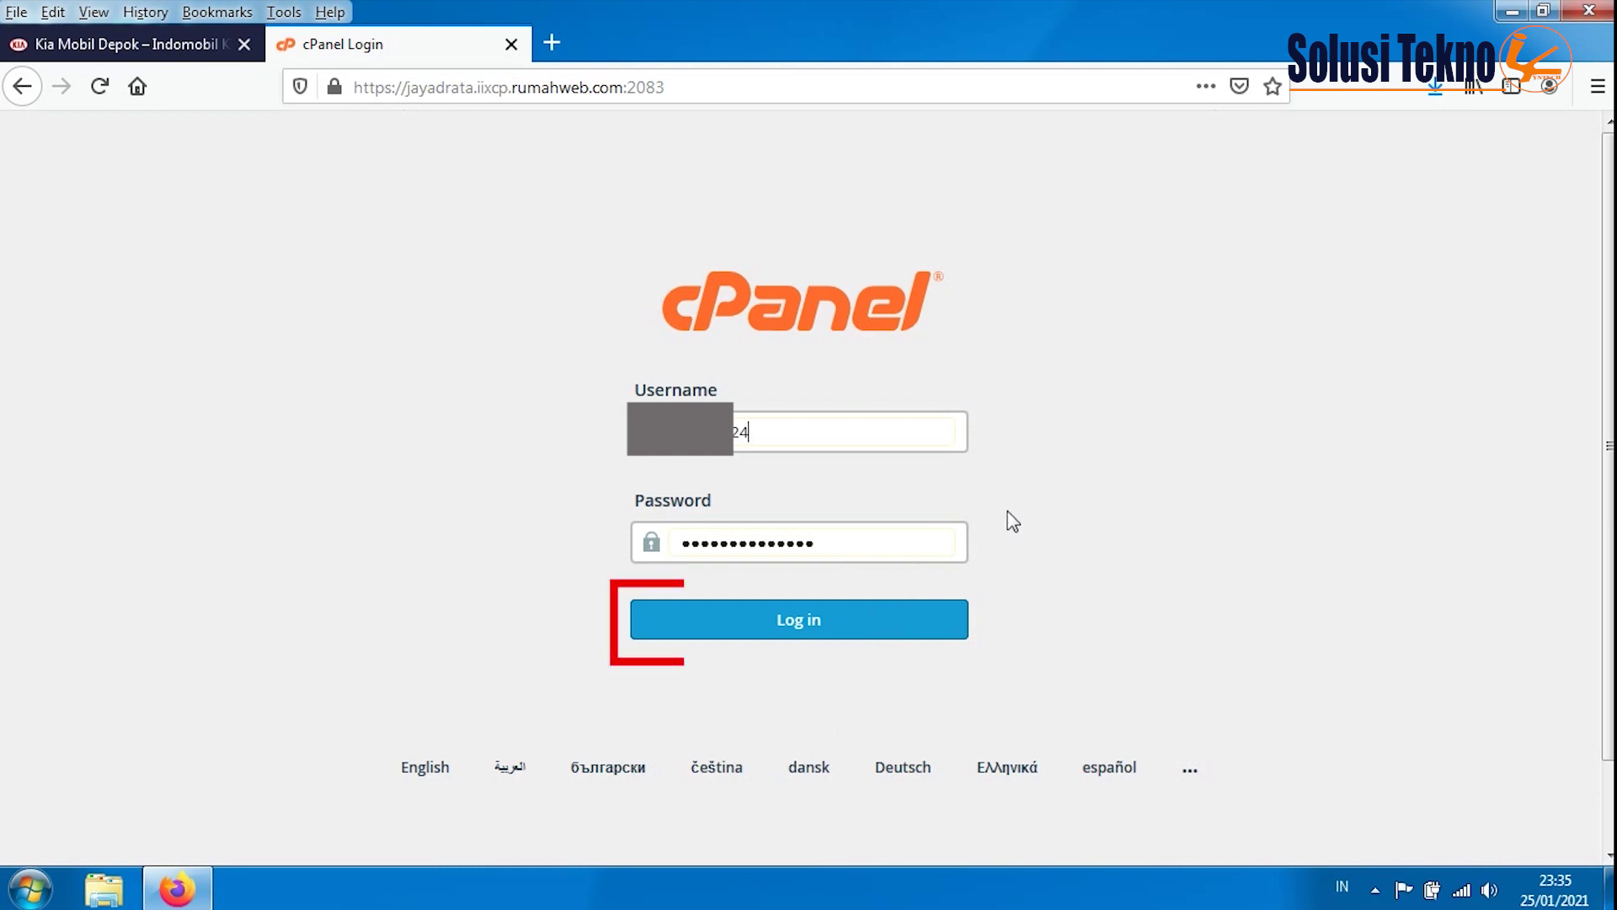
- Log in to cPanel and go to the MySQL Databases page
click(846, 623)
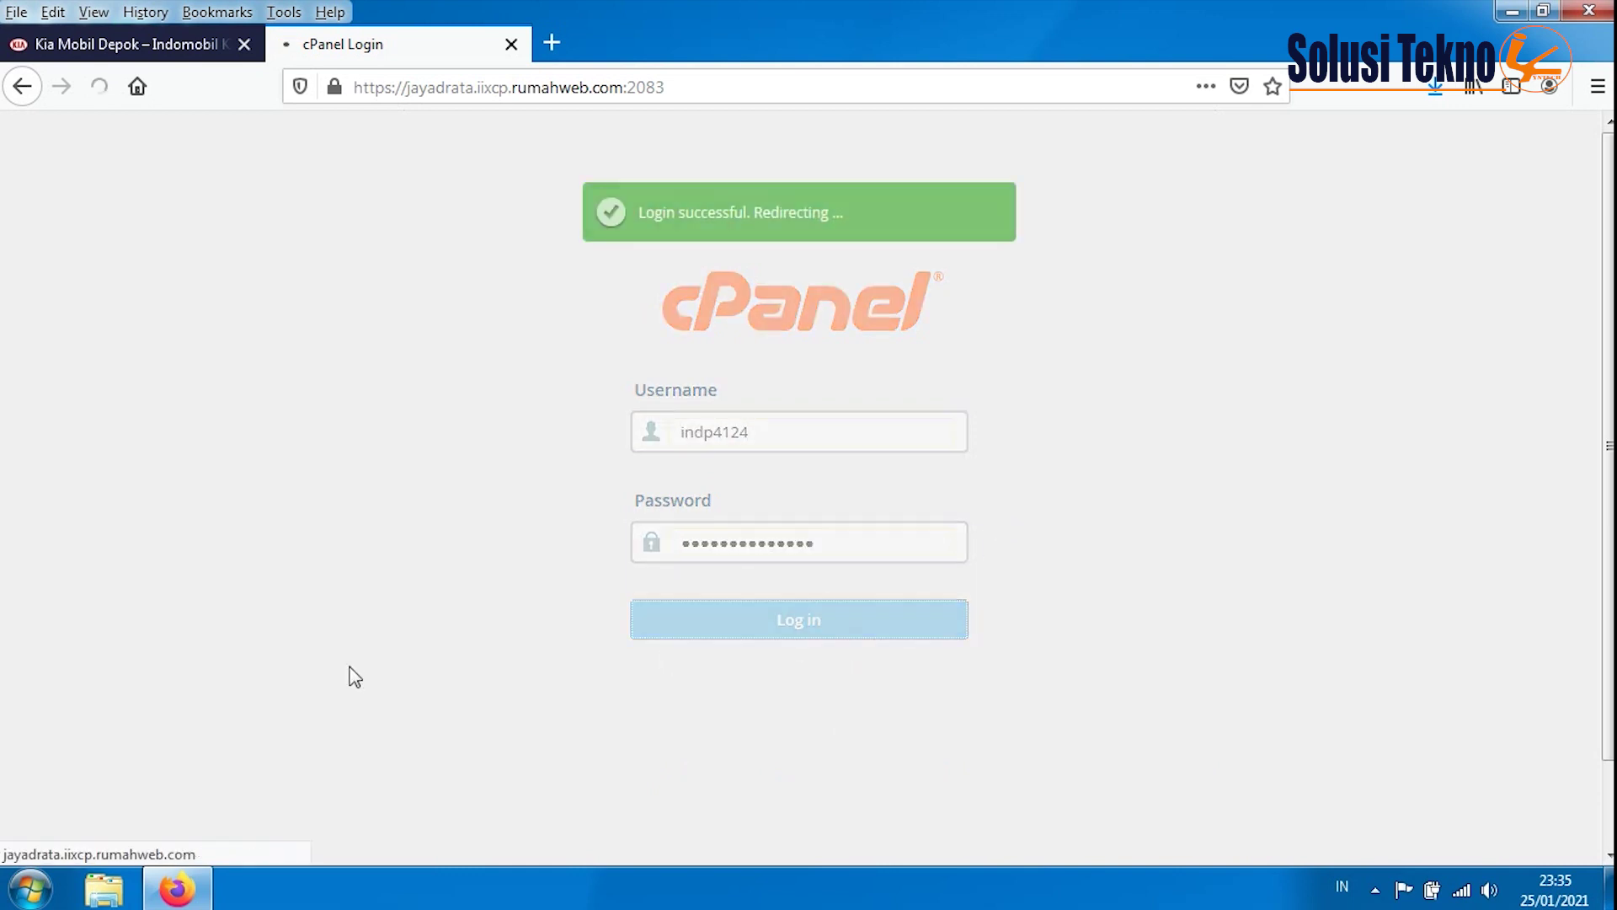
scroll(182, 564, down, 2)
scroll(192, 589, up, 2)
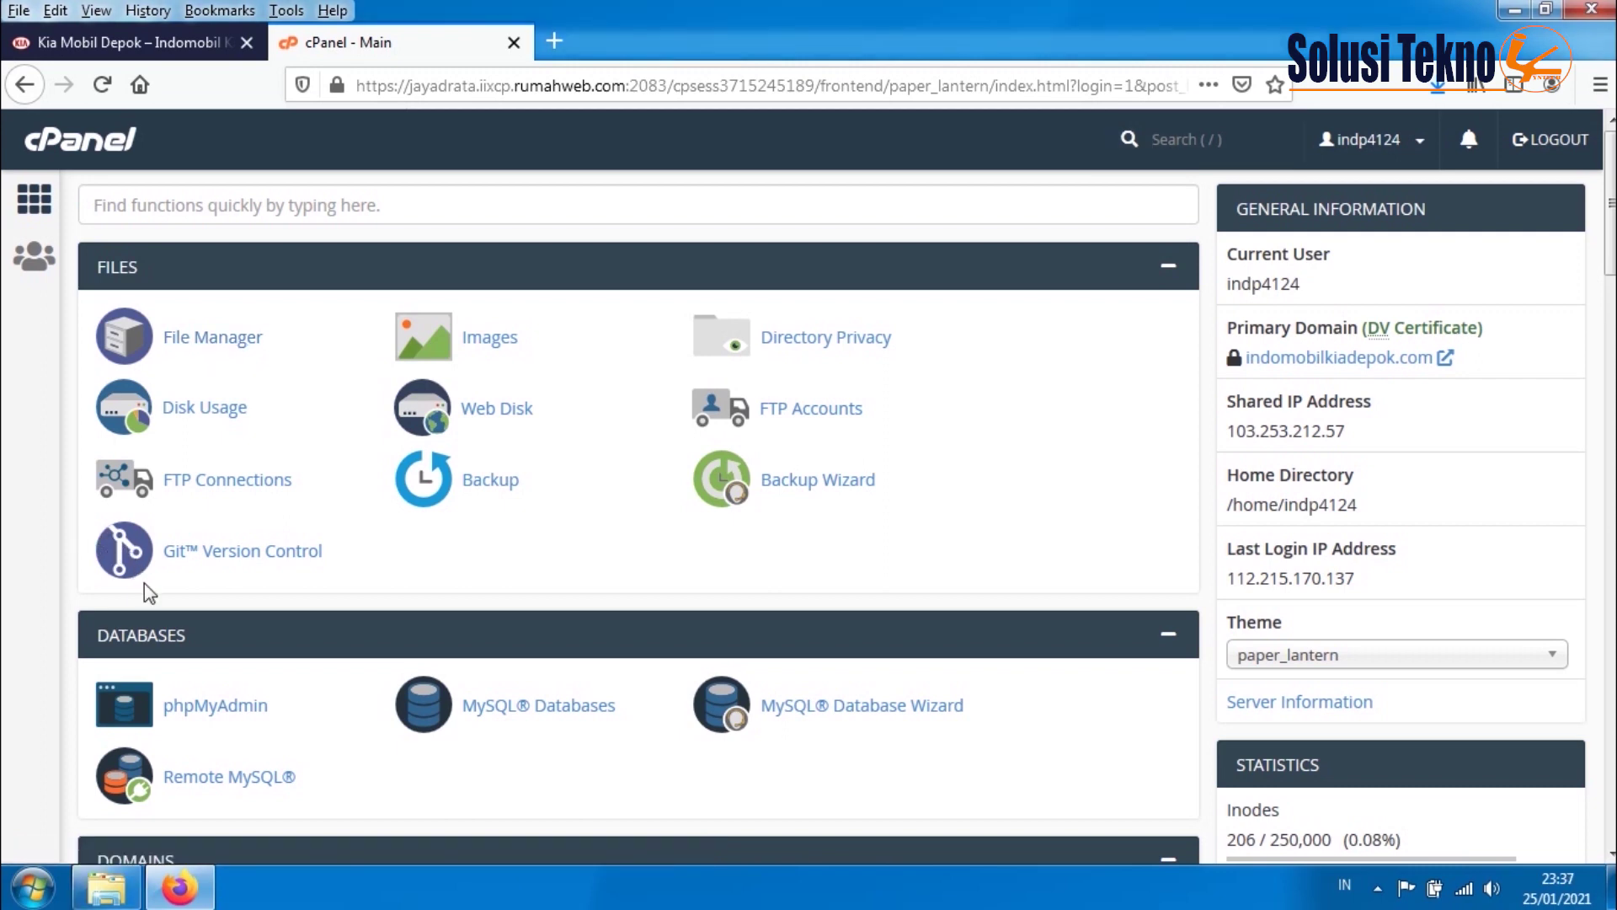
click(527, 715)
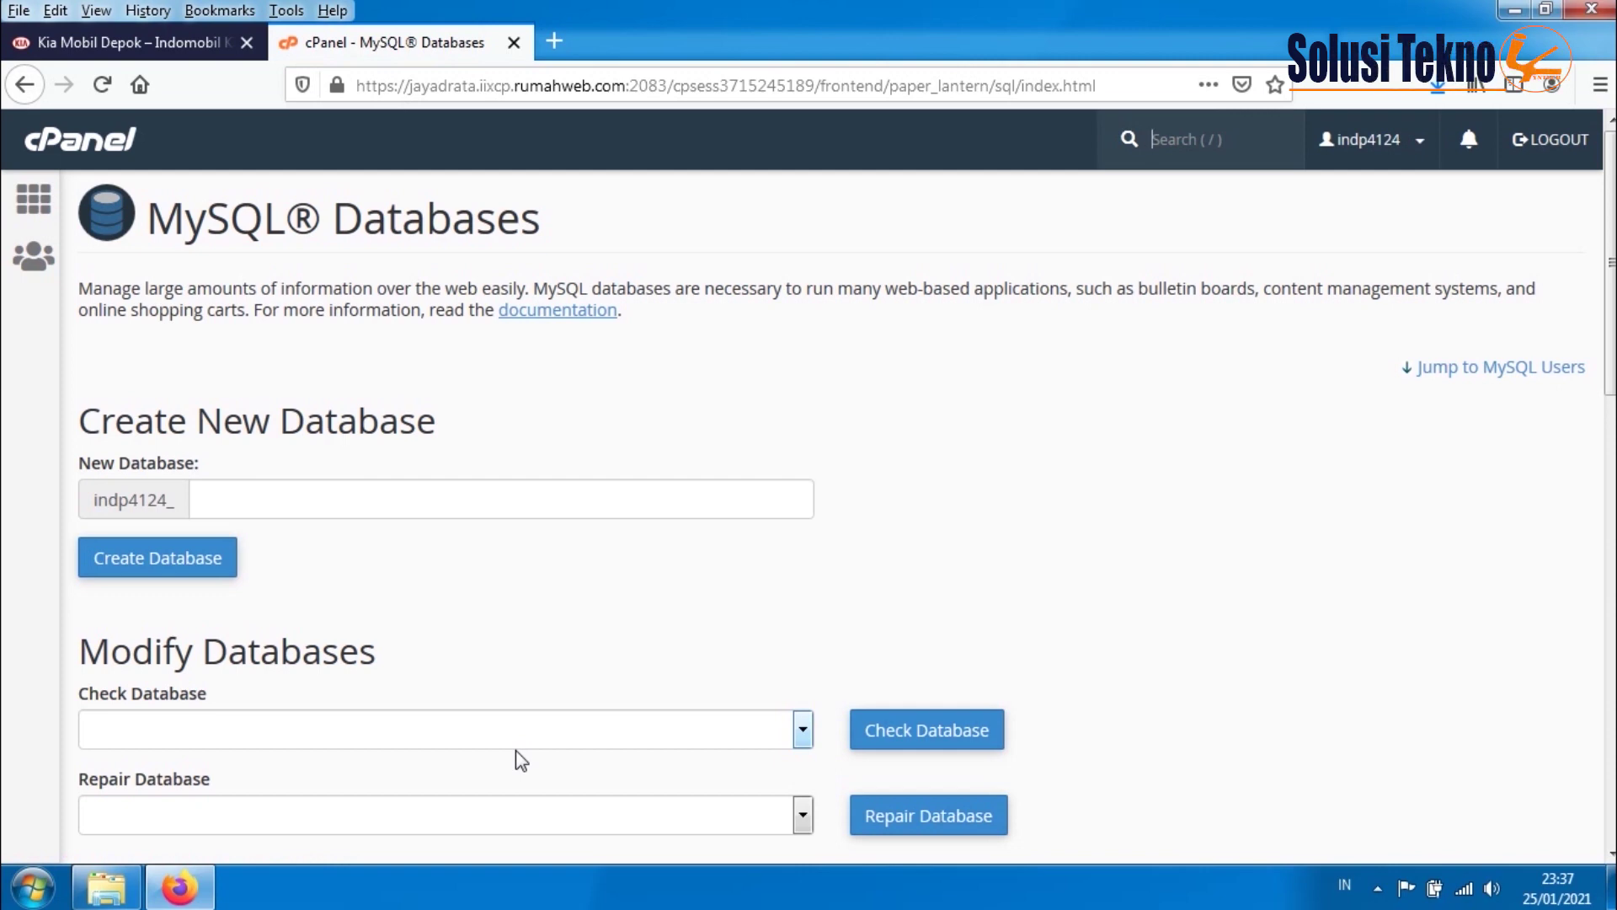
- Create the database indokiadb and check that indp4124_indokiadb appears under Current Databases
click(315, 501)
text(in)
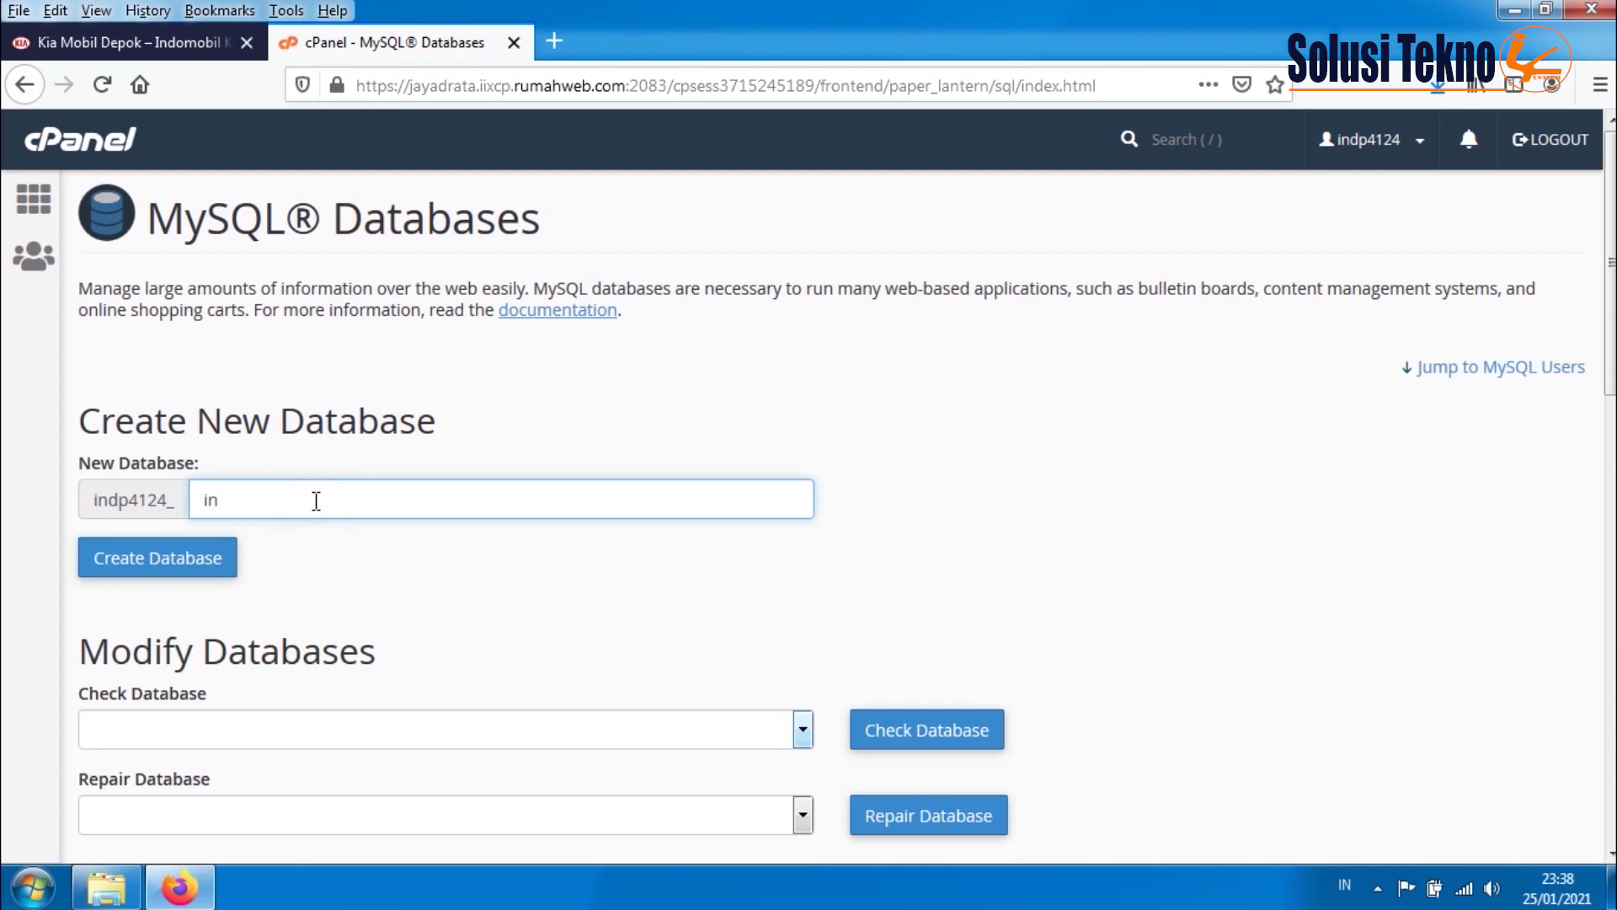
text(dokiadb)
click(176, 564)
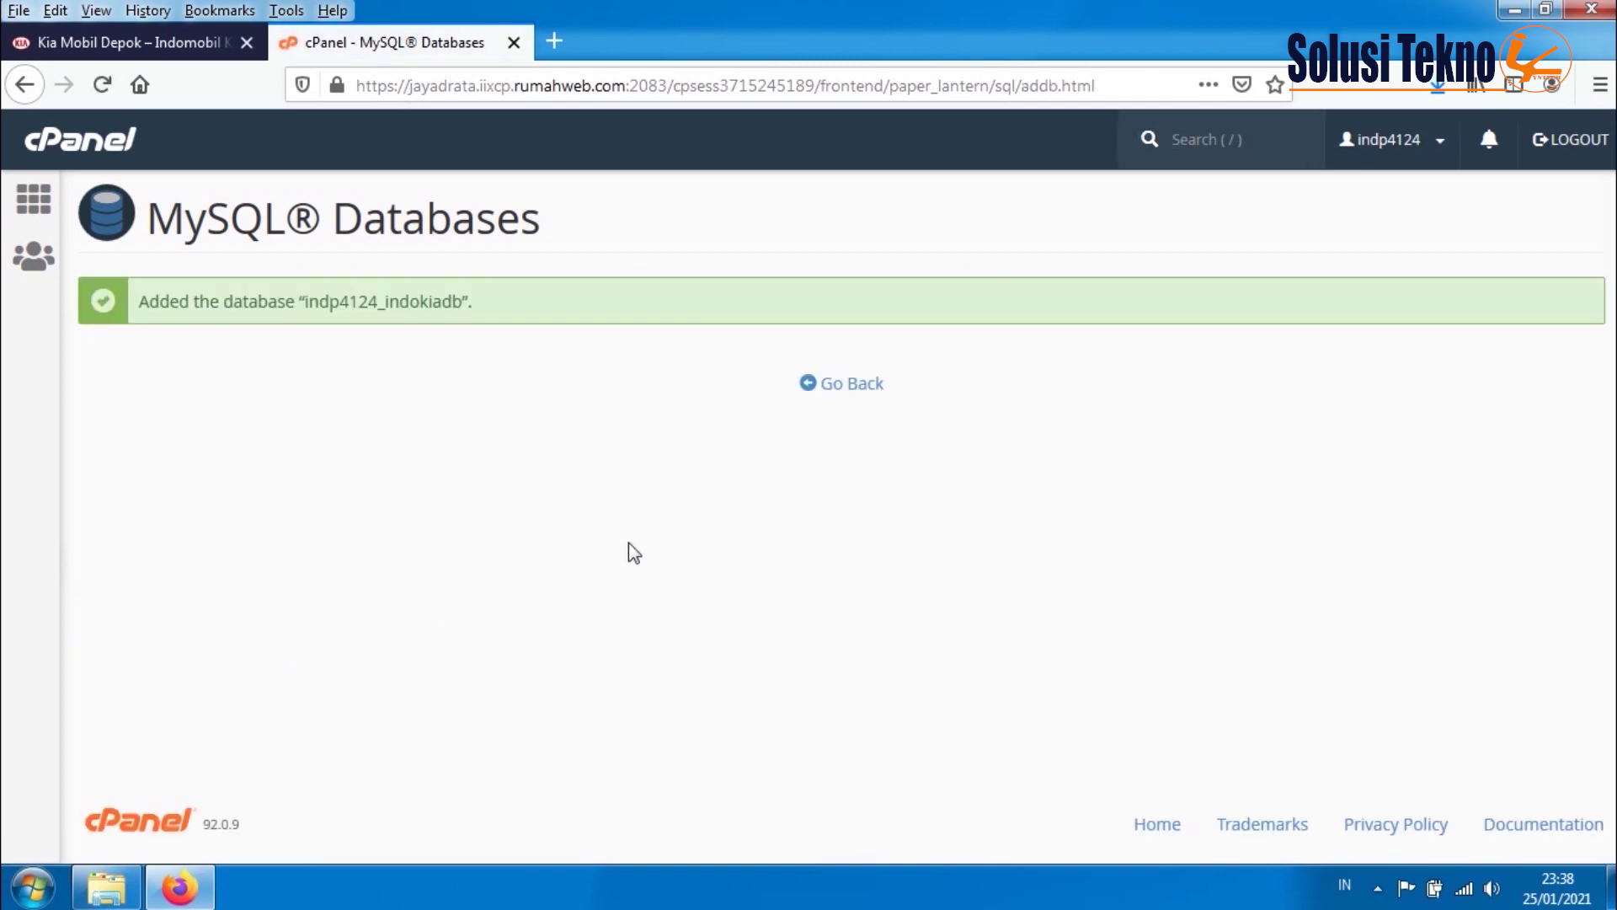
click(839, 388)
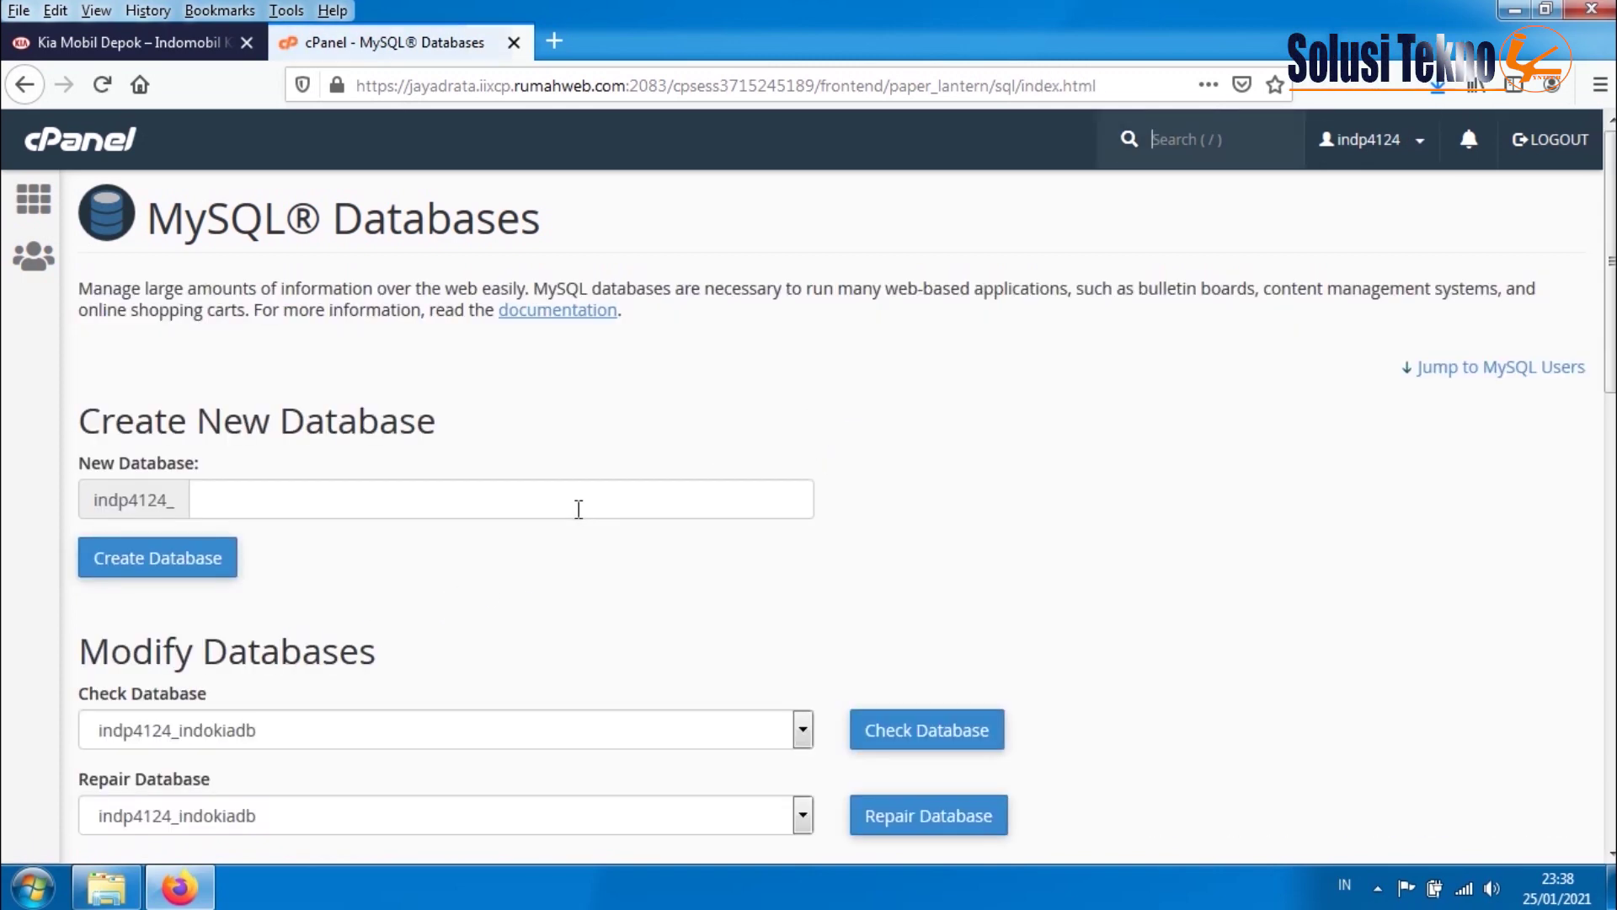
scroll(573, 522, down, 3)
scroll(564, 546, down, 2)
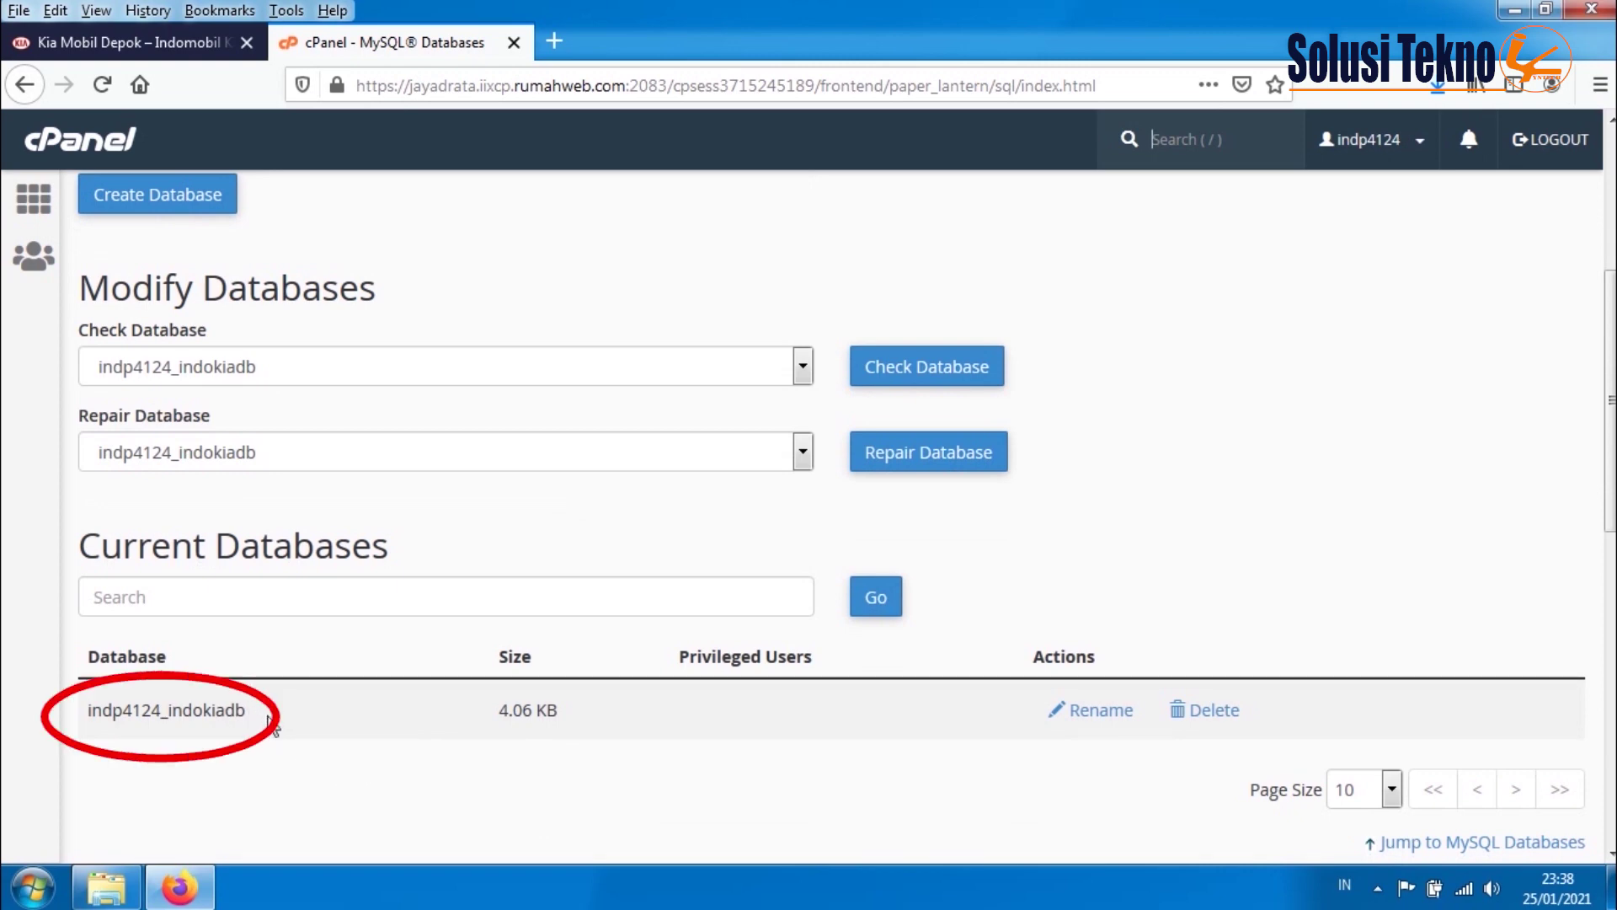
drag(289, 720, 80, 727)
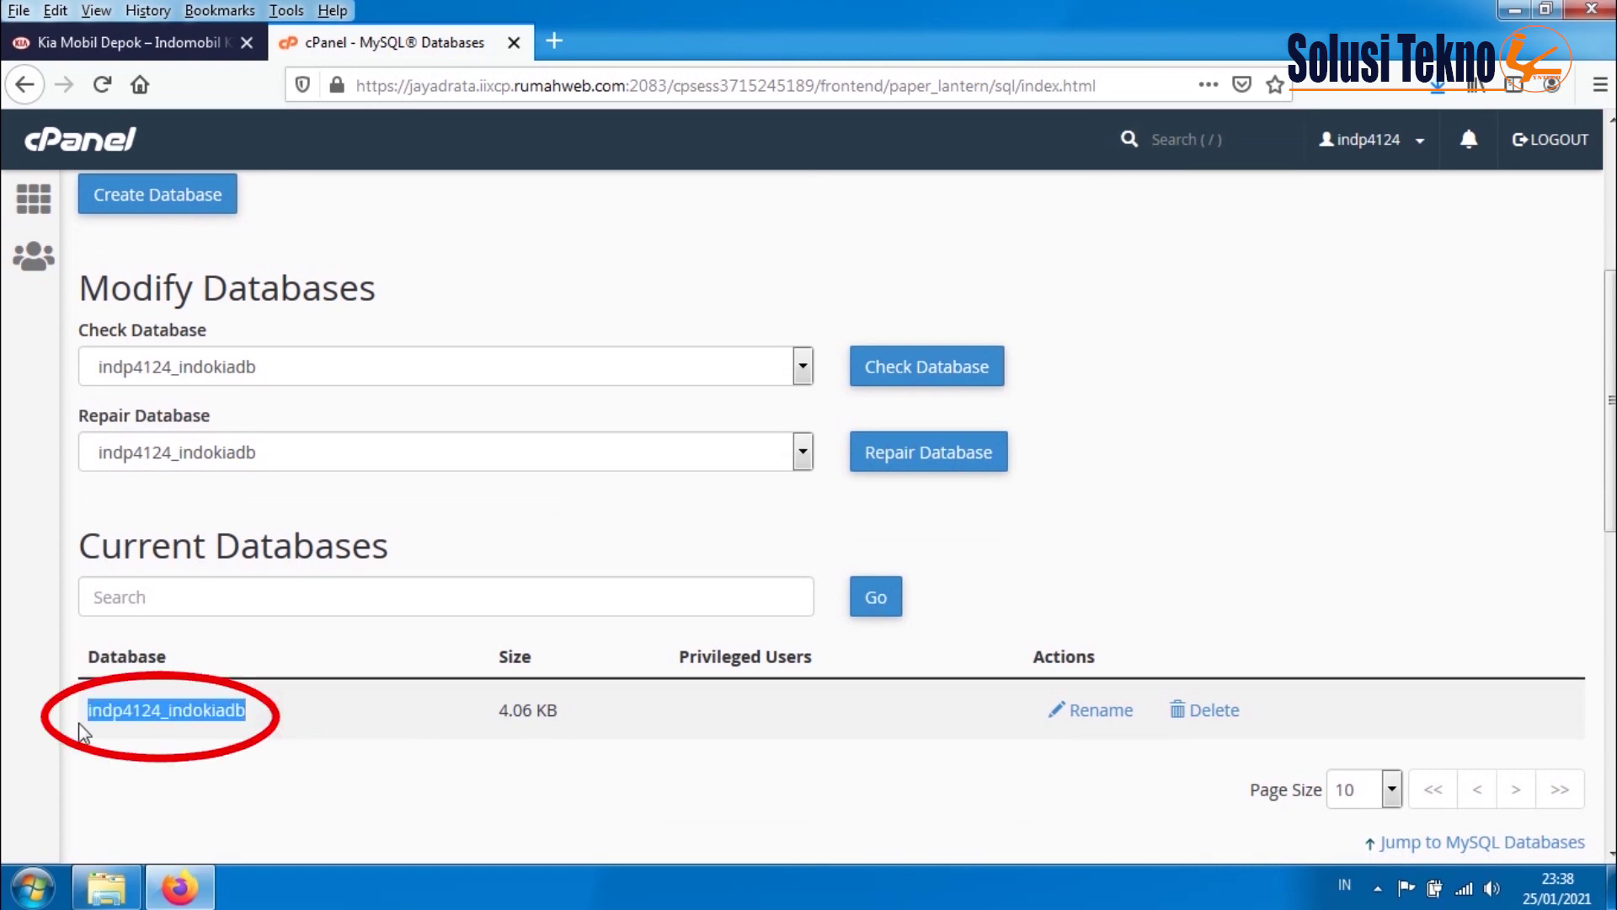
click(187, 787)
scroll(226, 779, down, 2)
scroll(229, 774, down, 5)
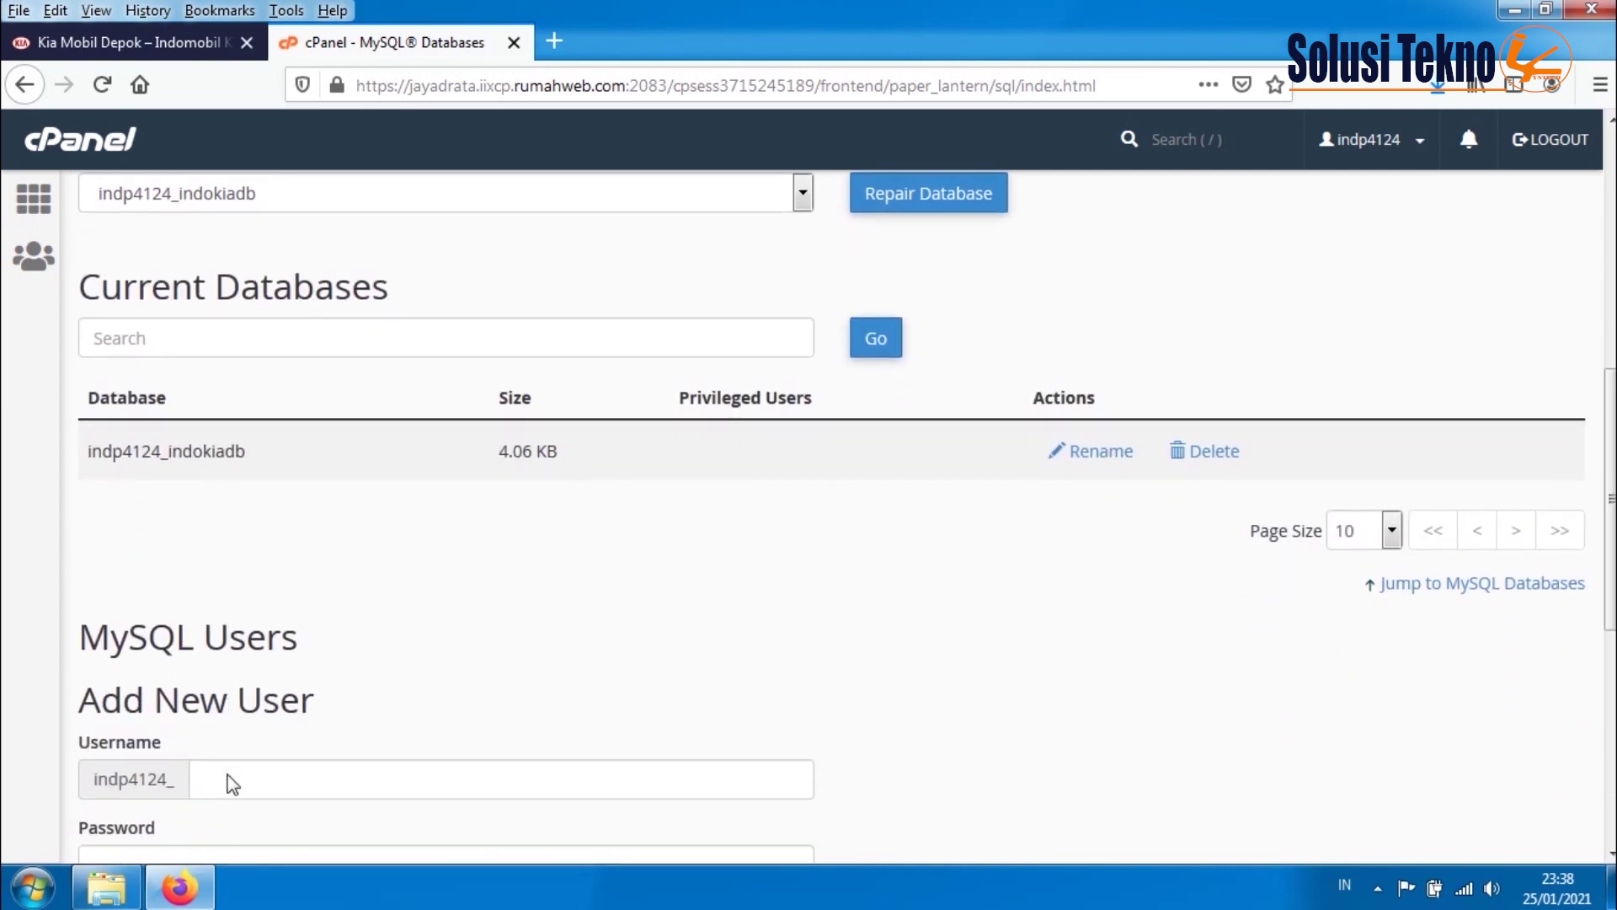
- Create MySQL user usrkia with a strong password entered twice
click(248, 677)
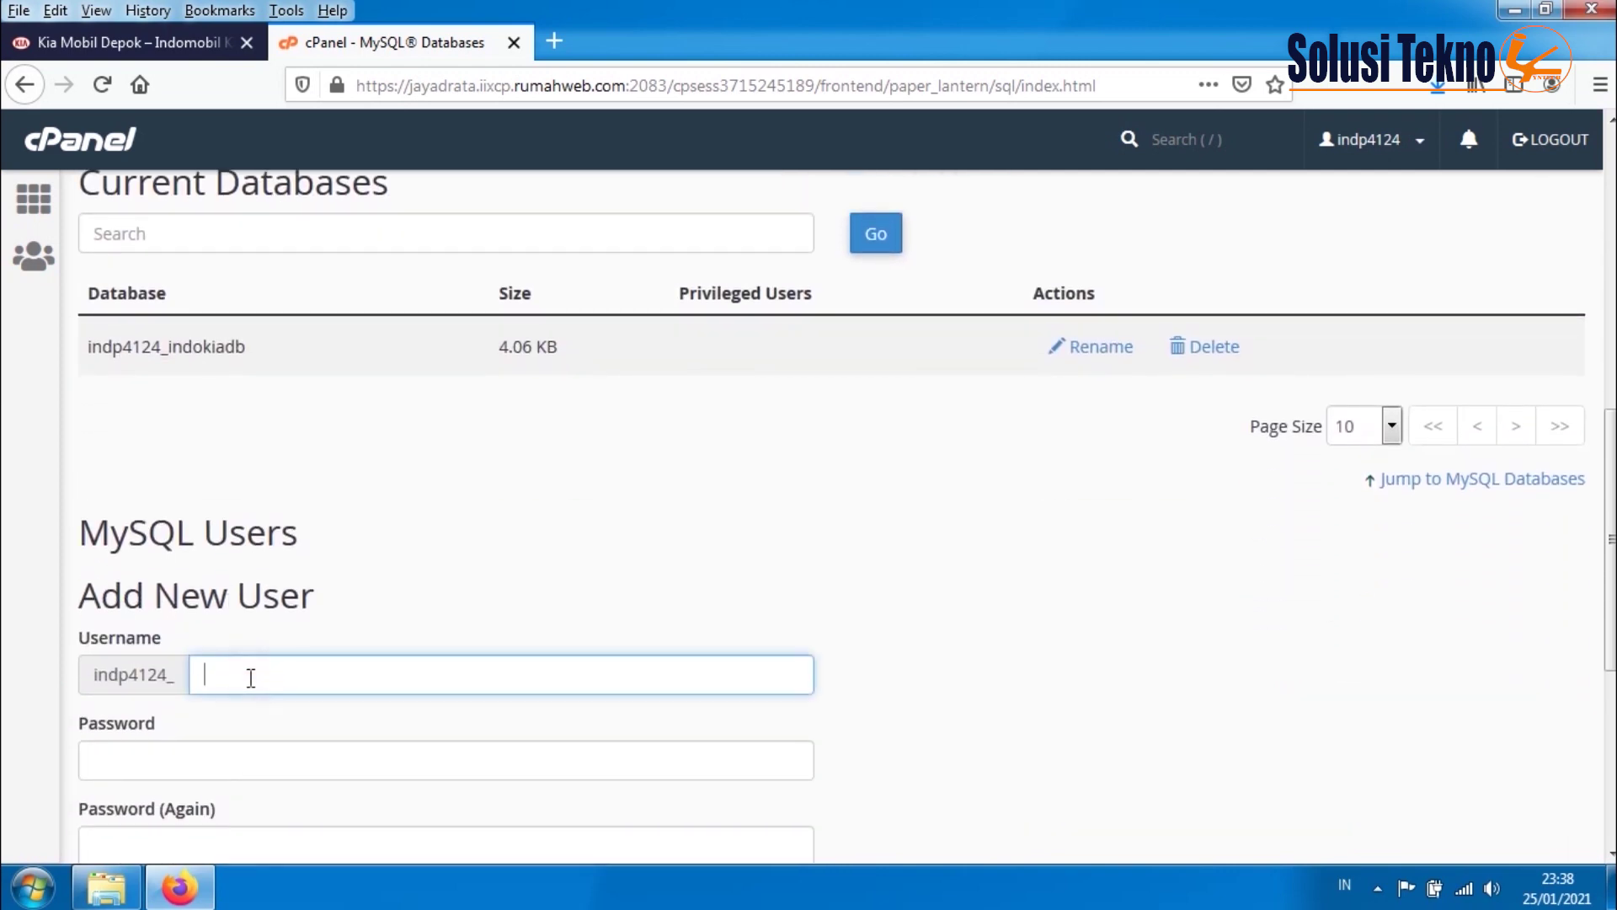
text(usrkia)
click(209, 753)
text(••••••)
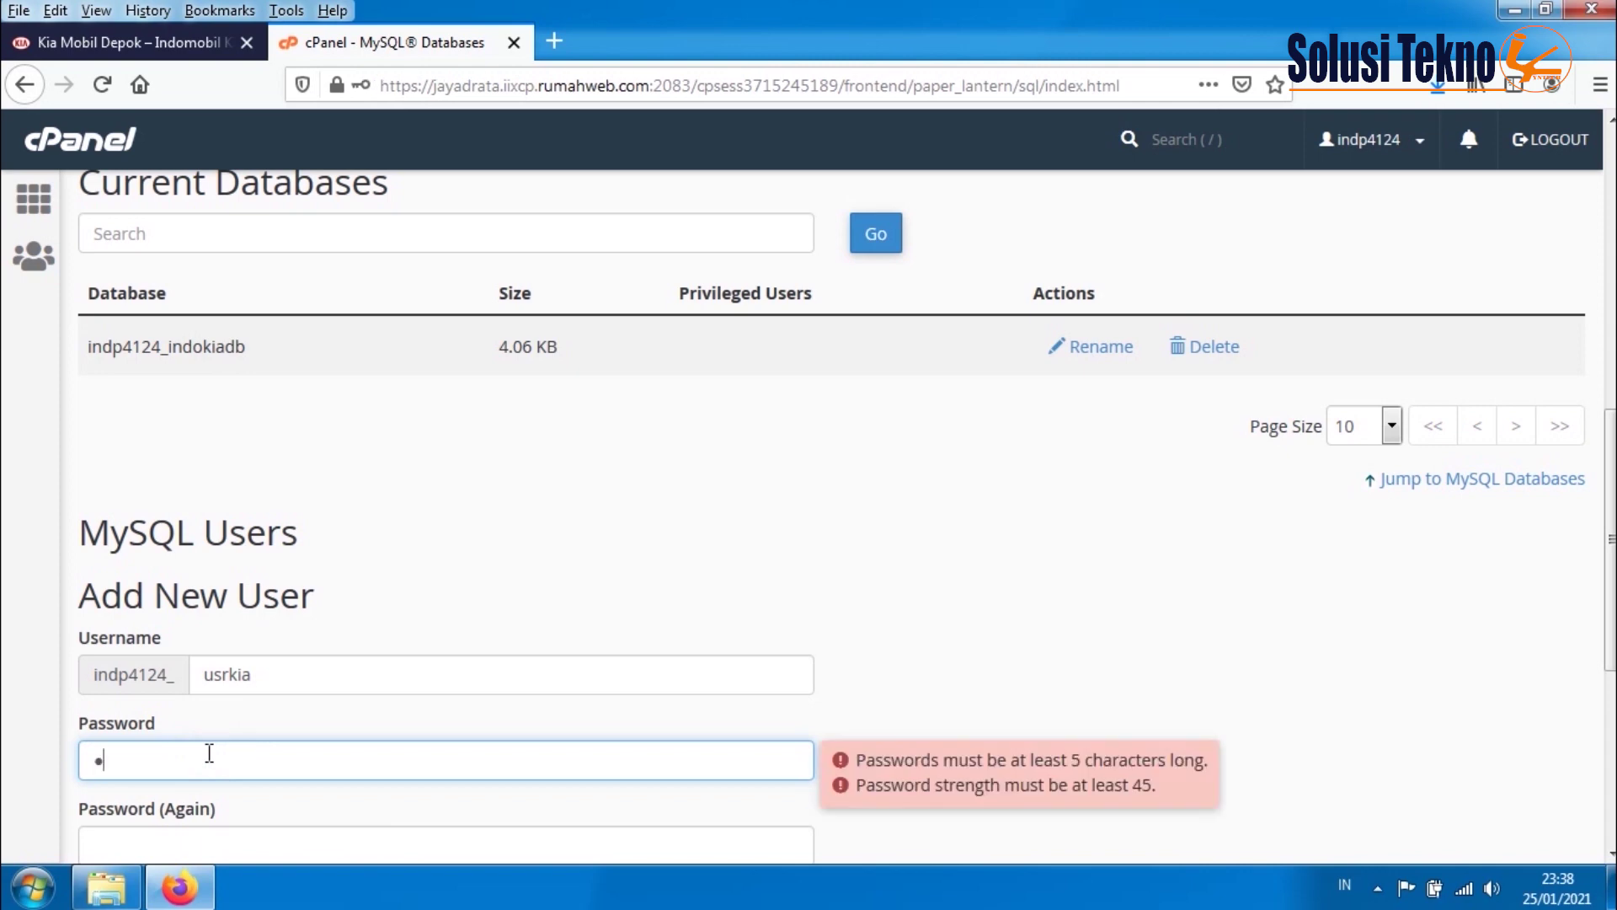
text(•••••)
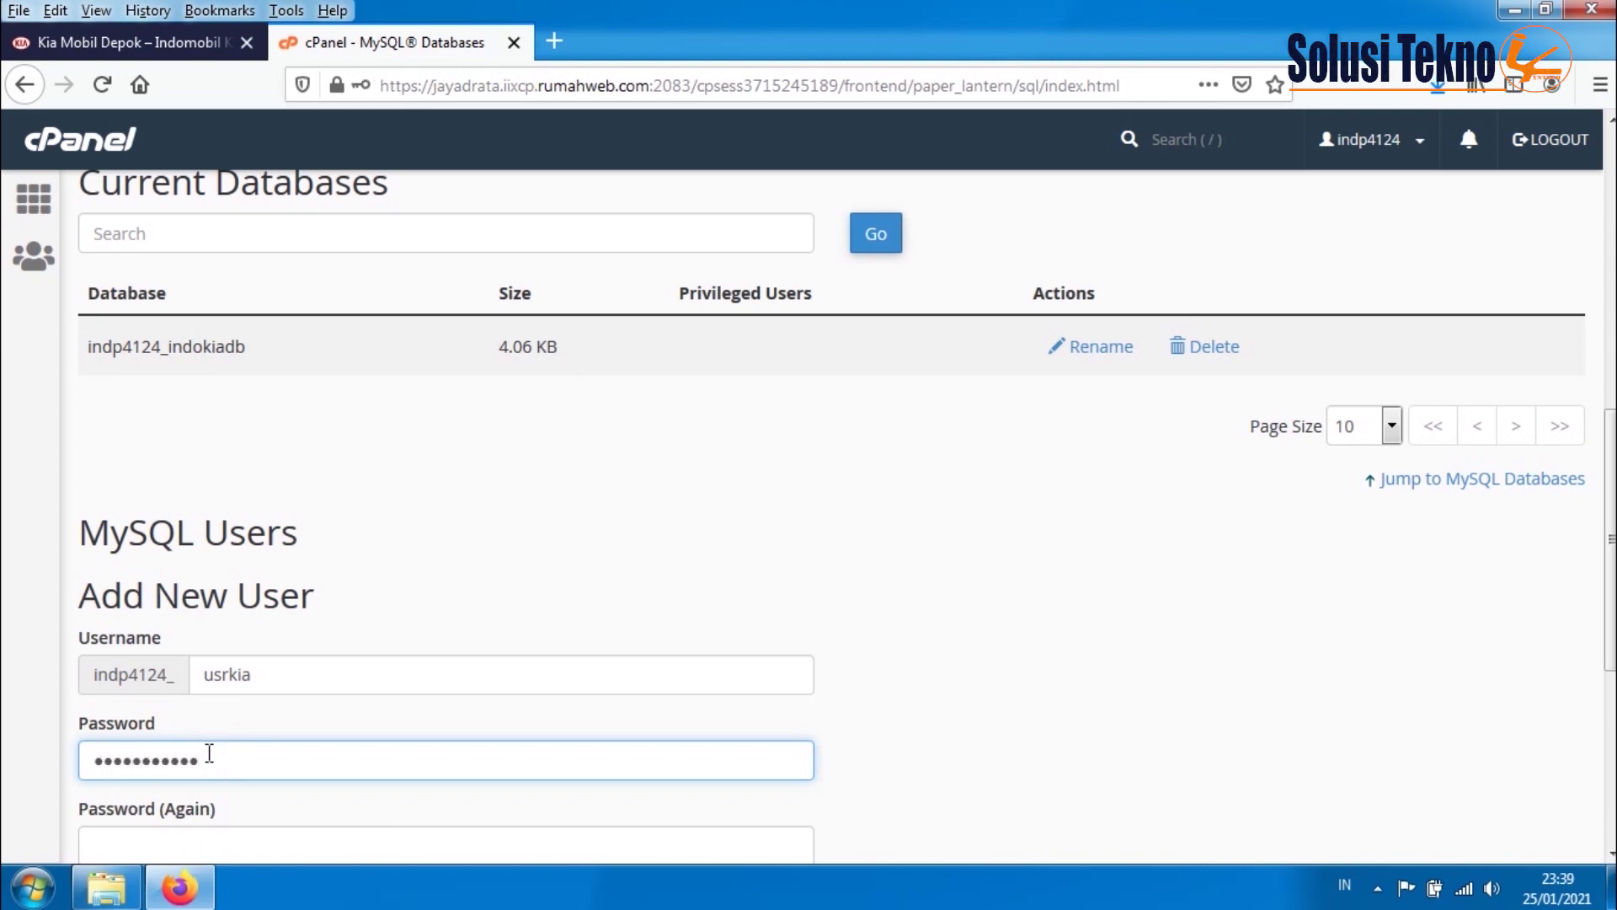
scroll(210, 753, down, 1)
click(160, 730)
key(Escape)
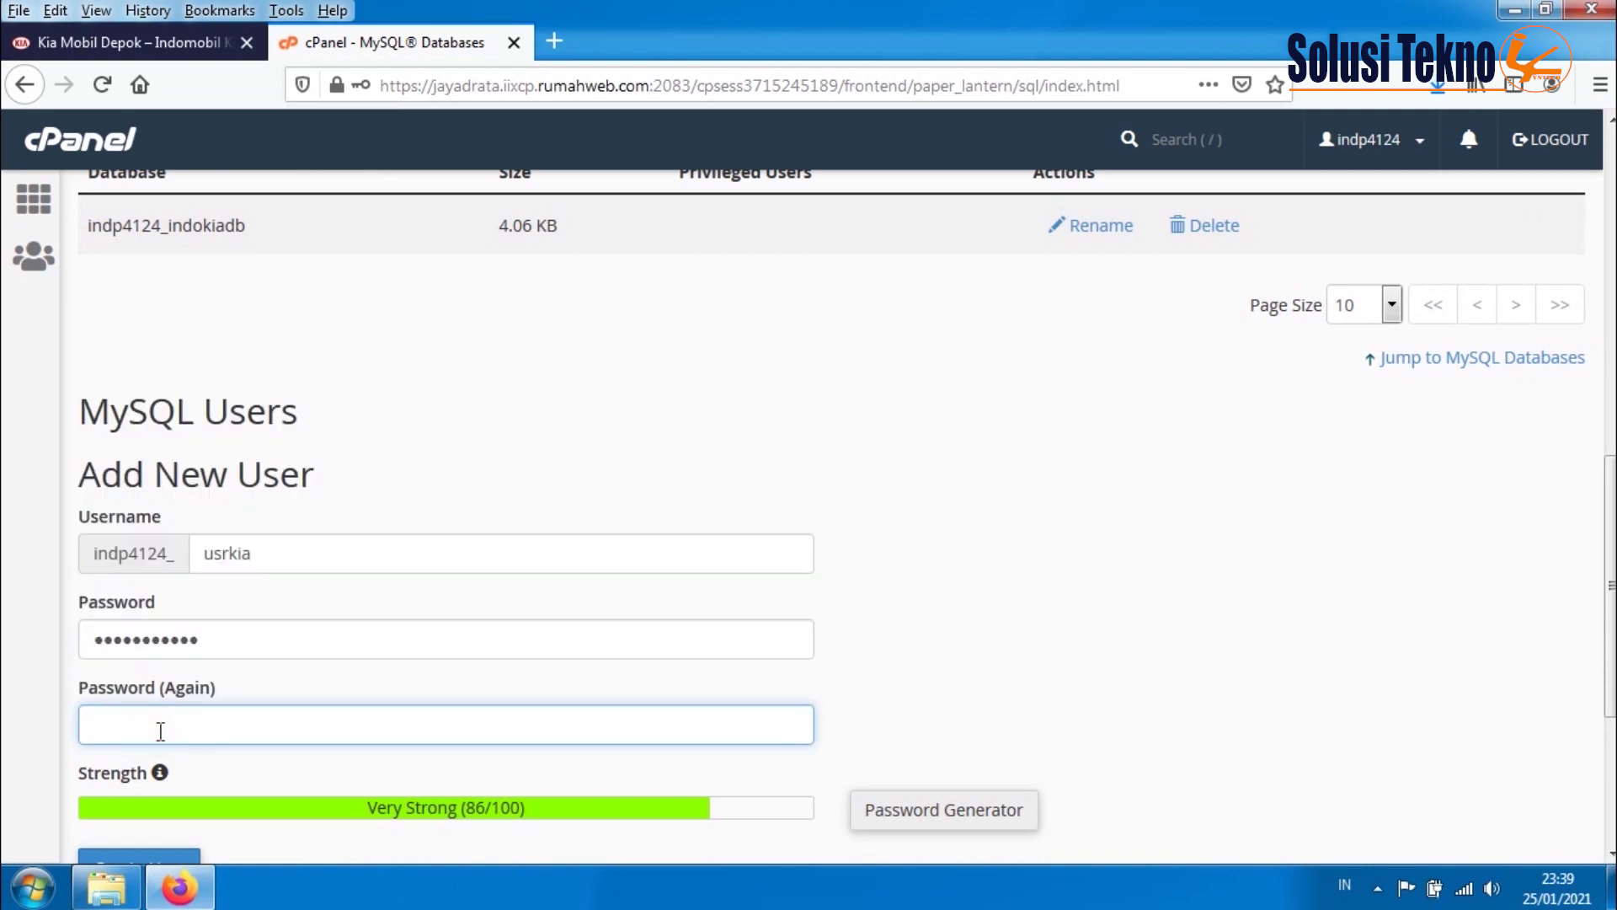
text(•••••••)
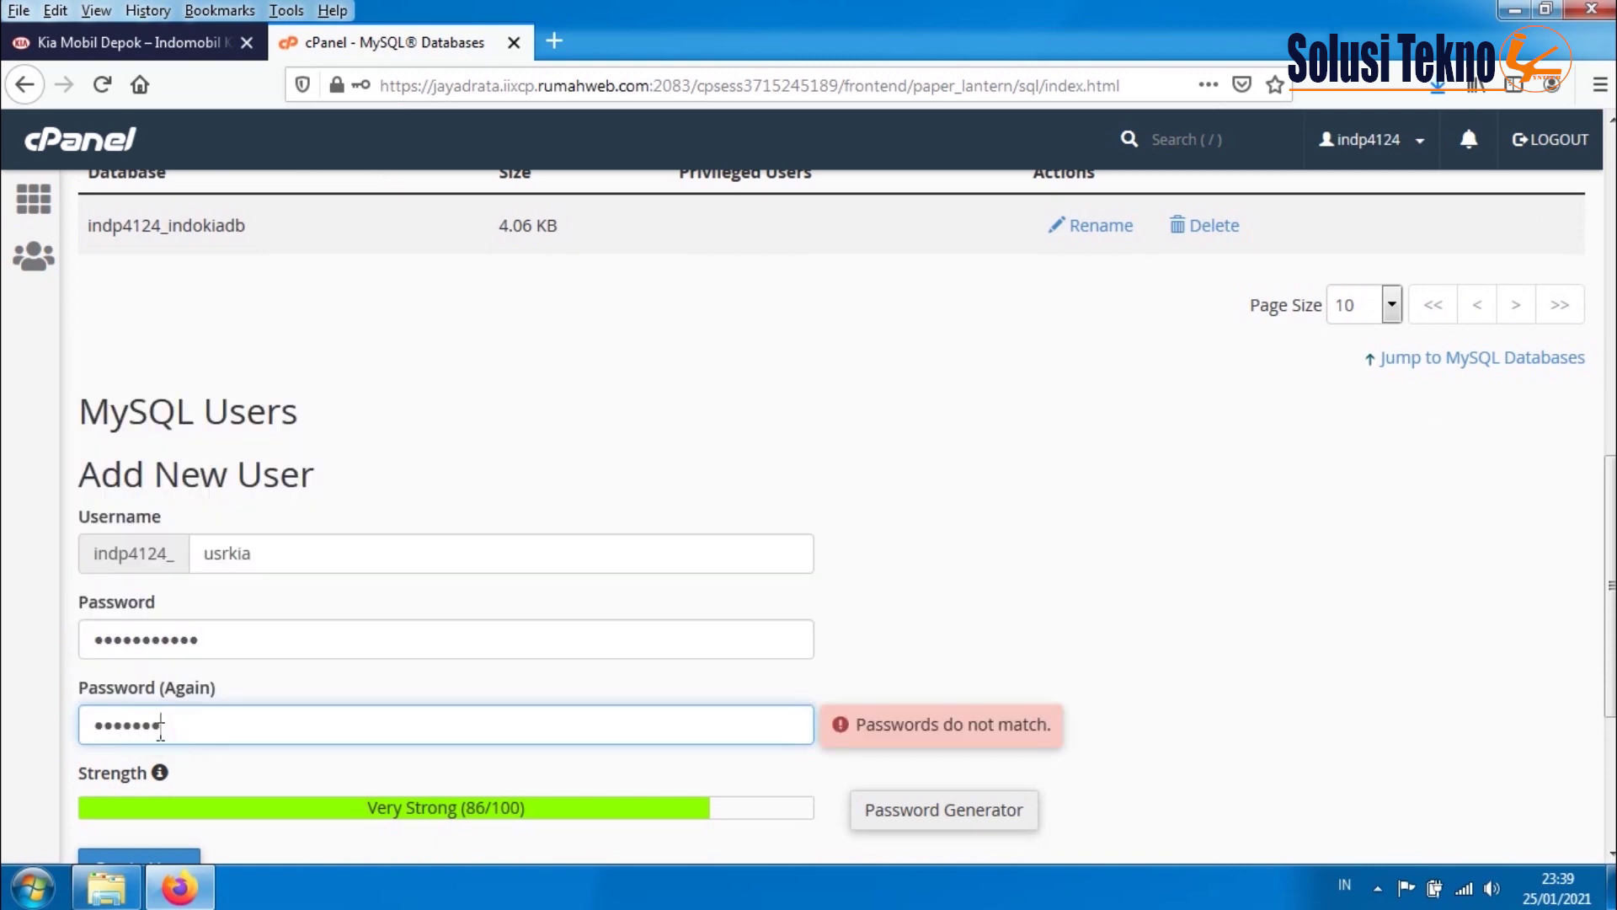
text(••••)
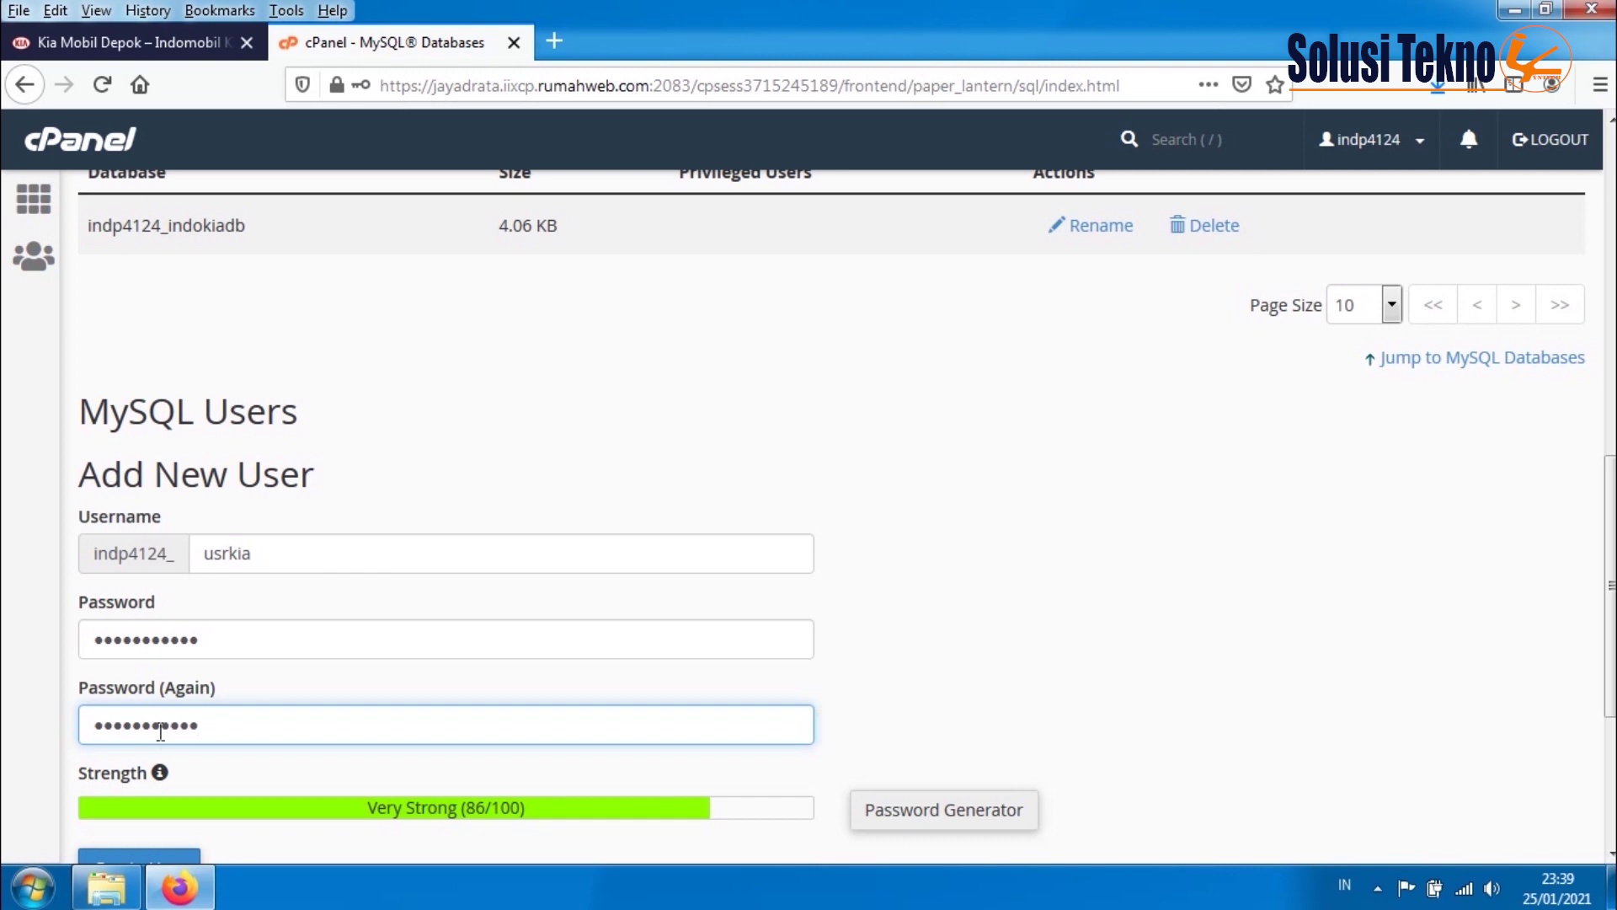
scroll(294, 676, down, 1)
scroll(293, 676, down, 1)
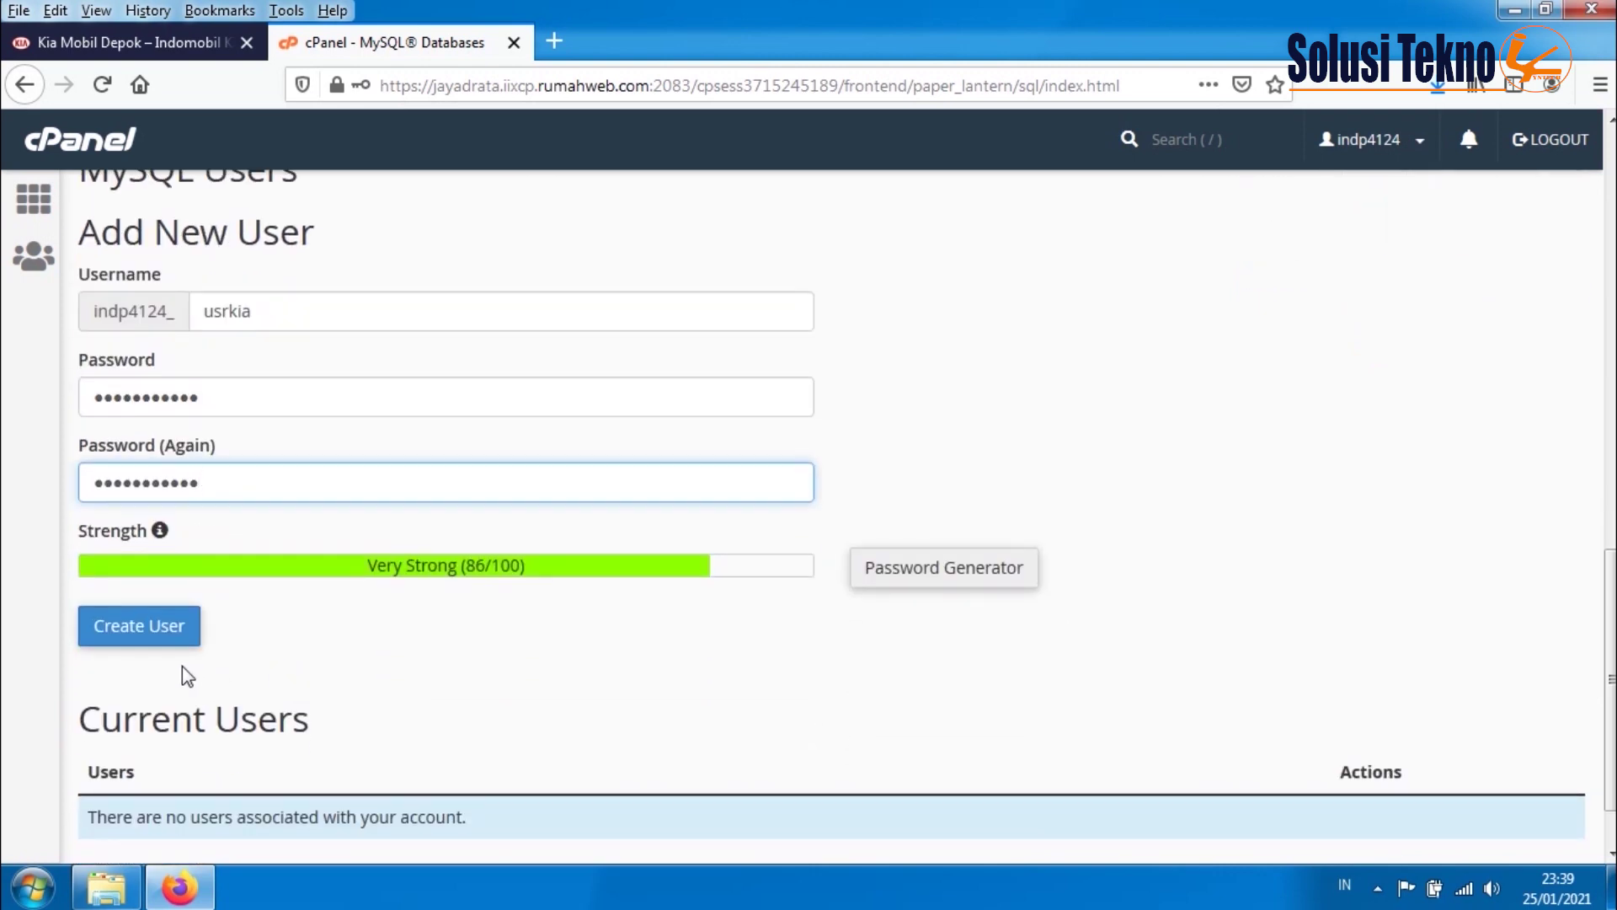
click(156, 645)
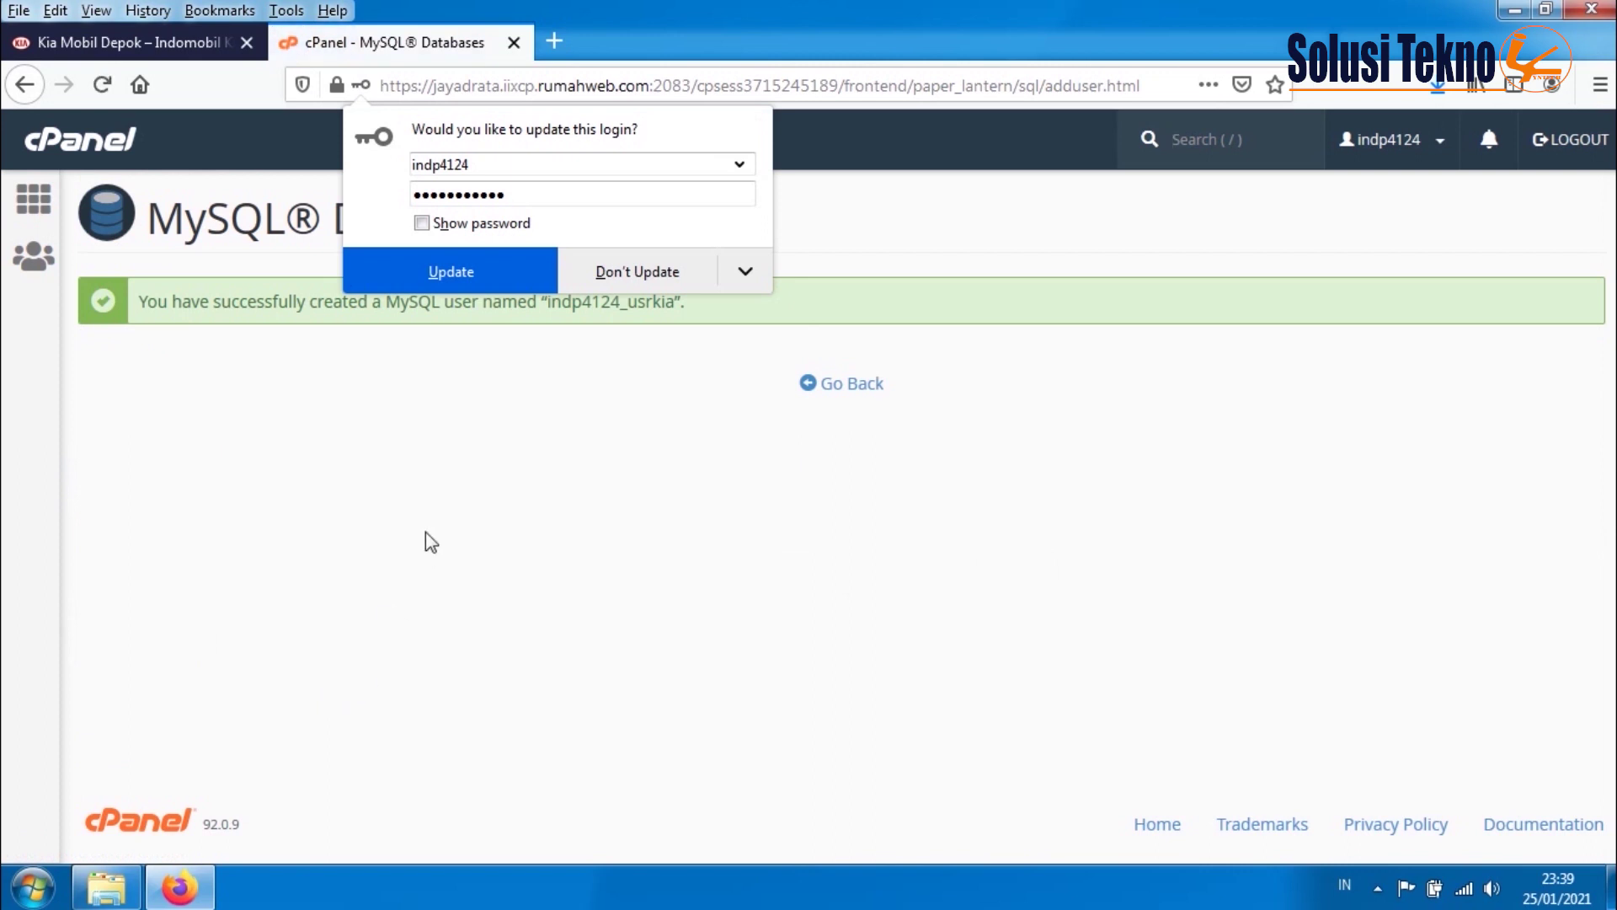
click(452, 272)
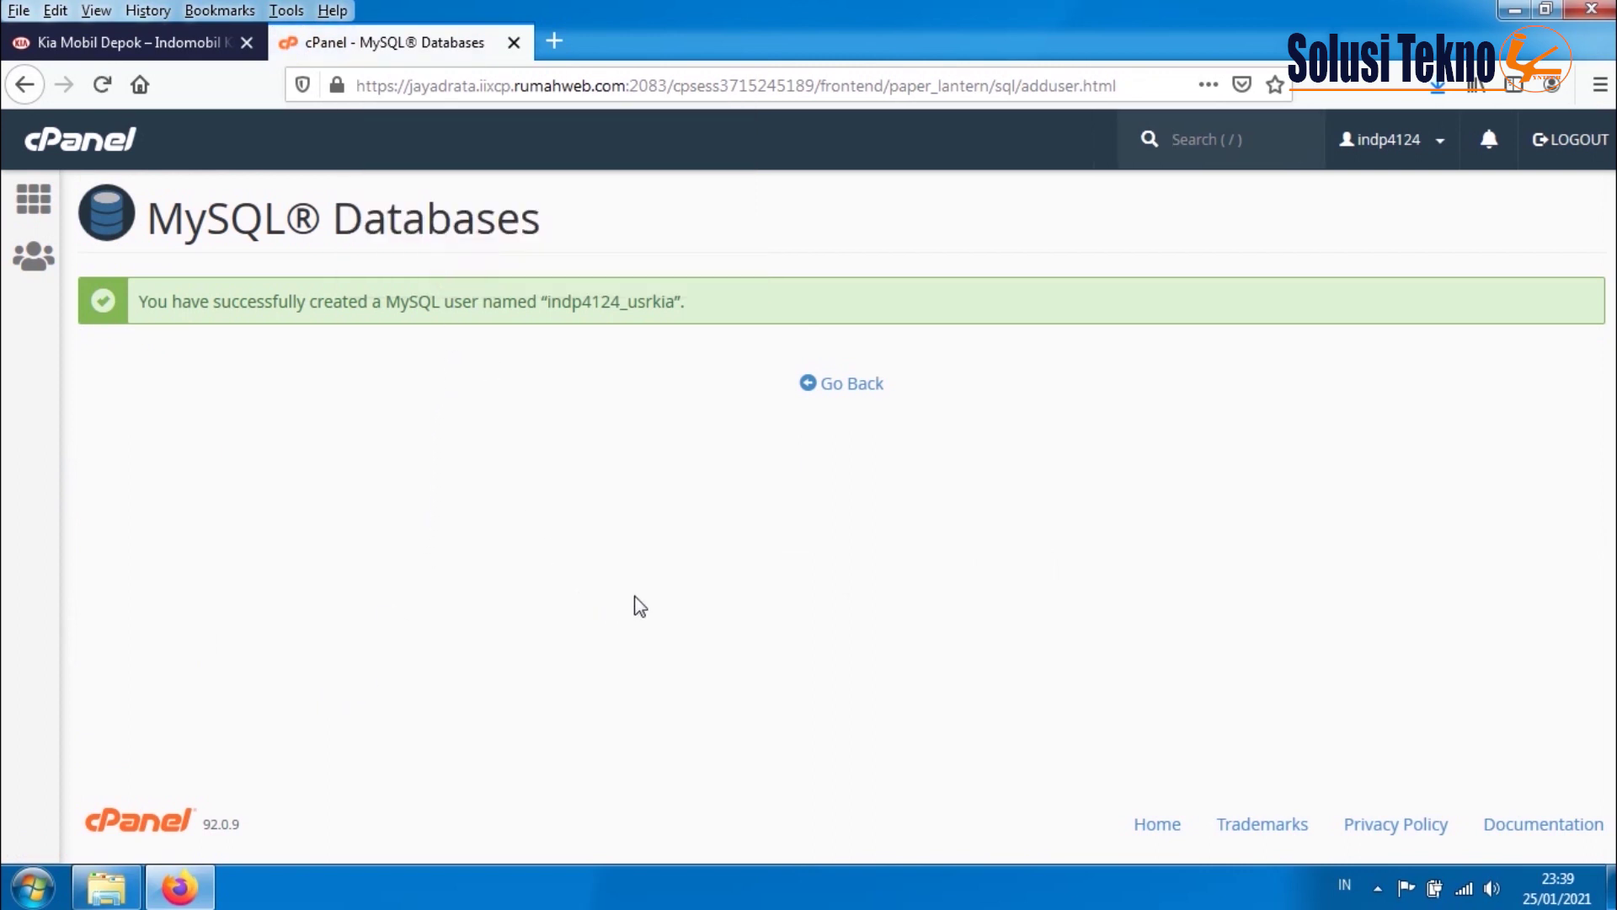
- Return to the databases overview and scroll down to the Add User To Database form
key(Tab)
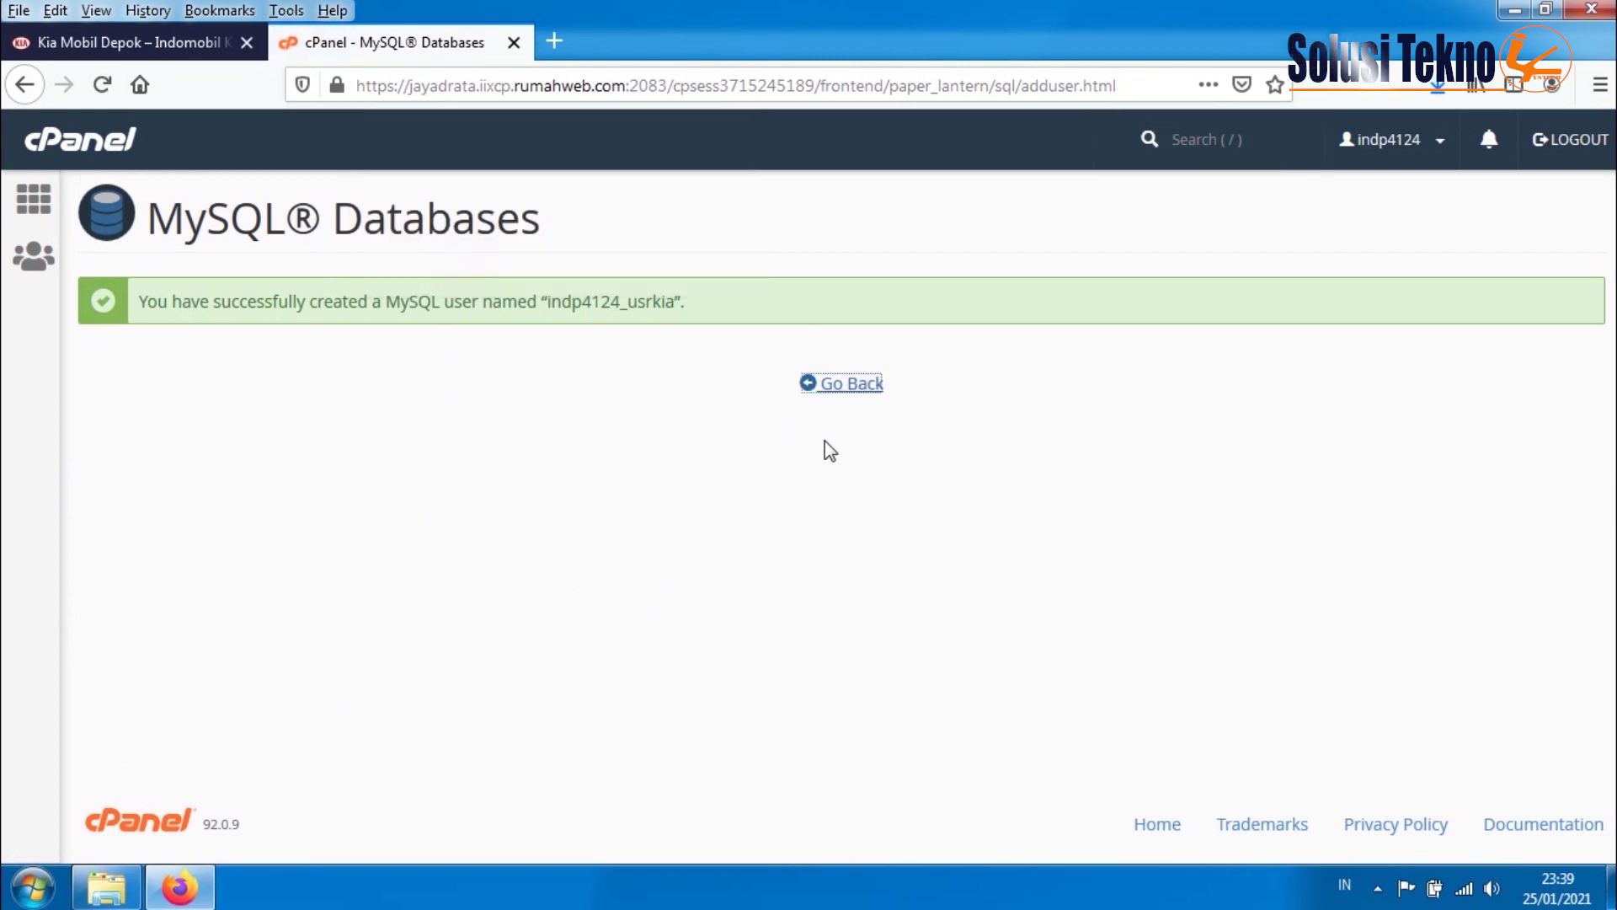
click(861, 380)
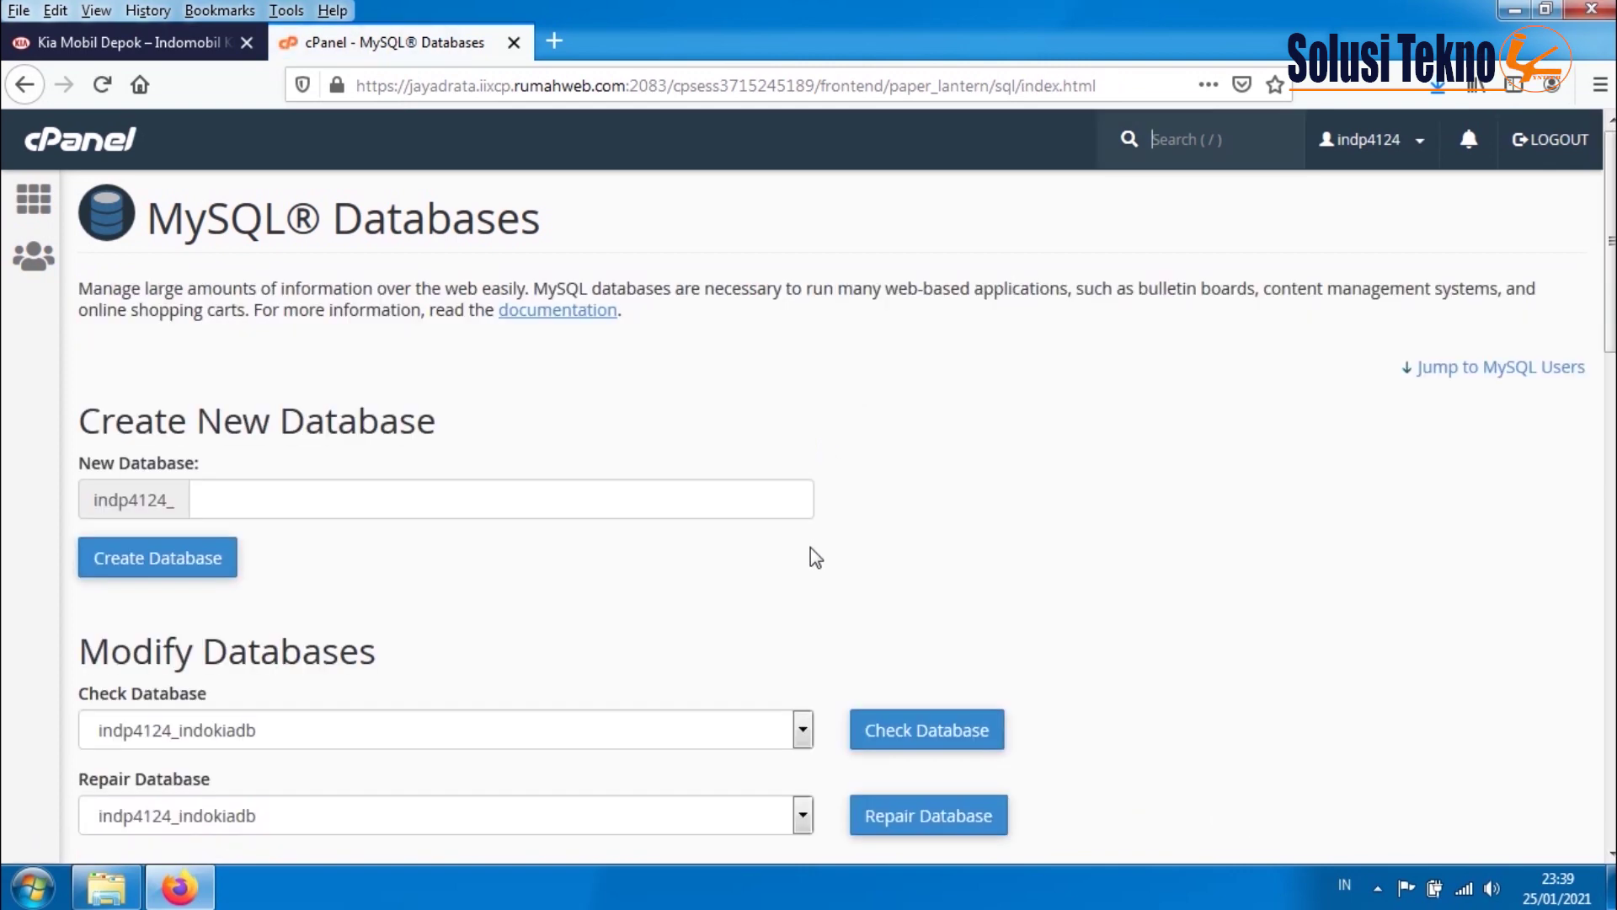
scroll(811, 549, down, 5)
scroll(811, 552, down, 1)
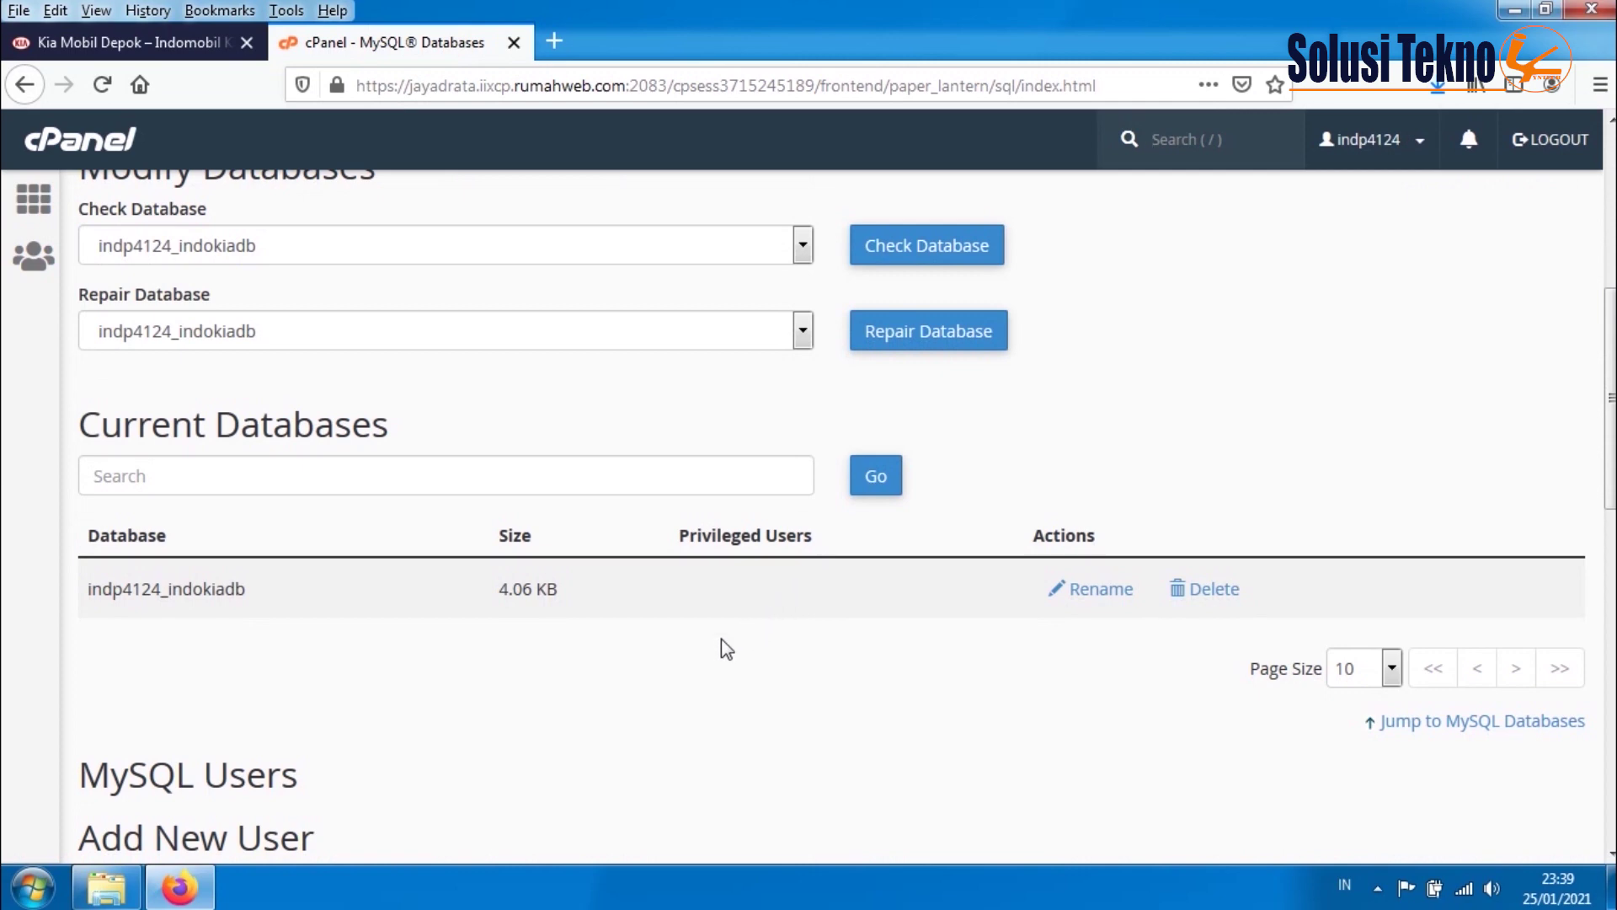
scroll(717, 640, down, 4)
scroll(718, 627, down, 5)
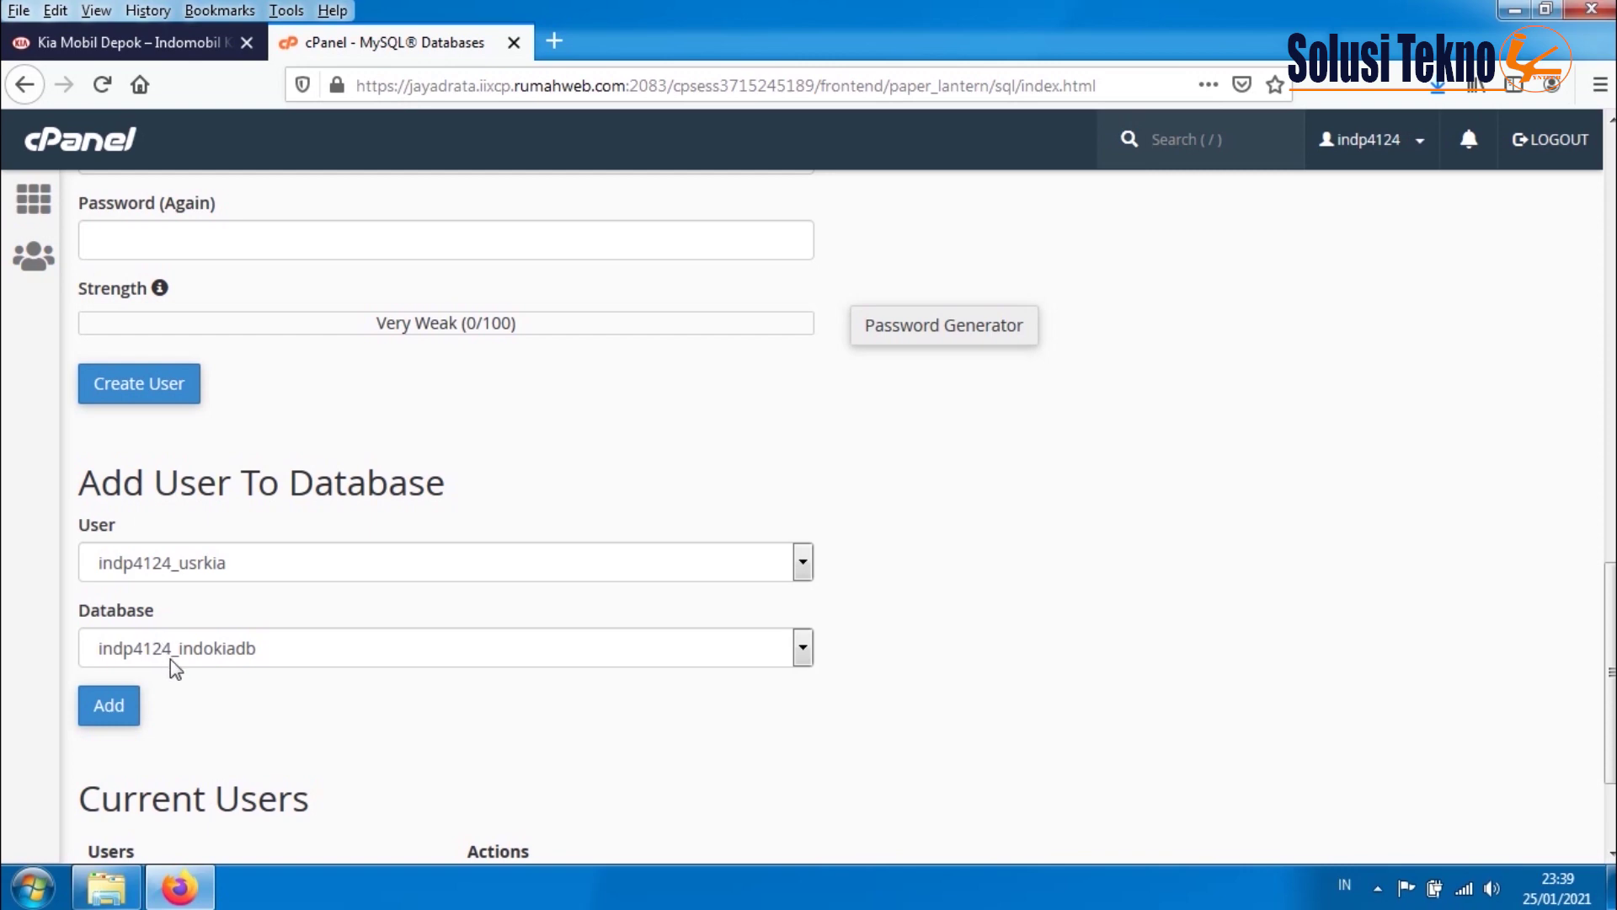
- Grant usrkia ALL PRIVILEGES on indp4124_indokiadb and save the changes
click(108, 705)
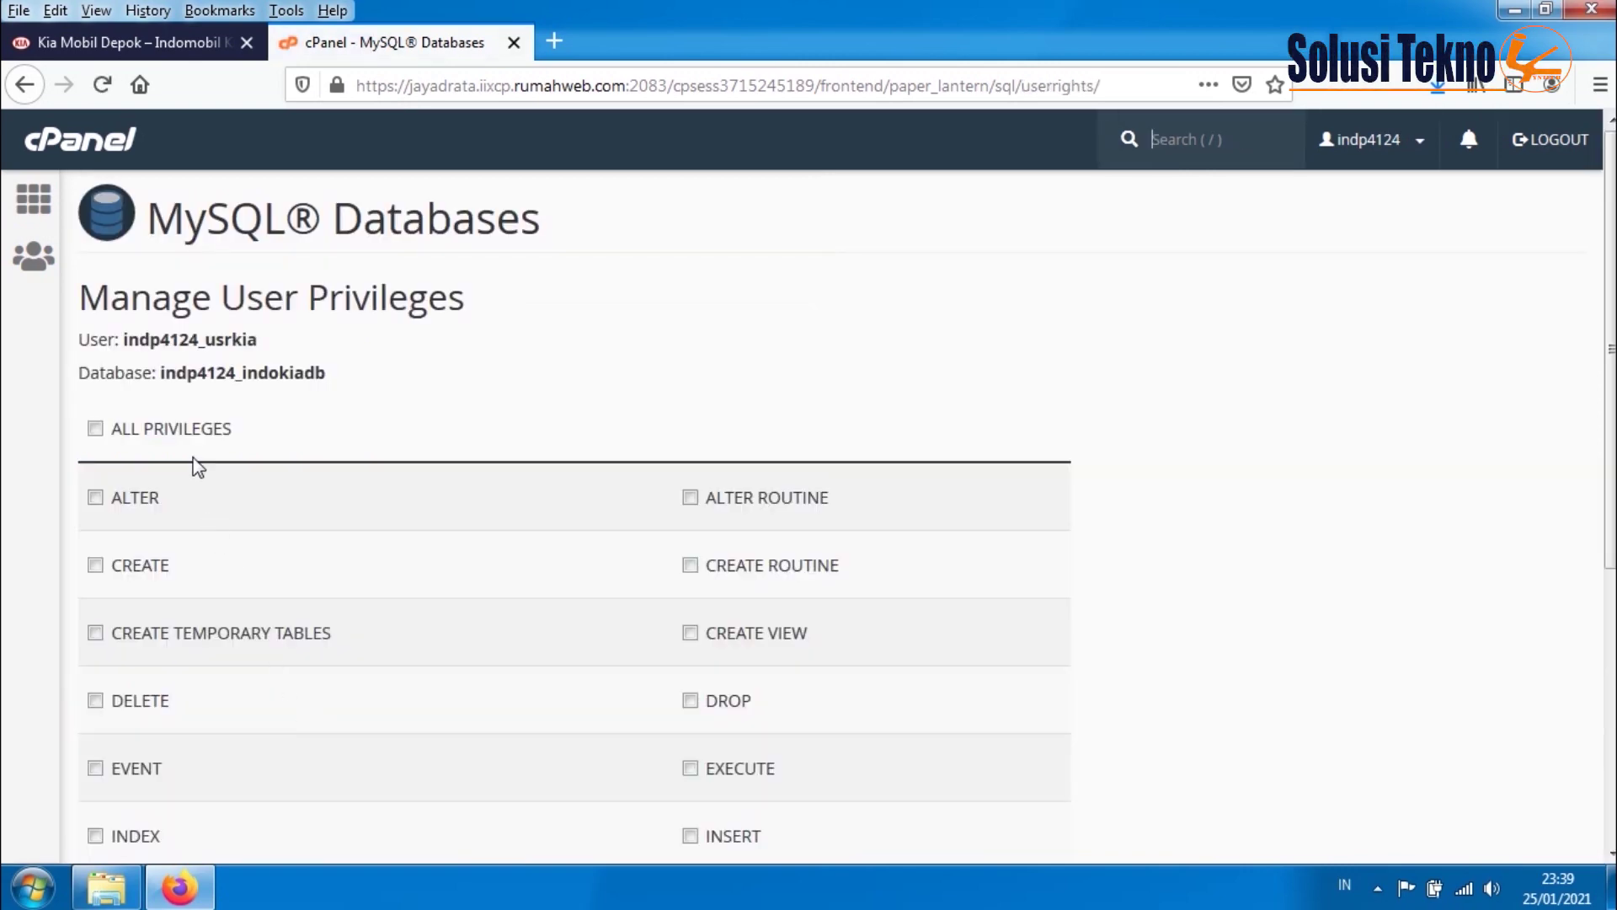
scroll(200, 465, down, 5)
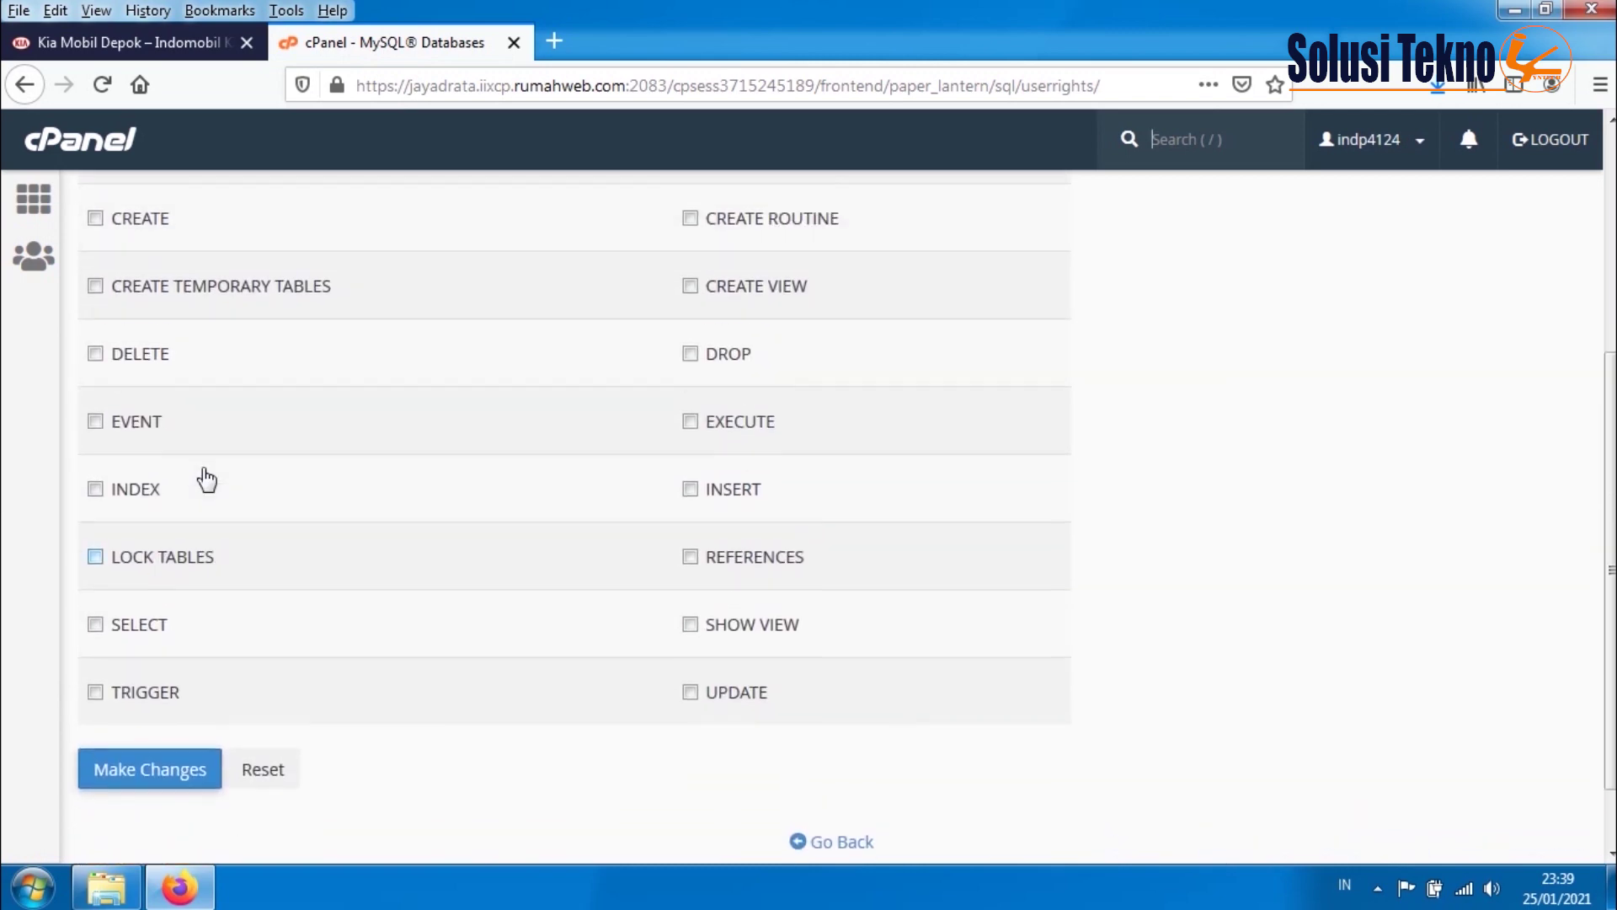
scroll(203, 472, up, 5)
click(179, 429)
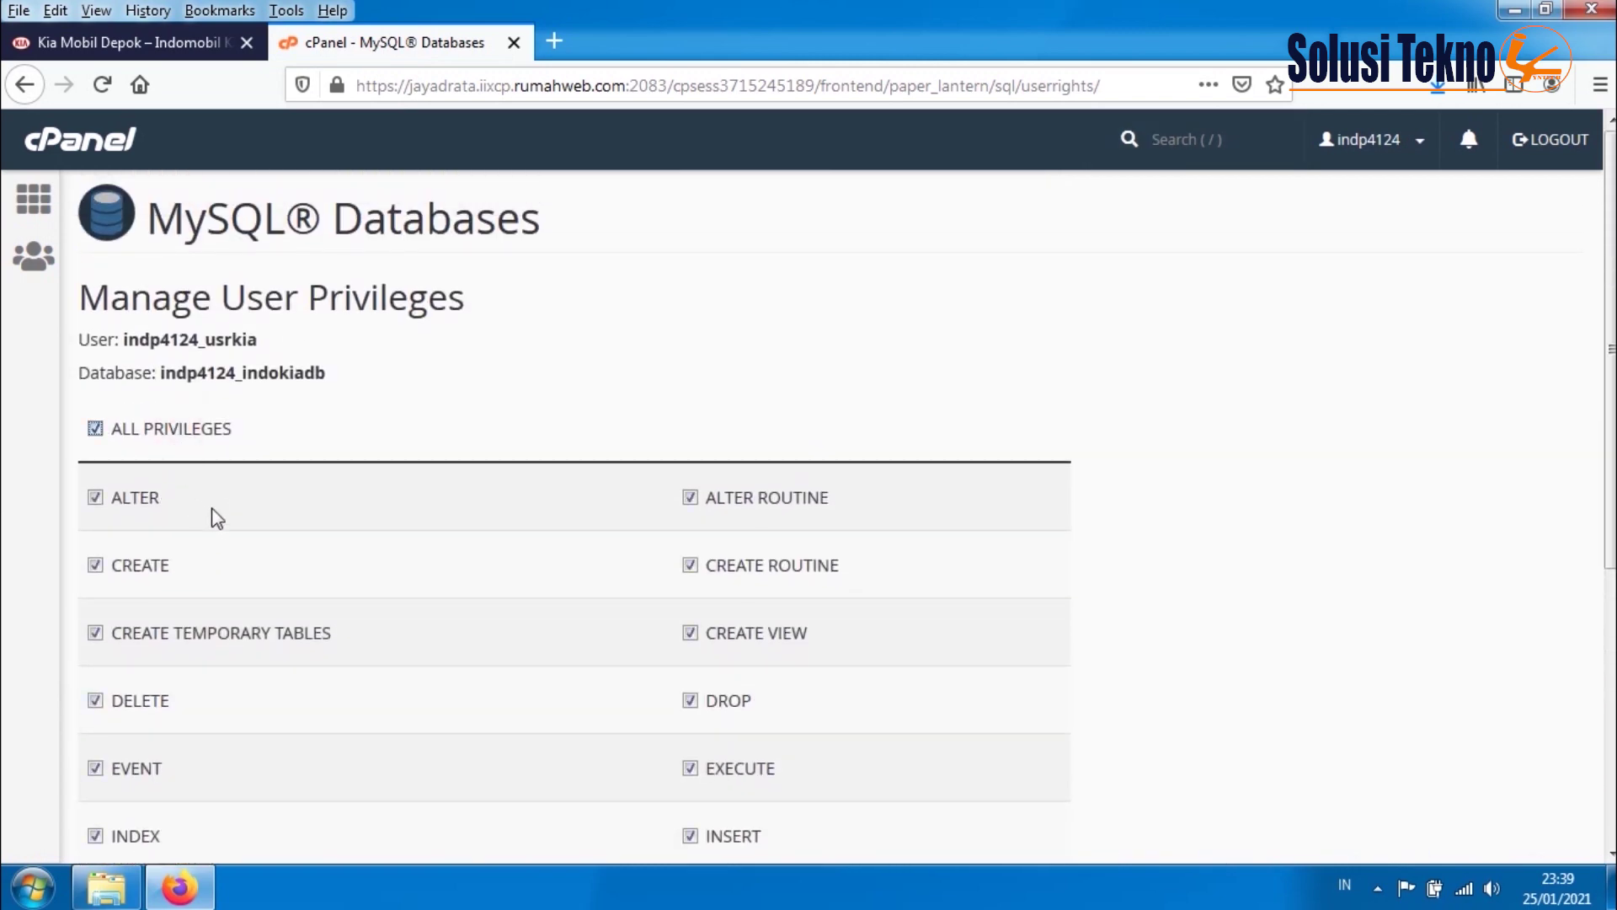
scroll(221, 527, down, 2)
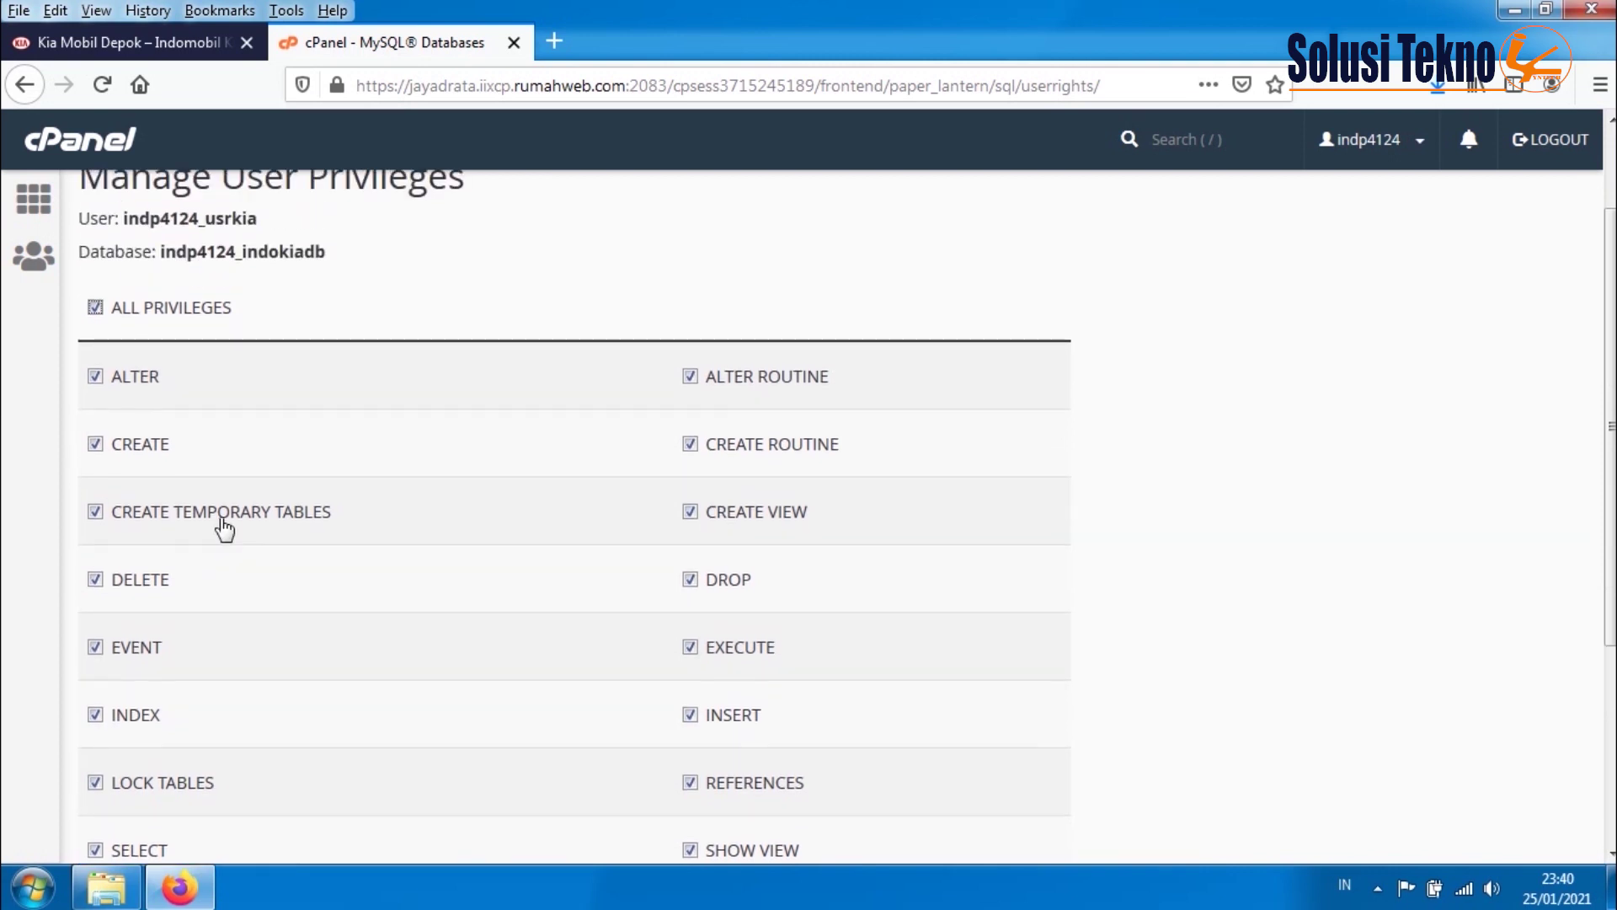
scroll(224, 527, down, 5)
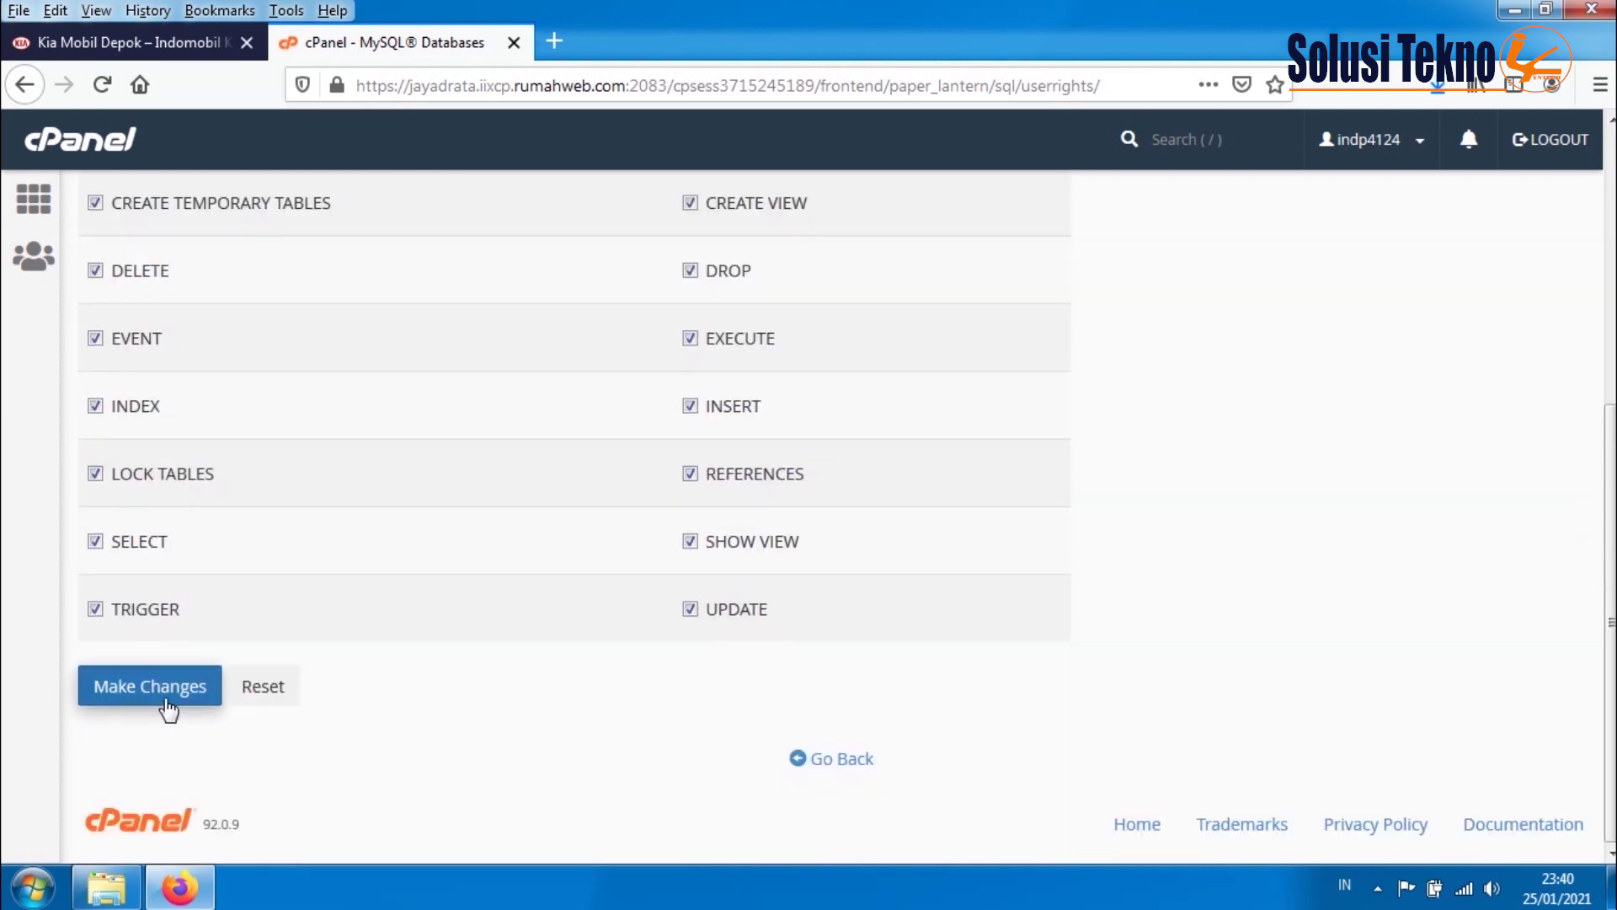
click(166, 704)
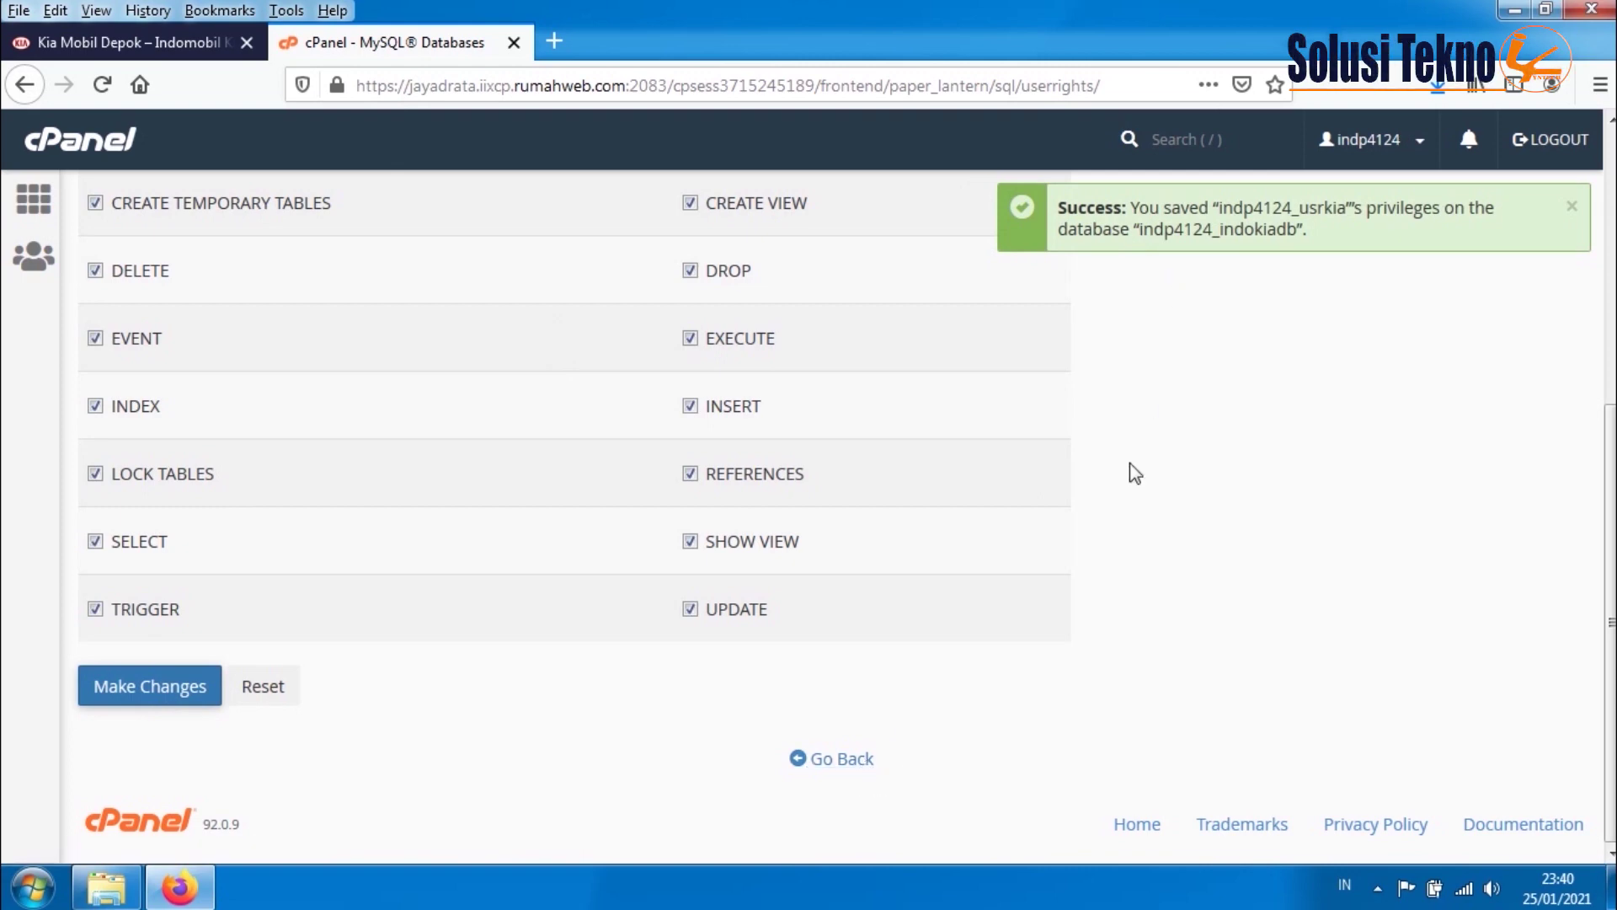
click(836, 760)
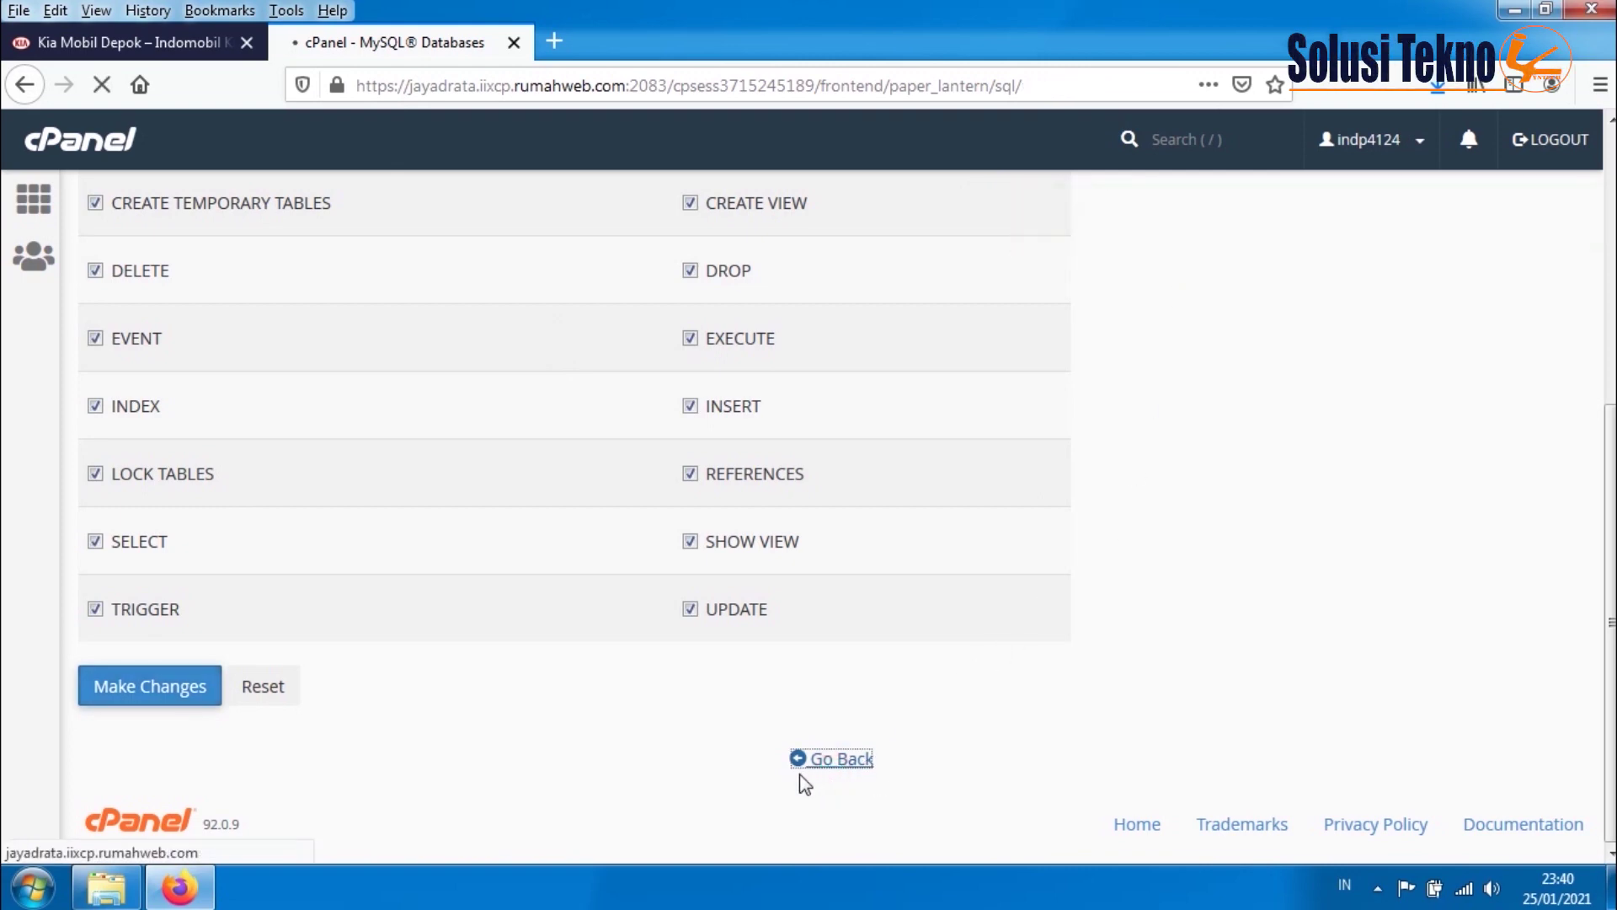
- From the cPanel home page, launch phpMyAdmin for the hosting databases
scroll(587, 694, down, 5)
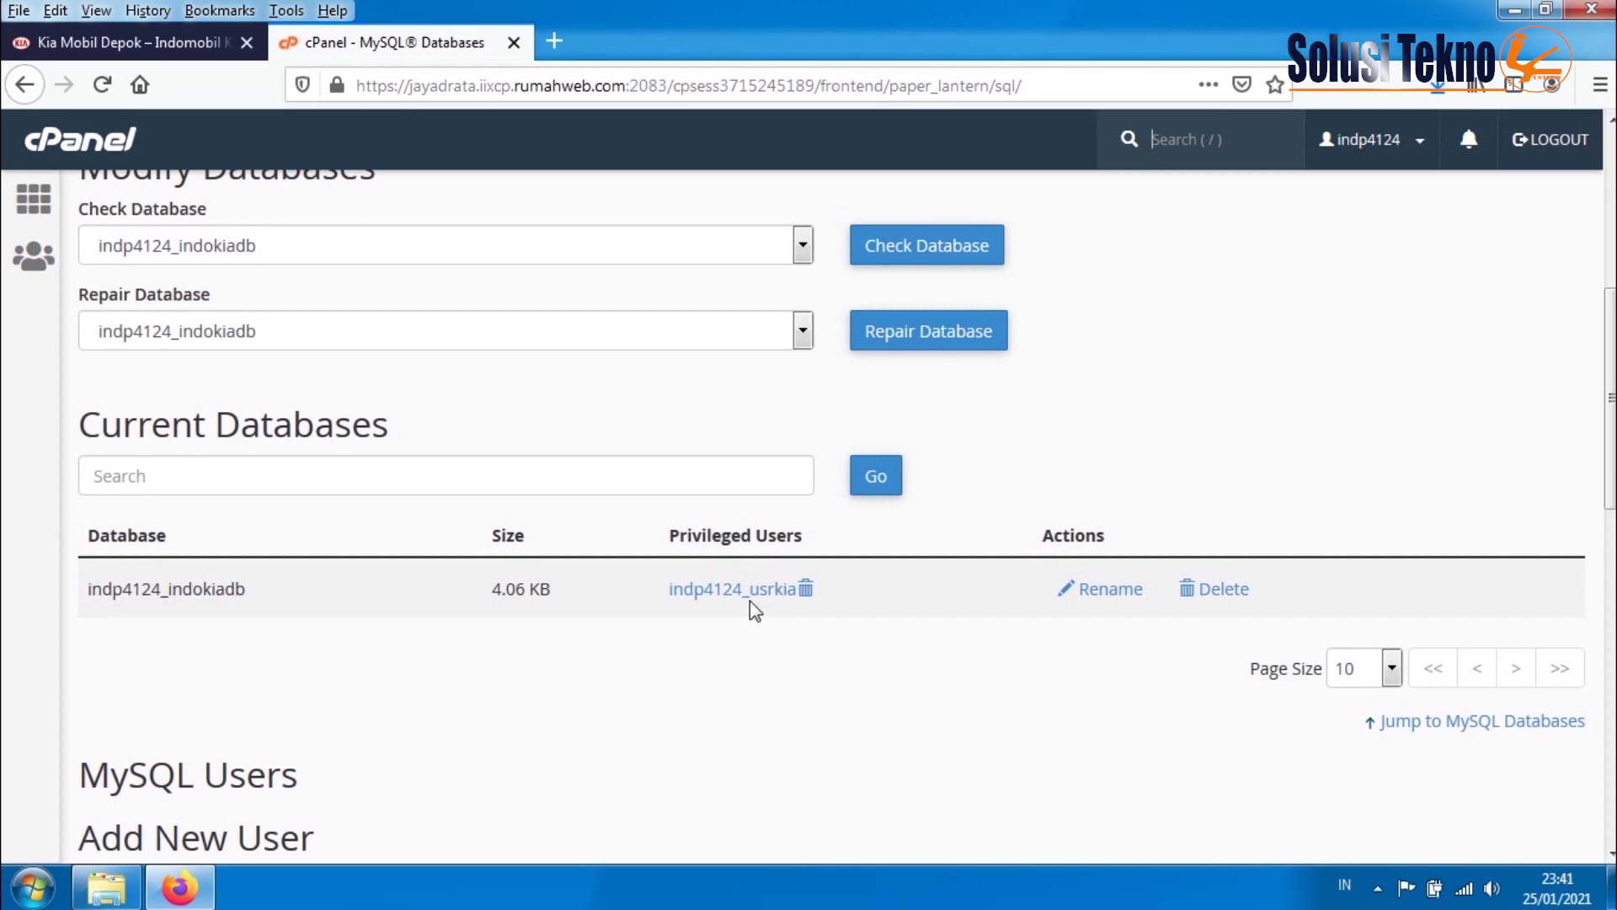
scroll(750, 604, up, 2)
scroll(752, 600, up, 6)
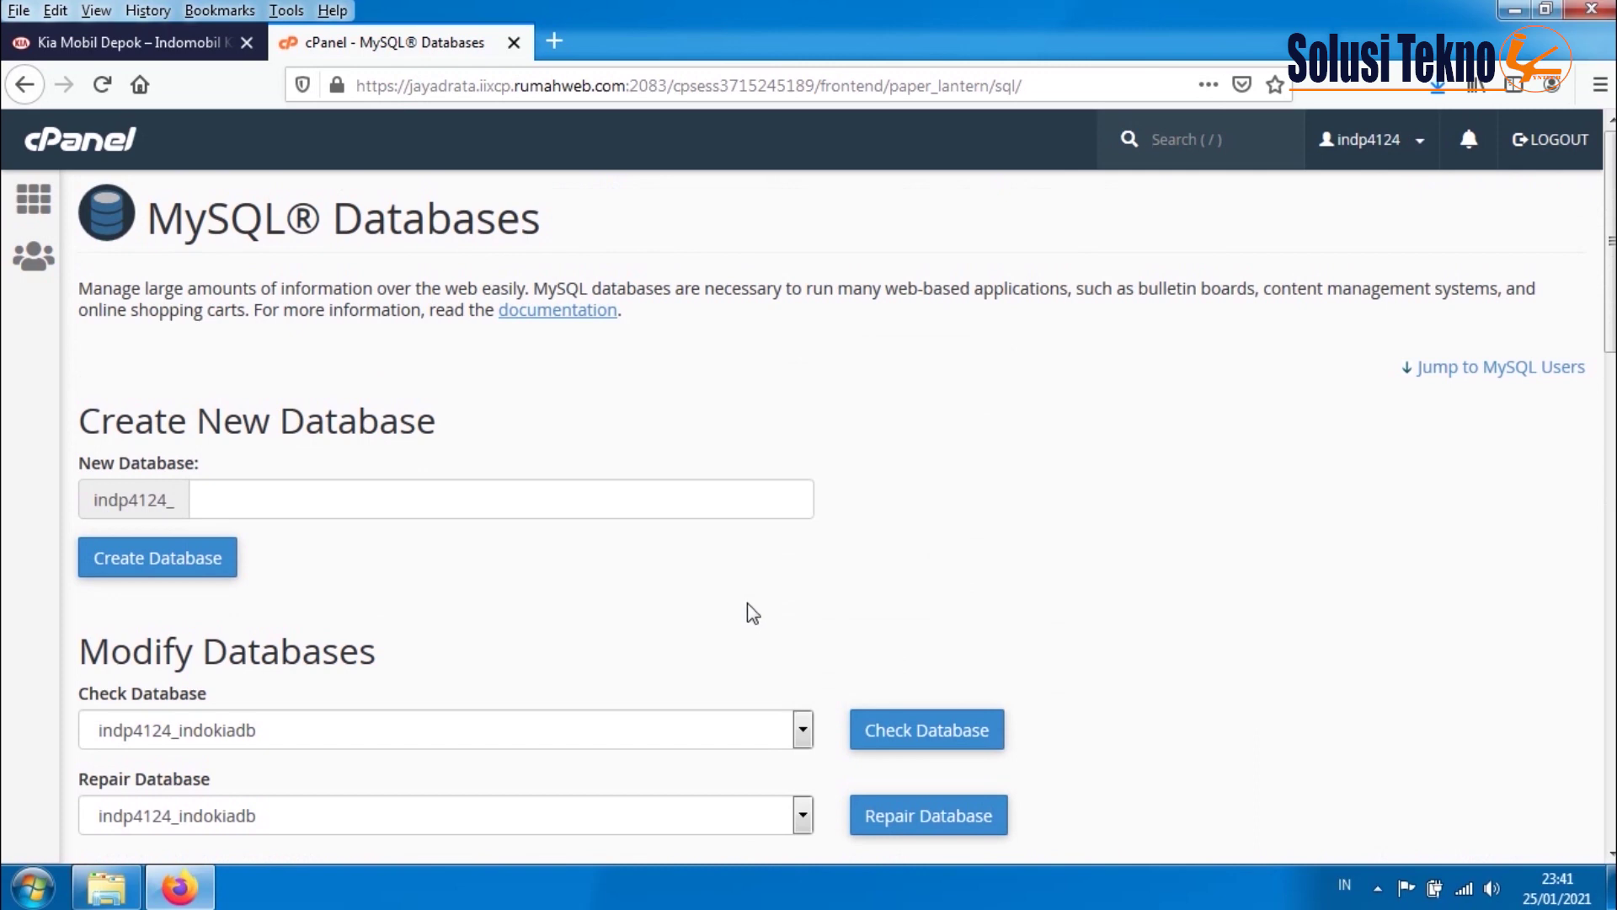
click(34, 200)
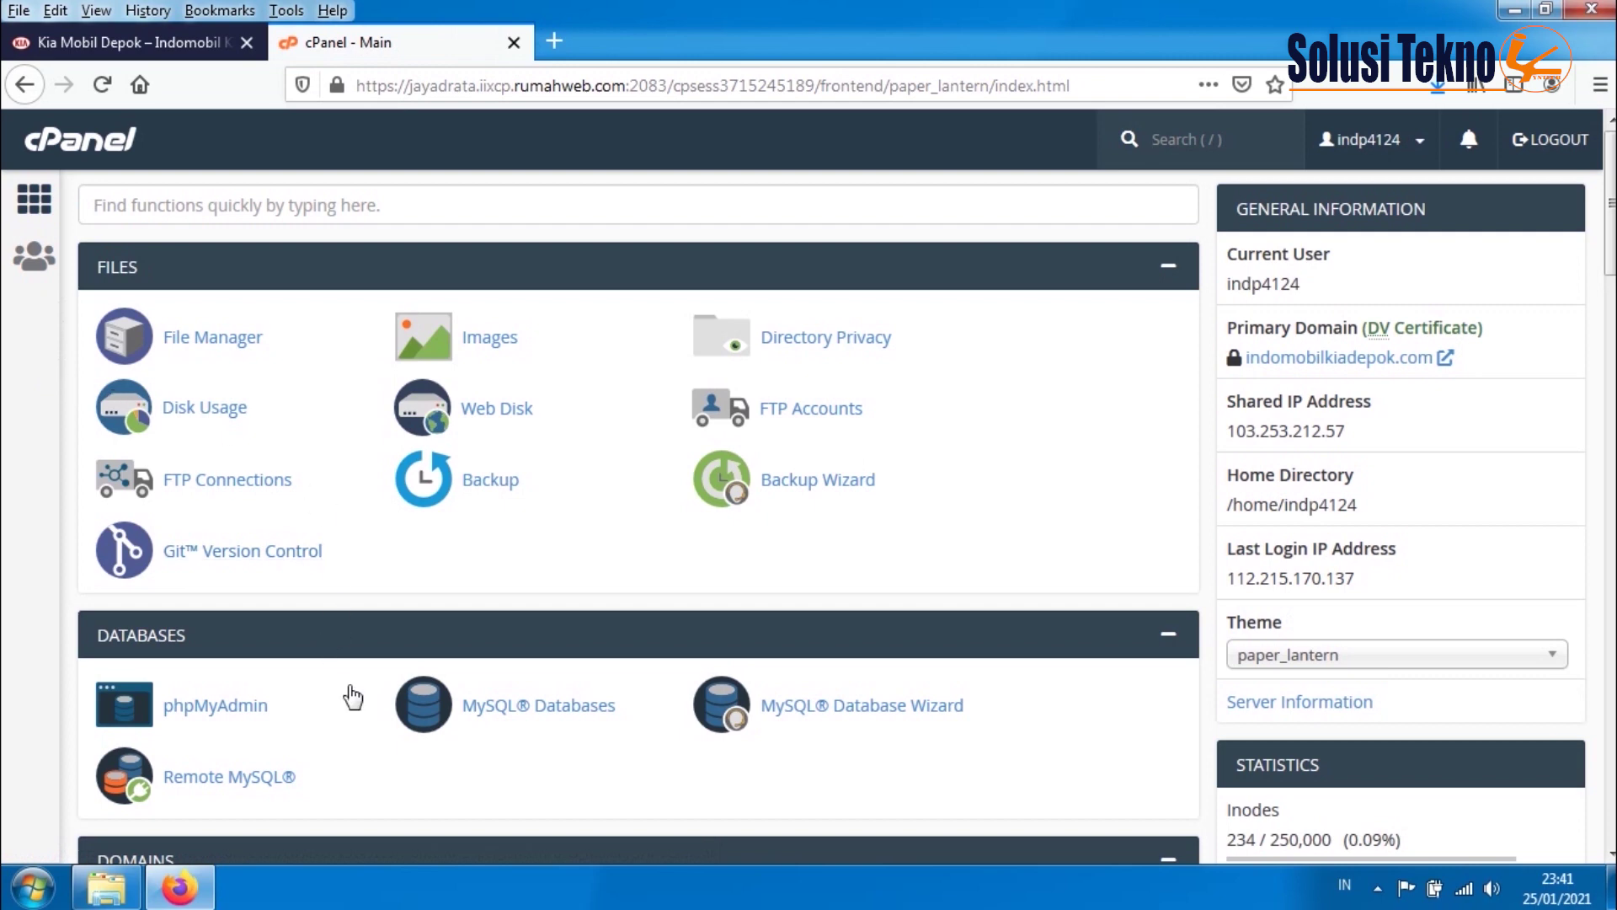
scroll(346, 677, down, 2)
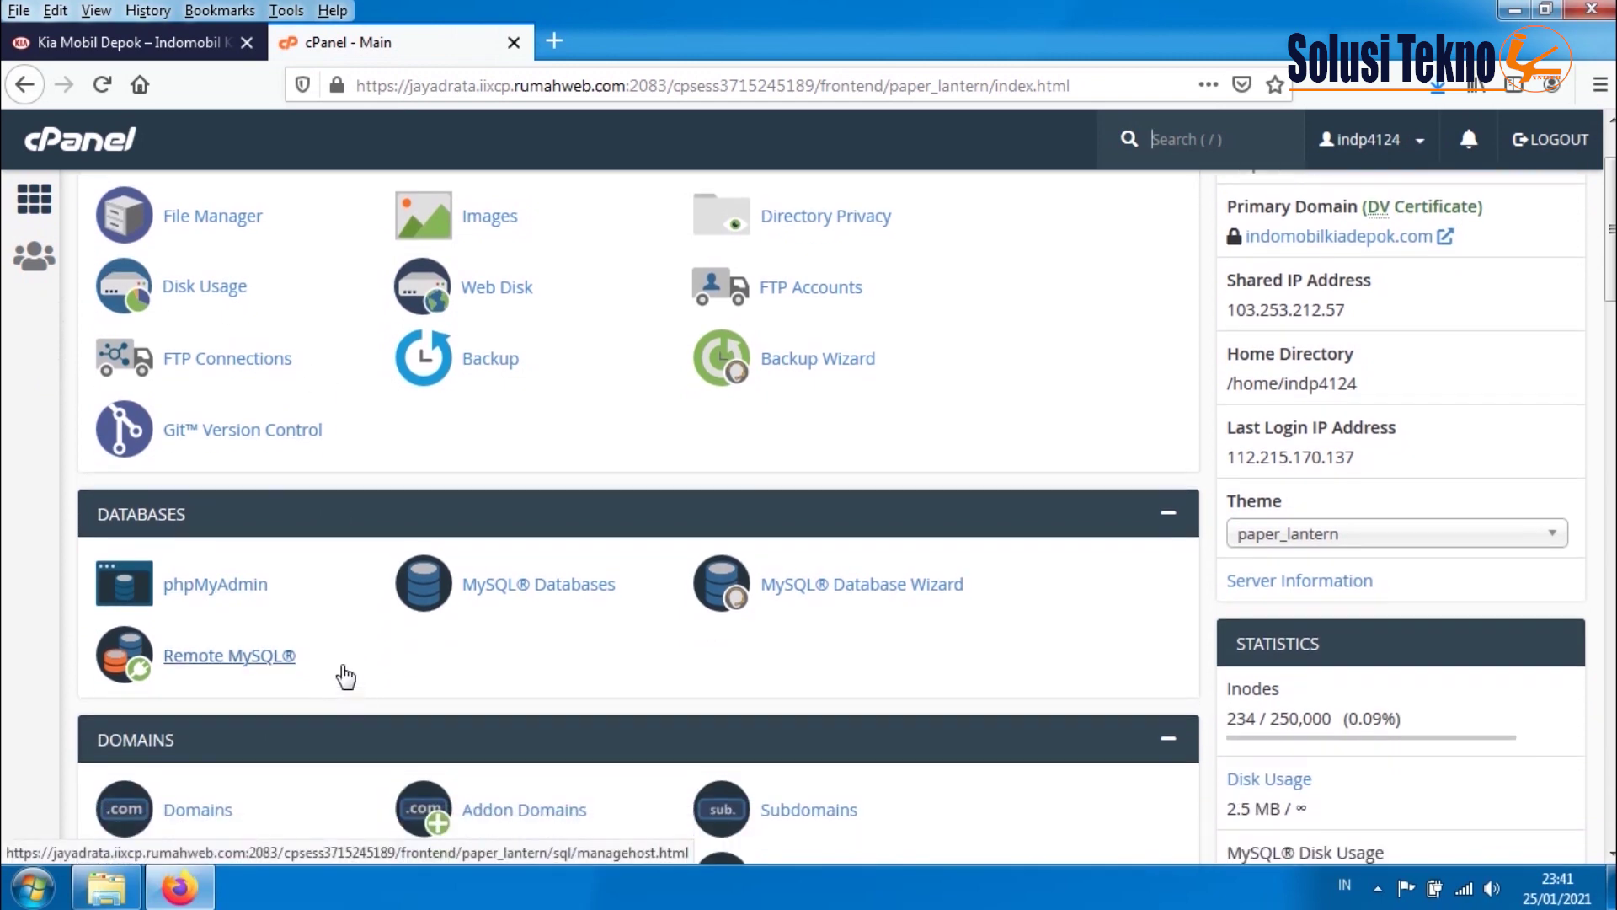
click(217, 594)
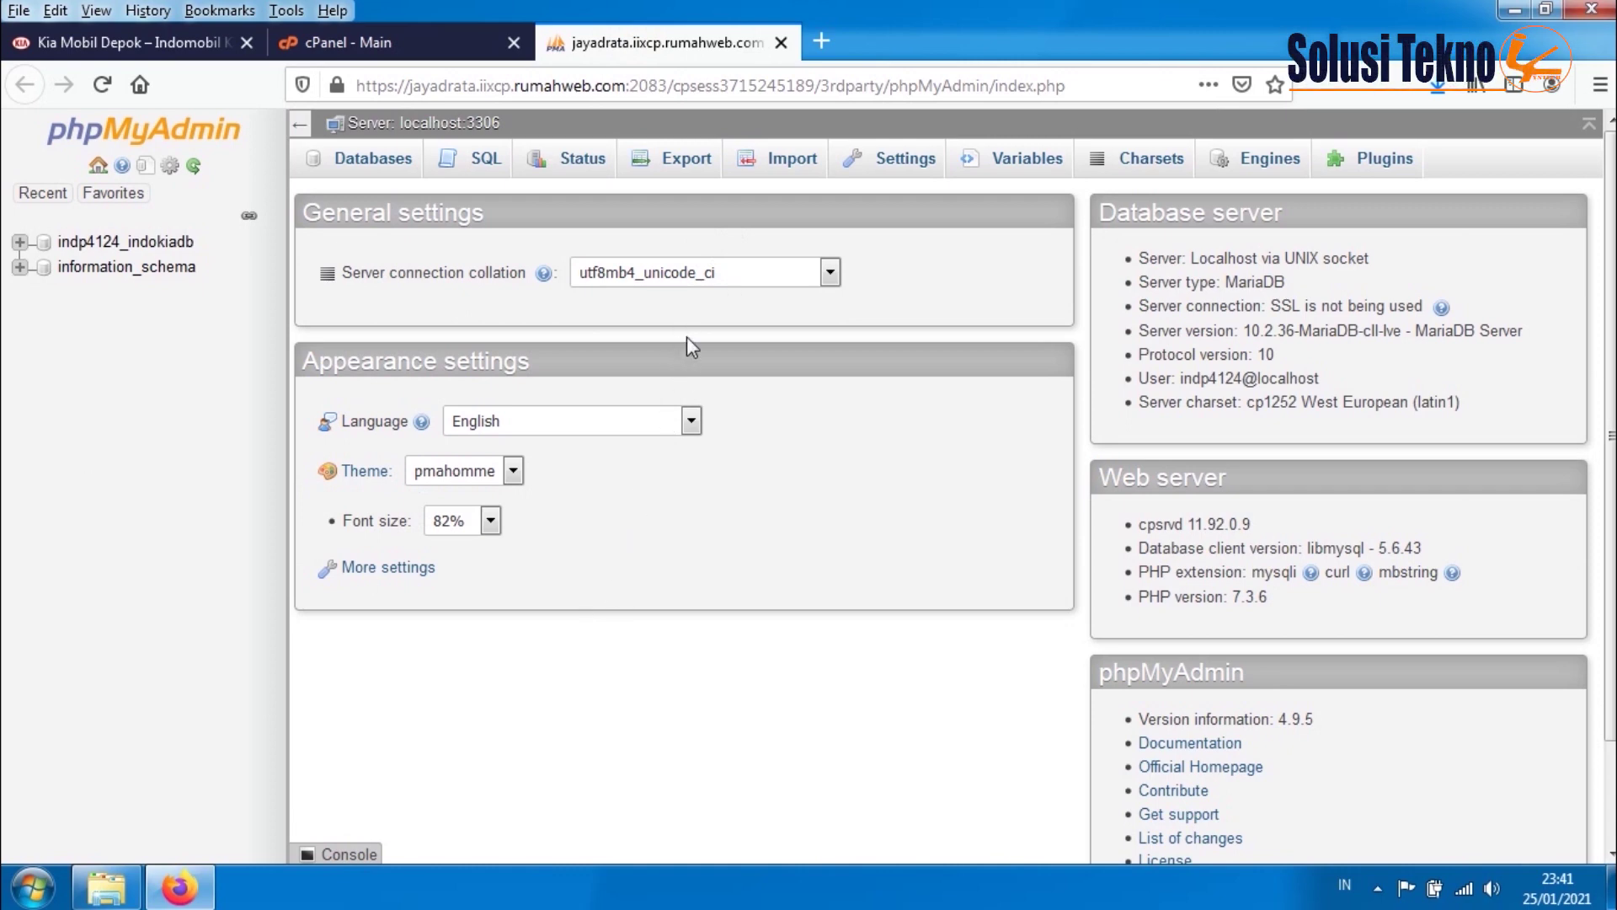
key(ctrl+t)
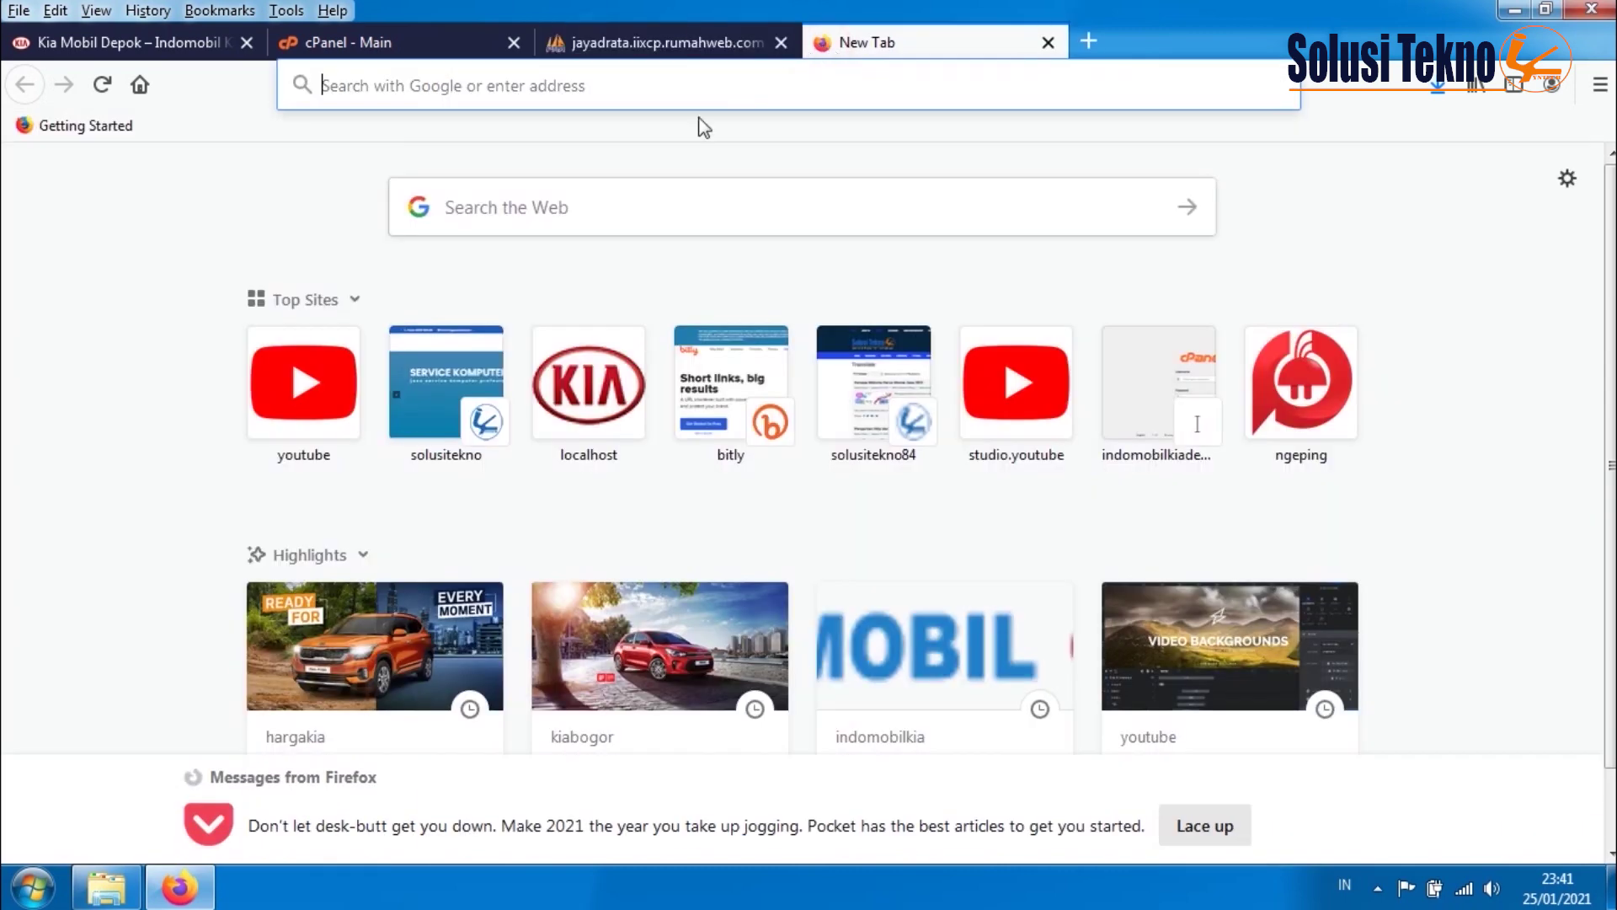
- Load localhost/phpmyadmin to bring up the local phpMyAdmin
click(599, 81)
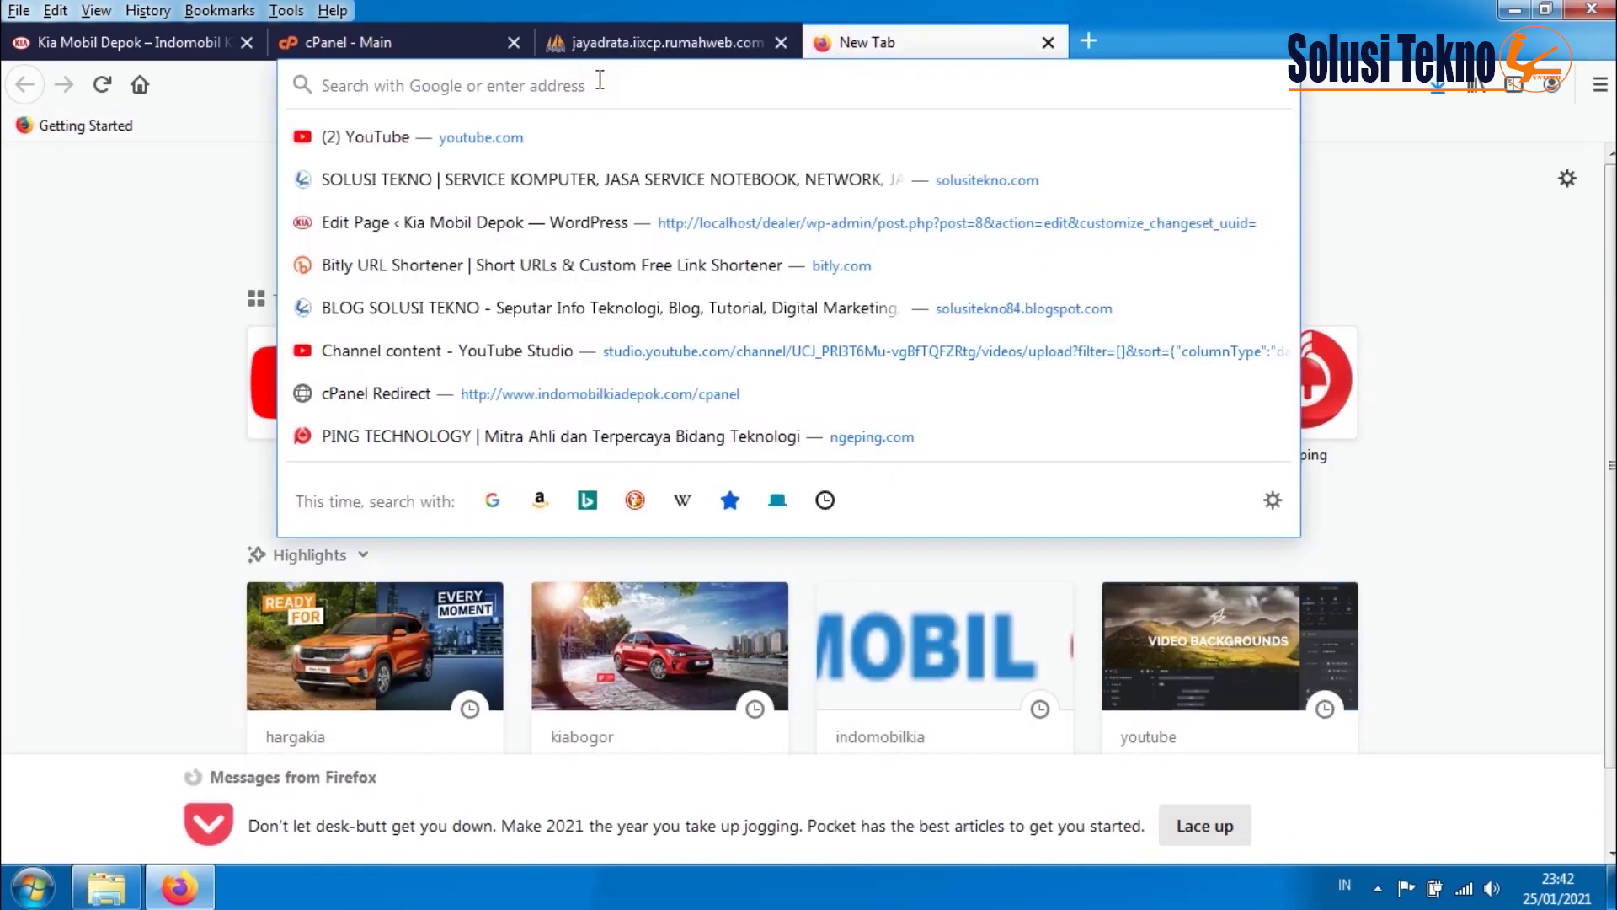
text(lo)
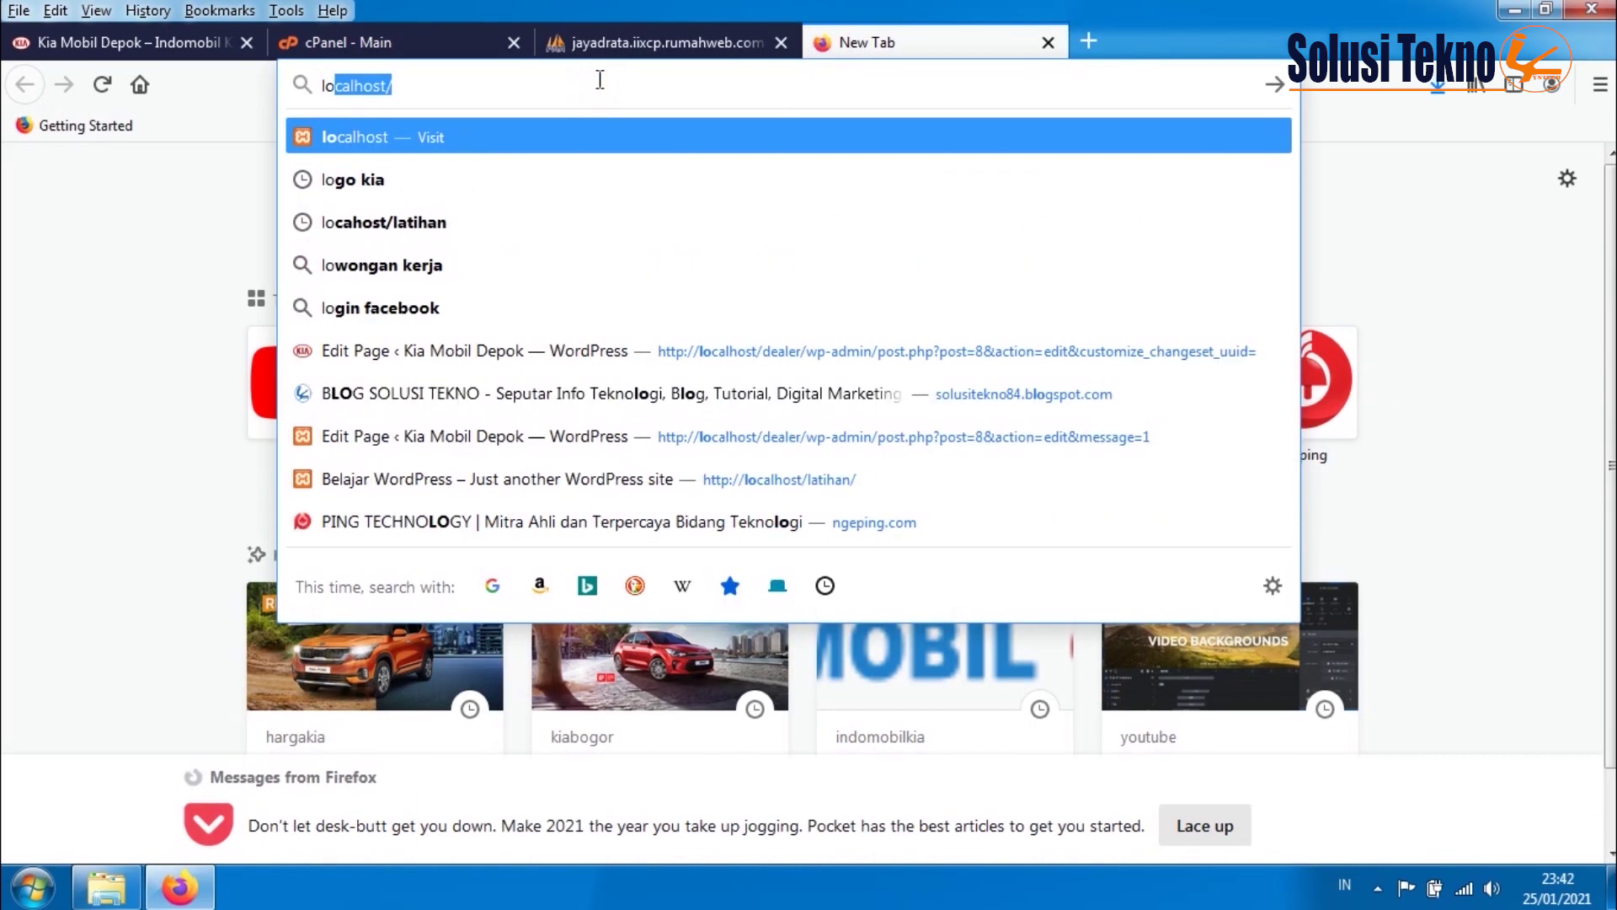
text(calh)
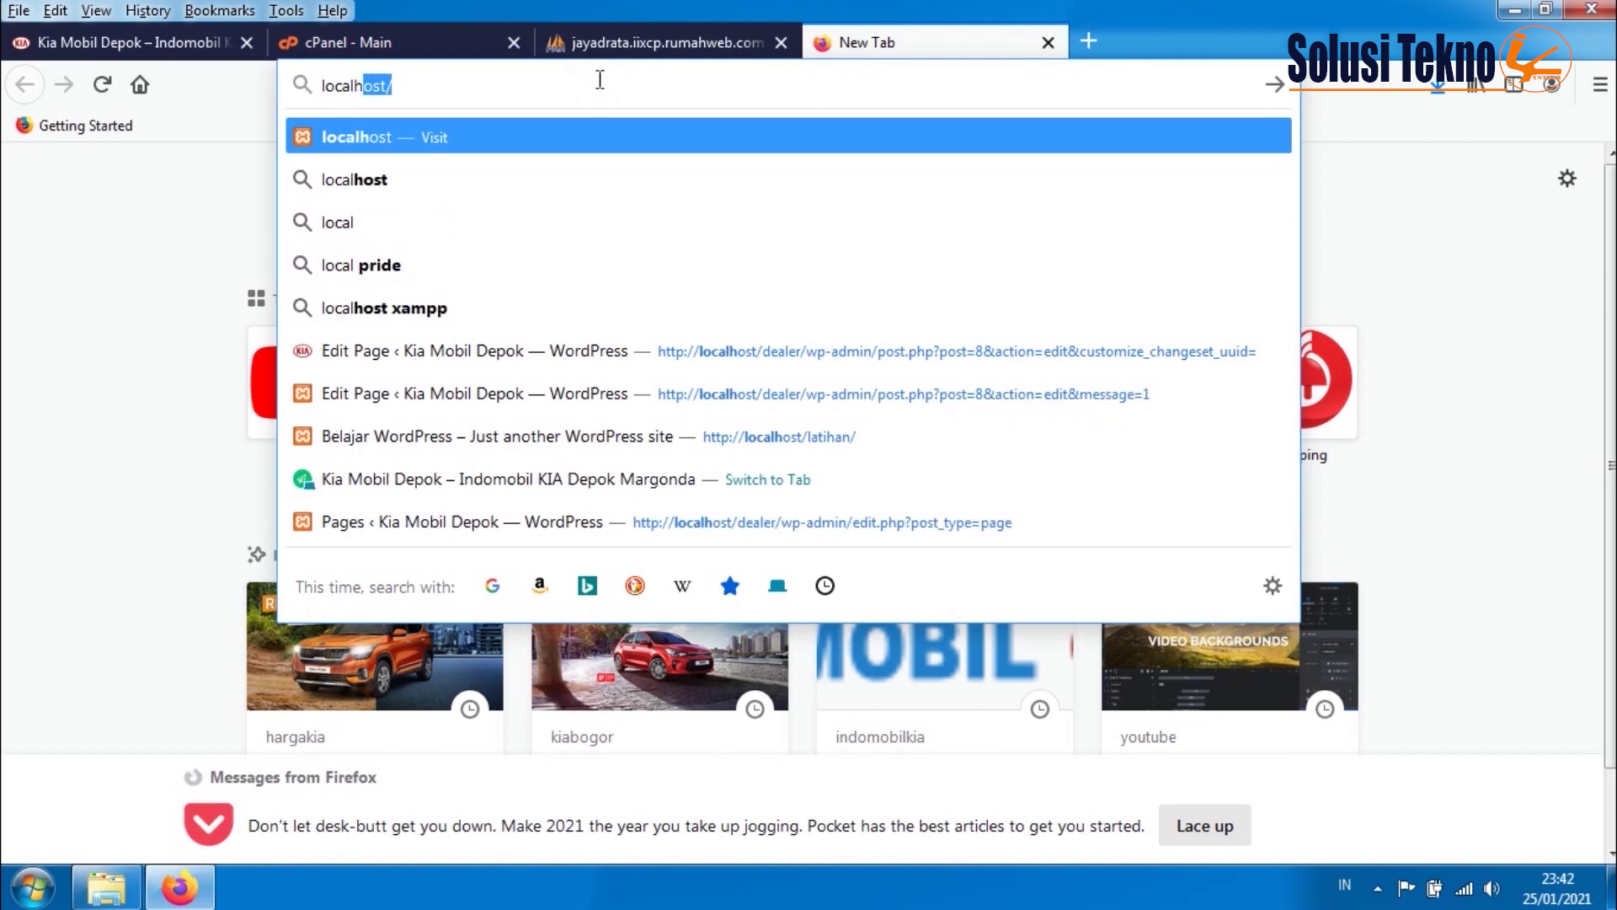
text(ost)
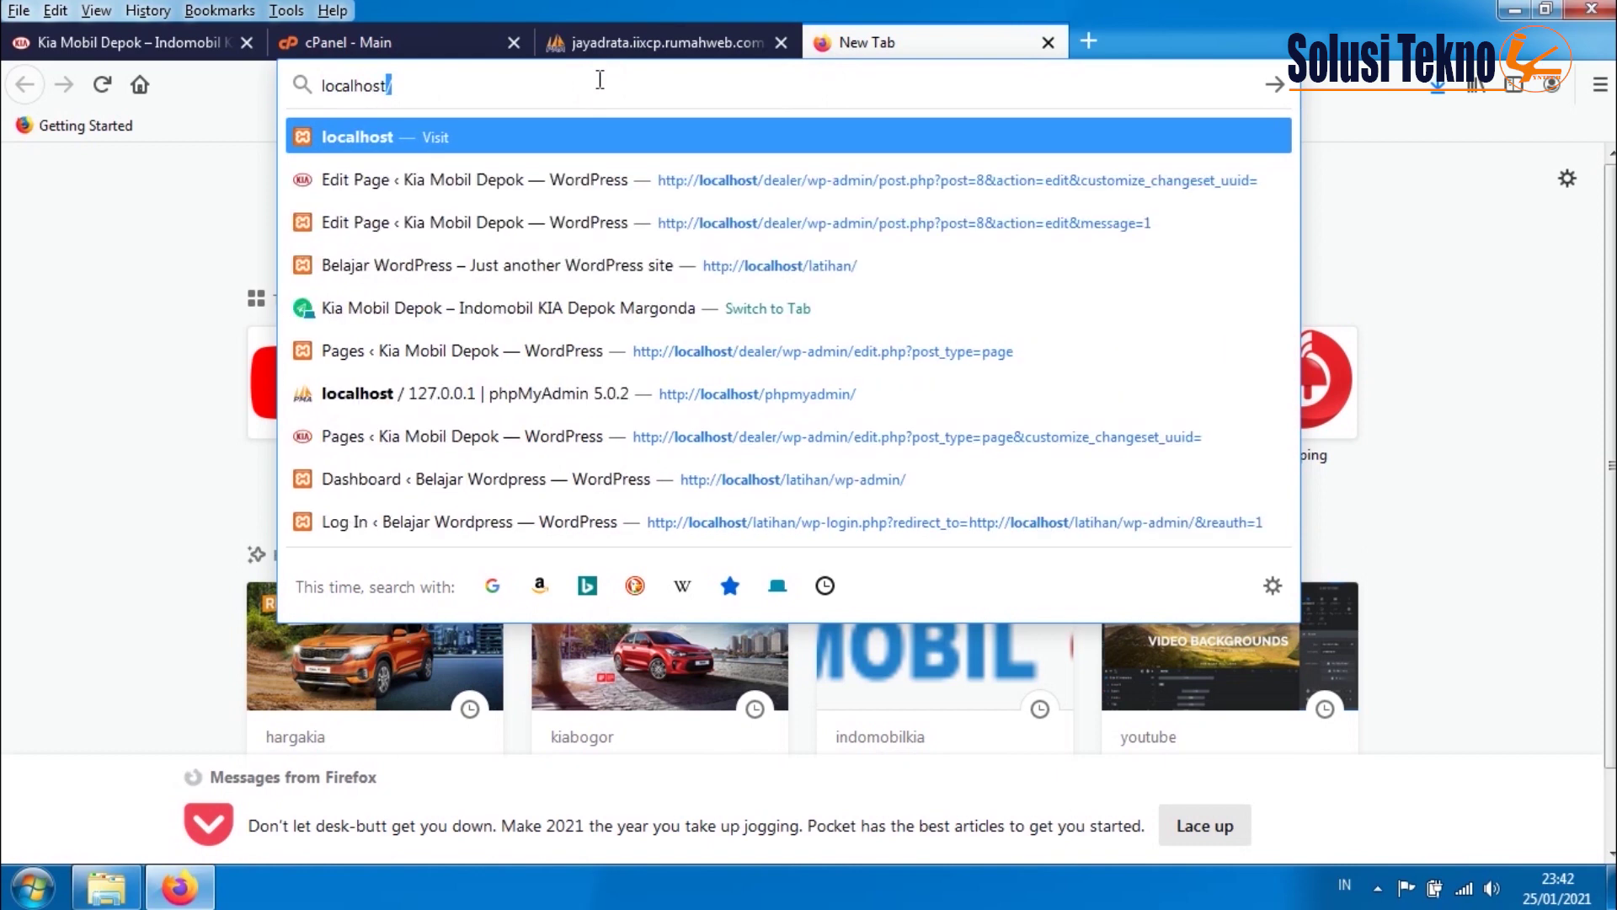
text(/php)
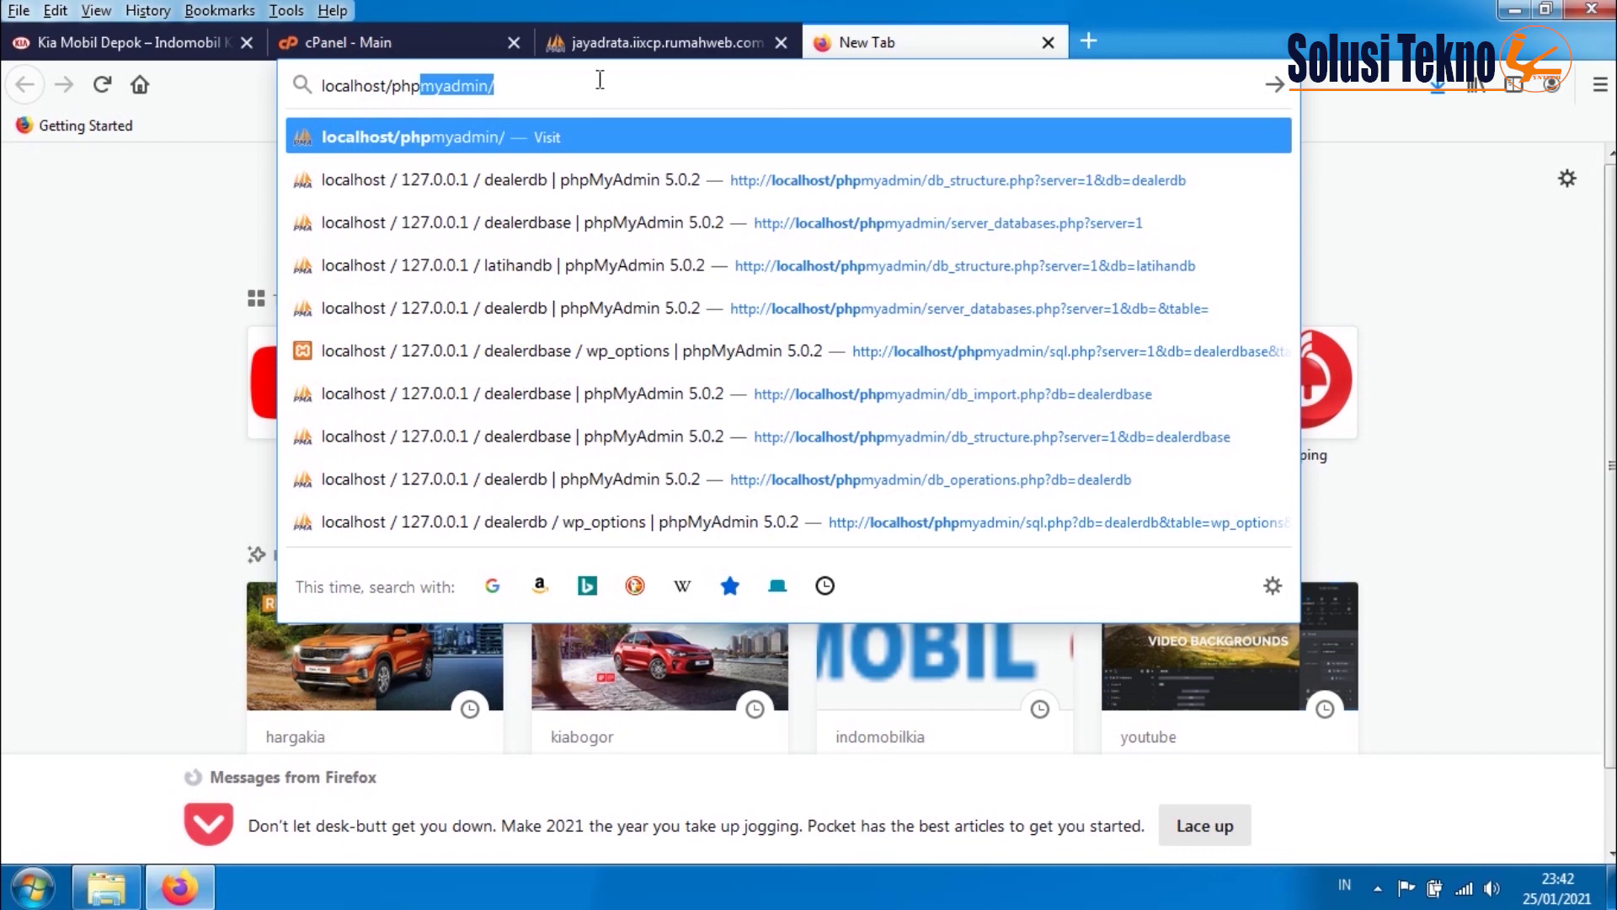
text(my)
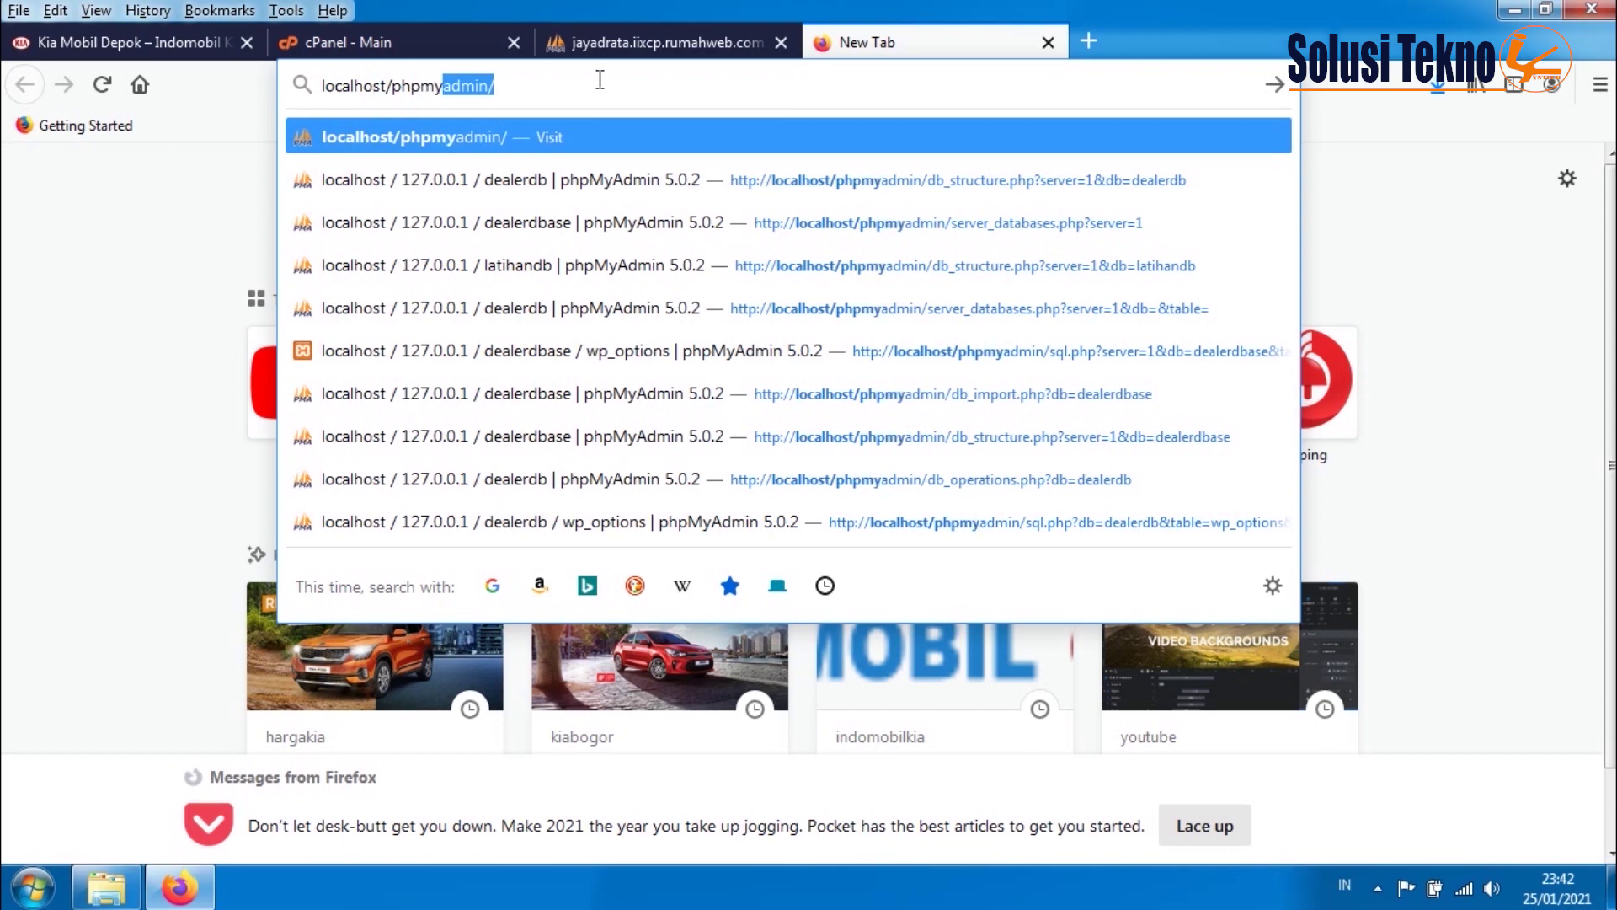
text(admin)
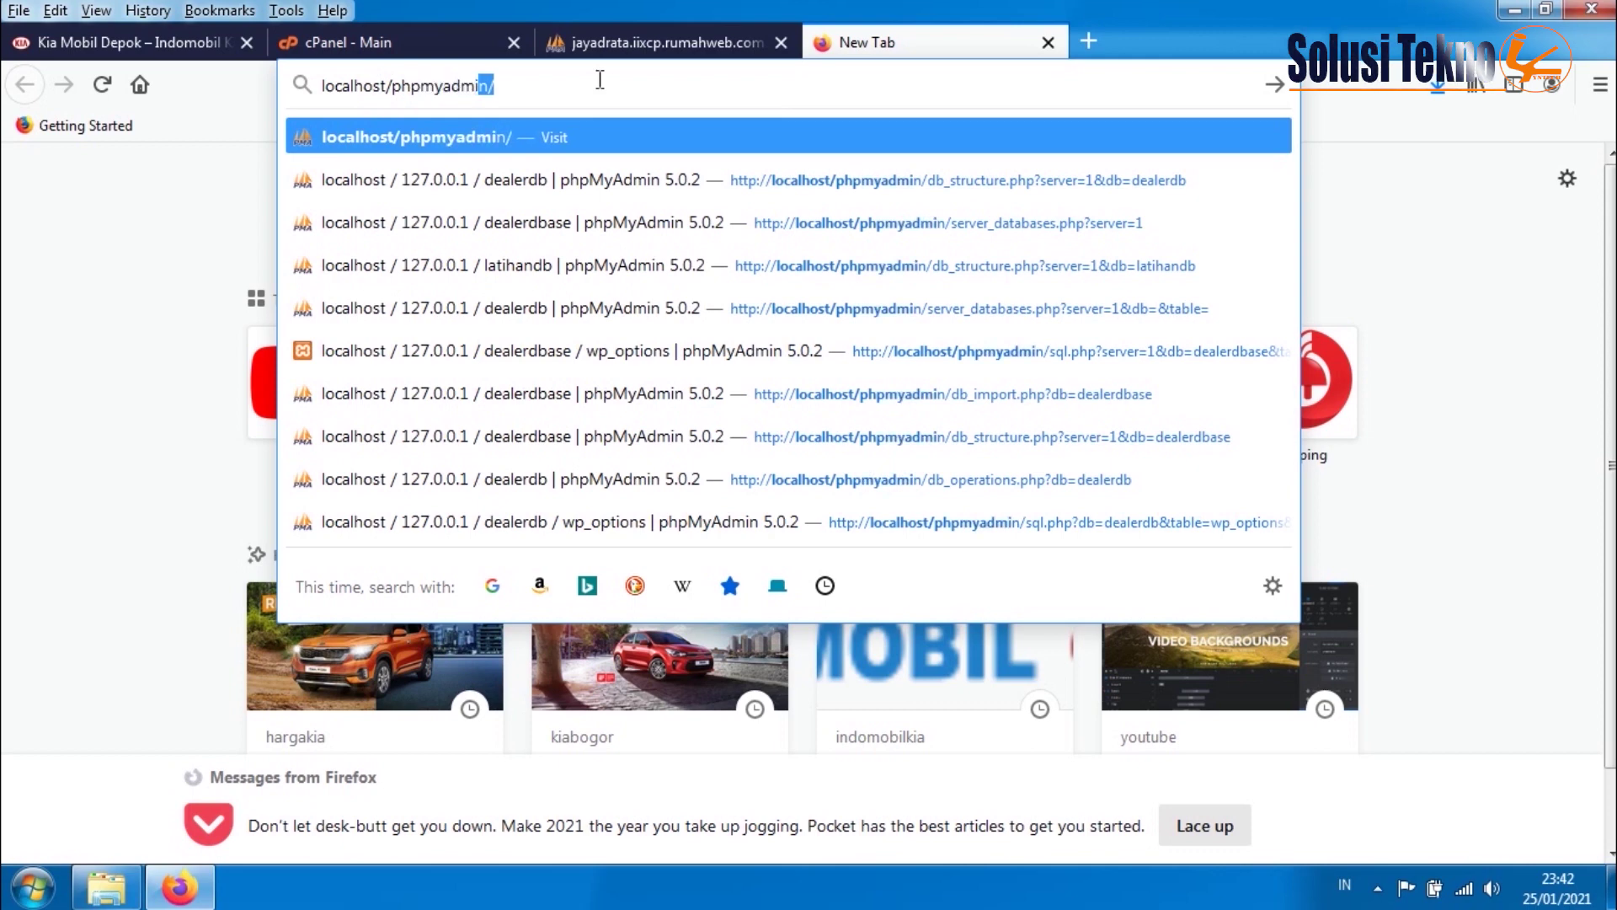
key(Return)
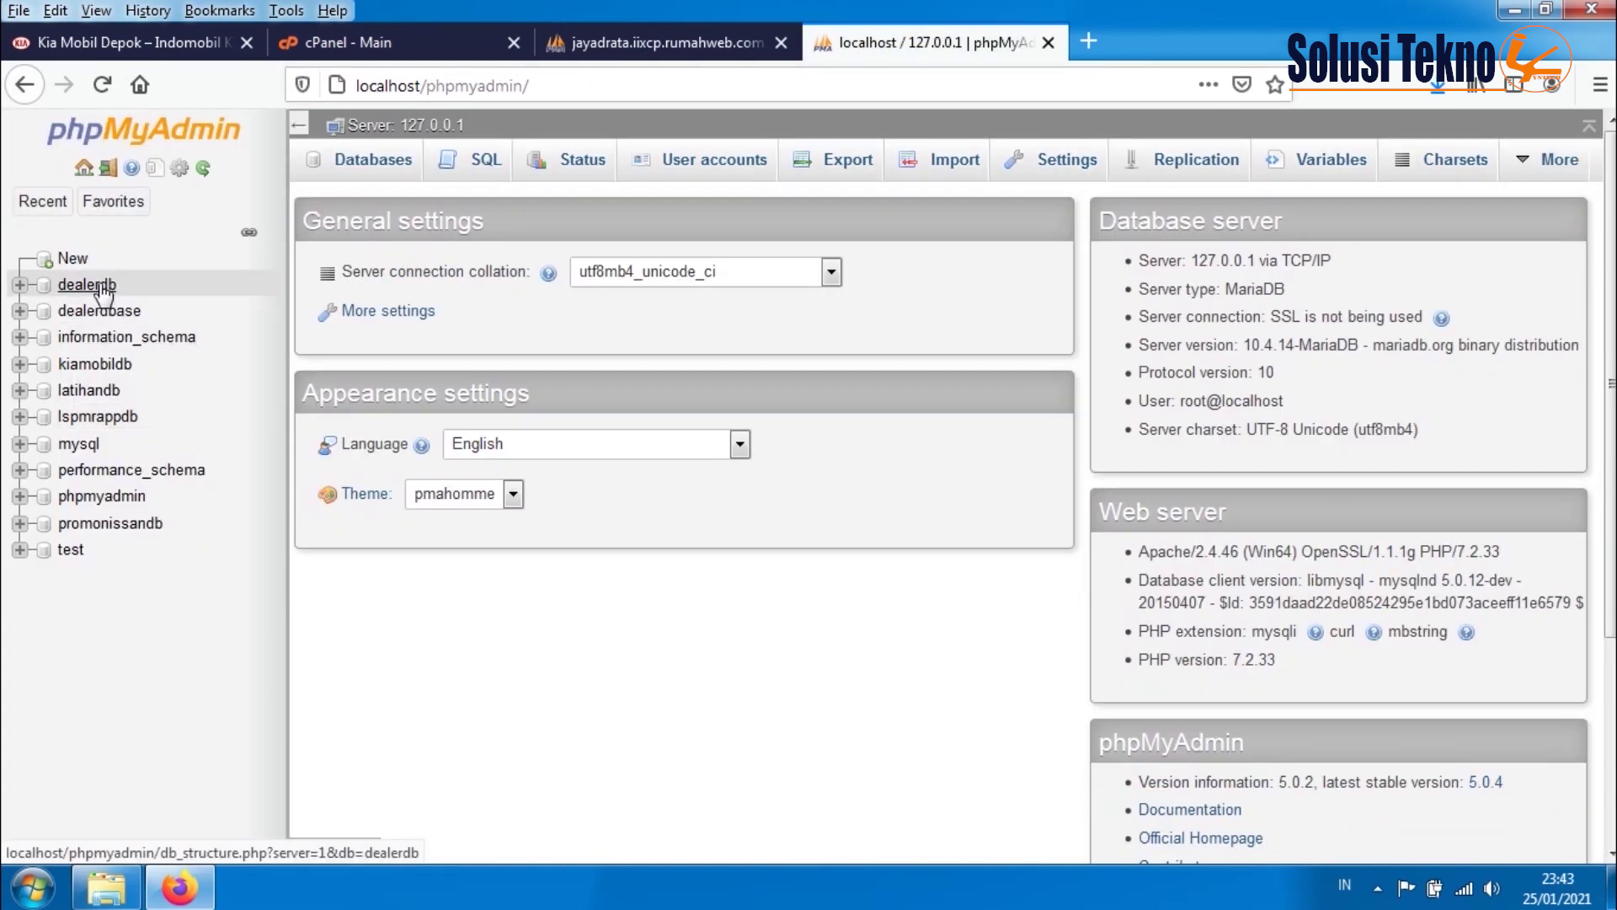
- Export local dealerdb as dealerdb.sql, locate the file, and return to the hosting database
click(101, 288)
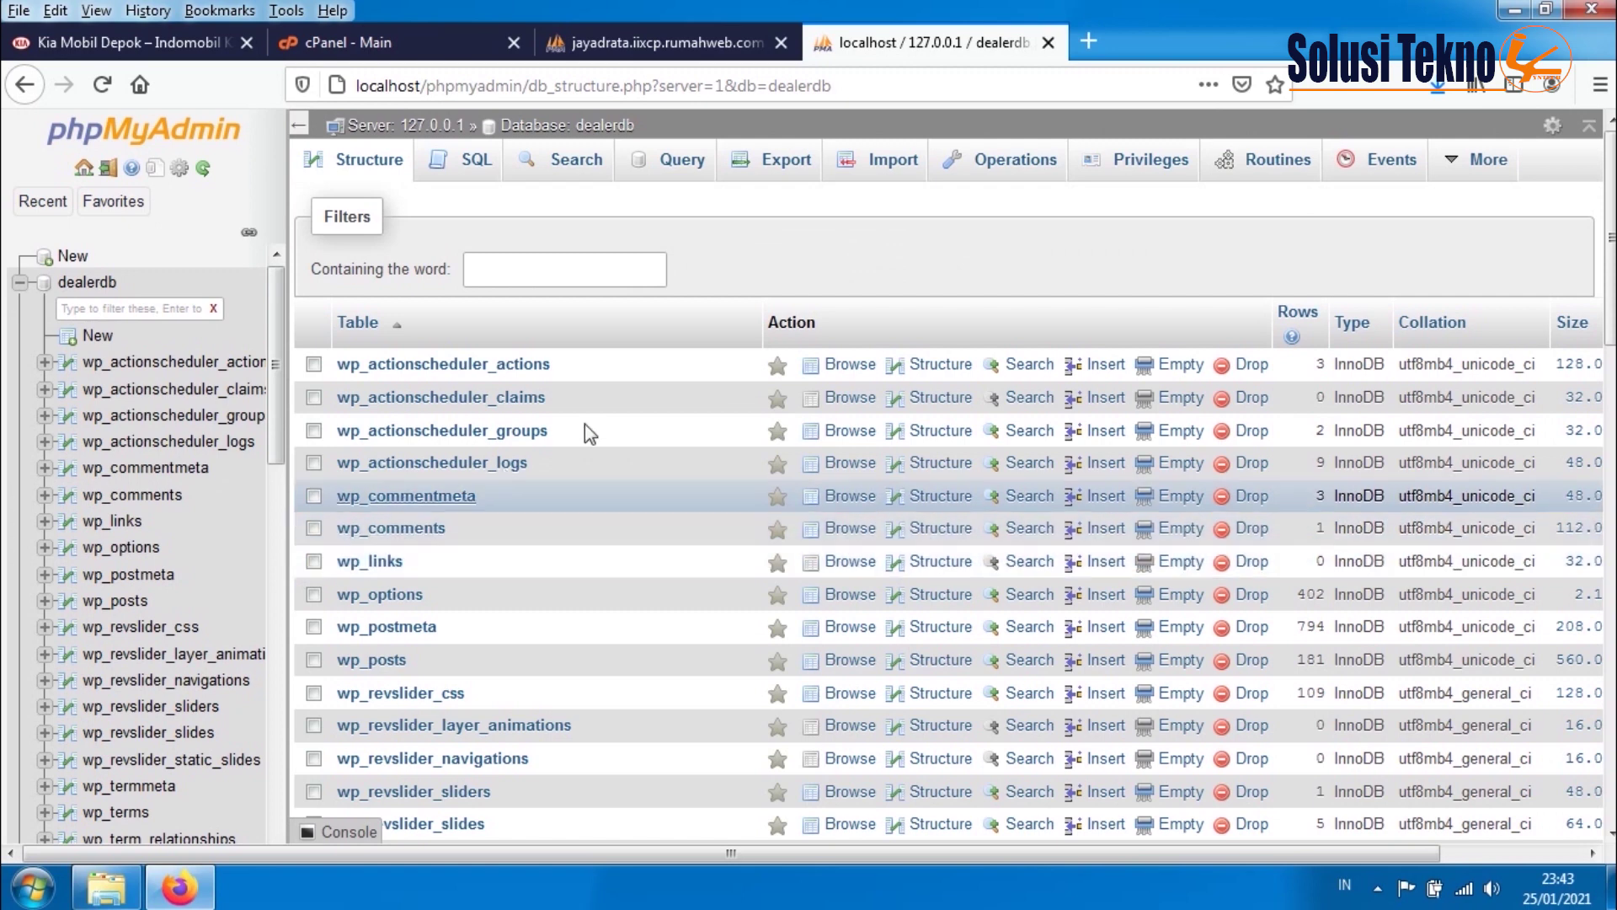
click(787, 179)
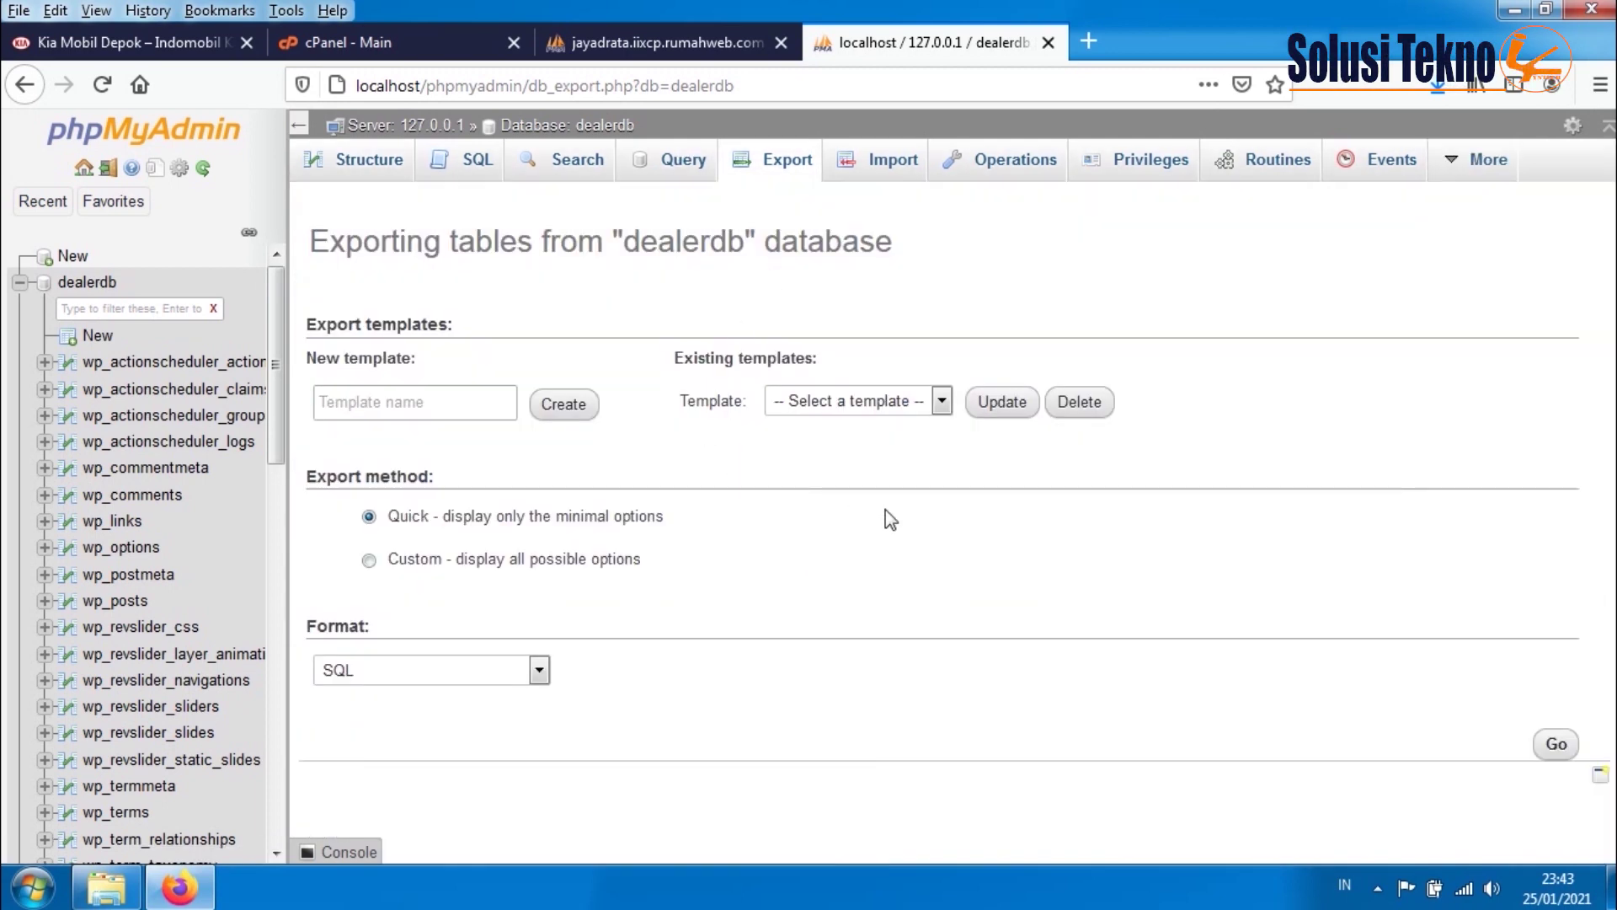
click(1554, 746)
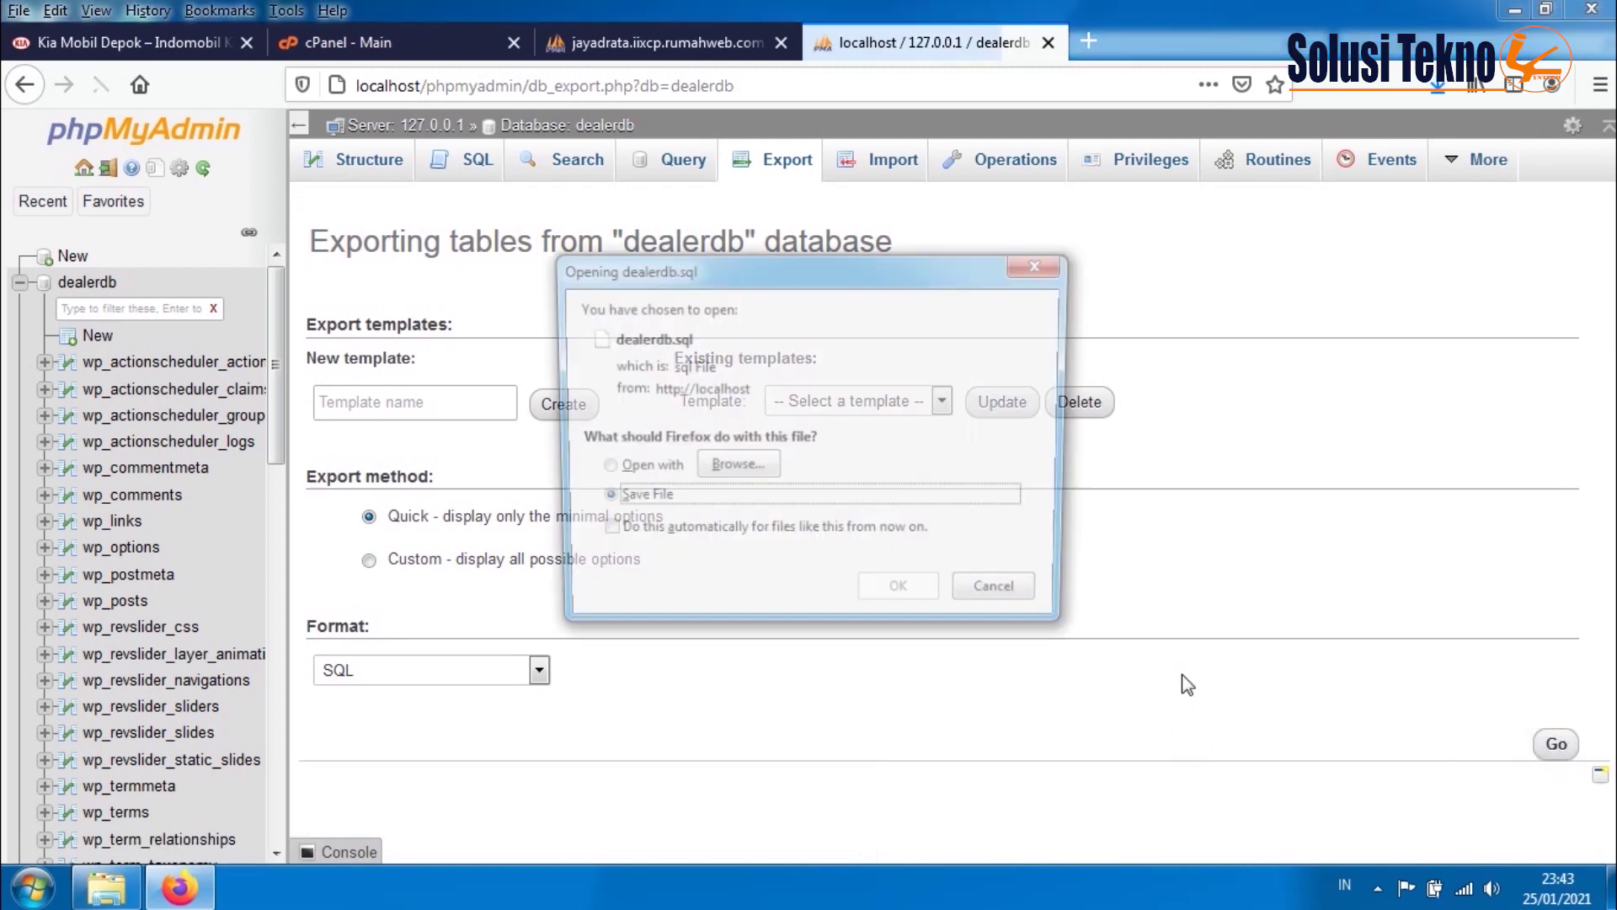
click(931, 598)
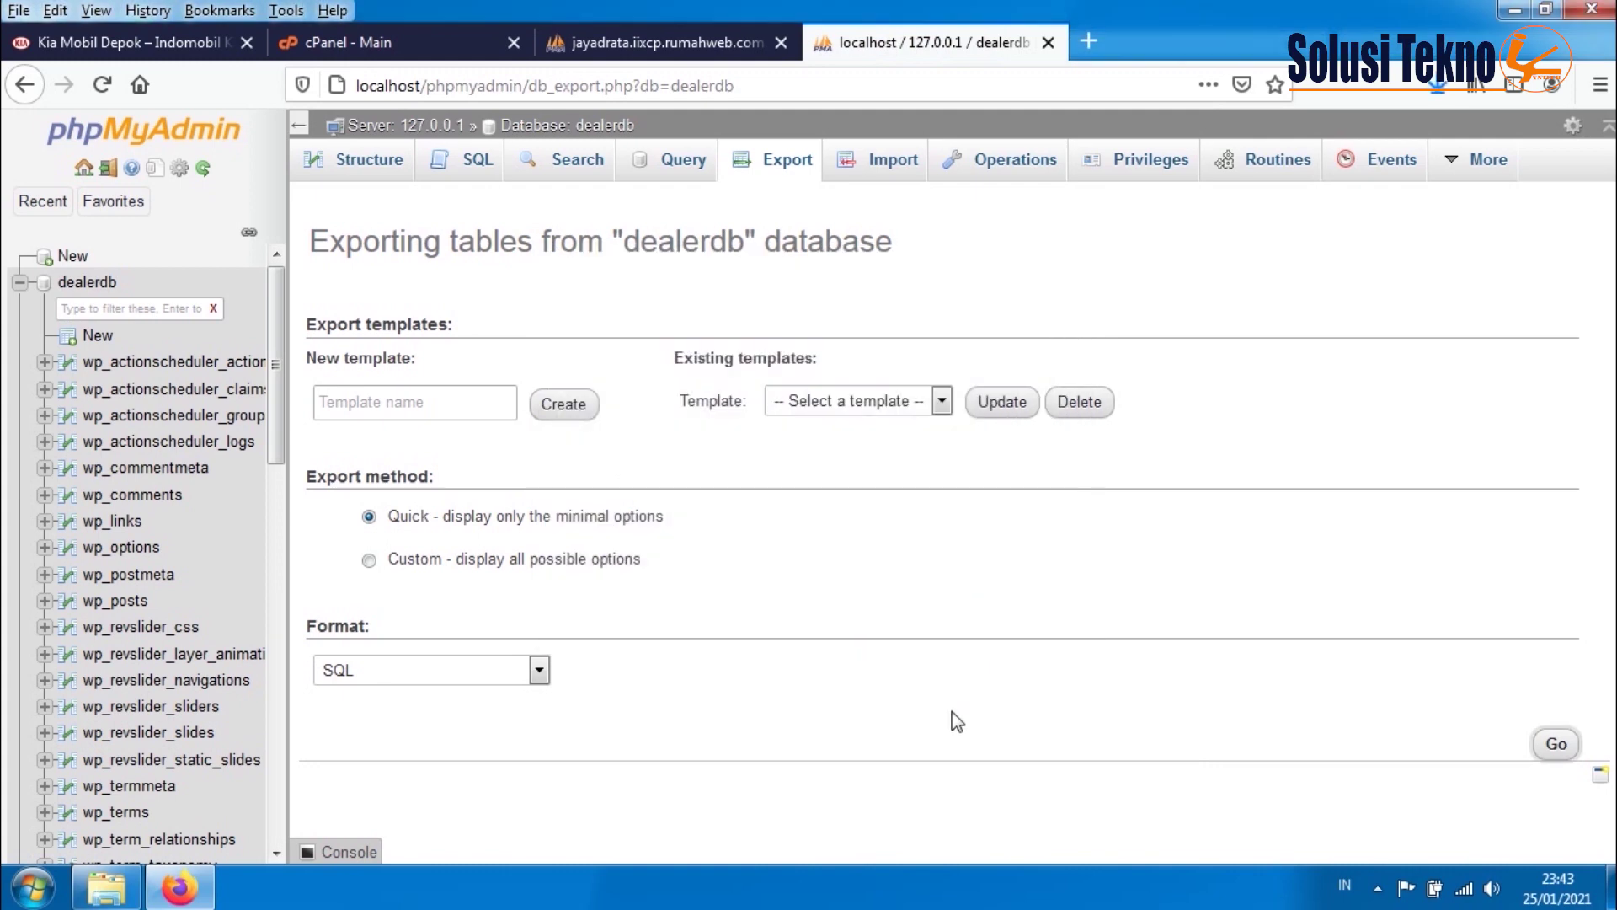
click(1437, 90)
click(1422, 150)
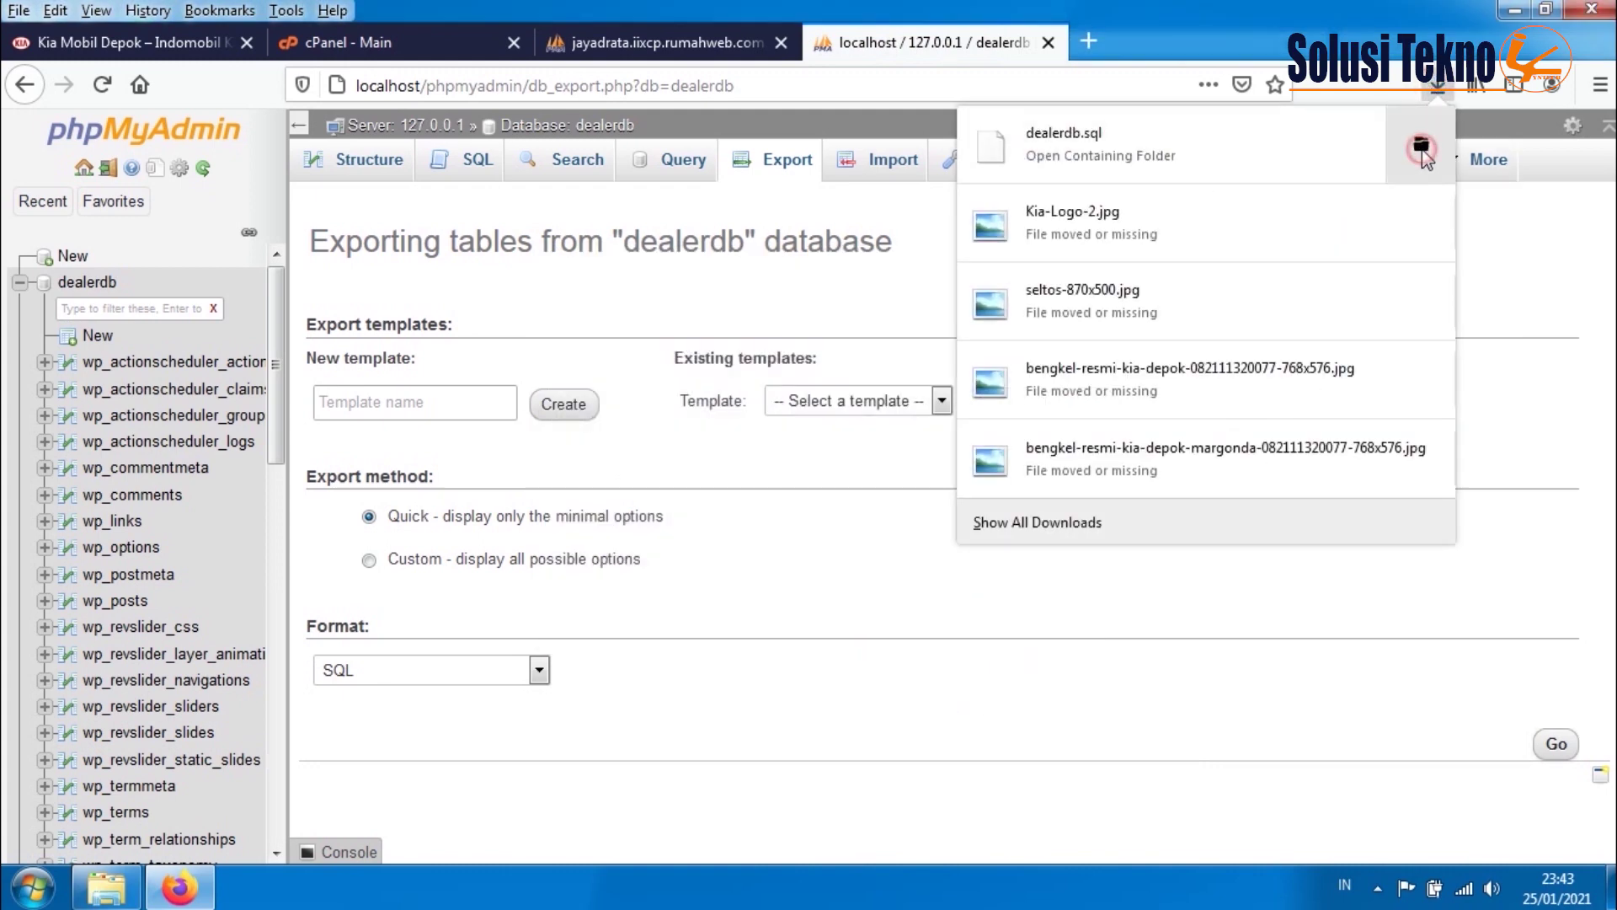
click(451, 308)
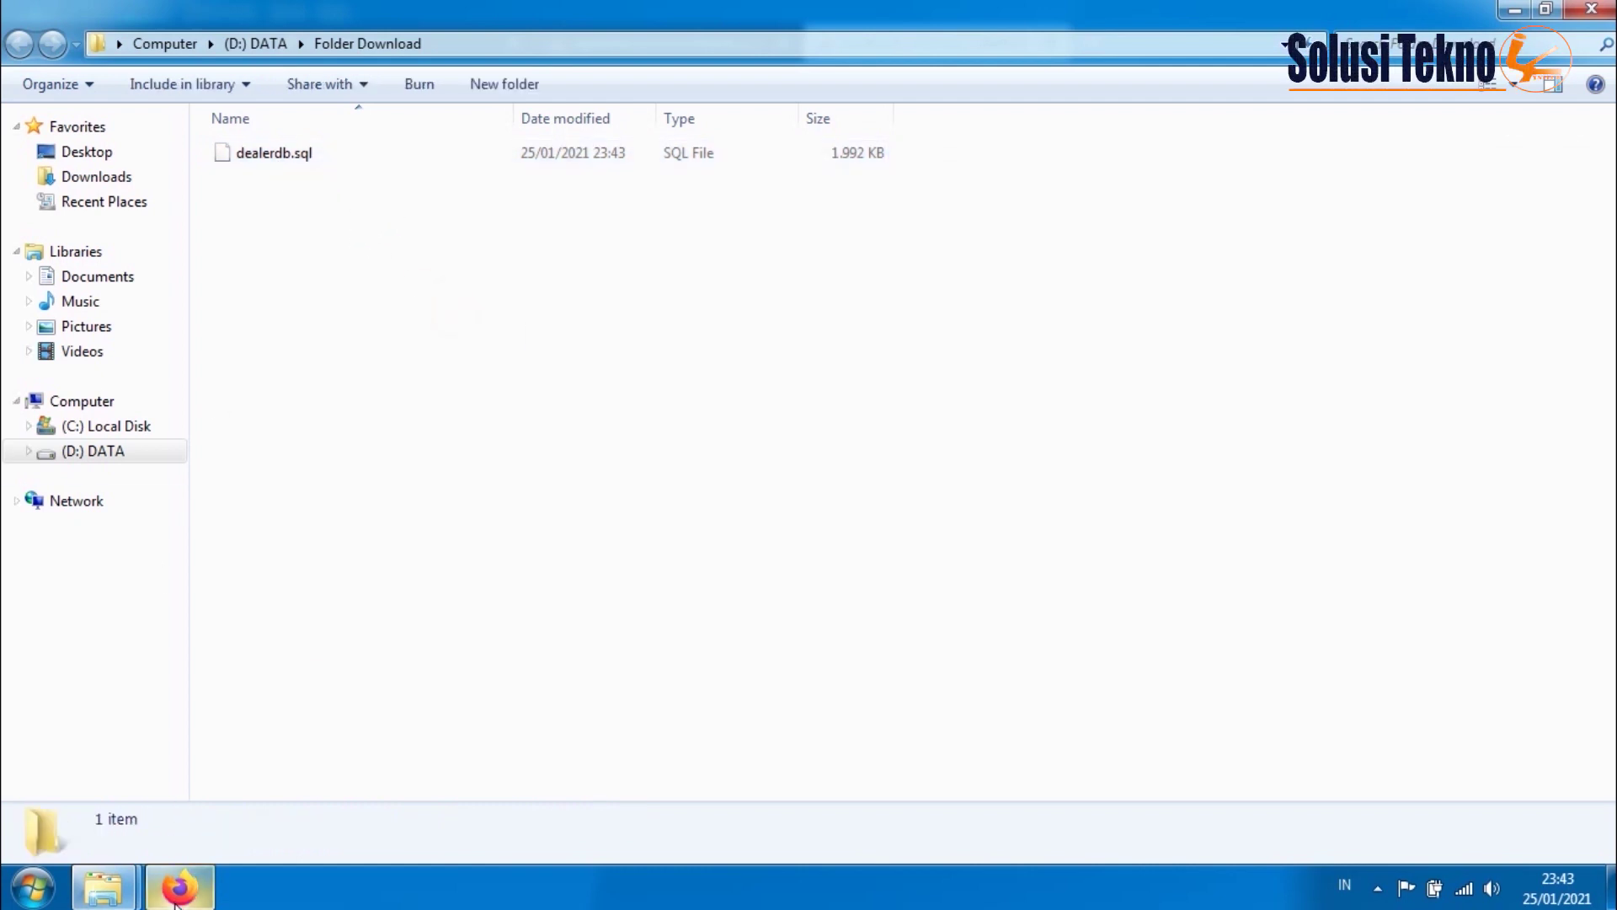
click(236, 712)
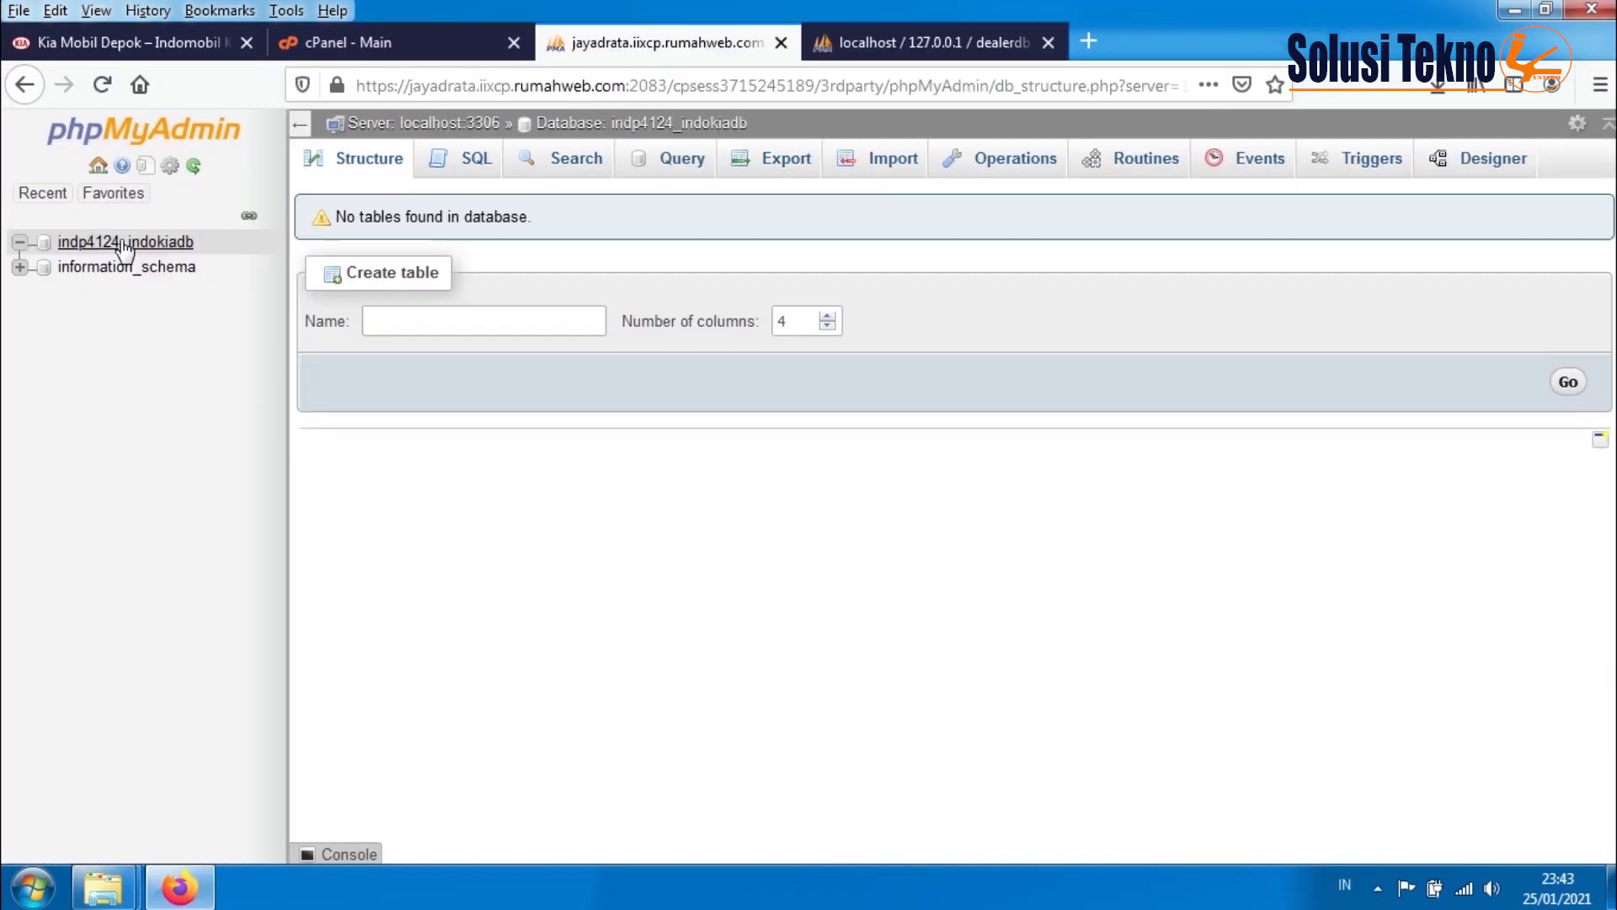
- Import D:\DATA\Folder Download\dealerdb.sql into indp4124_indokiadb and view its wp_options table
click(896, 165)
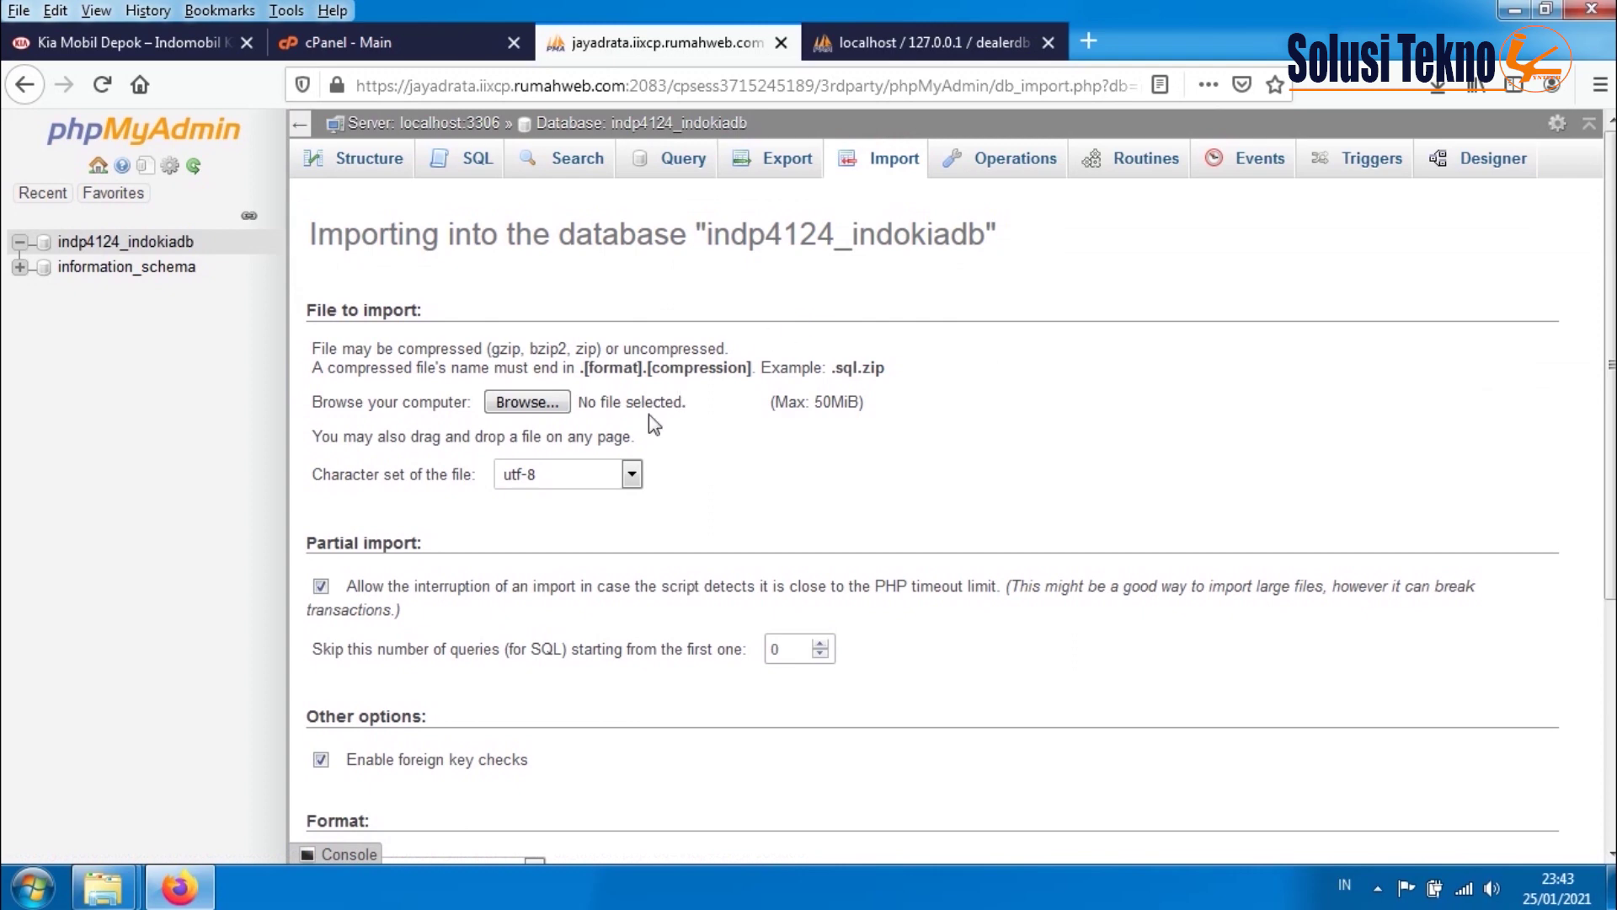
click(540, 408)
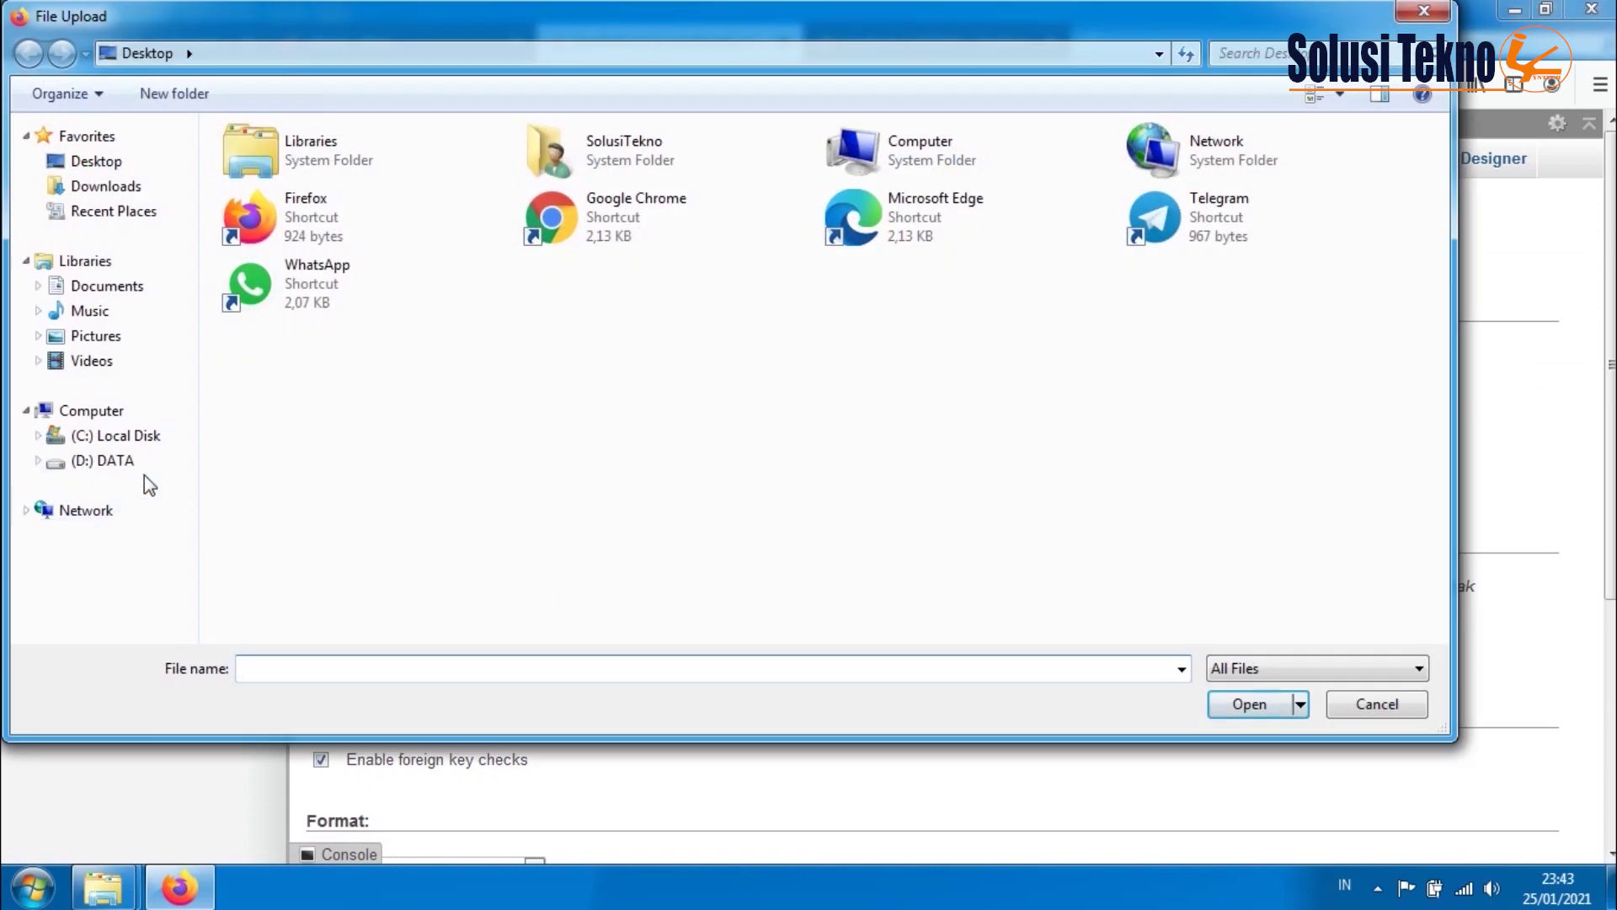
click(118, 461)
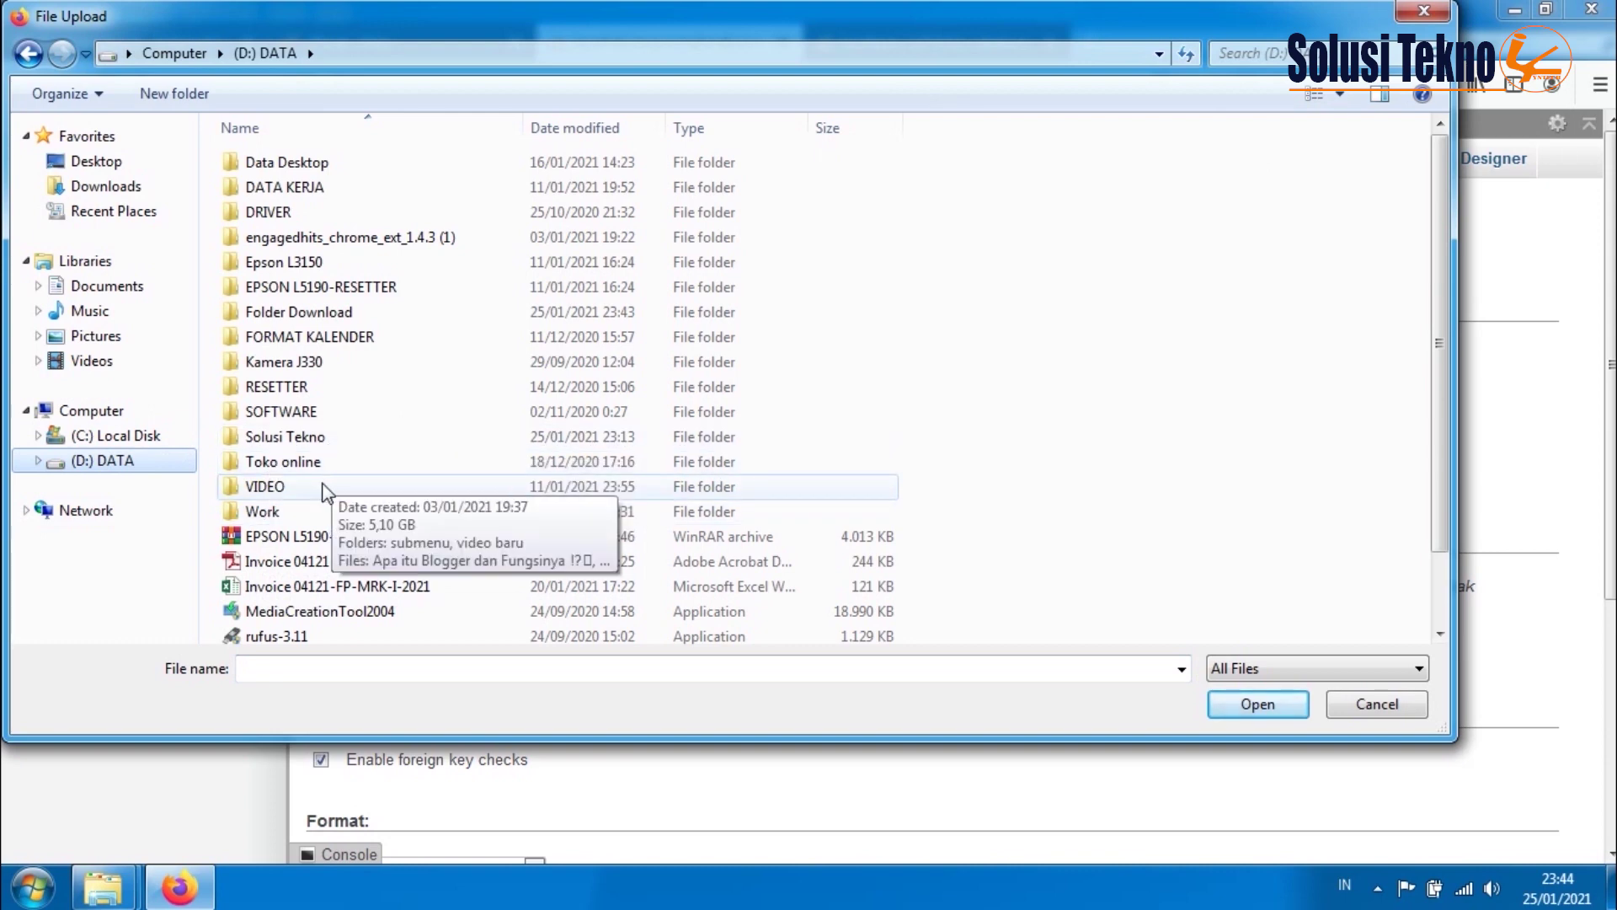
double_click(281, 315)
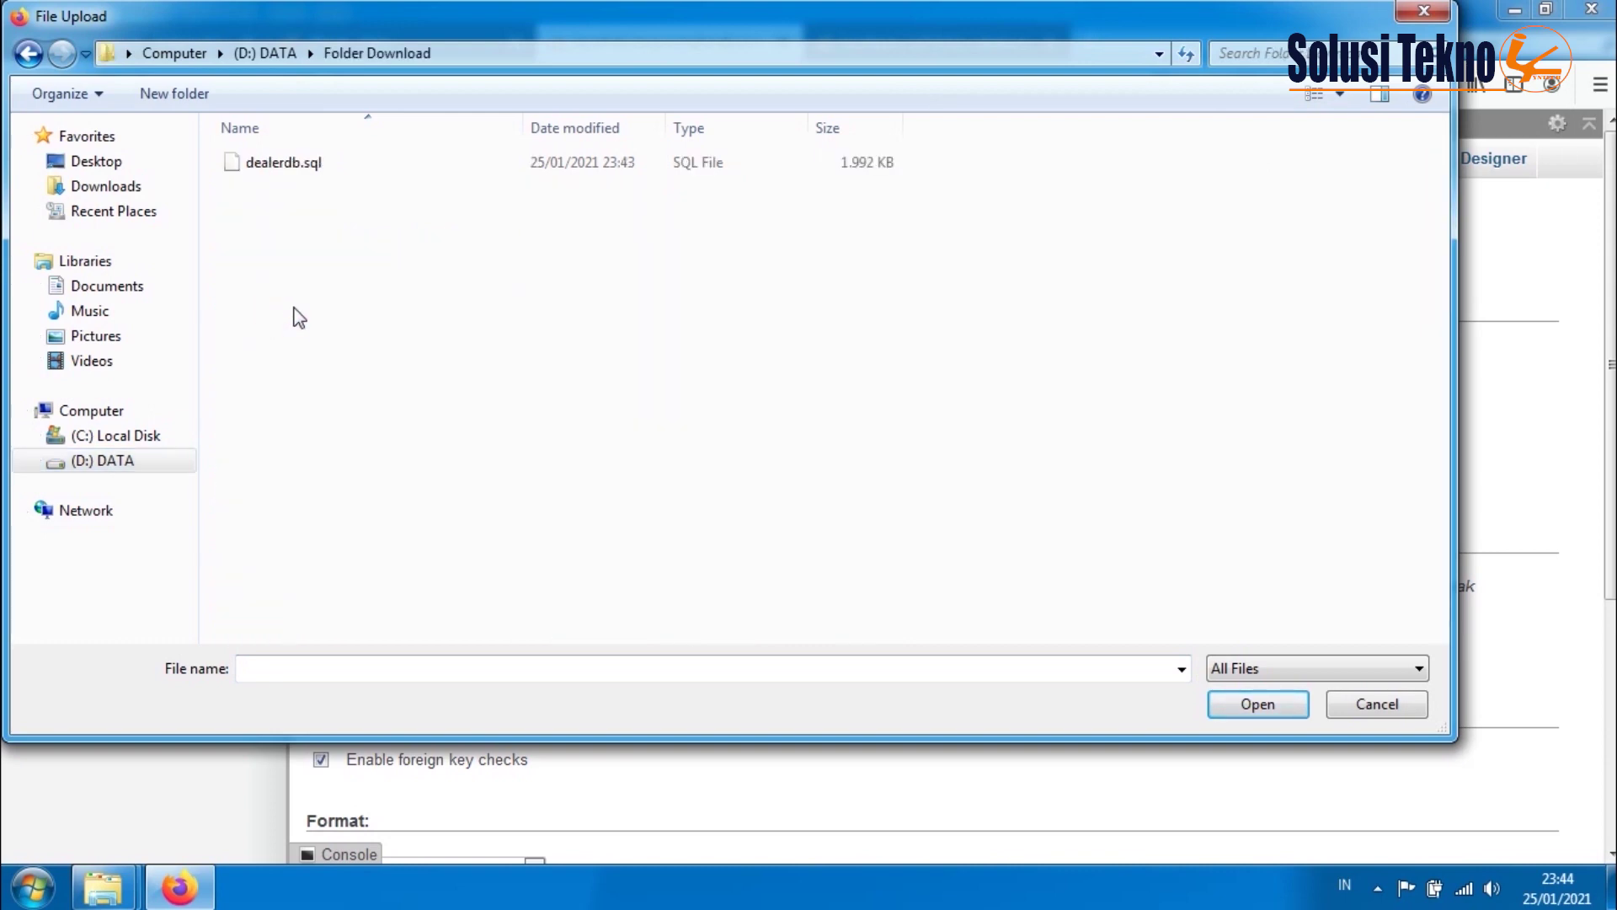
click(283, 164)
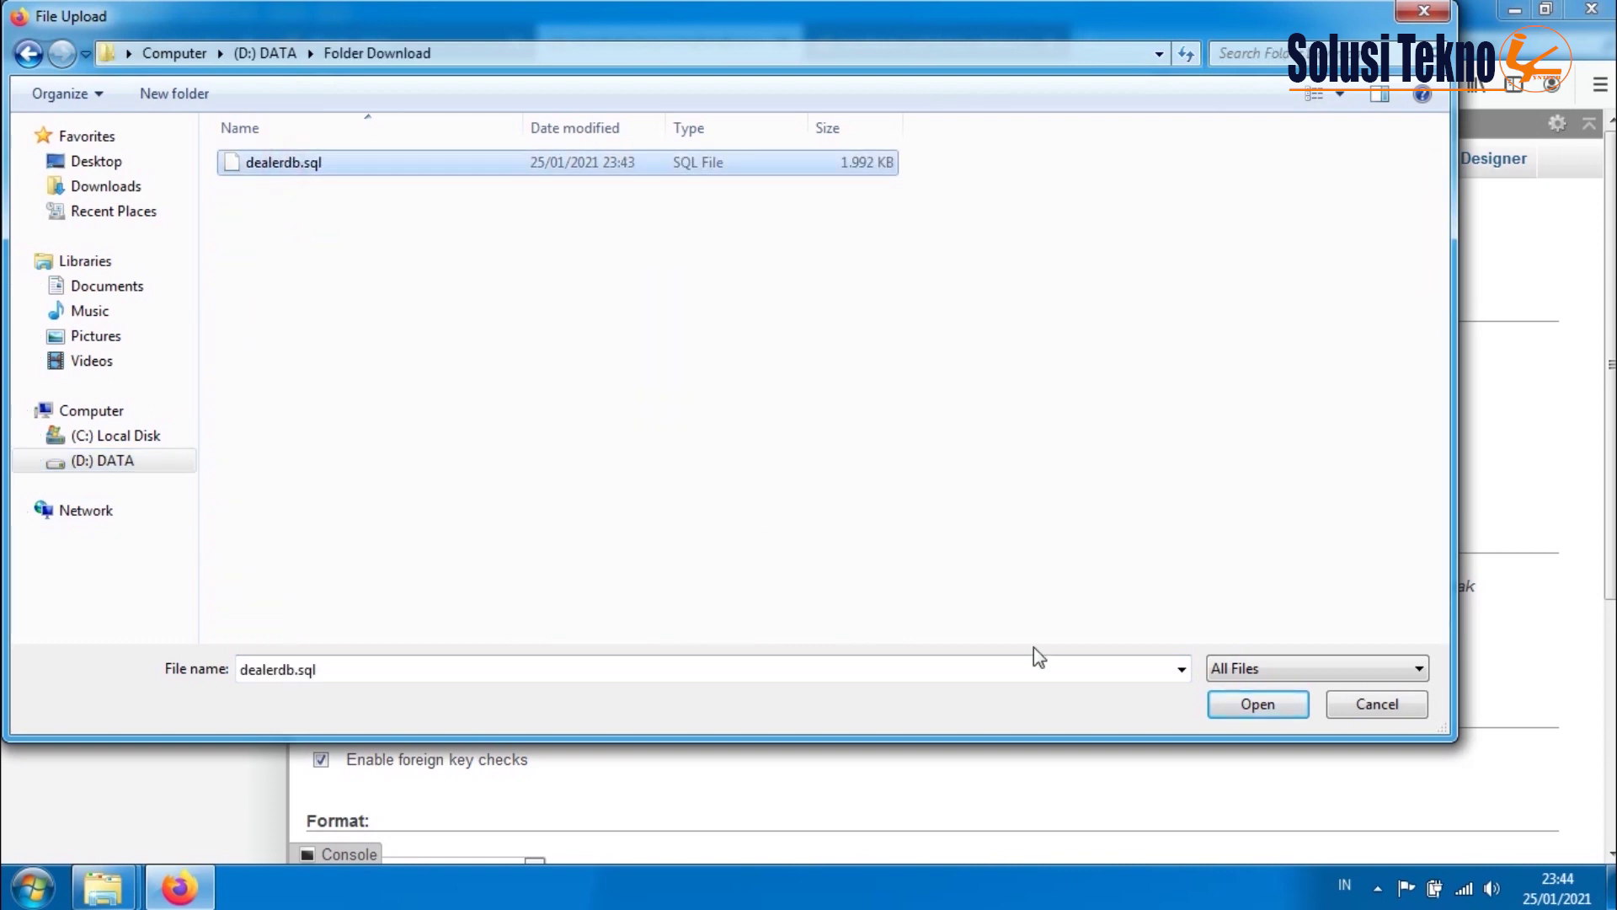
click(1255, 704)
scroll(673, 632, down, 3)
scroll(608, 468, down, 5)
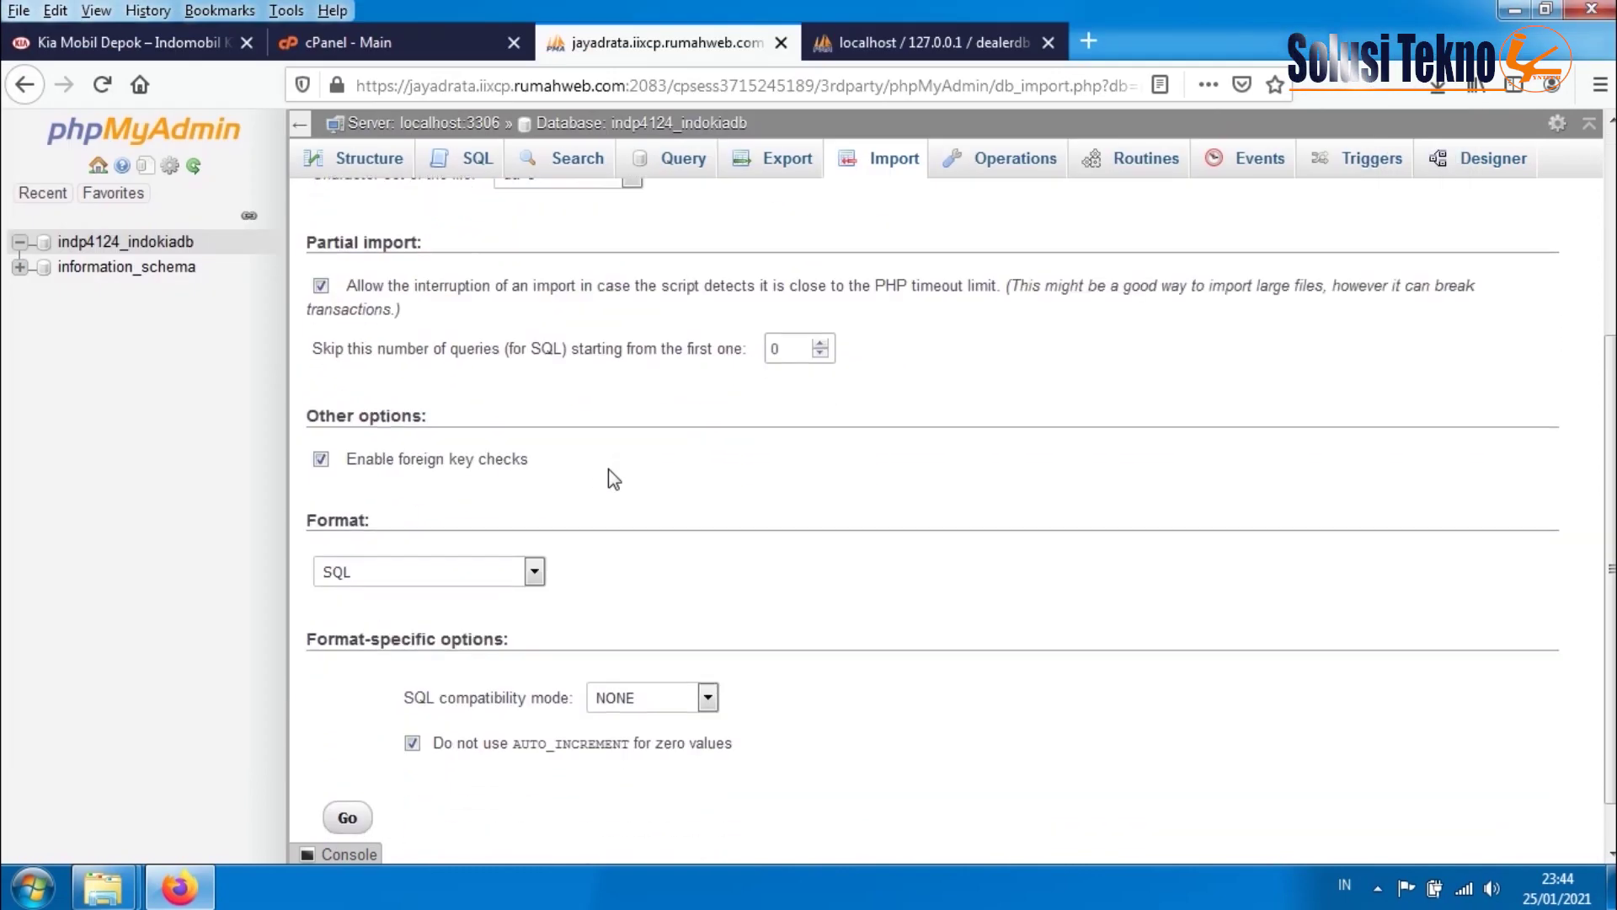
click(349, 764)
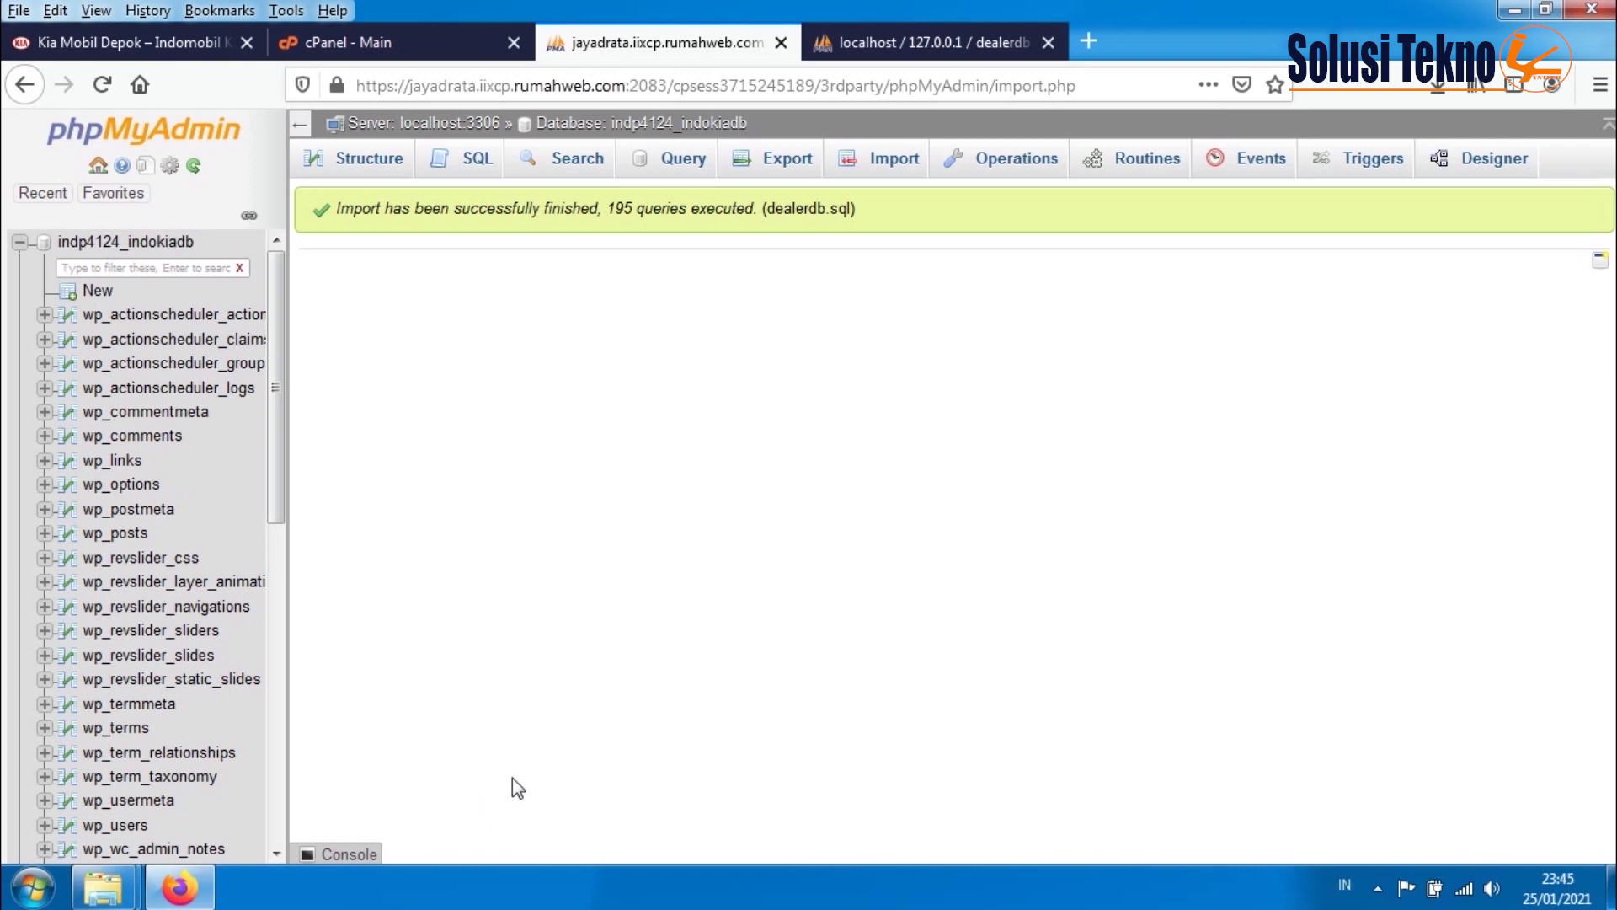
click(110, 490)
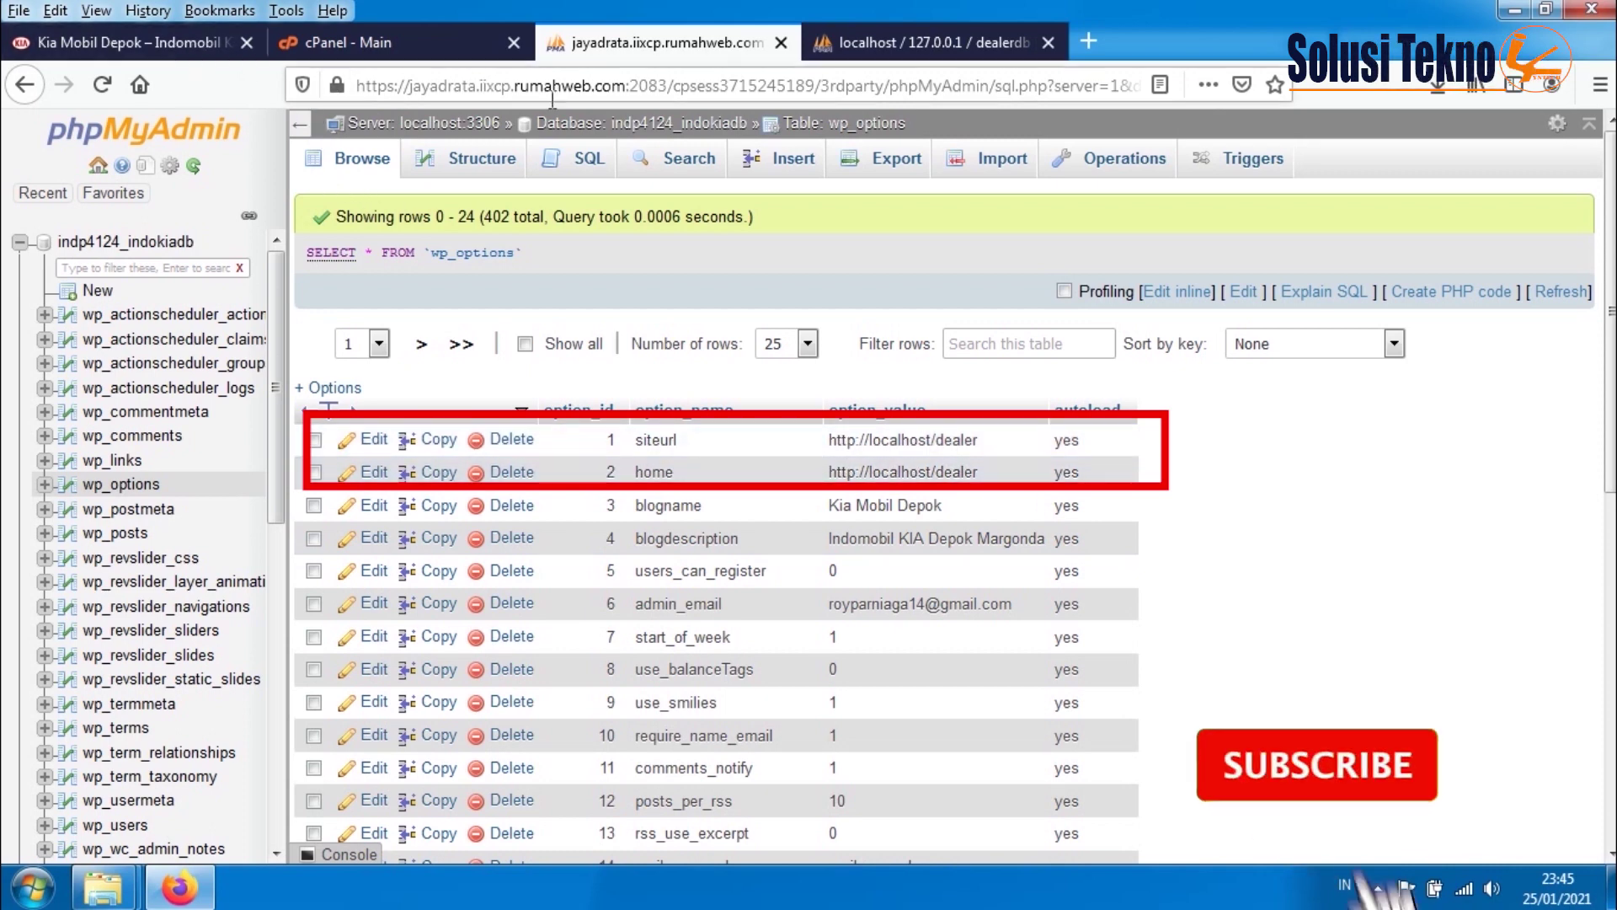
click(918, 42)
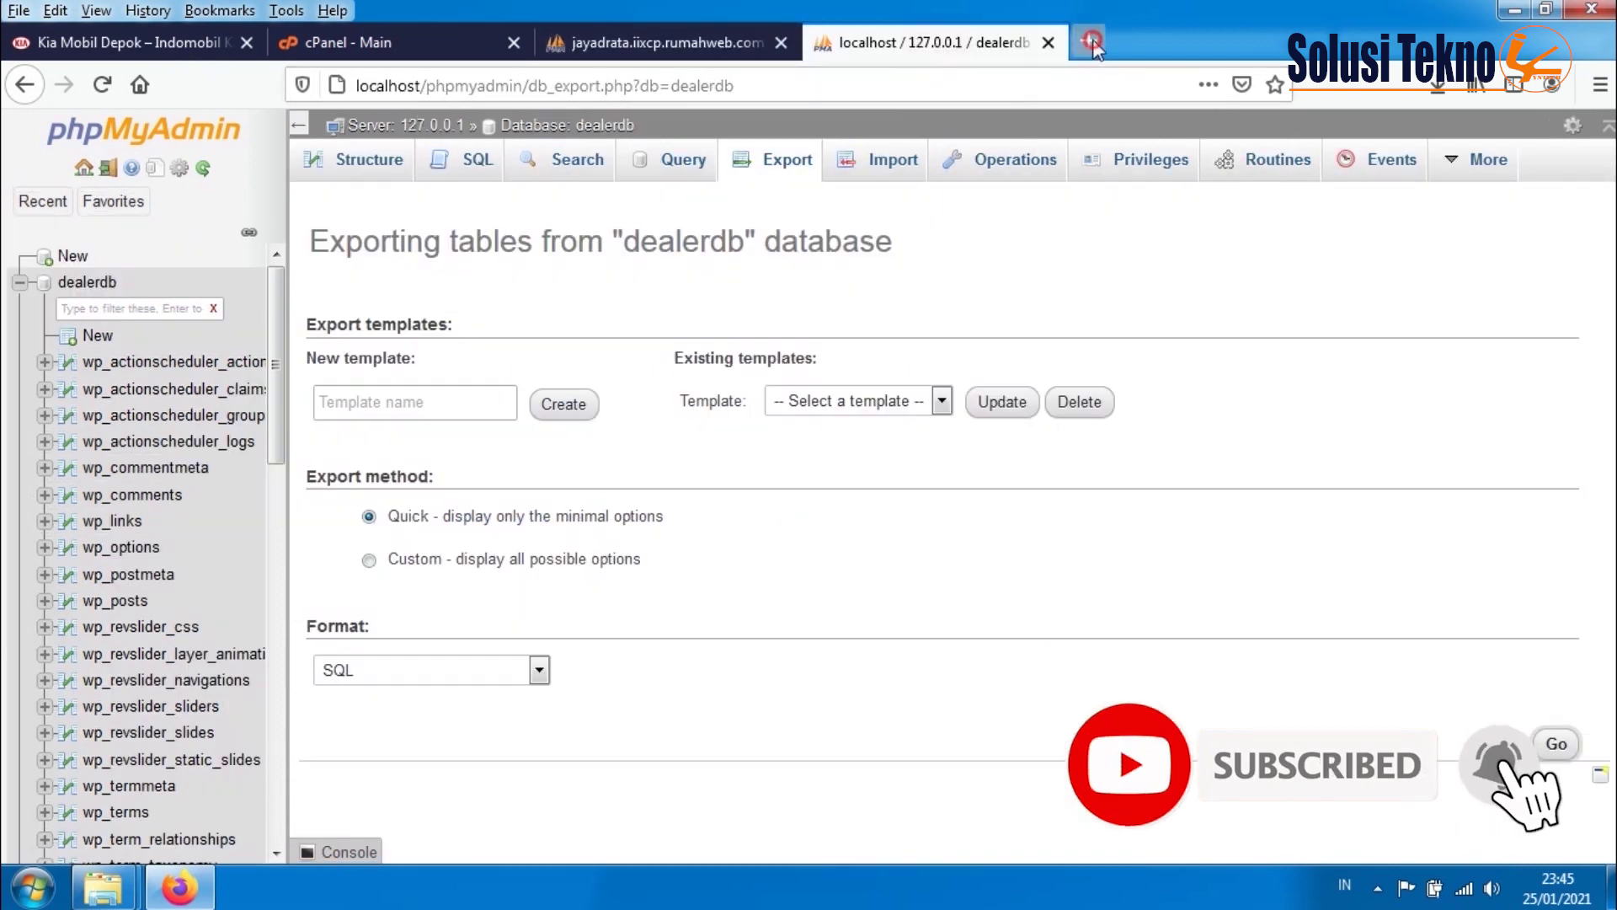
- Load indomobilkiadepok.com in a new tab and copy its full address
click(1089, 42)
text(in)
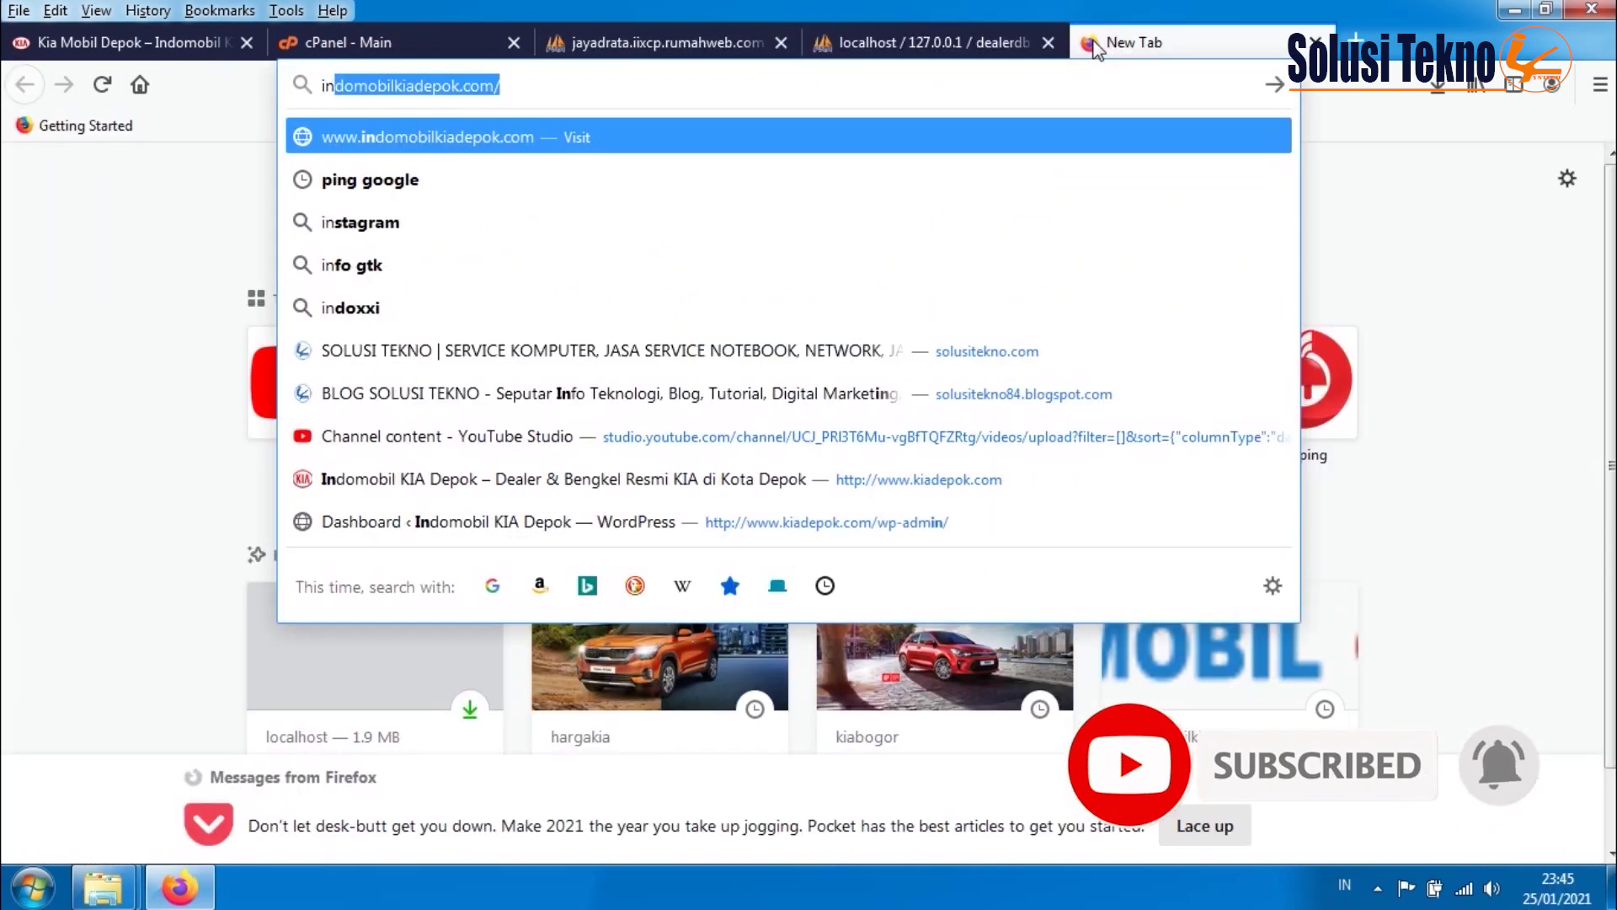
key(Return)
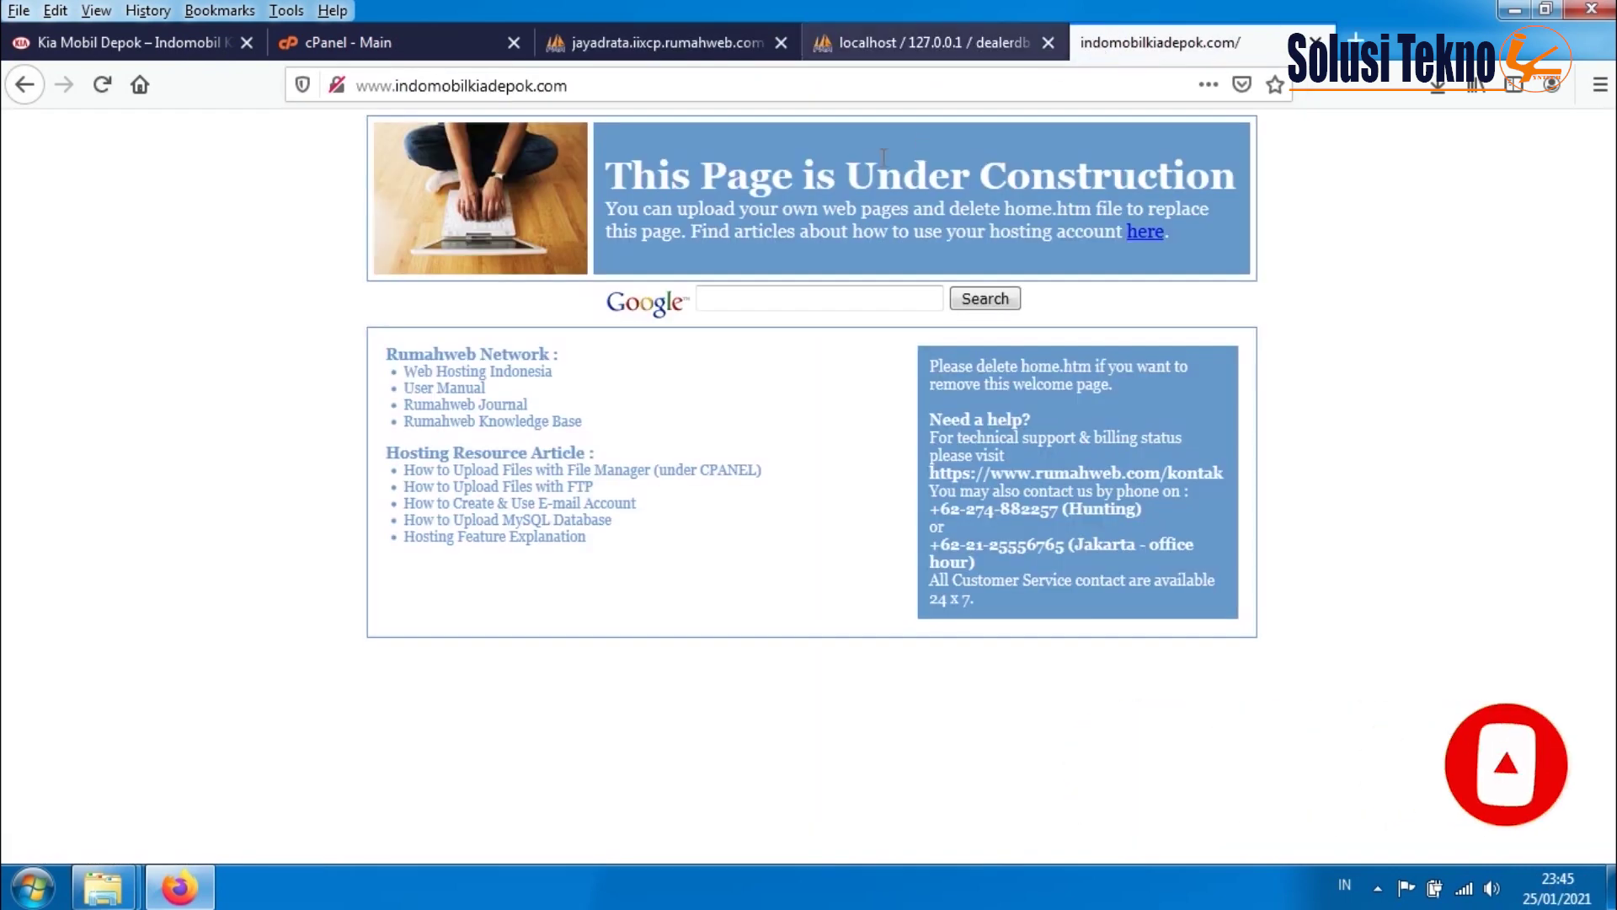
click(497, 88)
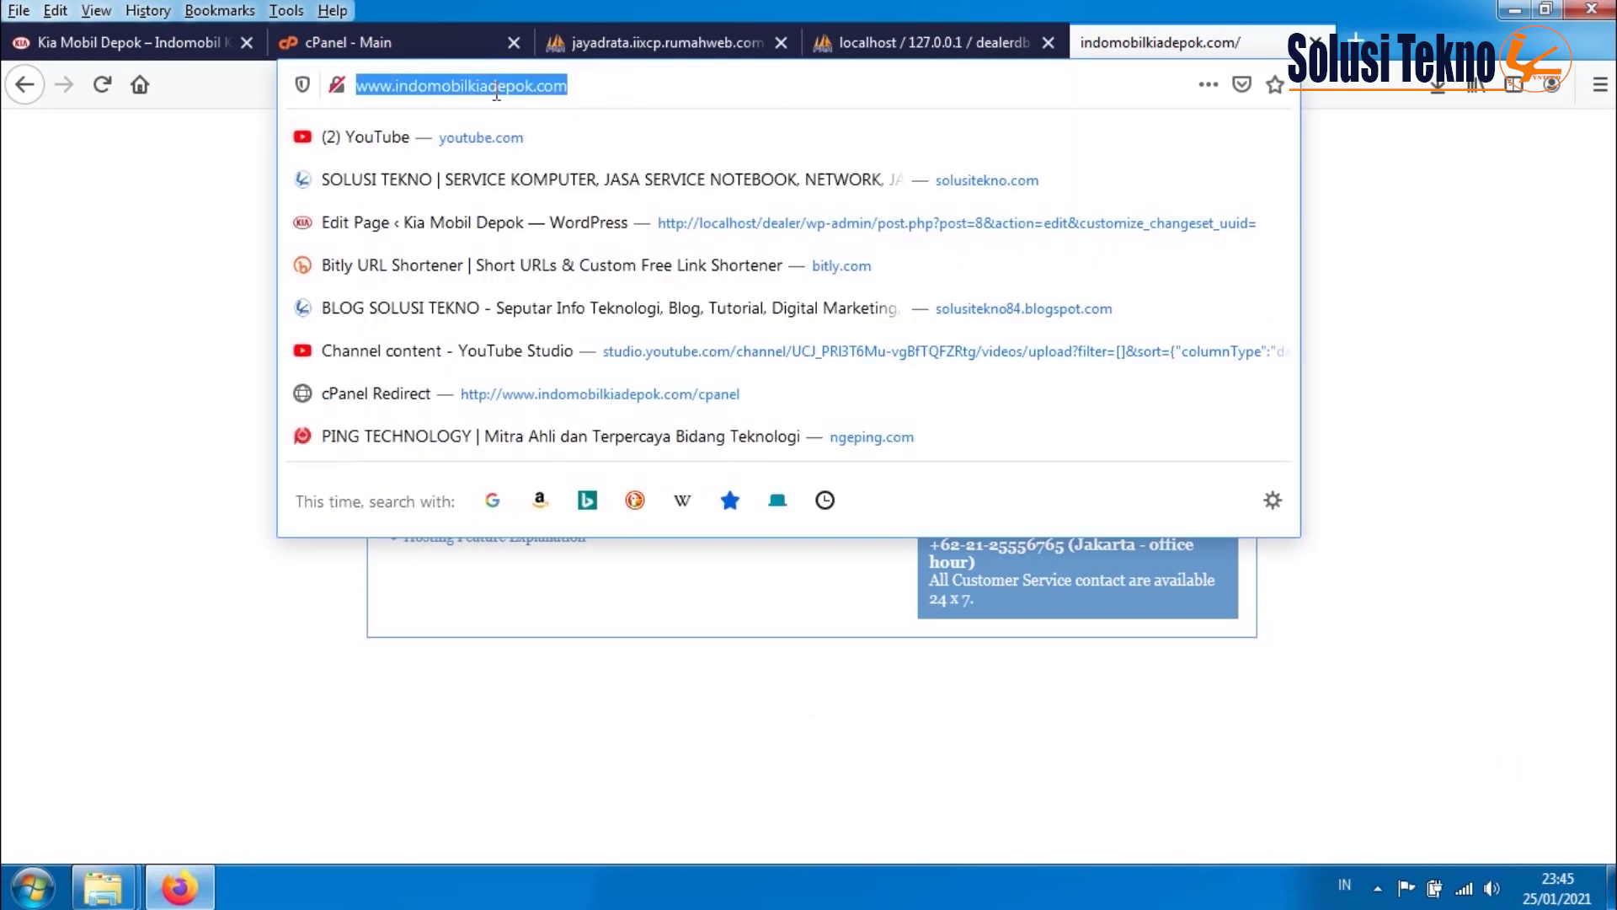
key(Escape)
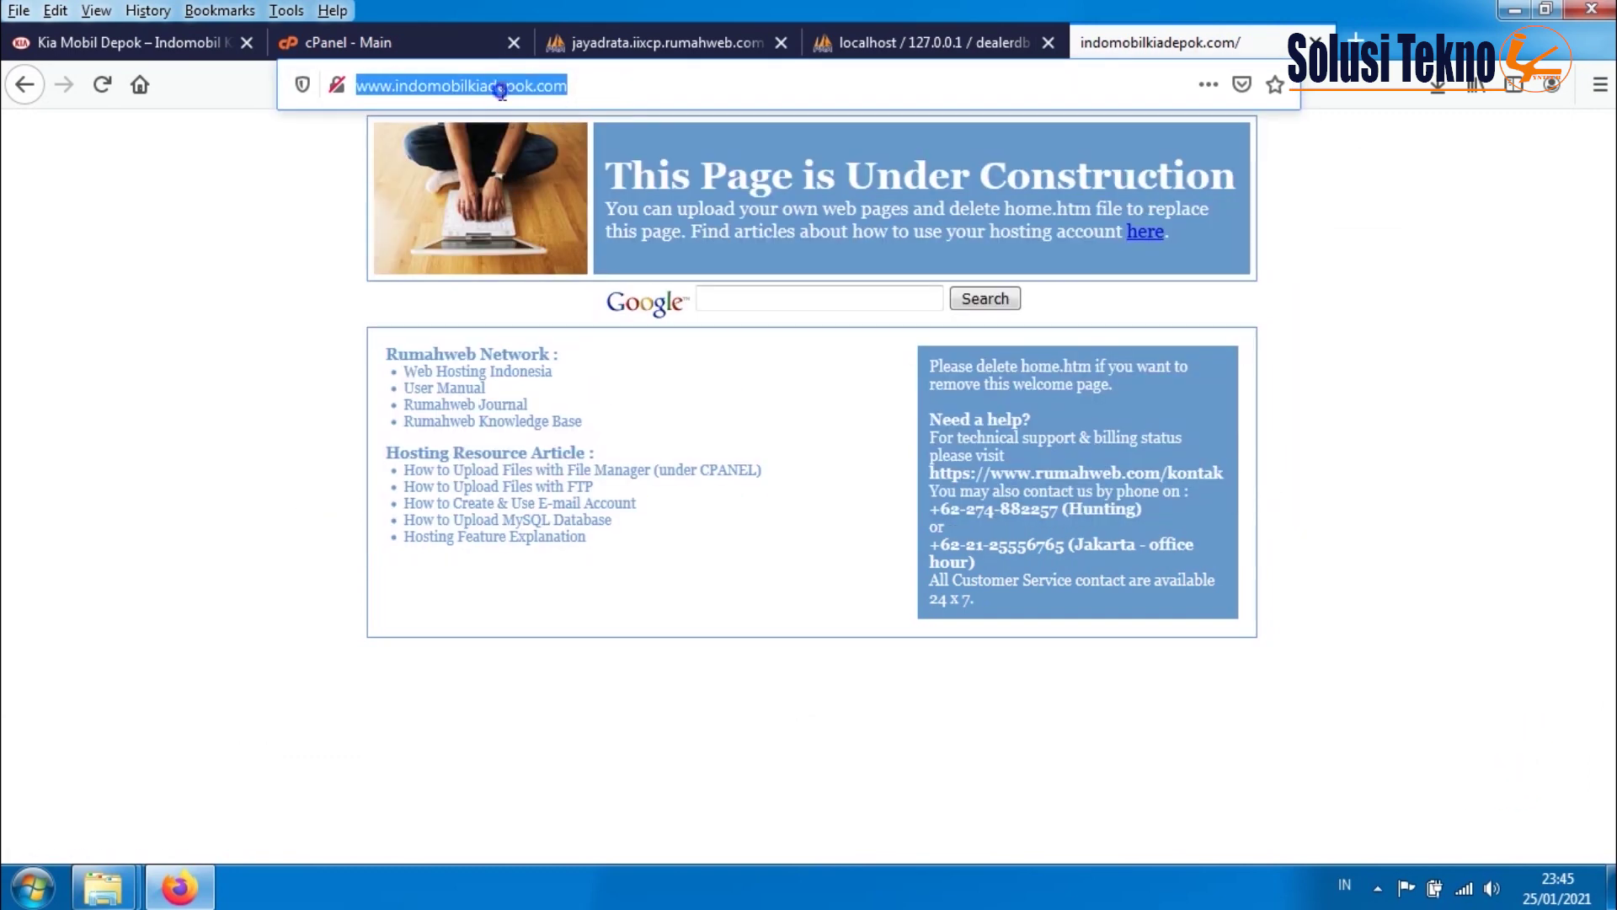
right_click(529, 89)
click(546, 166)
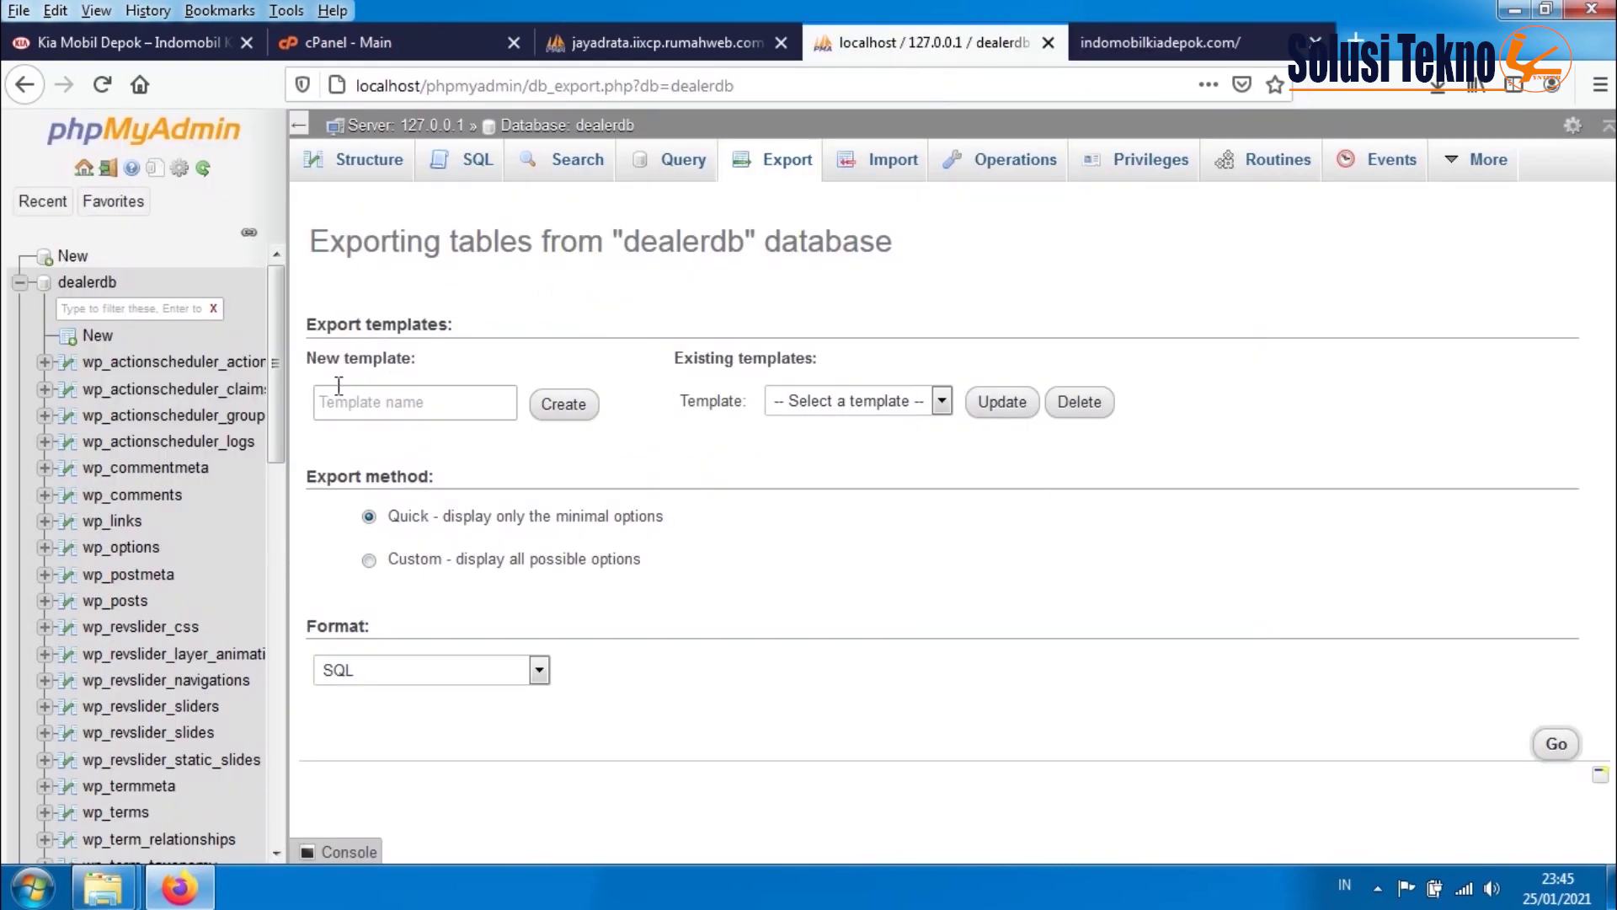
click(617, 46)
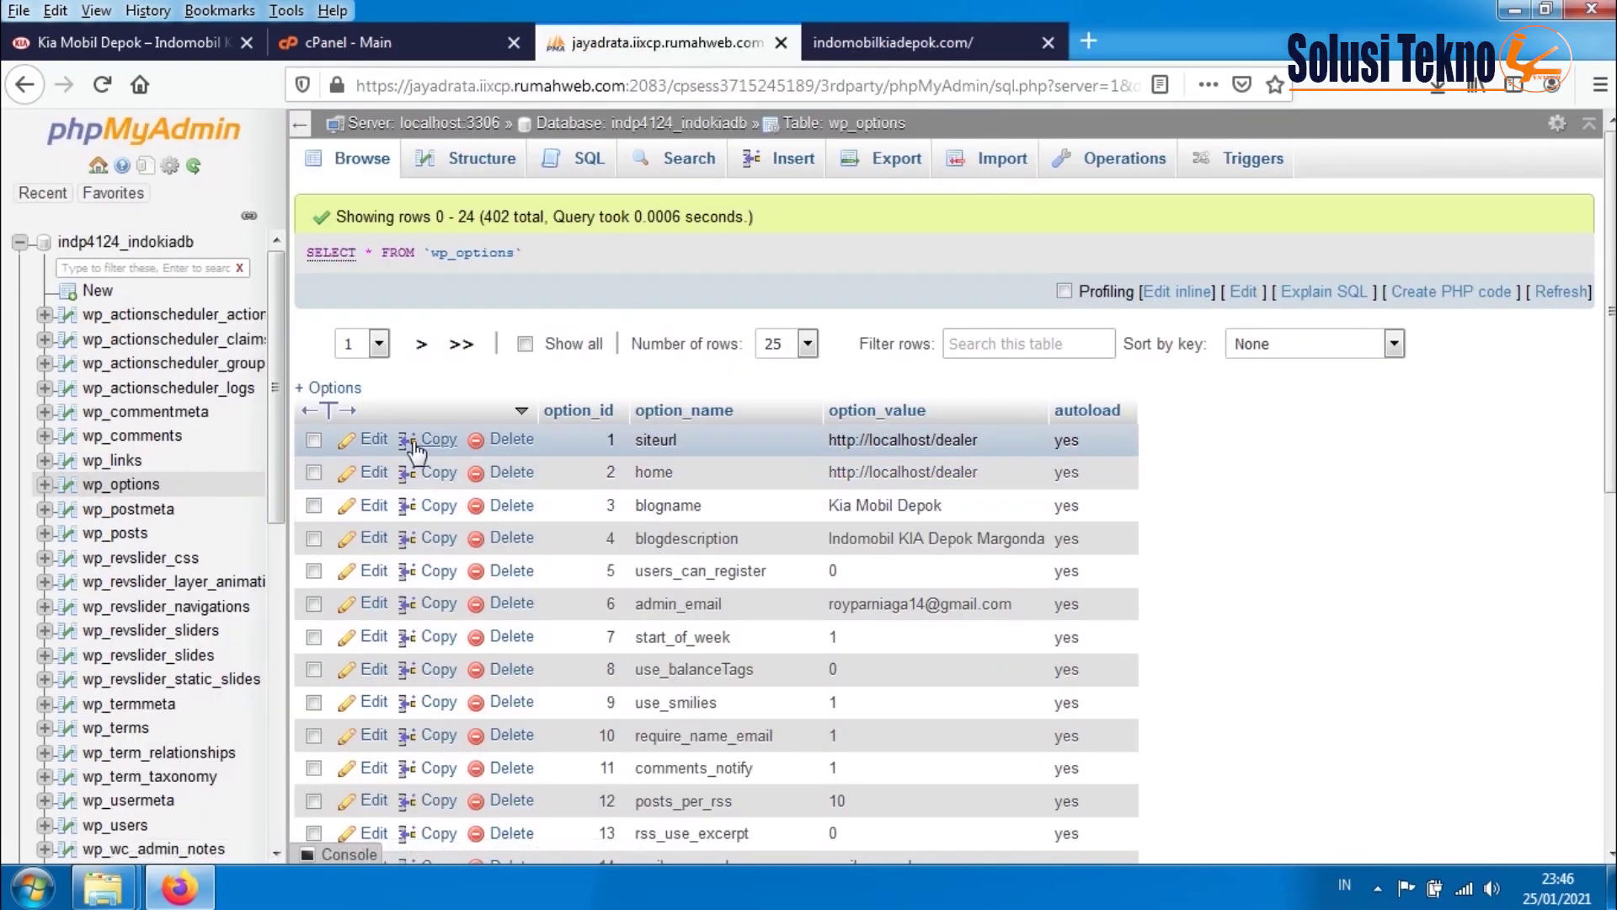
click(374, 441)
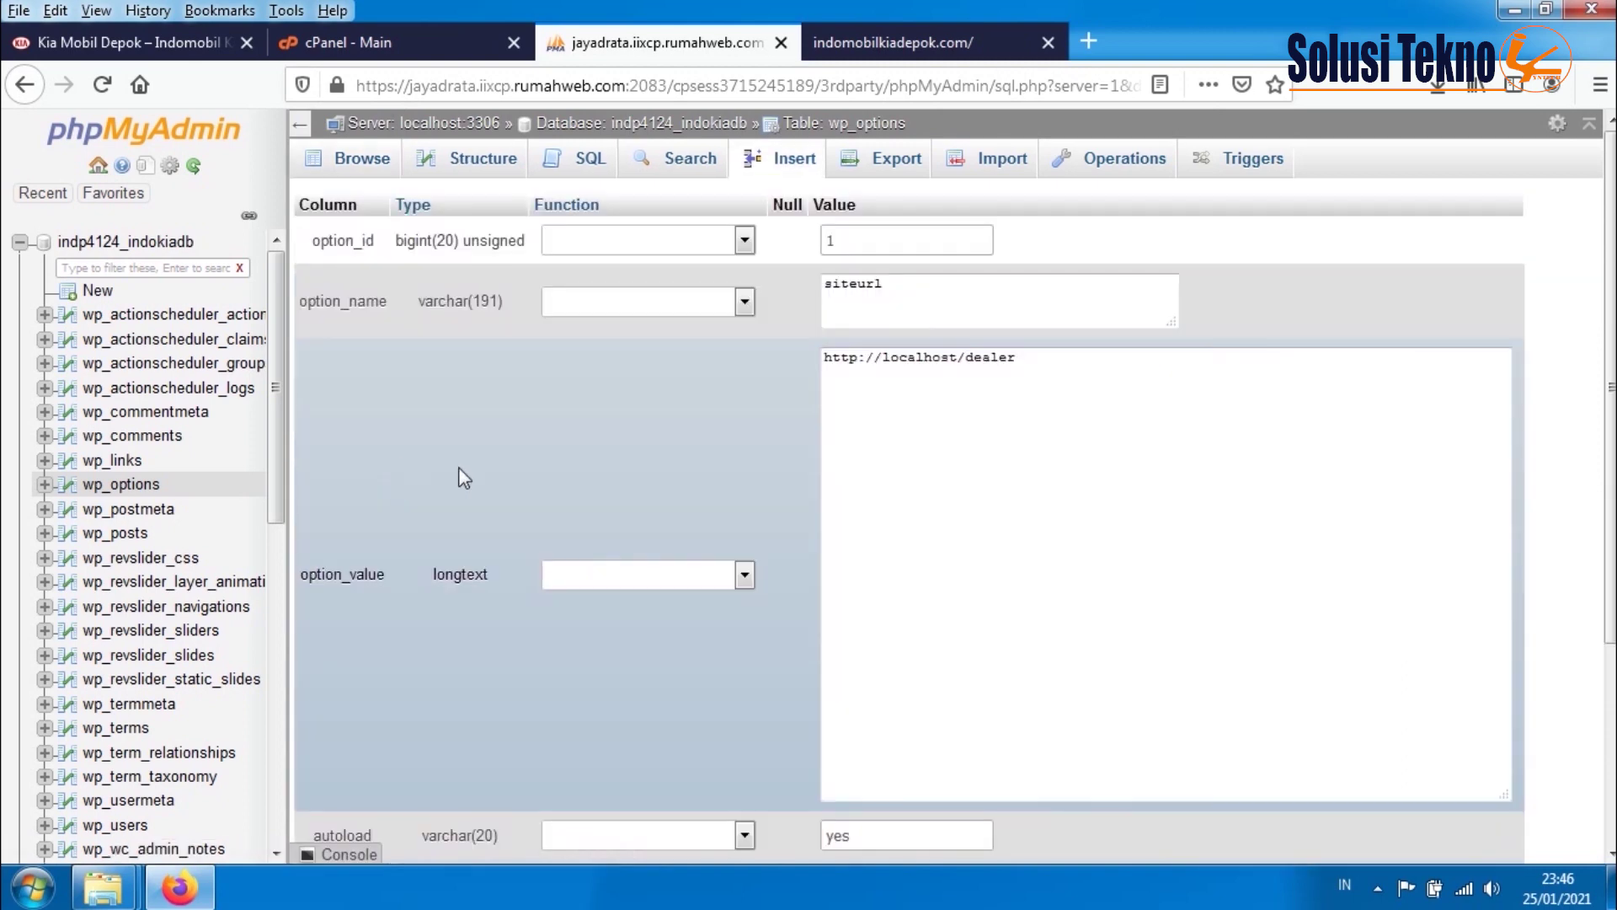
drag(1066, 367, 776, 329)
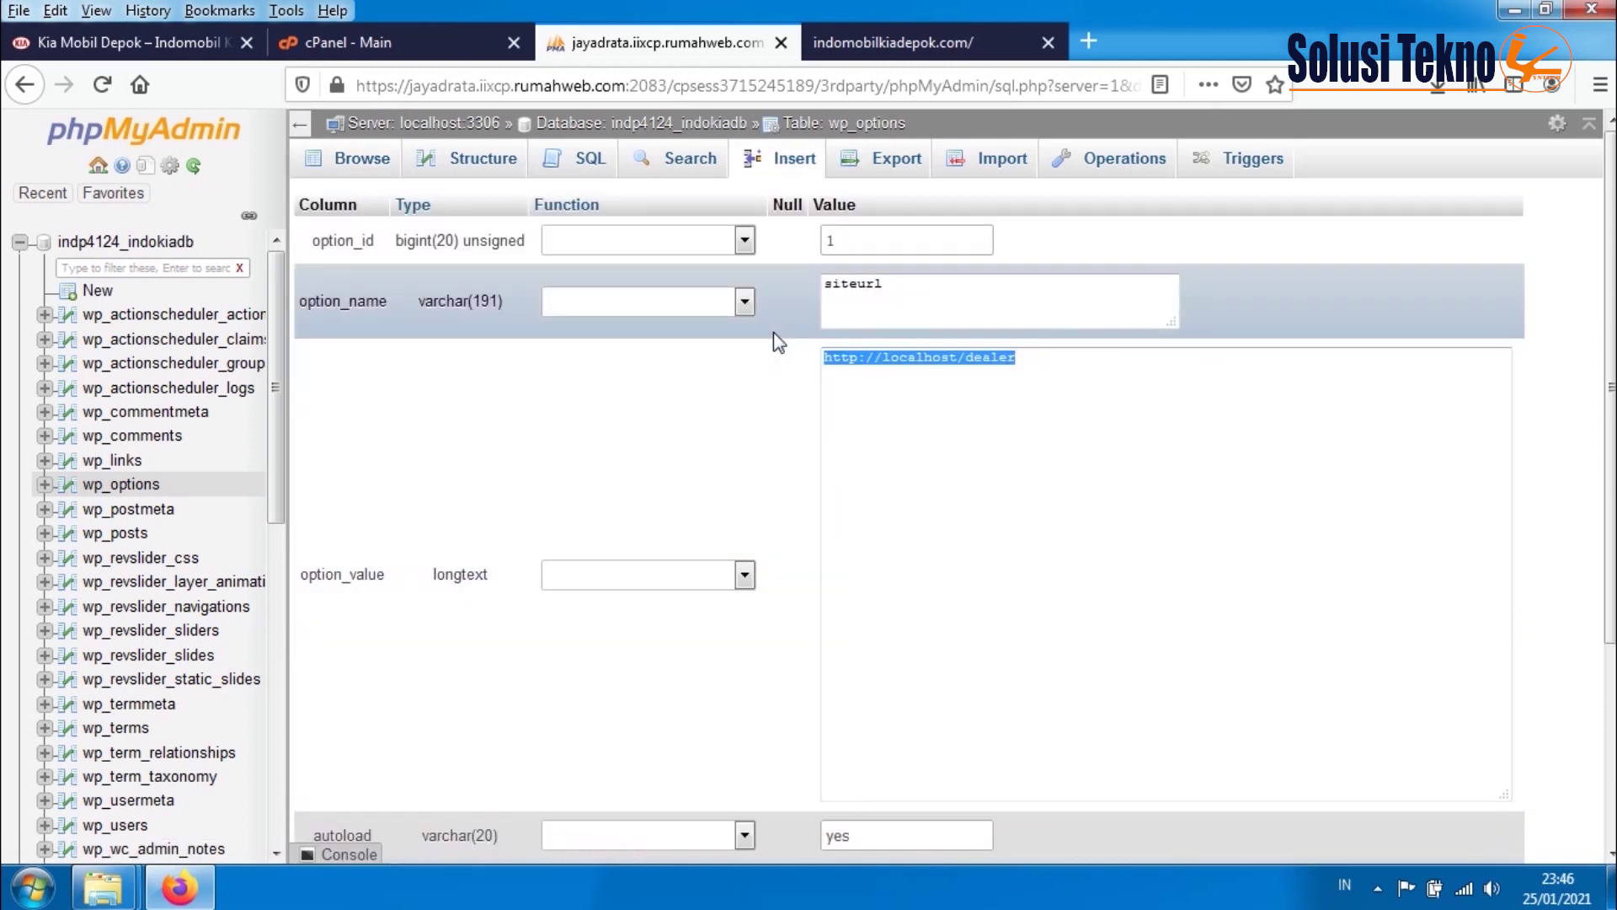
key(ctrl+v)
scroll(1114, 556, down, 3)
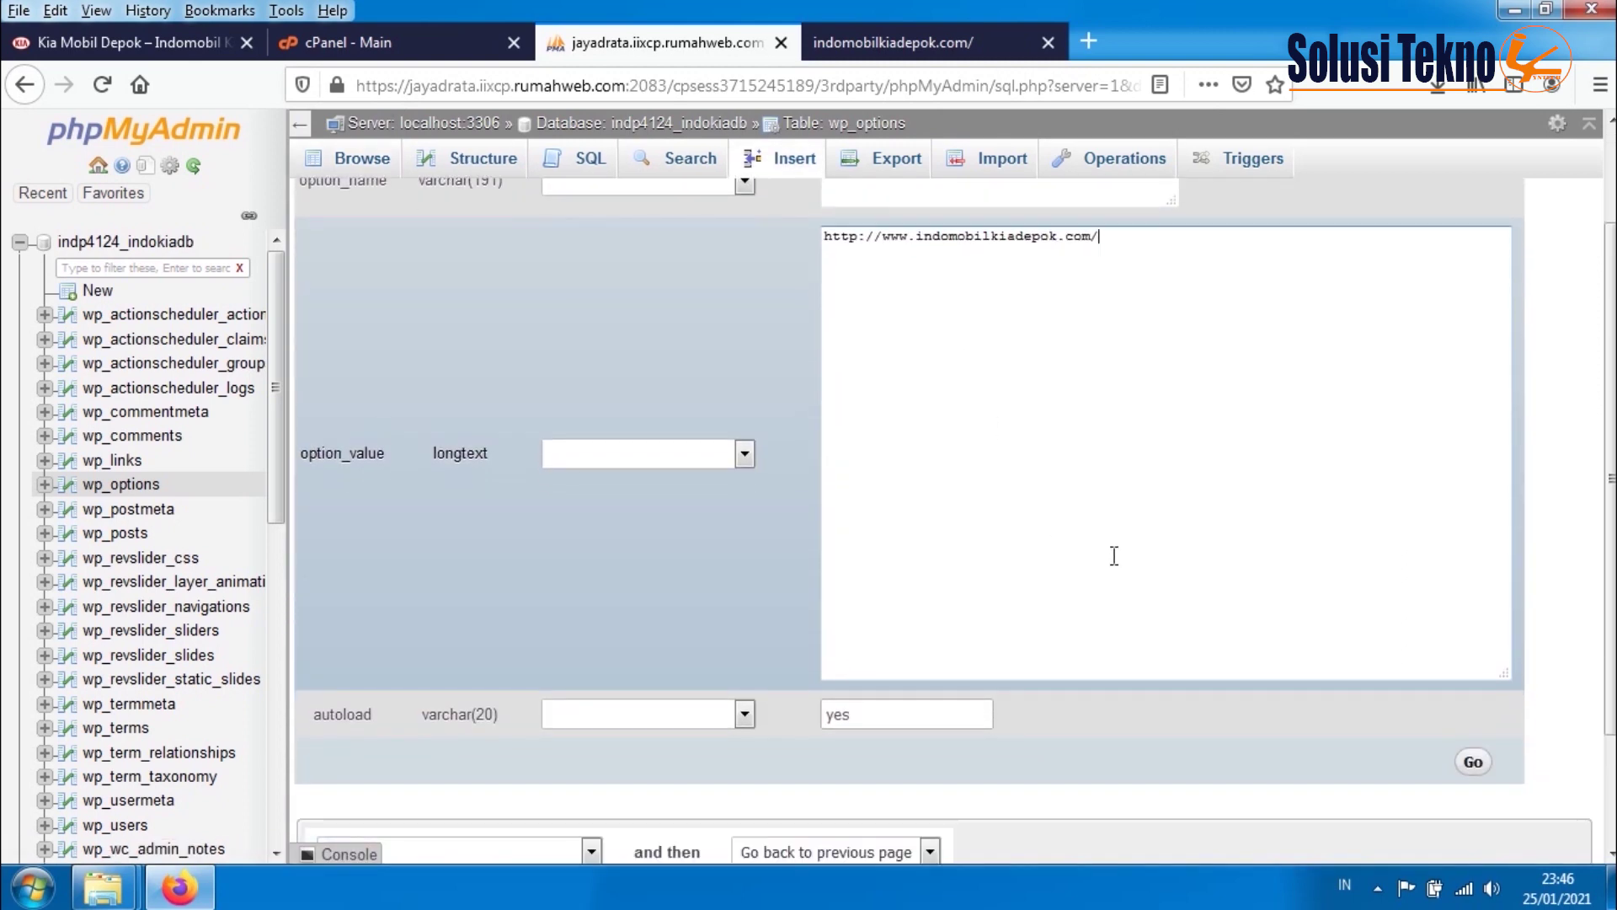
click(1474, 761)
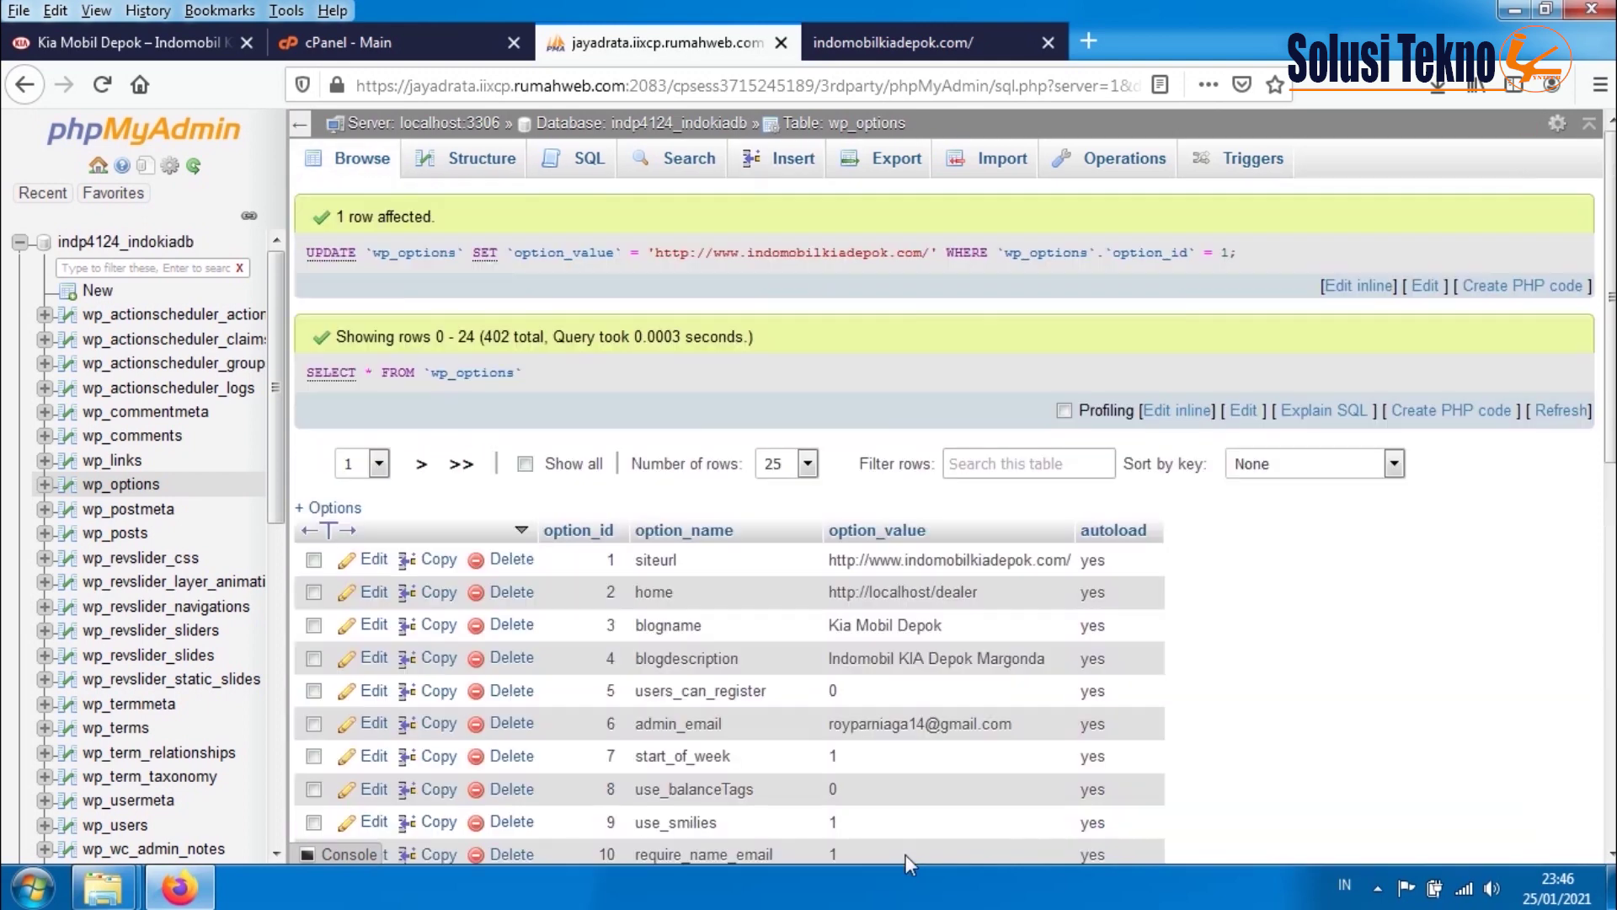
- Change the wp_options home value to the same live URL
click(370, 593)
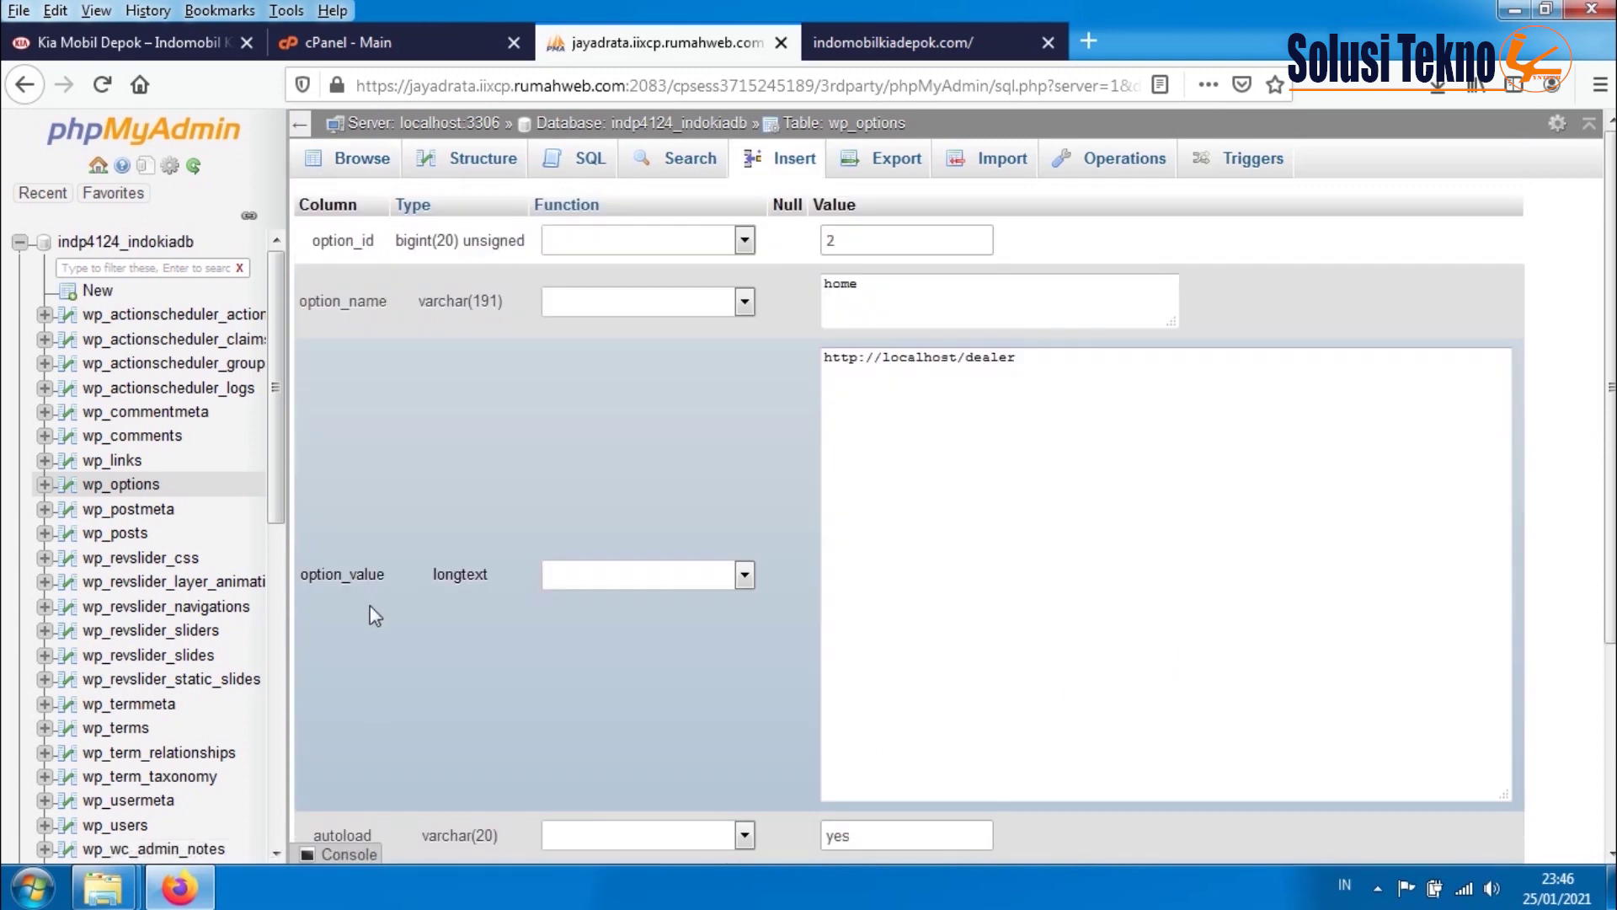
drag(1130, 360, 830, 353)
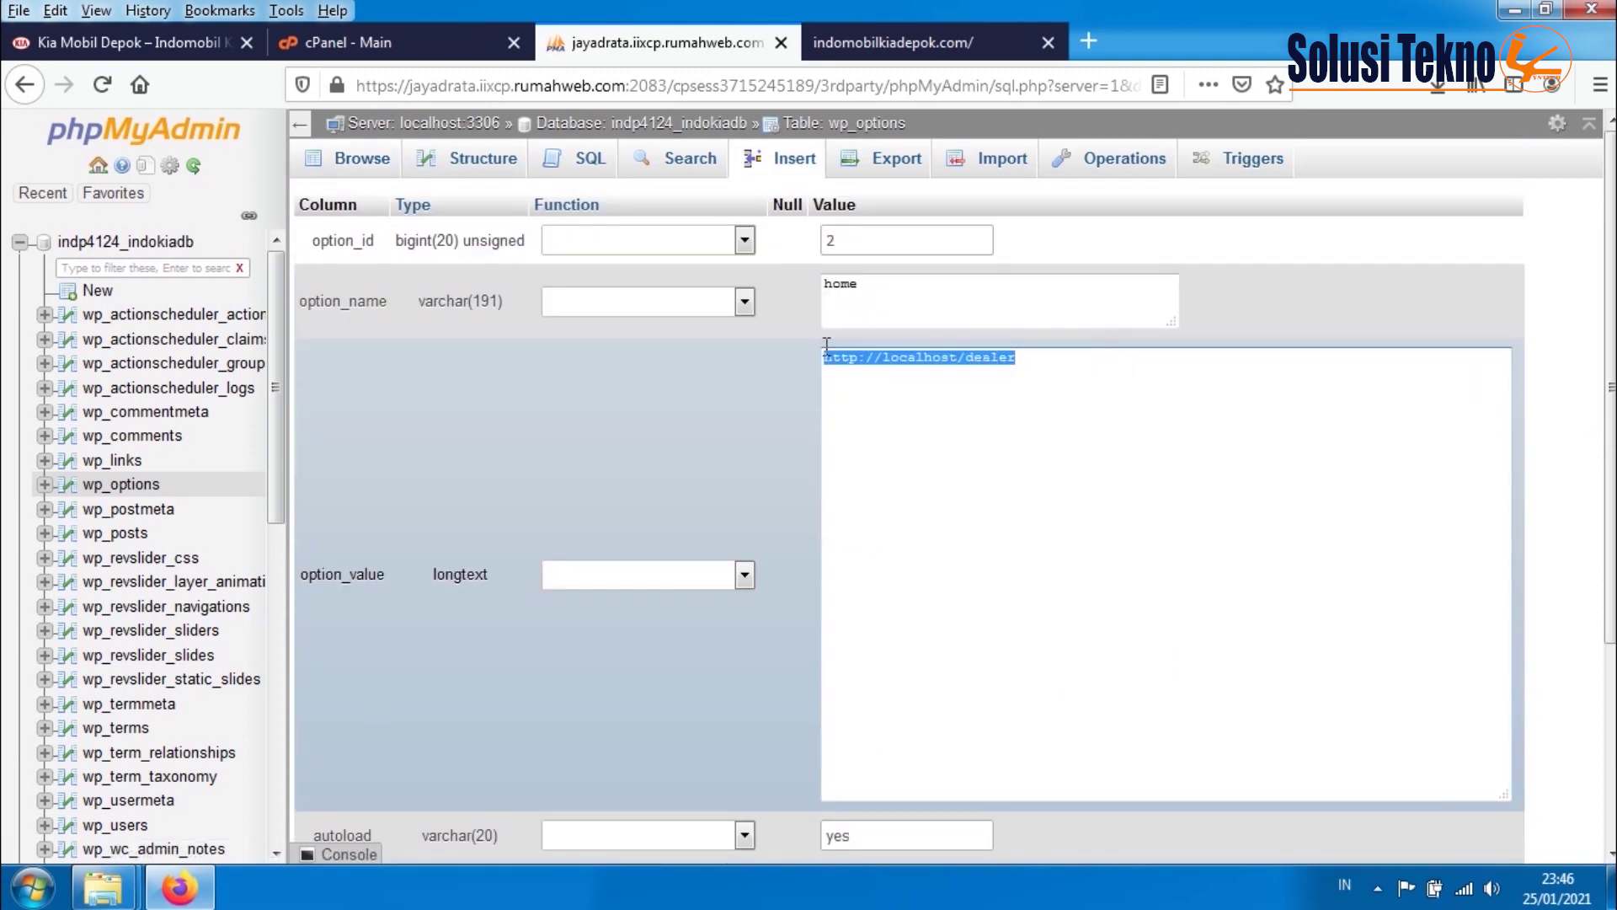
key(ctrl+v)
scroll(1261, 549, down, 3)
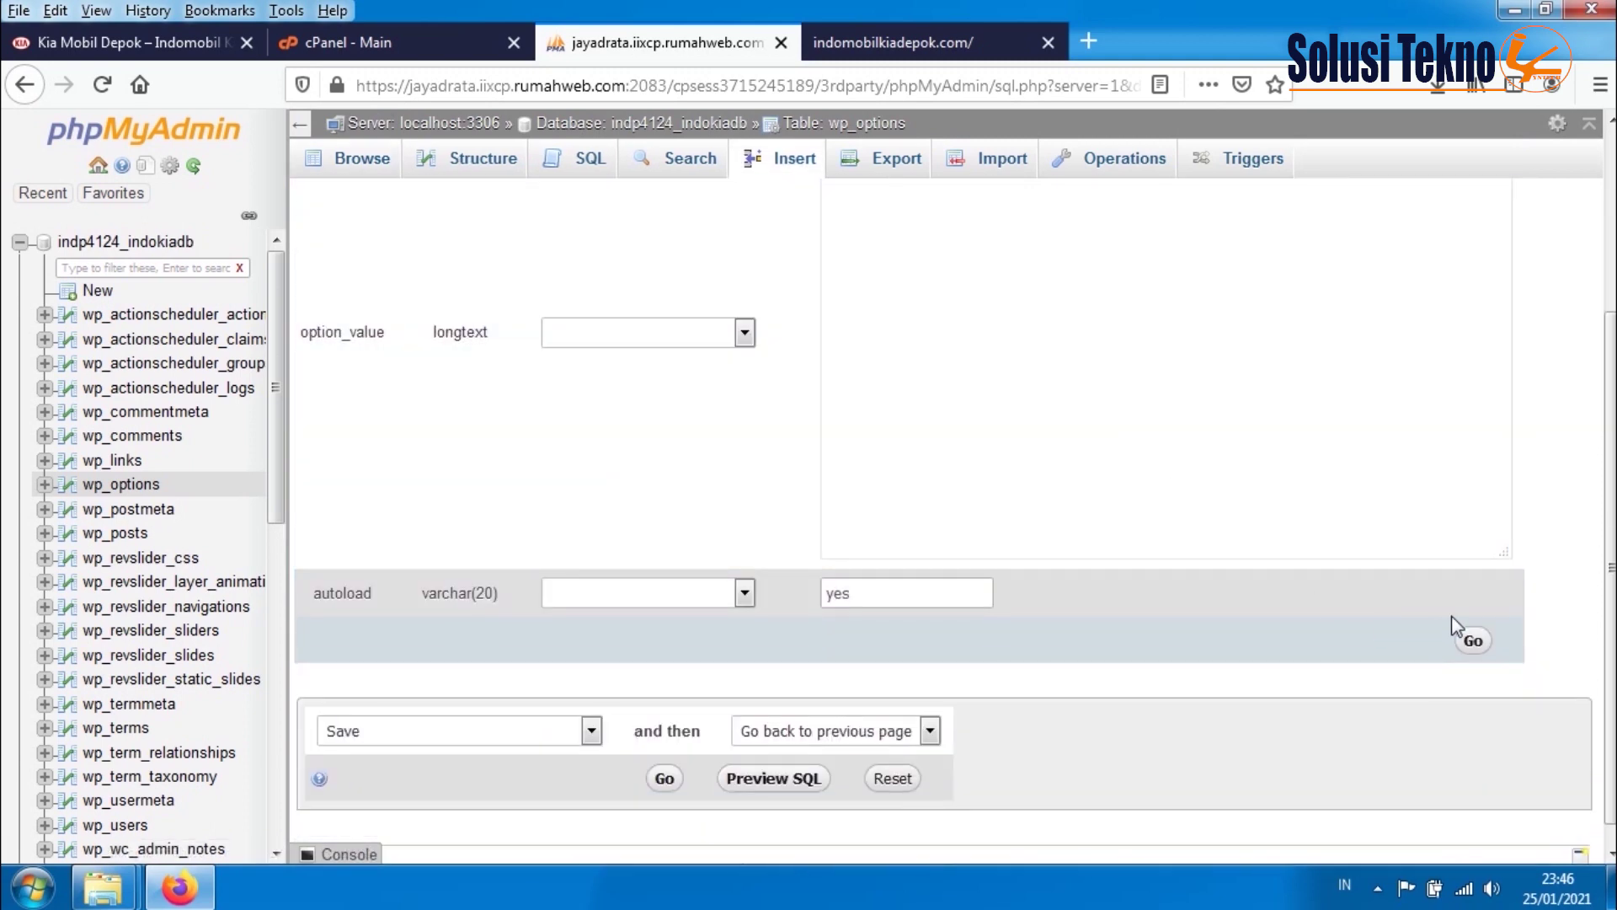
click(1474, 642)
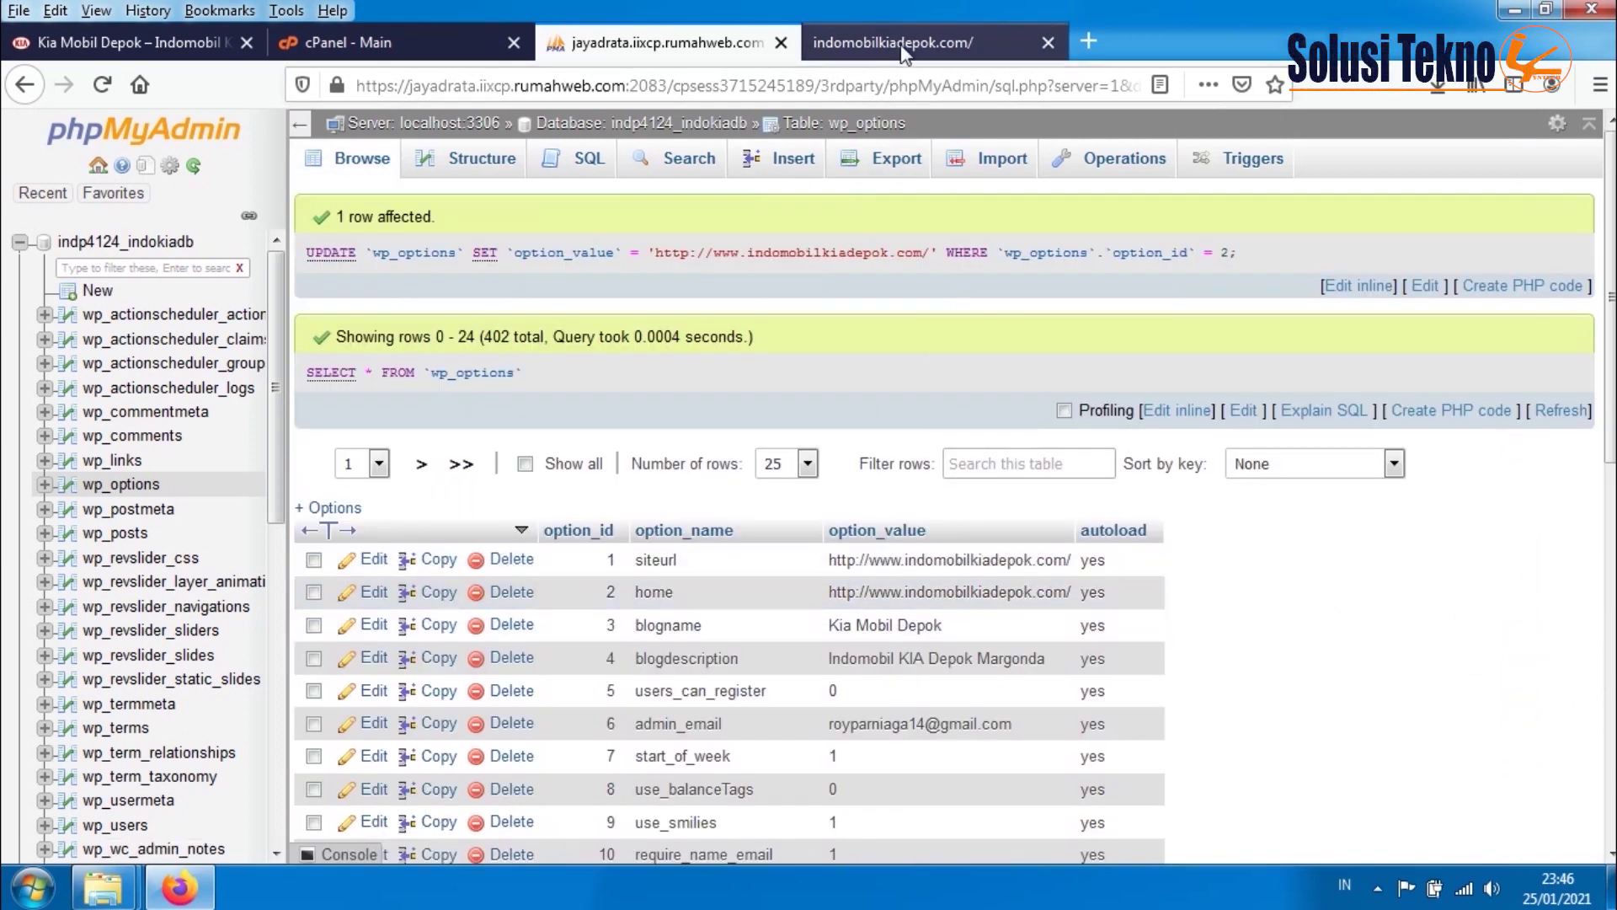
click(367, 44)
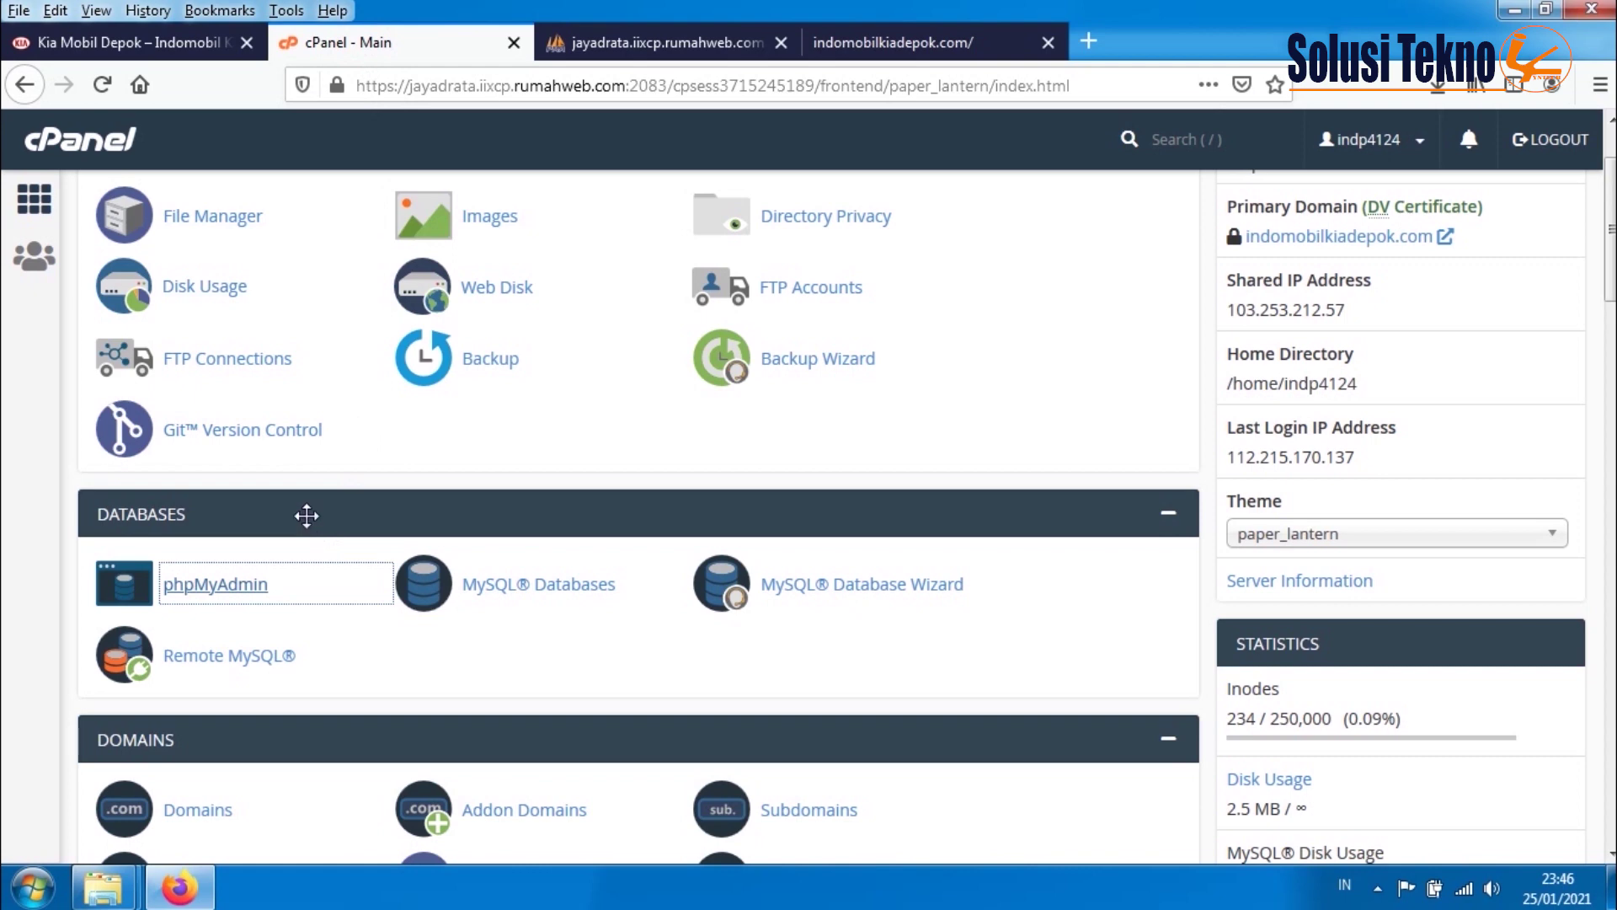
- Open the hosting File Manager at public_html, which holds only cgi-bin and home.htm
click(224, 224)
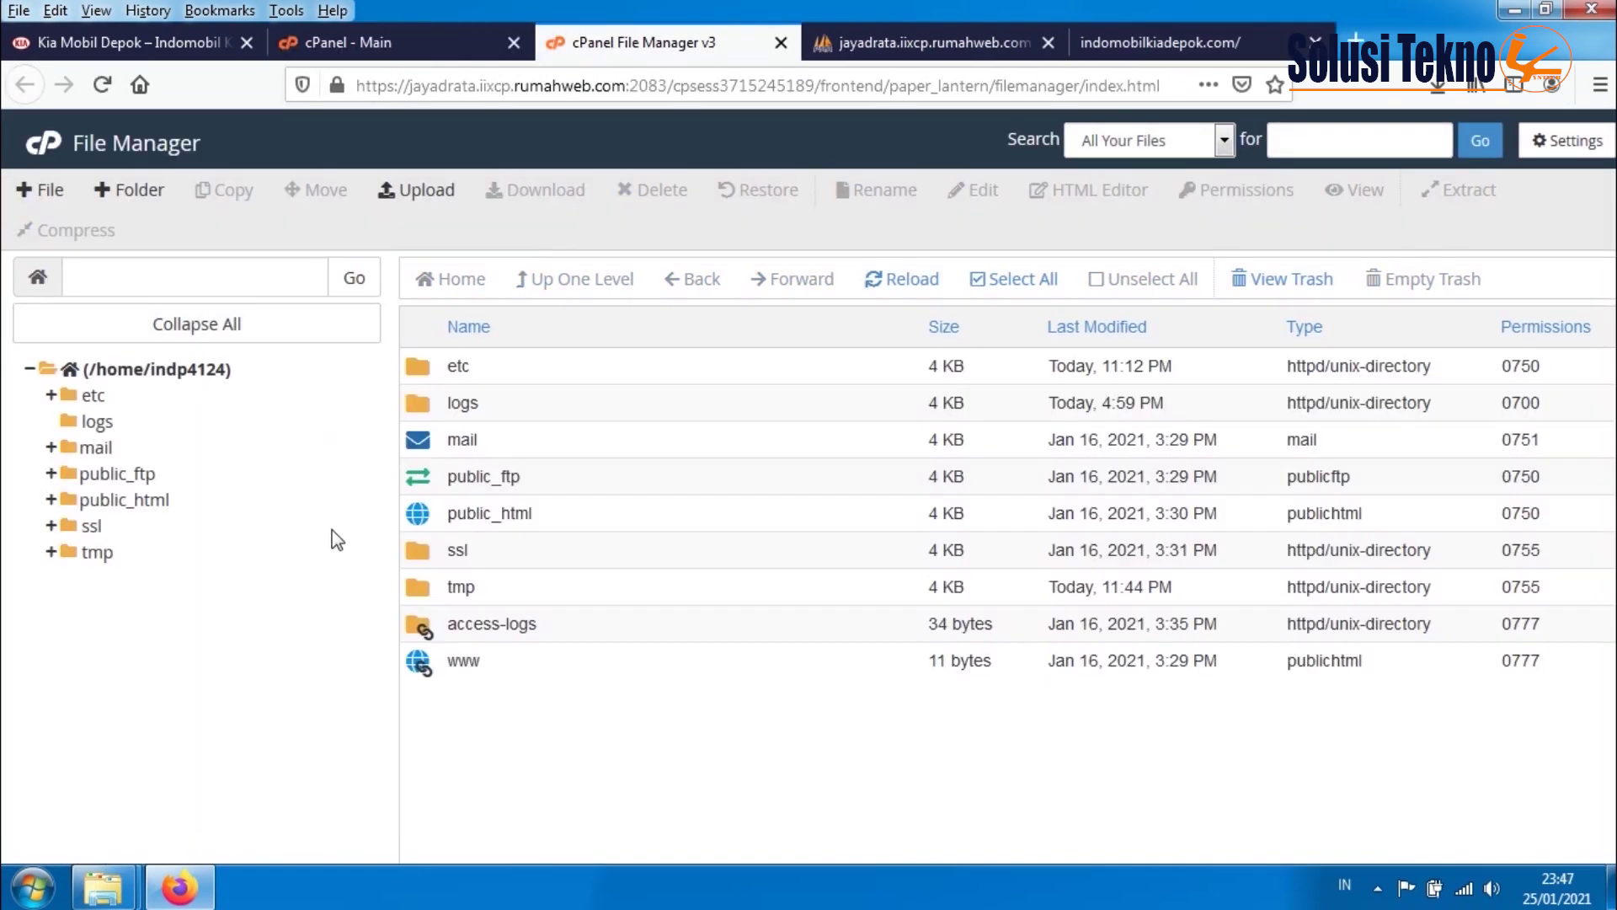
click(131, 503)
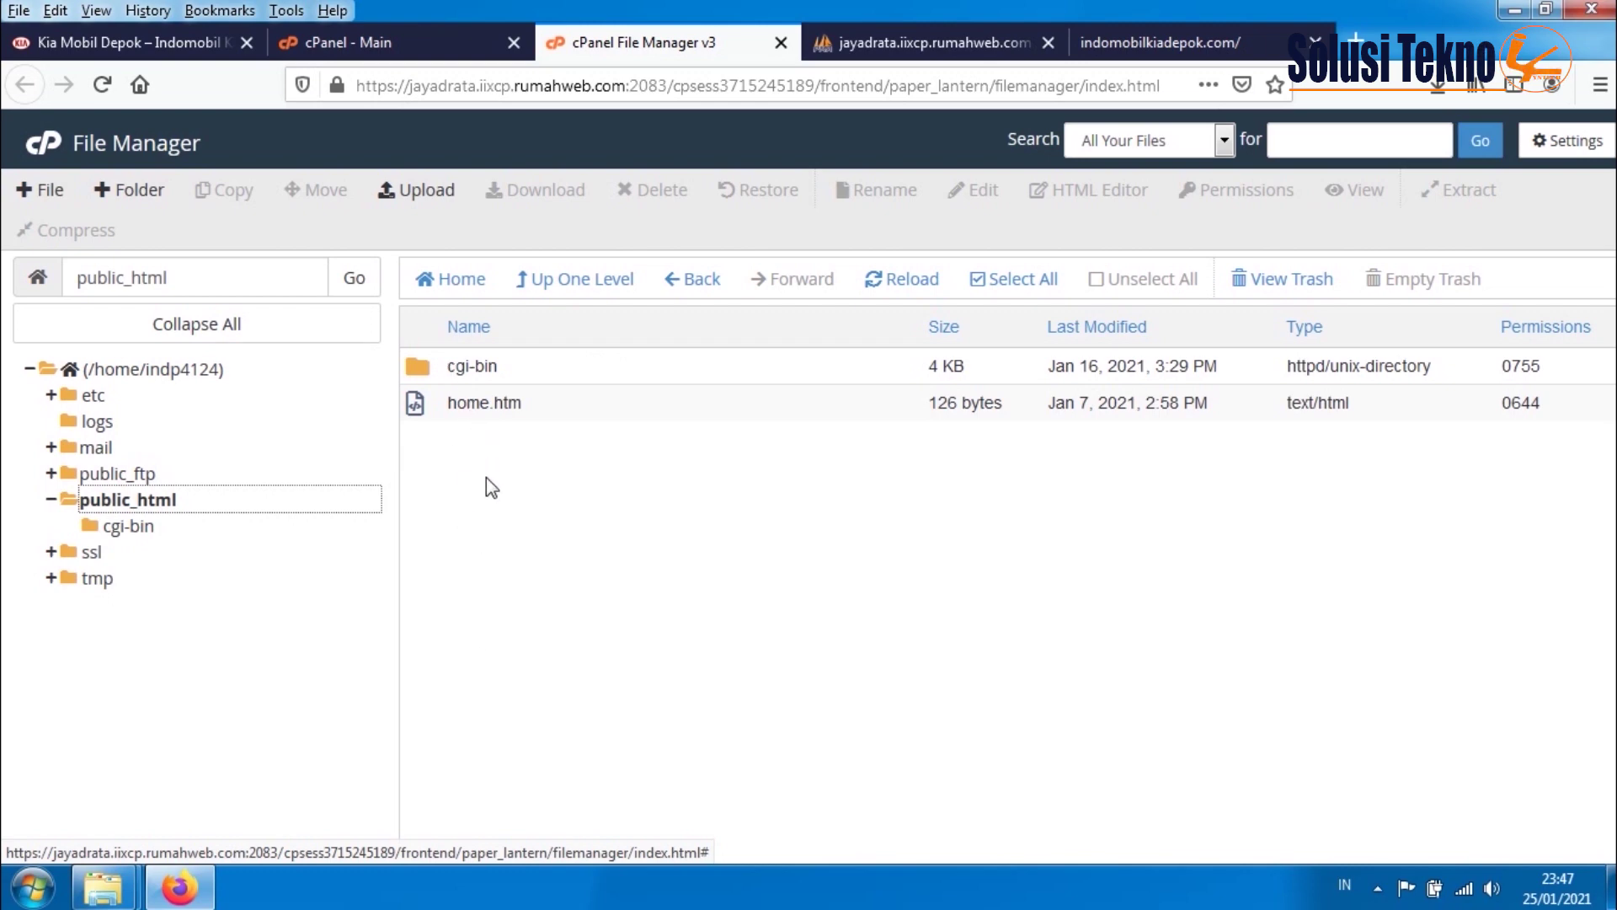
- Select all 21 items in the local htdocs\dealer folder and compress them into a ZIP archive, dealer.zip
mouse_move(103, 887)
click(209, 781)
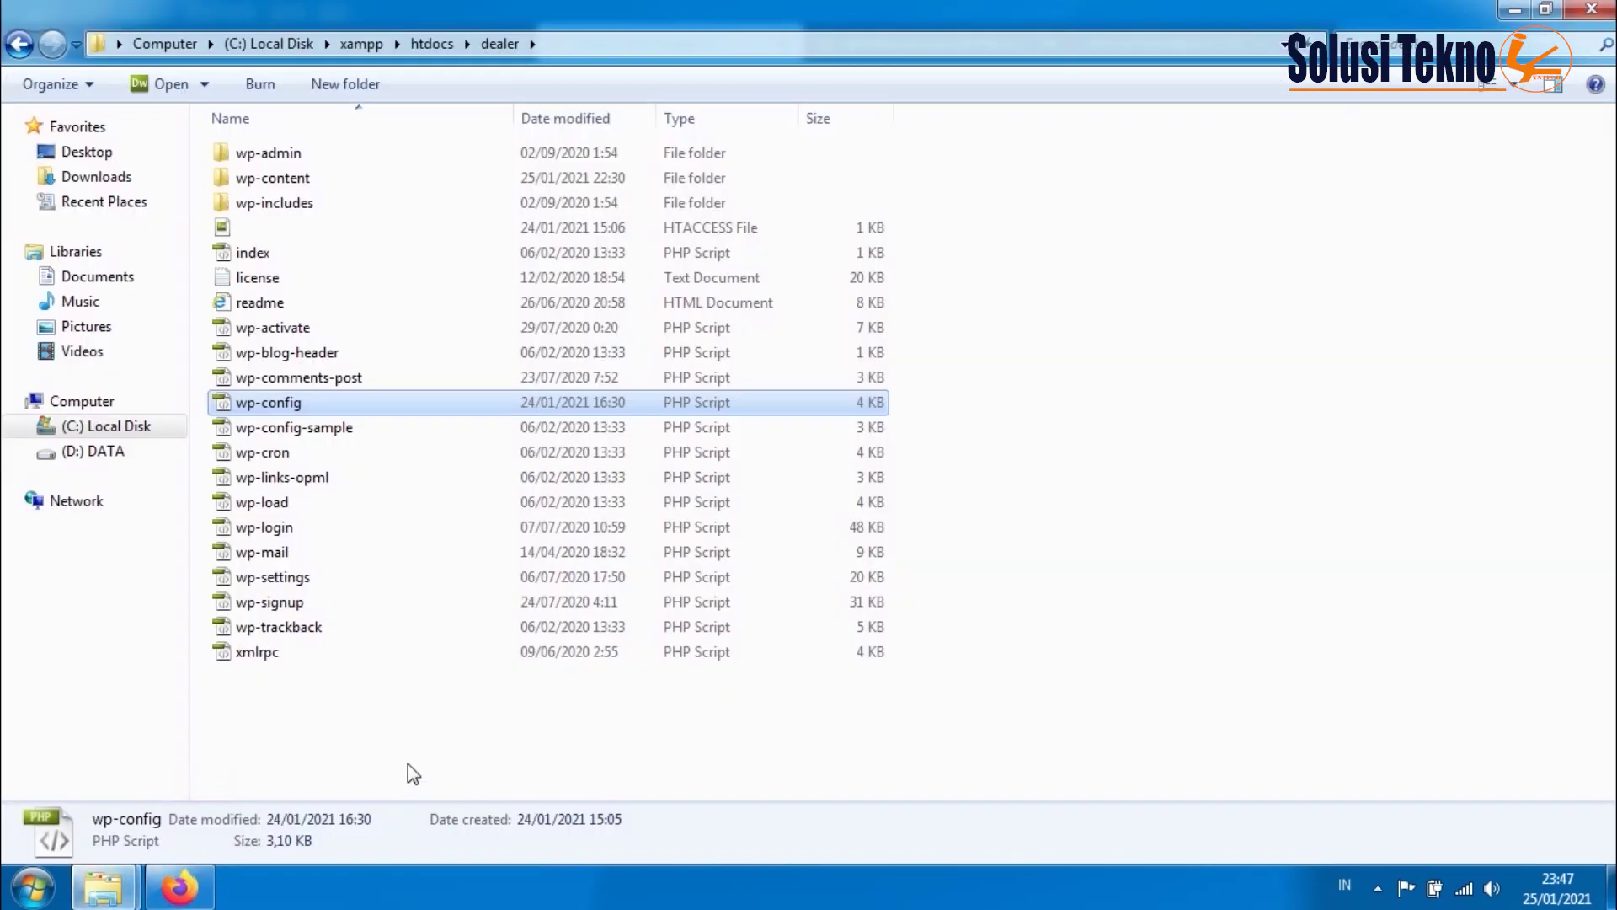
click(344, 749)
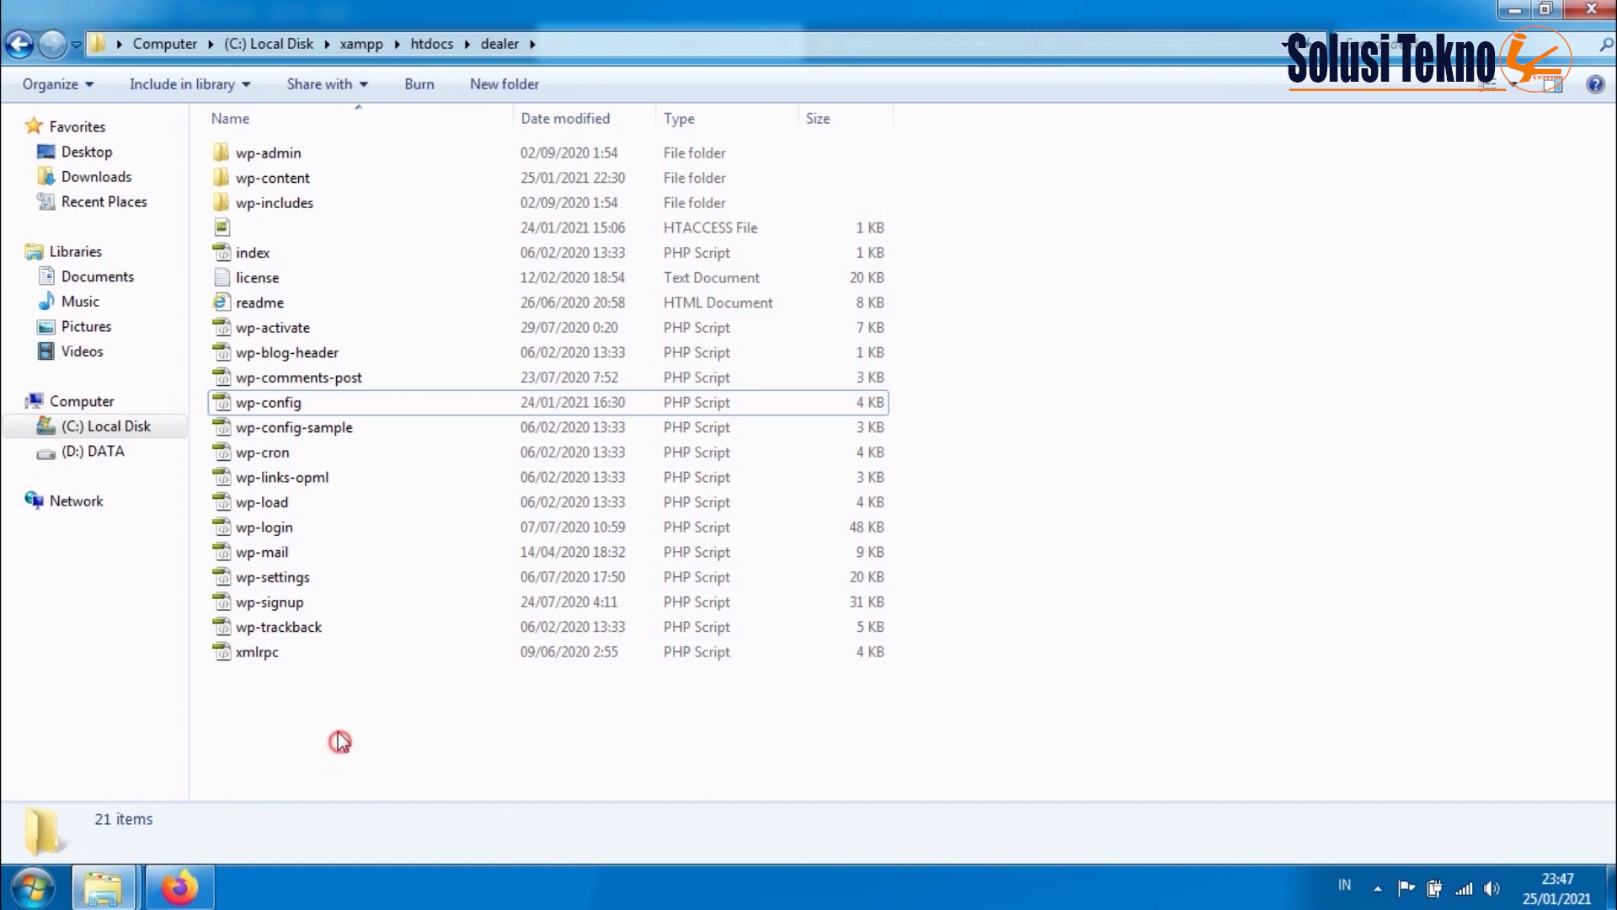
drag(340, 742, 254, 150)
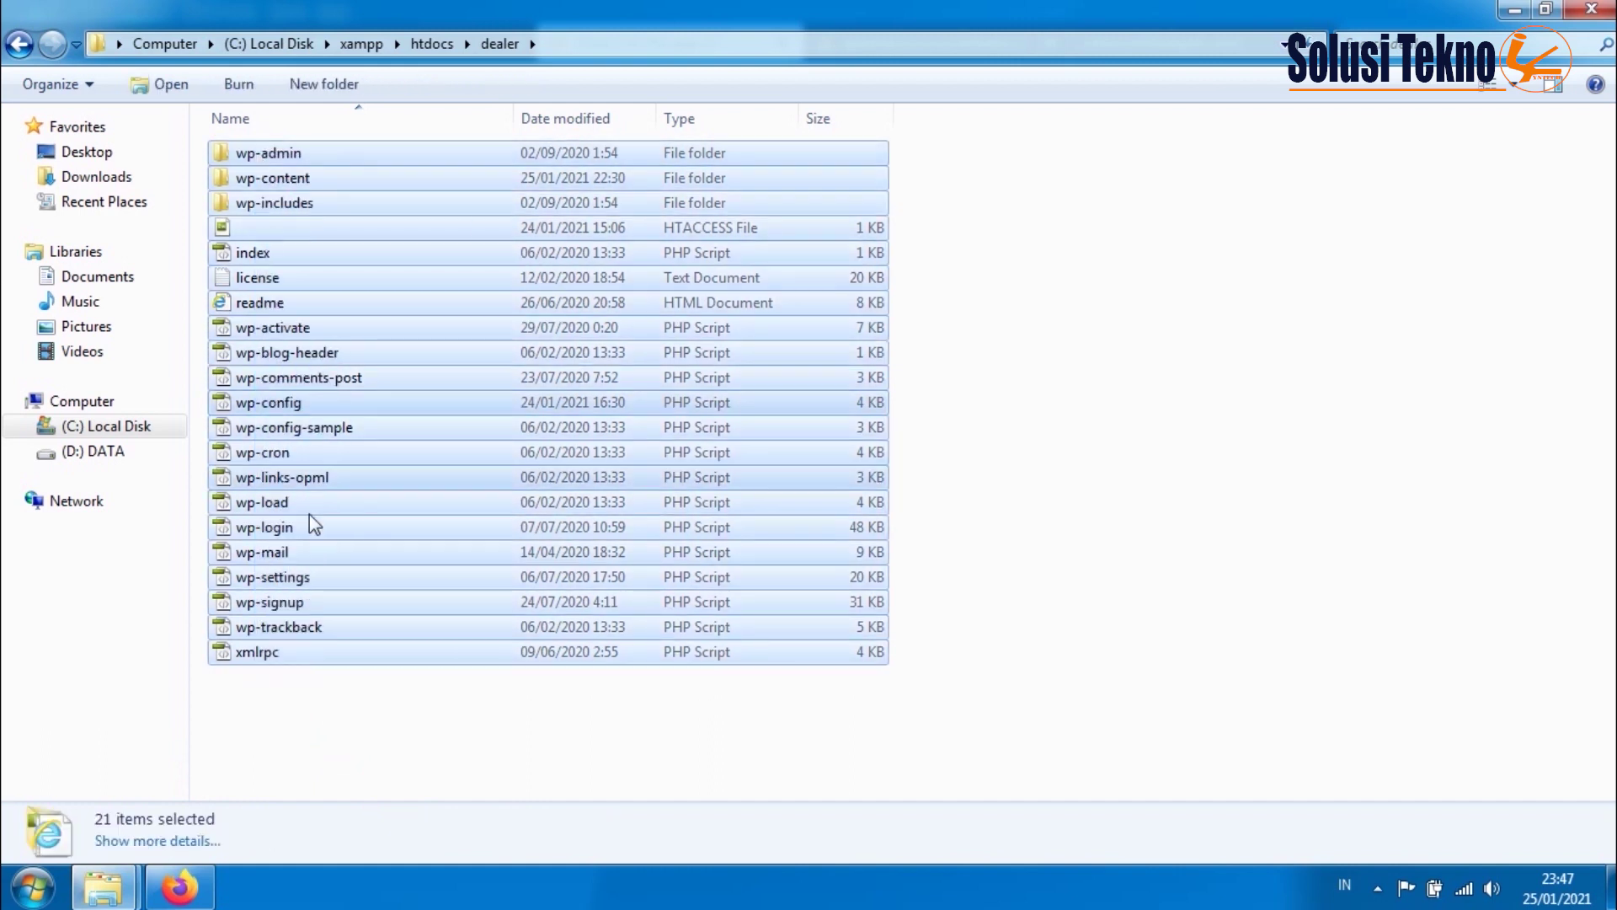
right_click(477, 497)
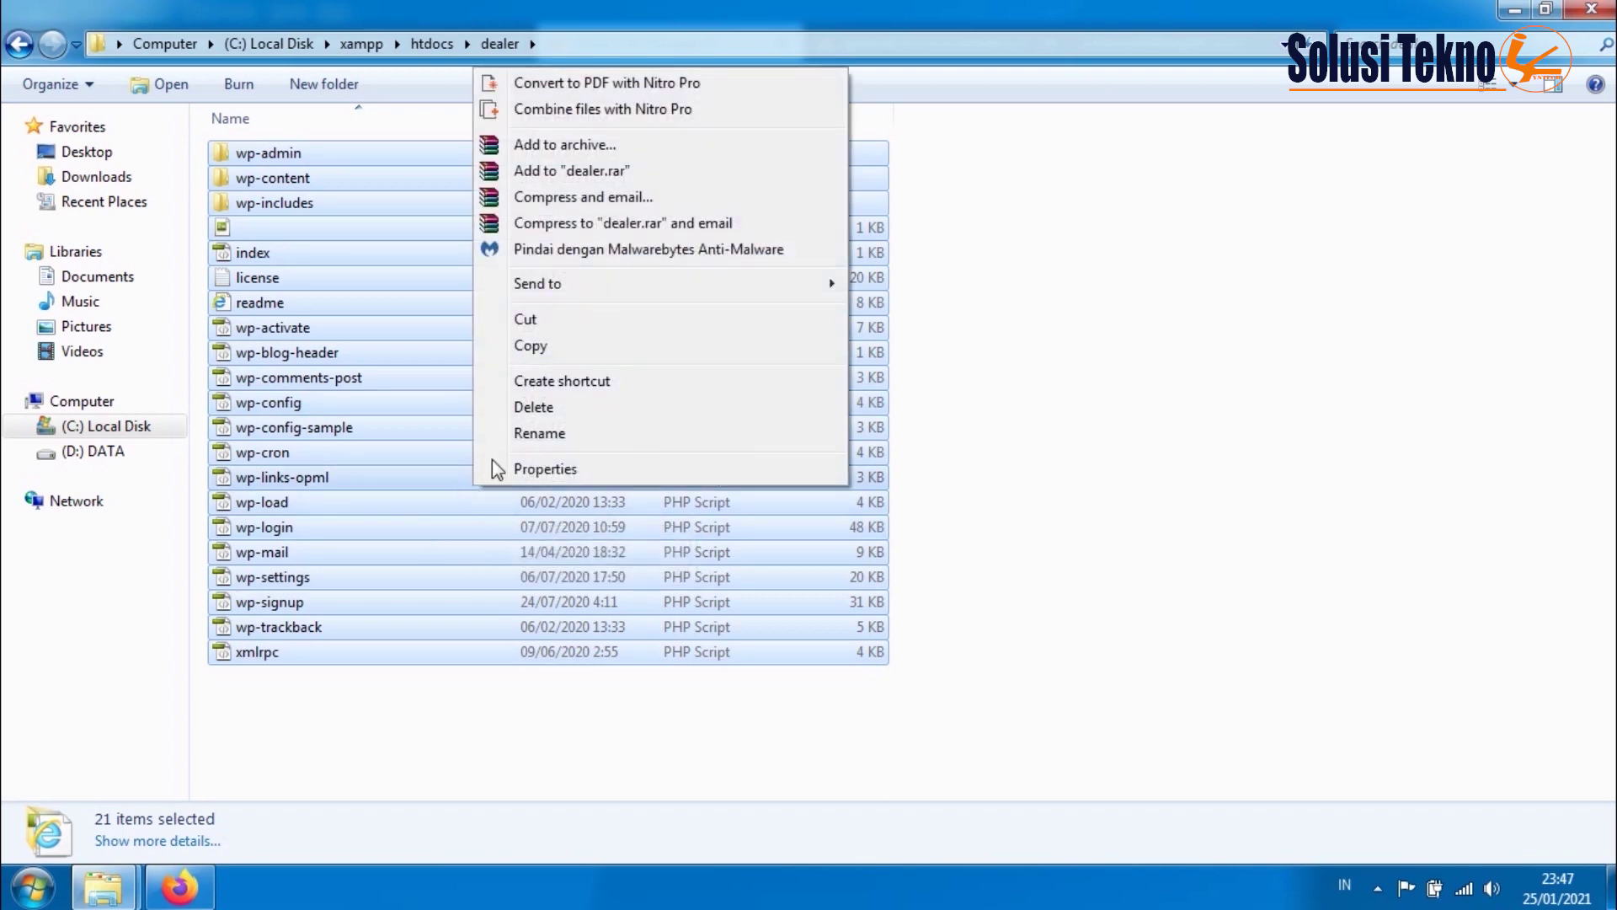
click(539, 175)
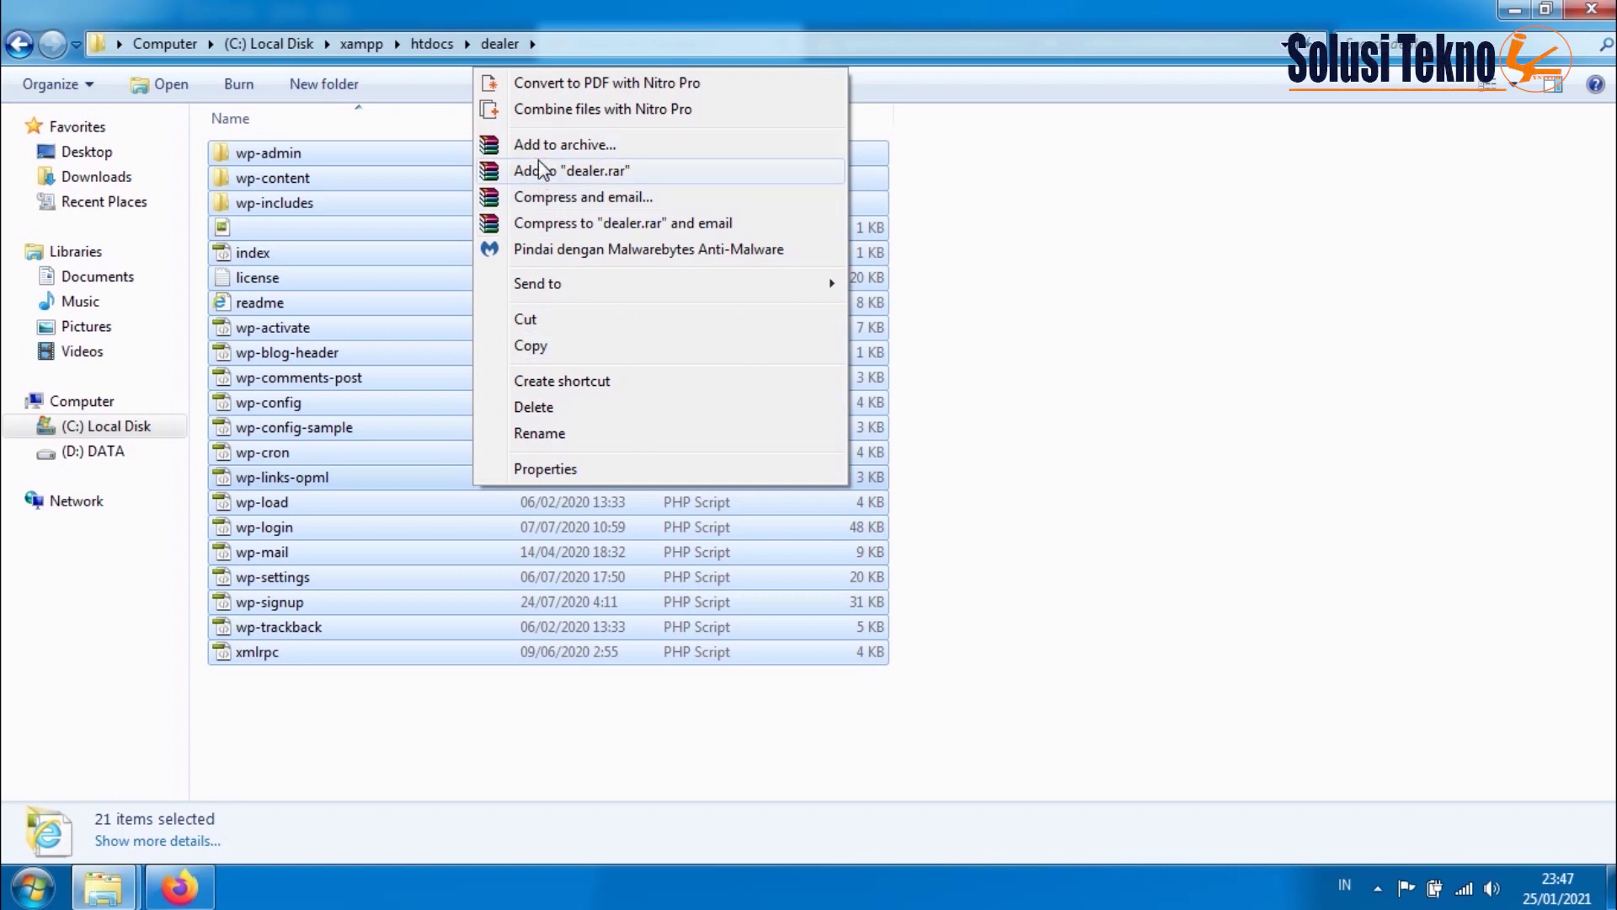
click(539, 150)
click(730, 413)
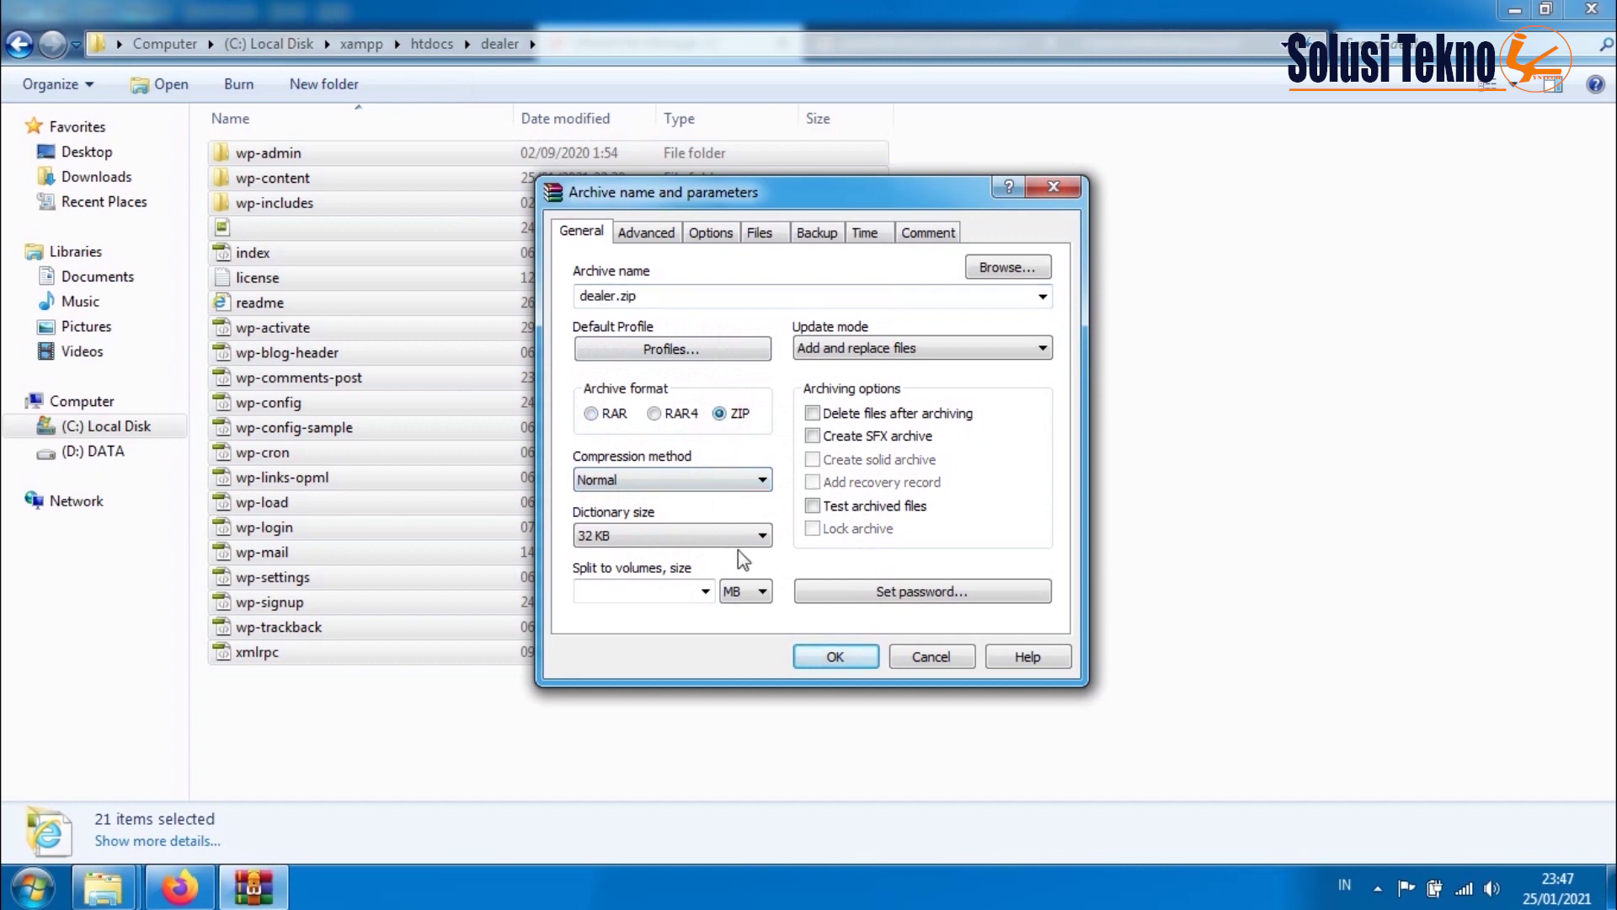
click(831, 662)
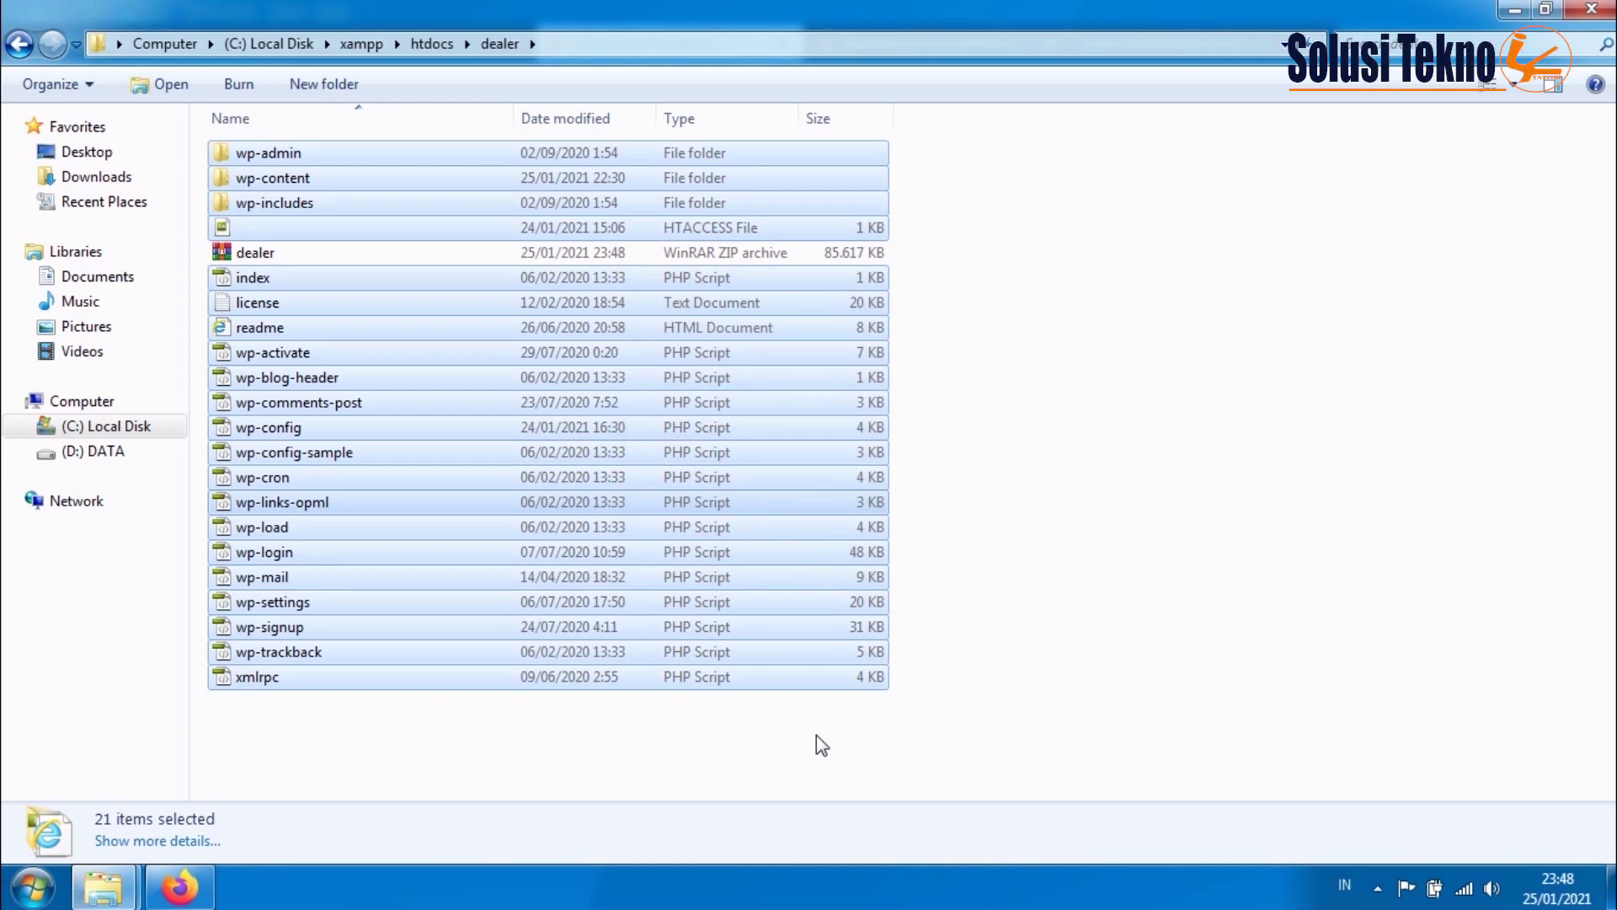
click(548, 758)
- Upload dealer.zip from C:\xampp\htdocs\dealer into public_html and return to the file listing
click(179, 887)
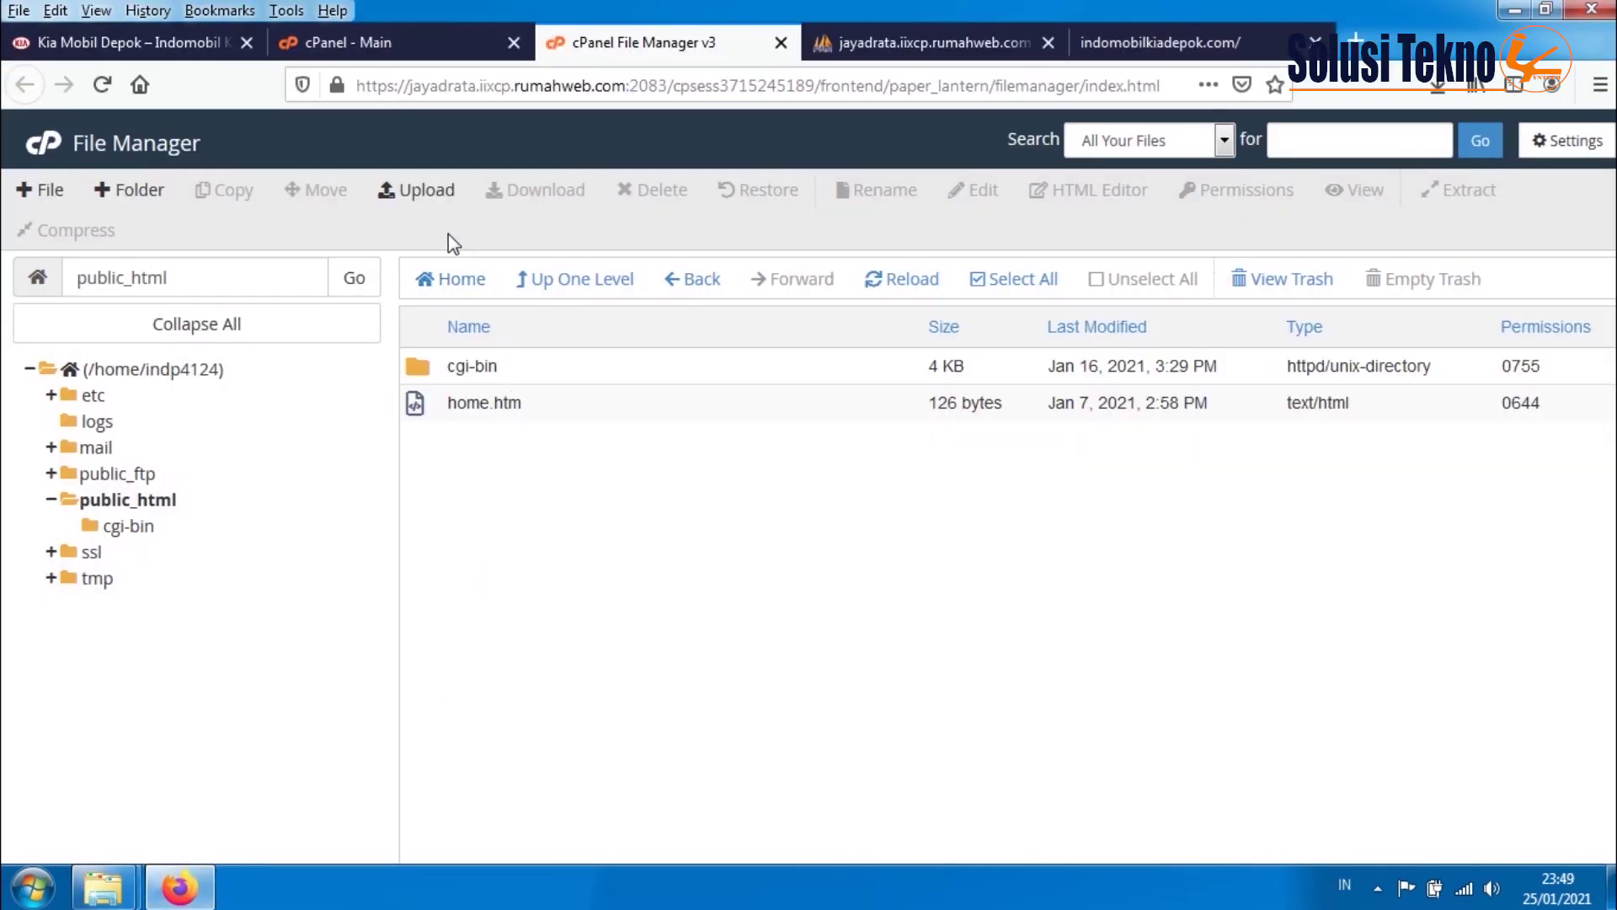
click(422, 194)
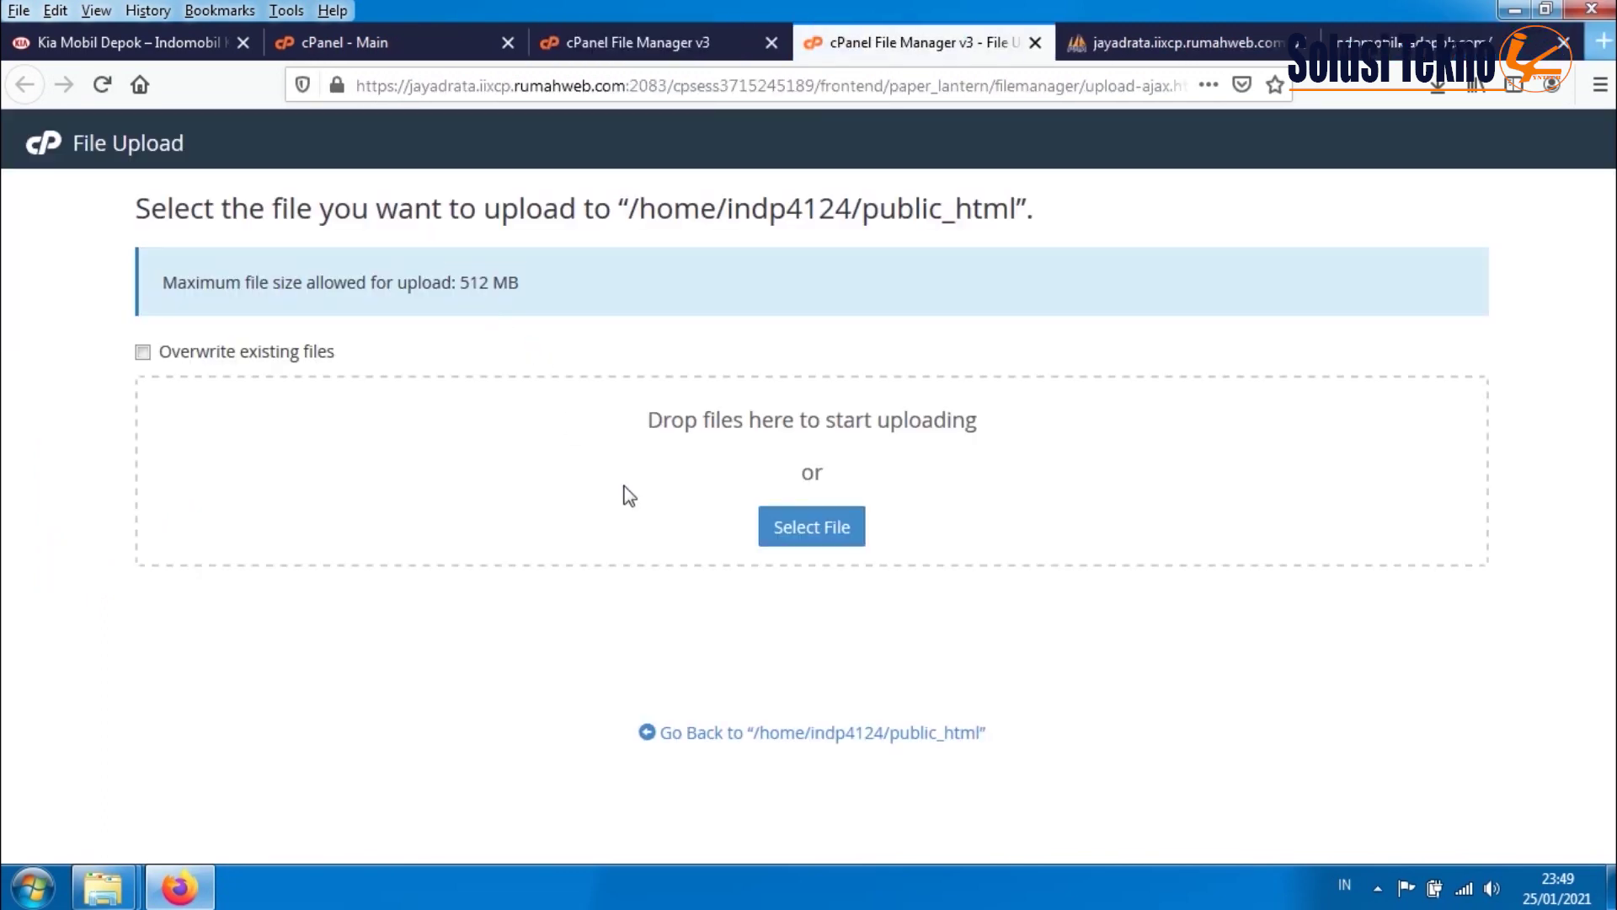
click(822, 529)
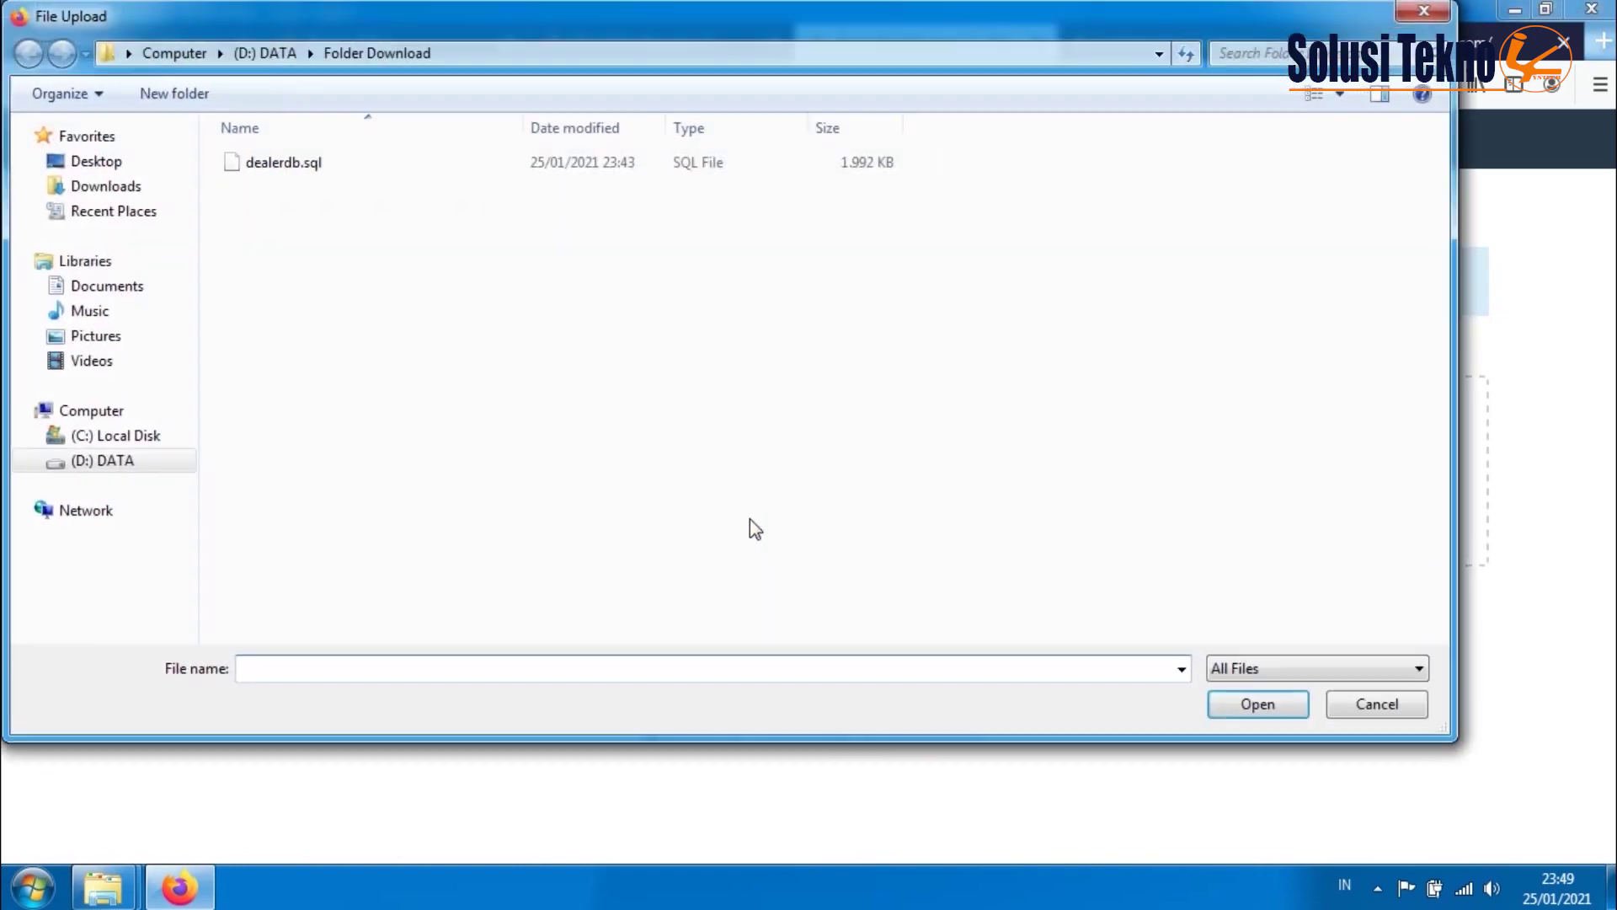
click(152, 438)
click(266, 438)
double_click(266, 438)
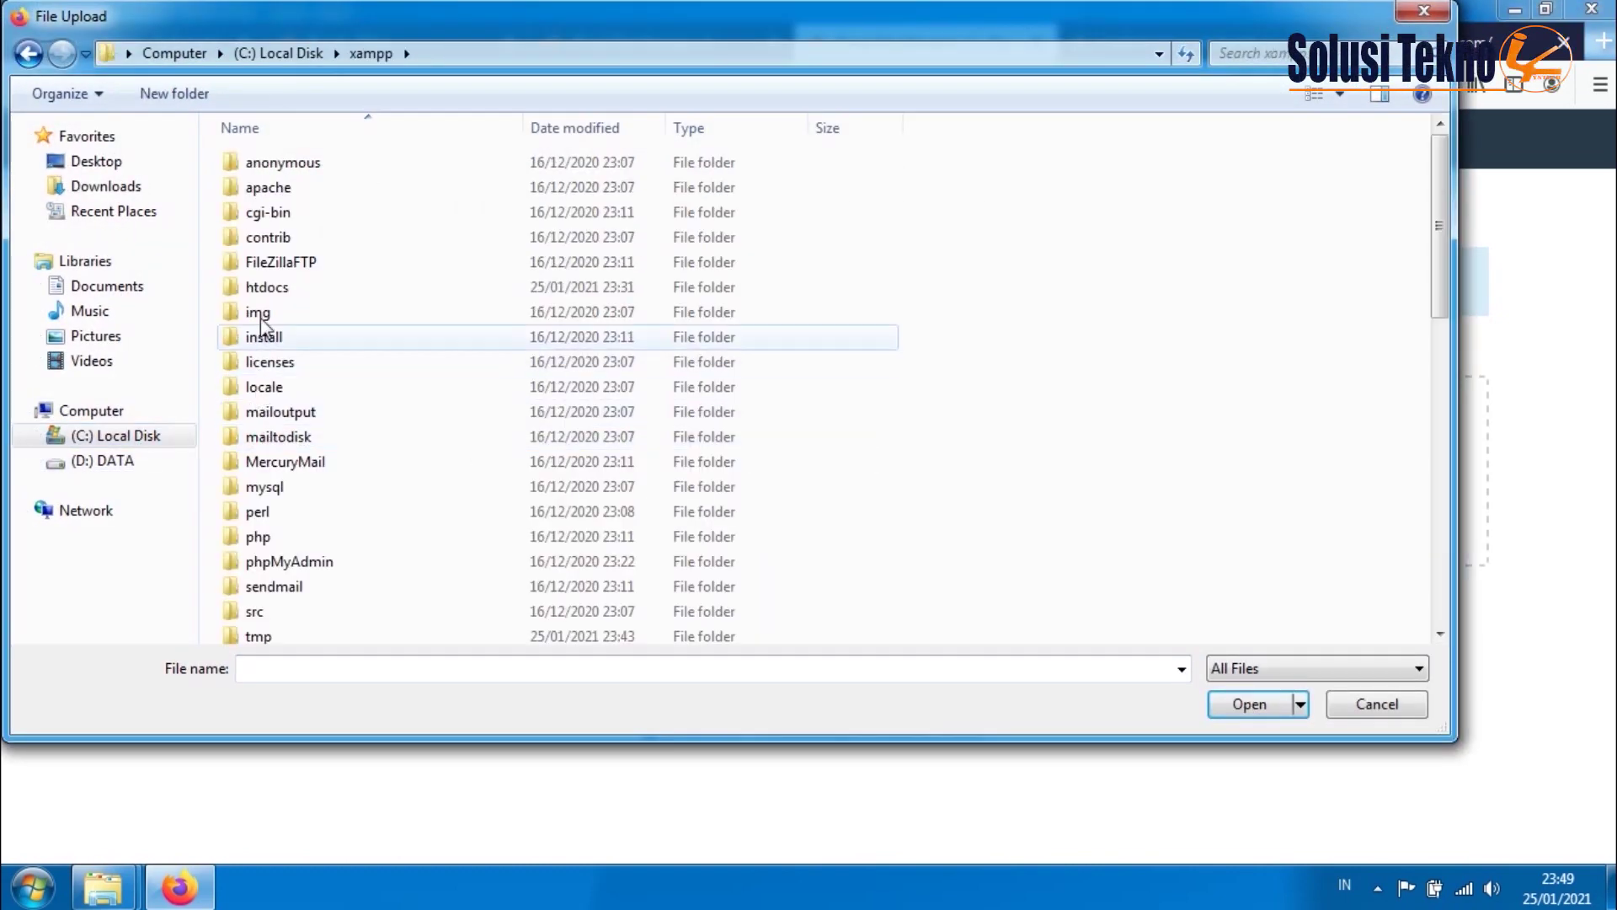
double_click(281, 295)
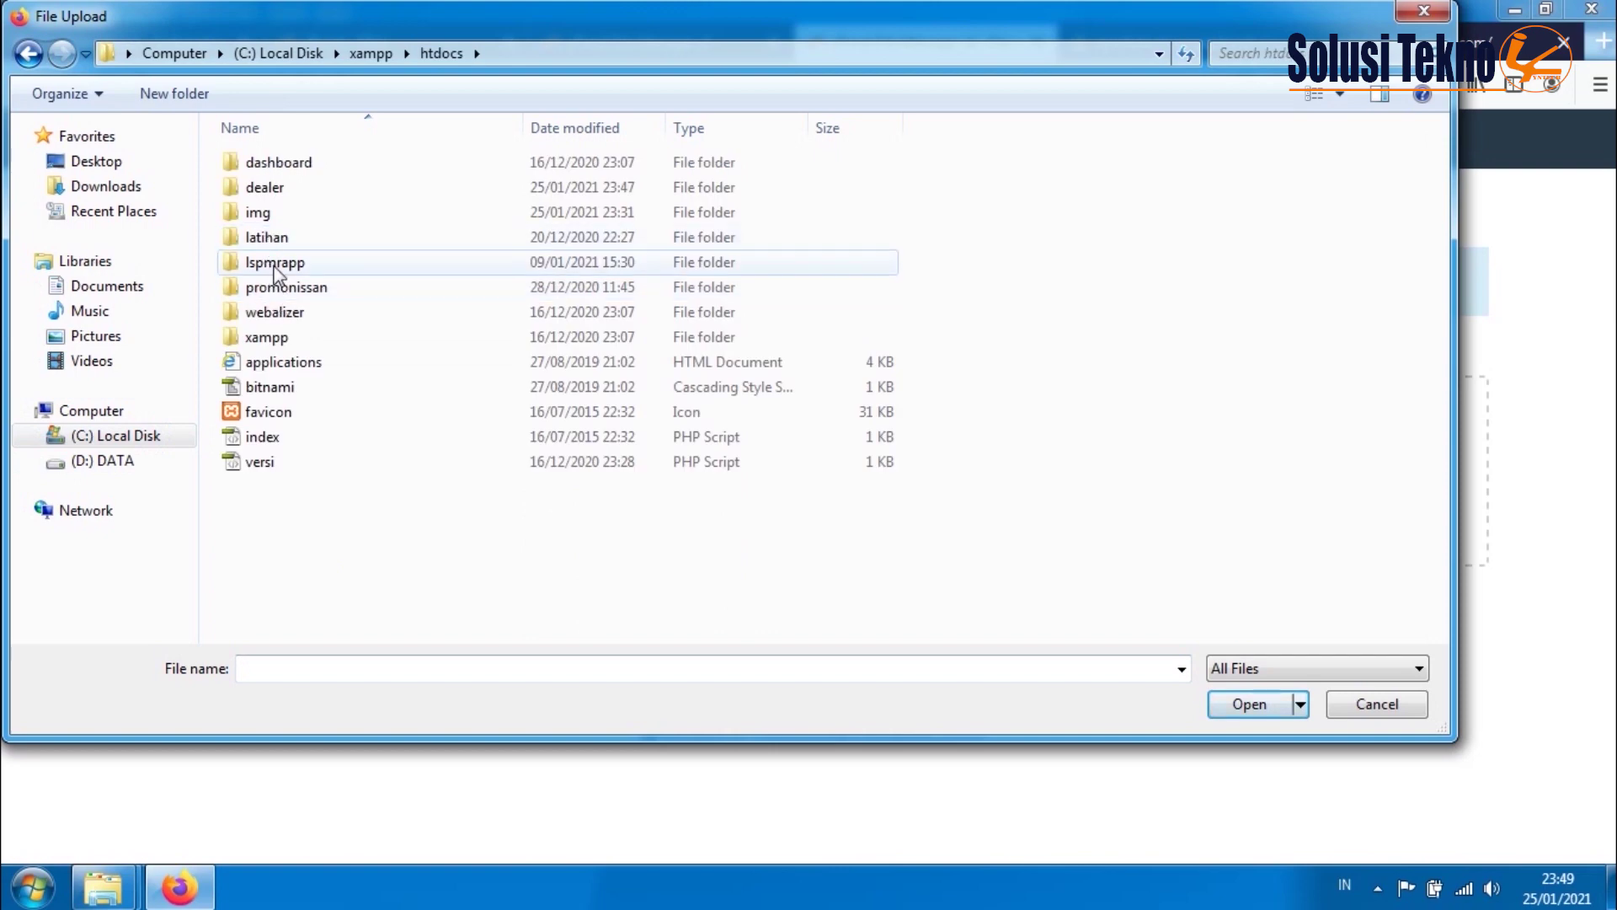
double_click(263, 189)
click(265, 262)
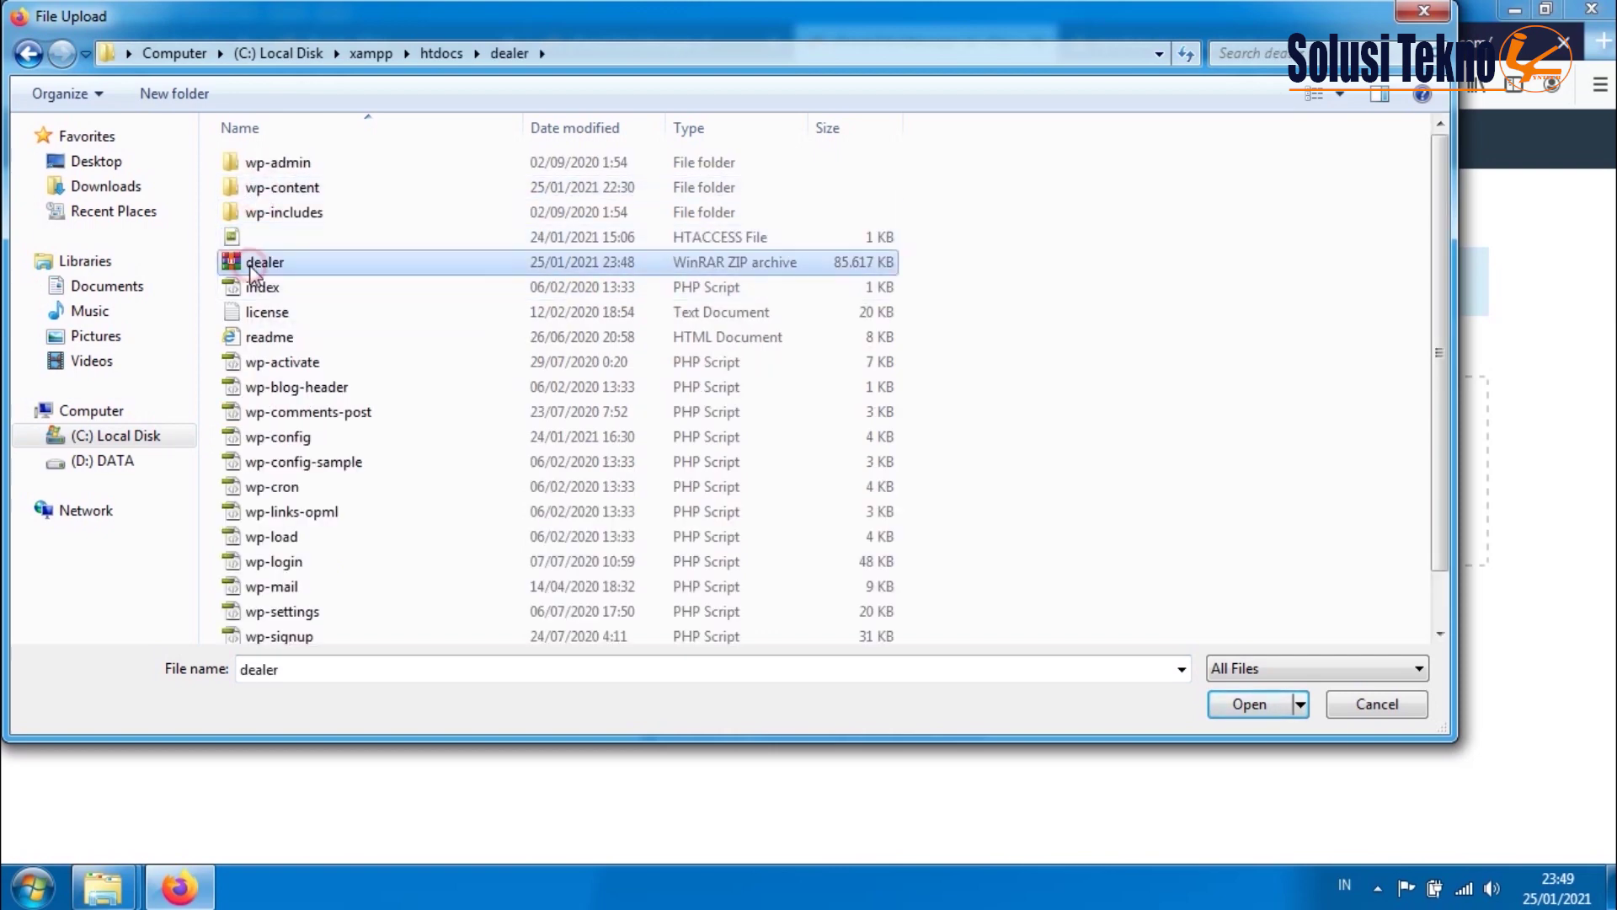
click(1249, 704)
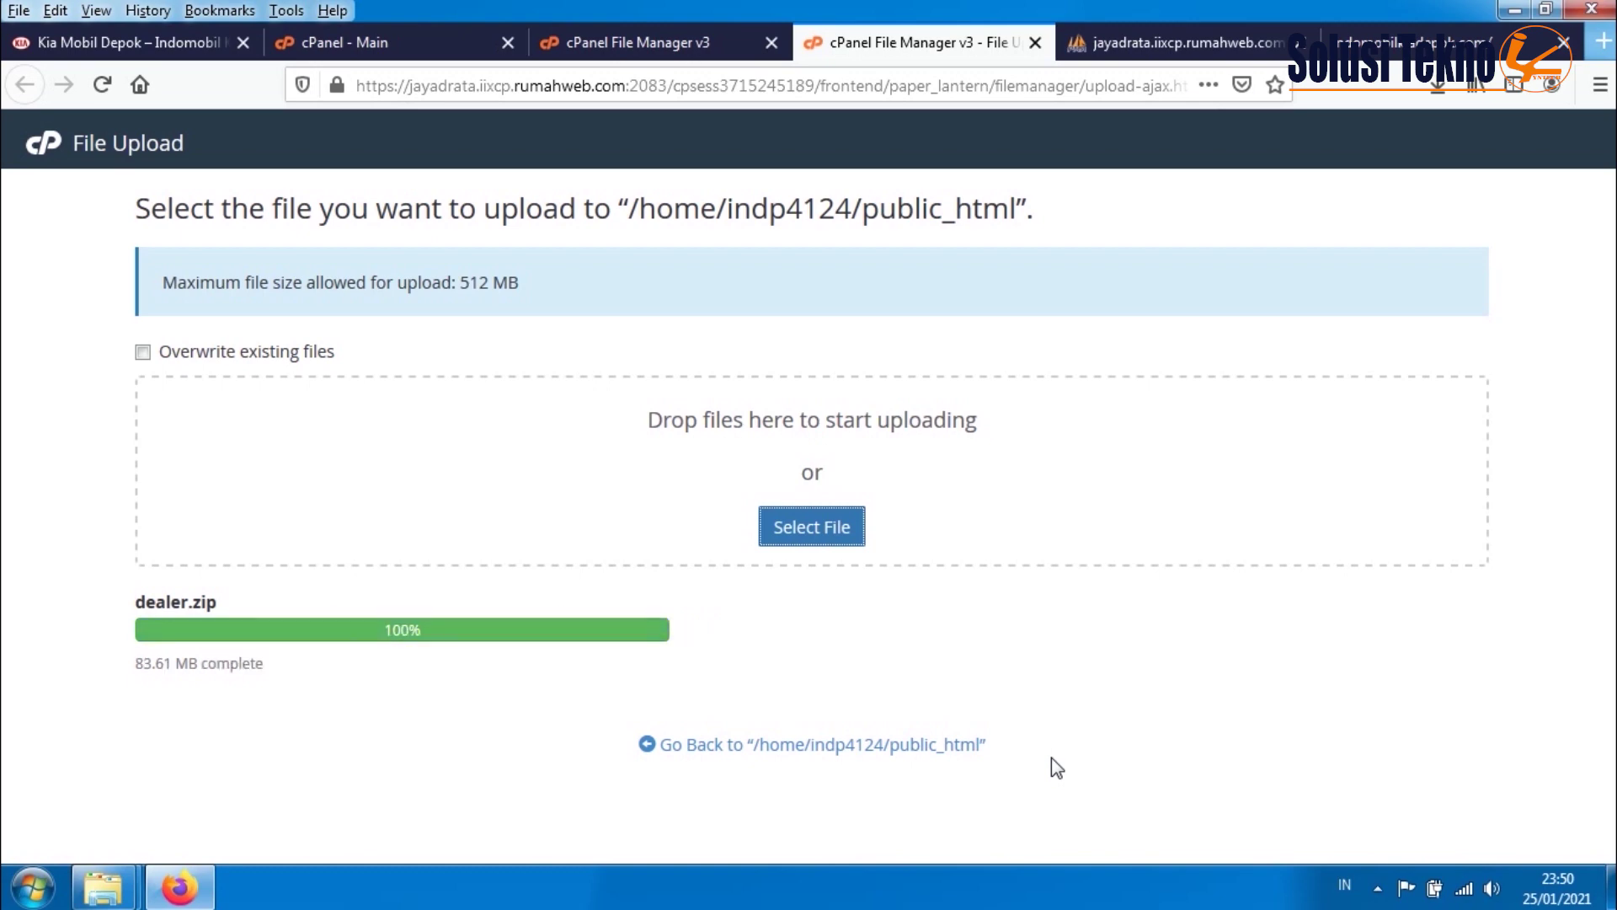
key(ctrl+Page_Up)
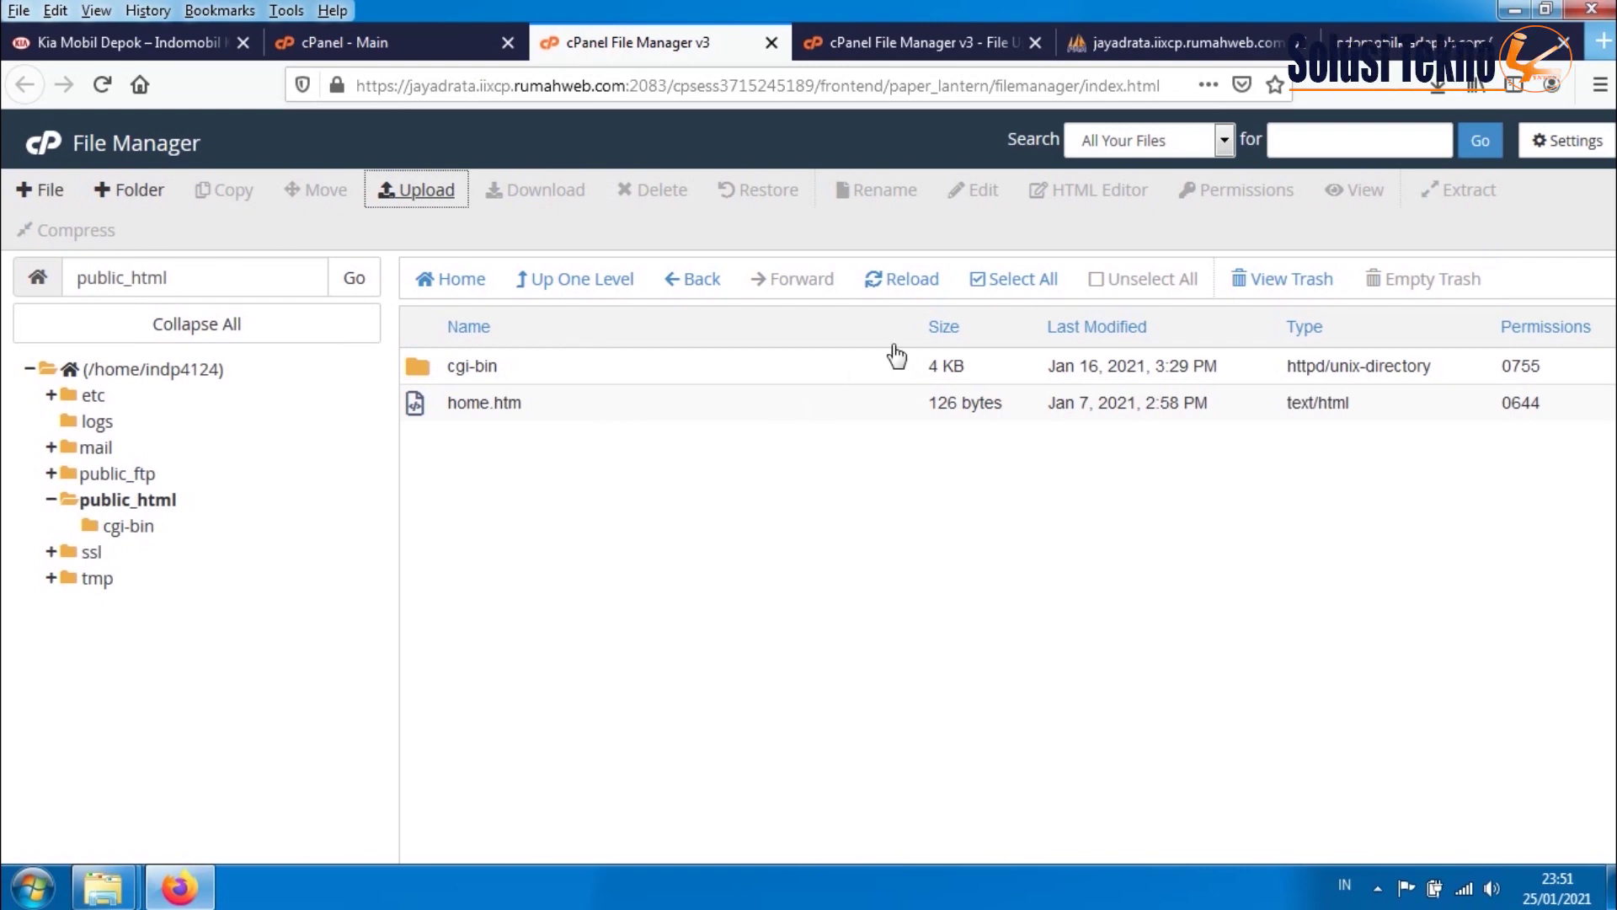
- Extract the uploaded dealer.zip archive into public_html
click(913, 284)
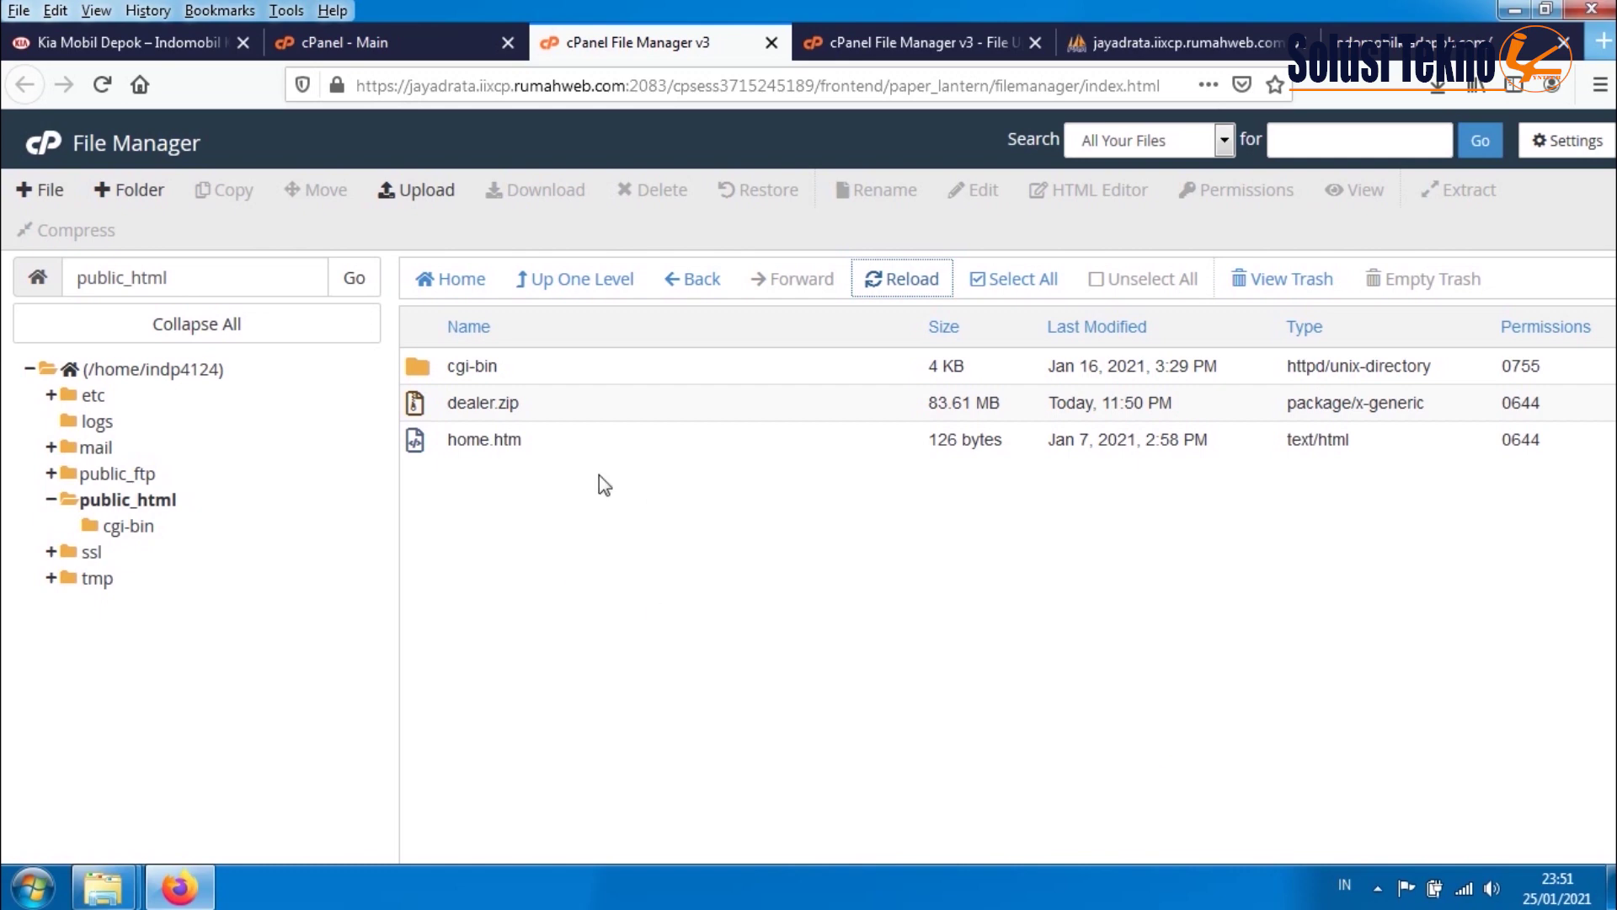
right_click(442, 403)
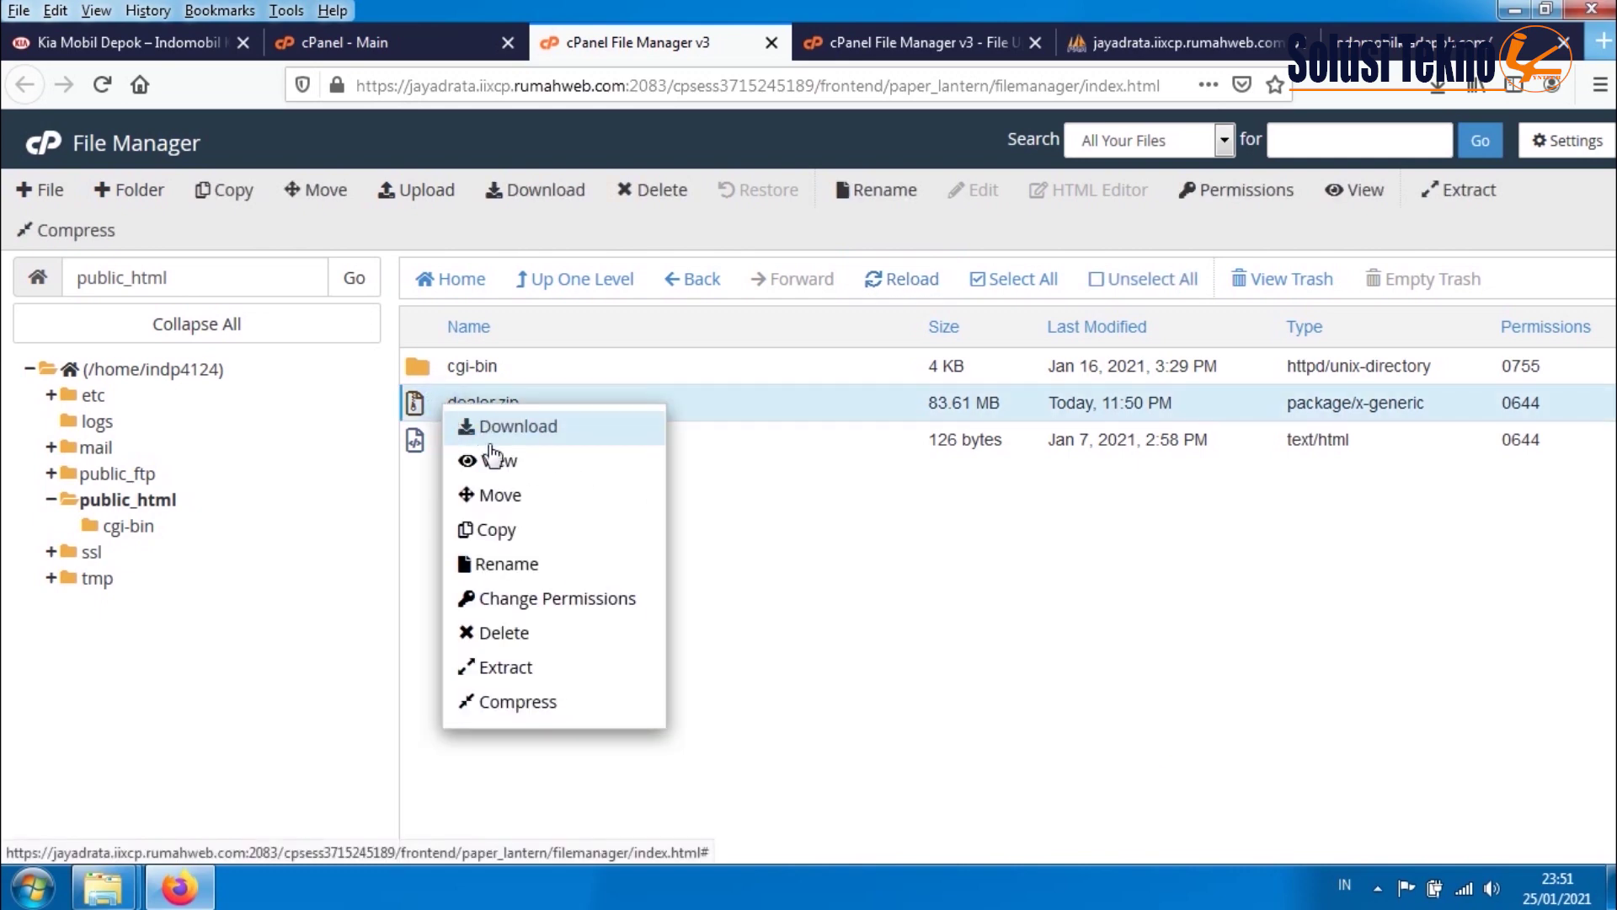
click(540, 681)
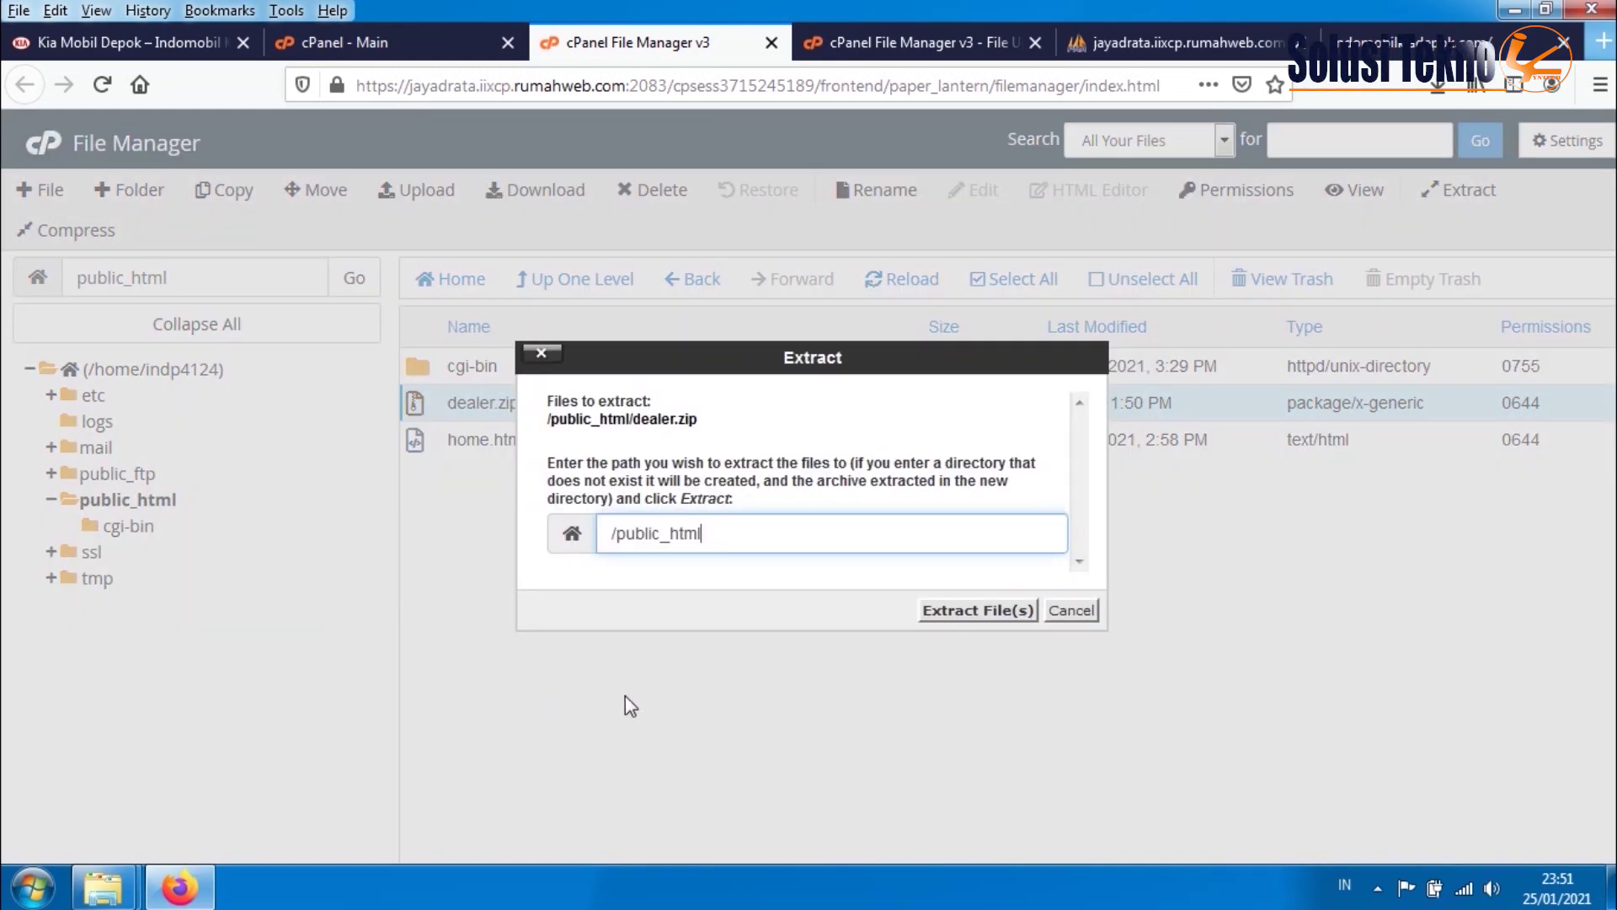
click(969, 611)
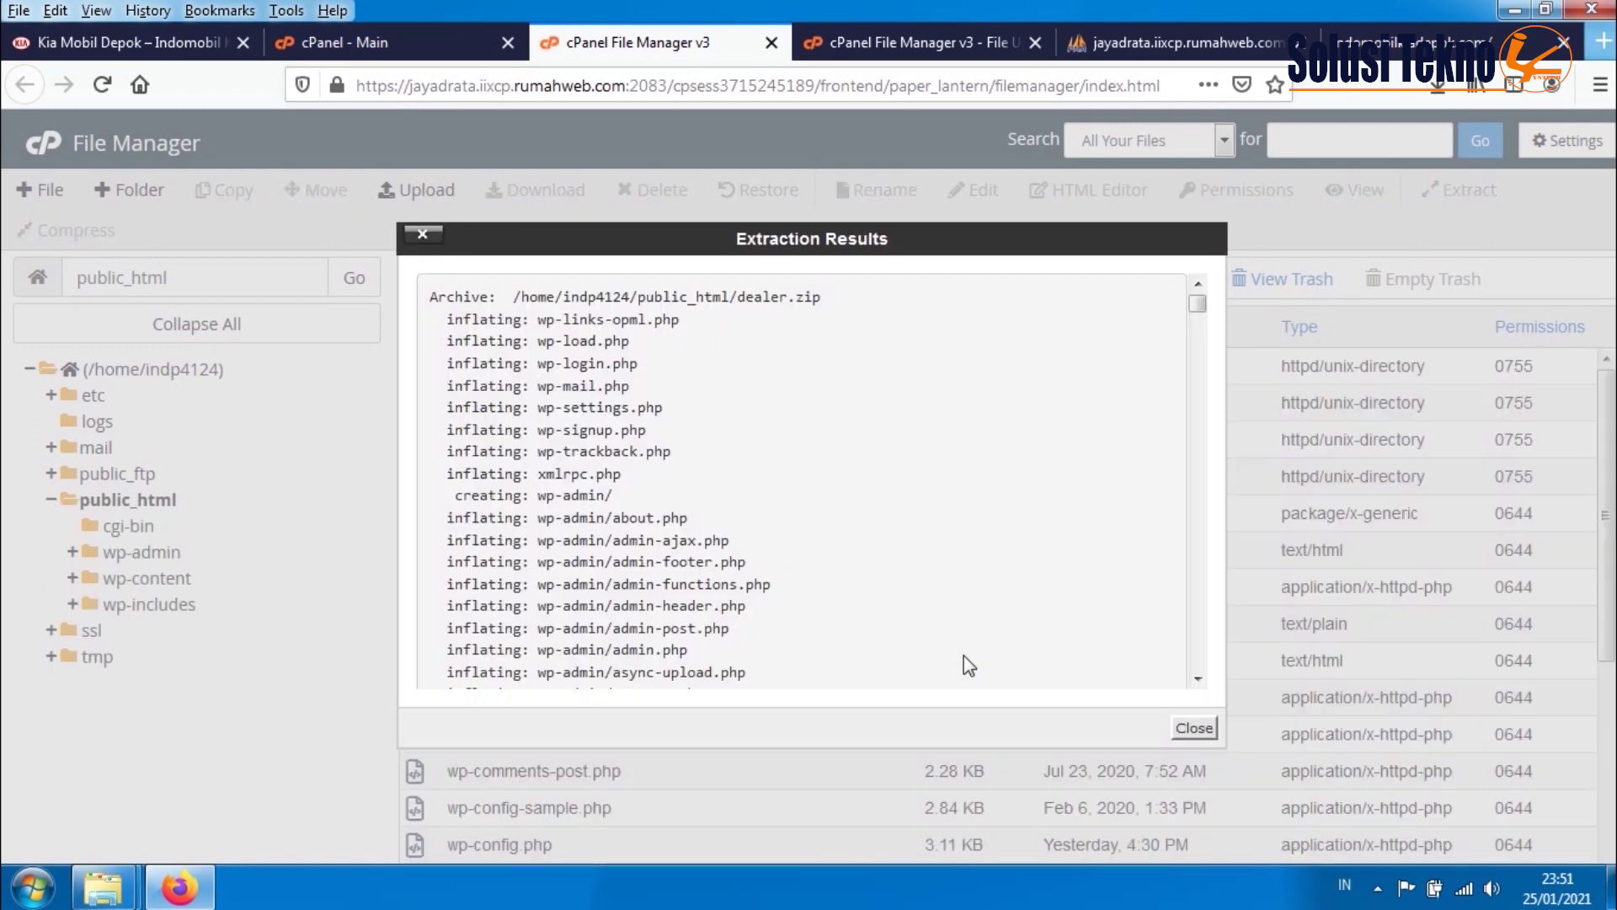
click(1195, 727)
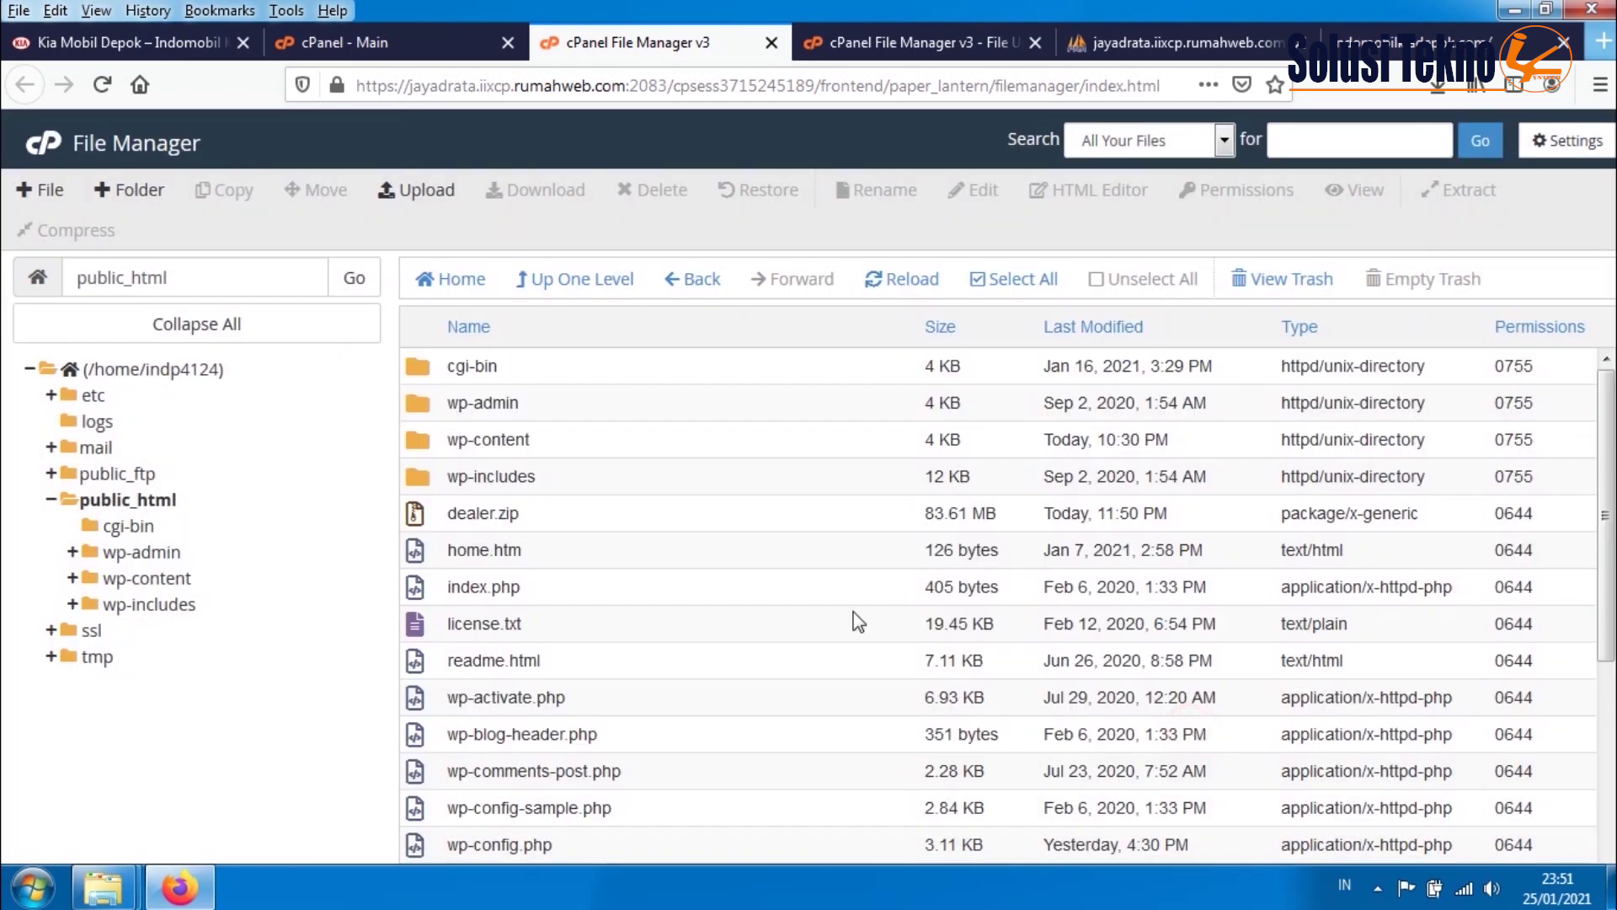
scroll(525, 762, down, 4)
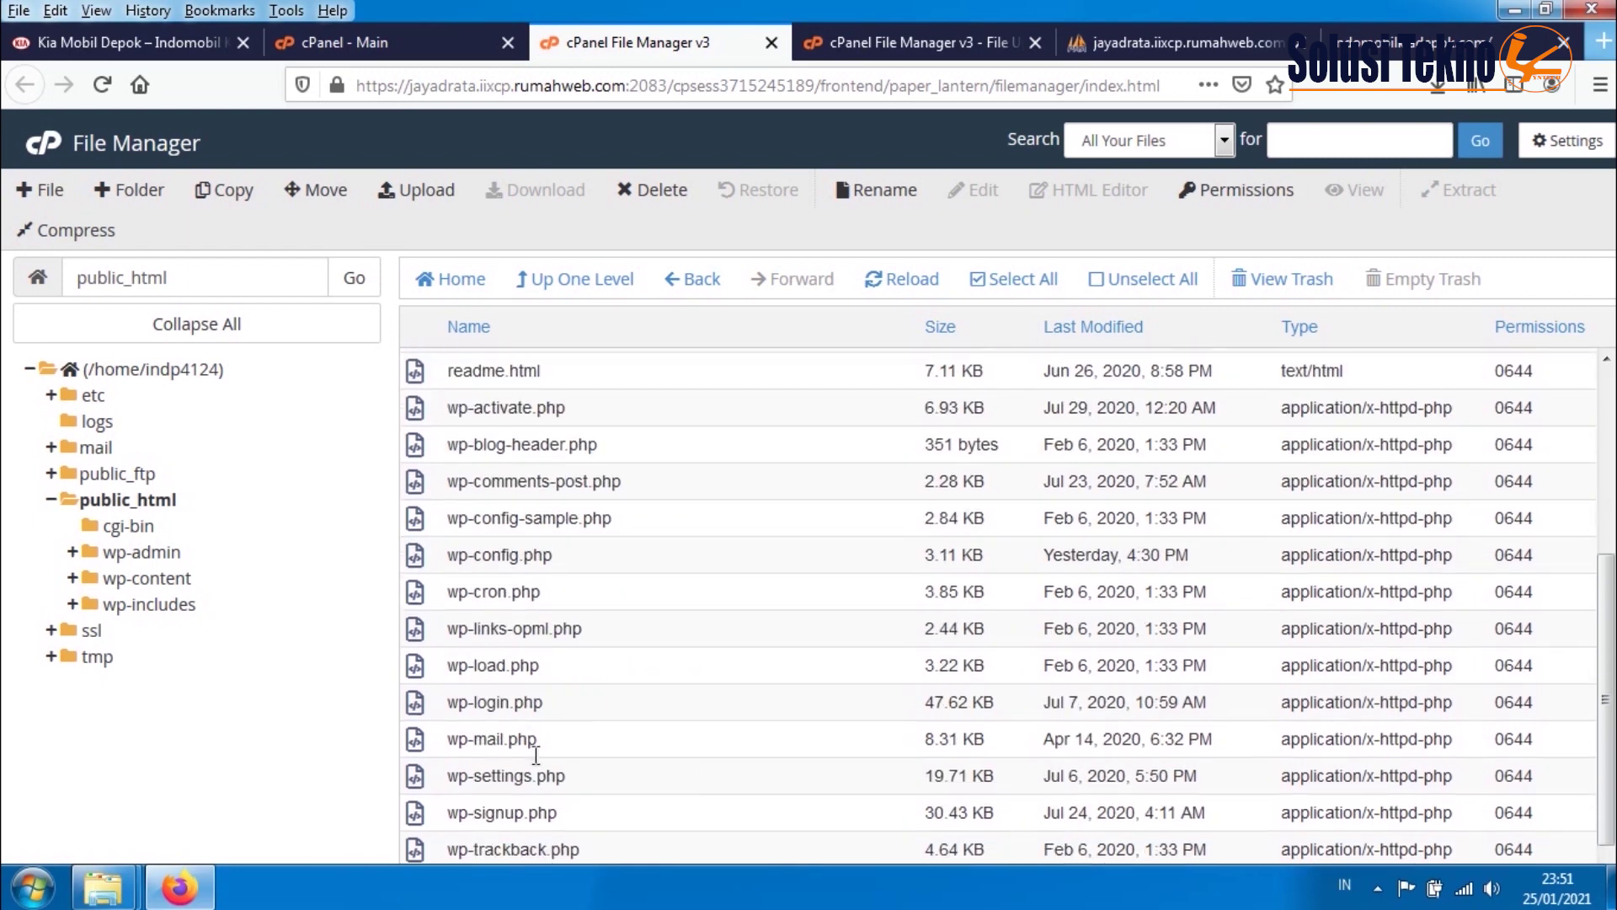
scroll(531, 765, up, 4)
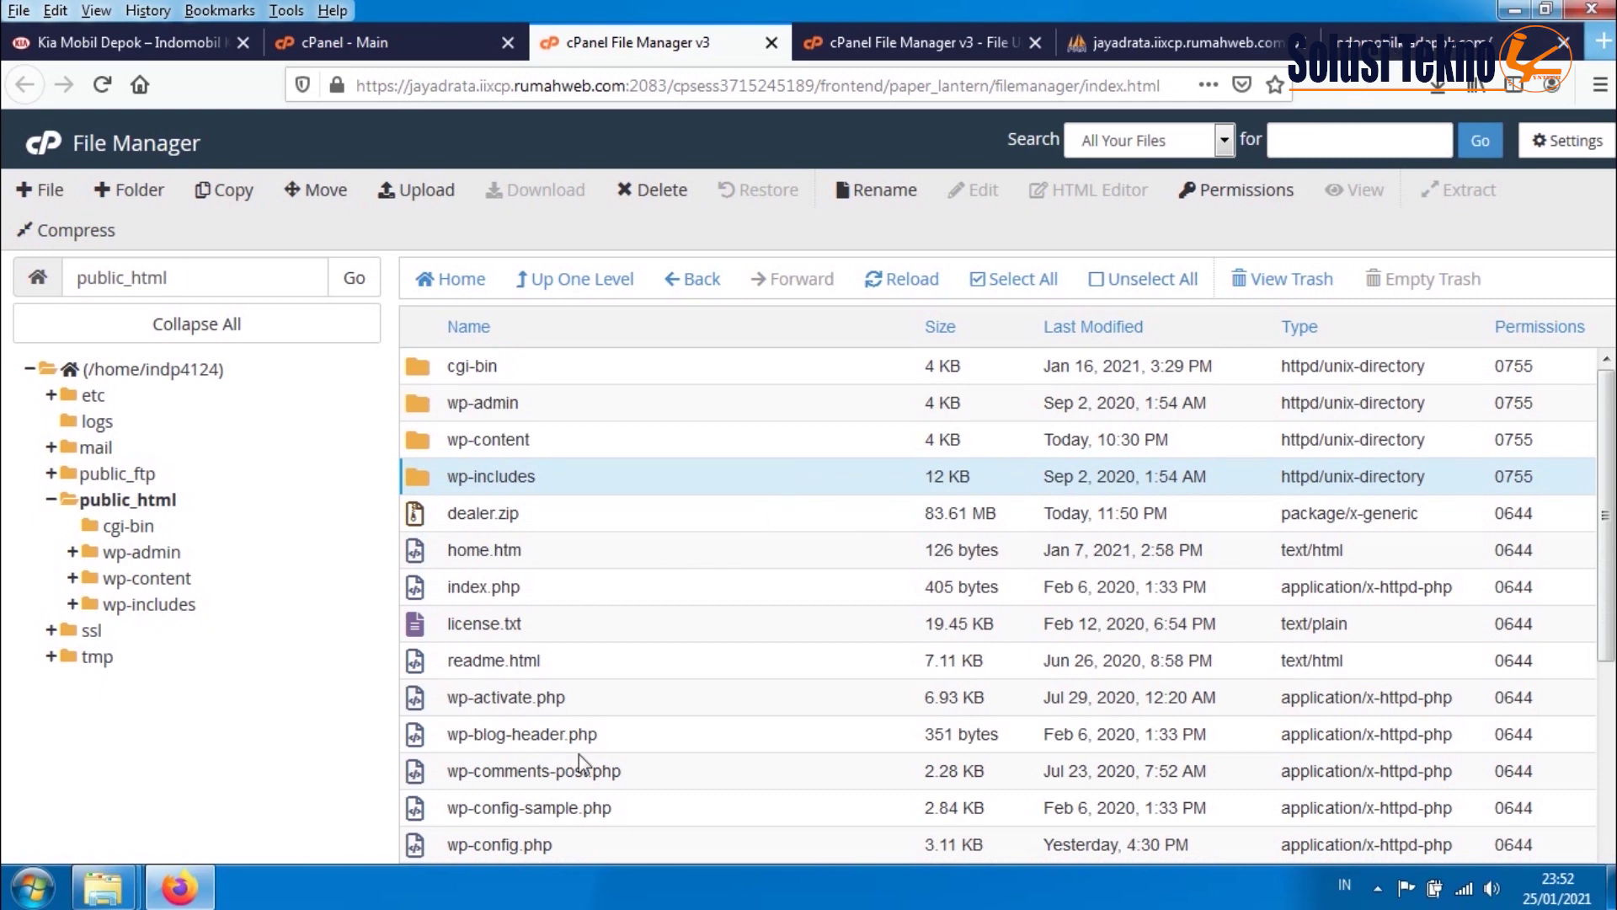
click(1390, 42)
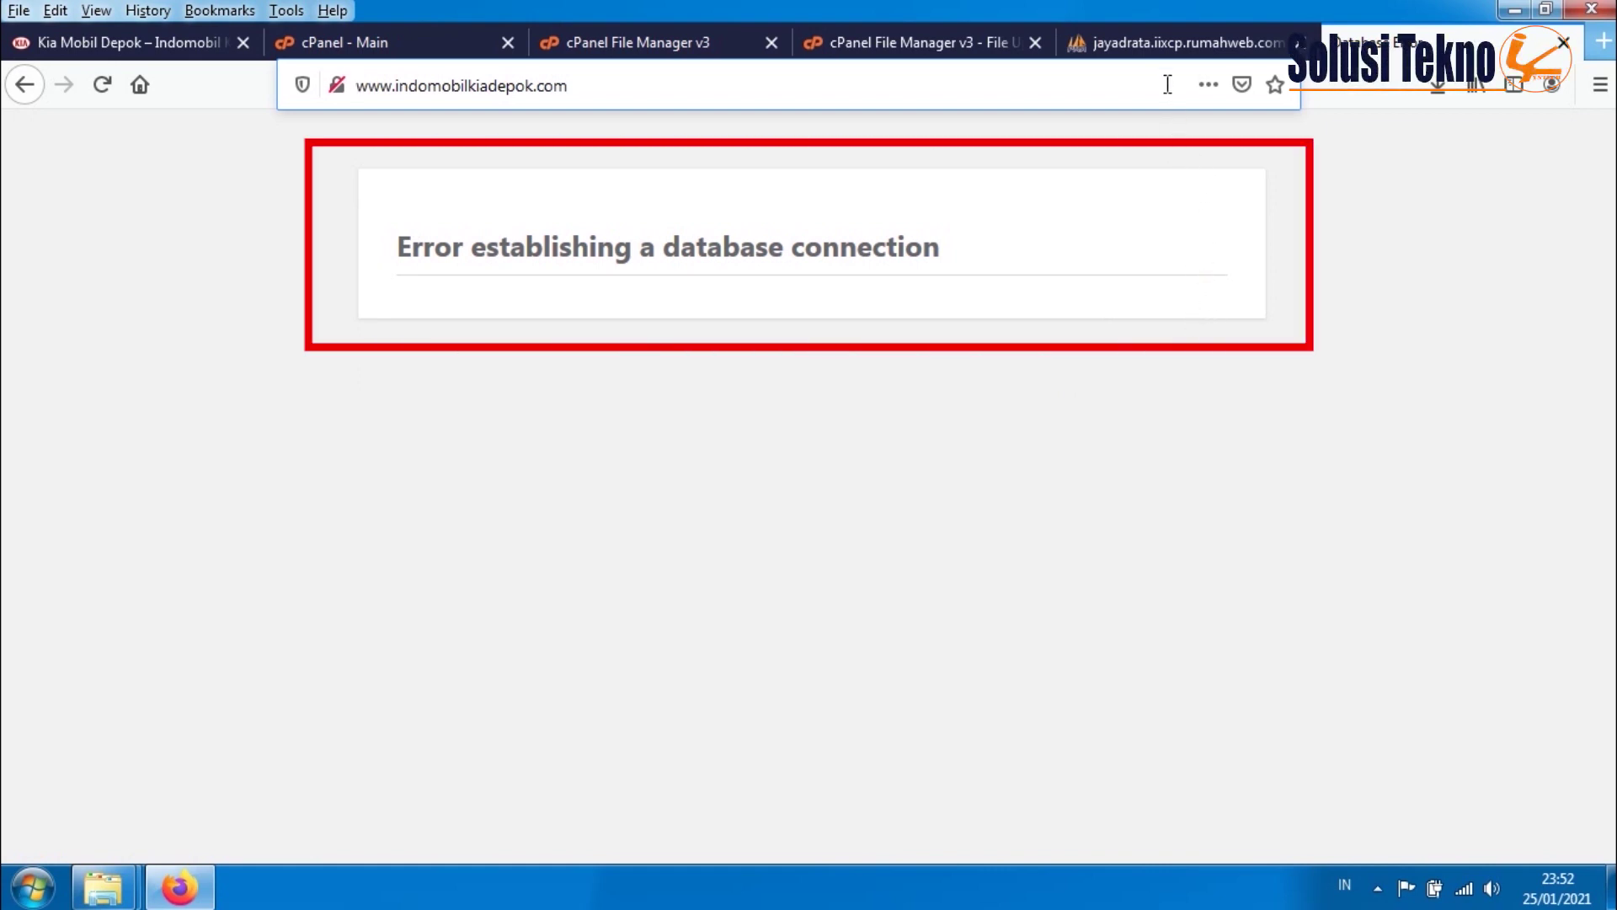
- Open wp-config.php in the code editor to review its local dealerdb/localhost MySQL settings
click(651, 48)
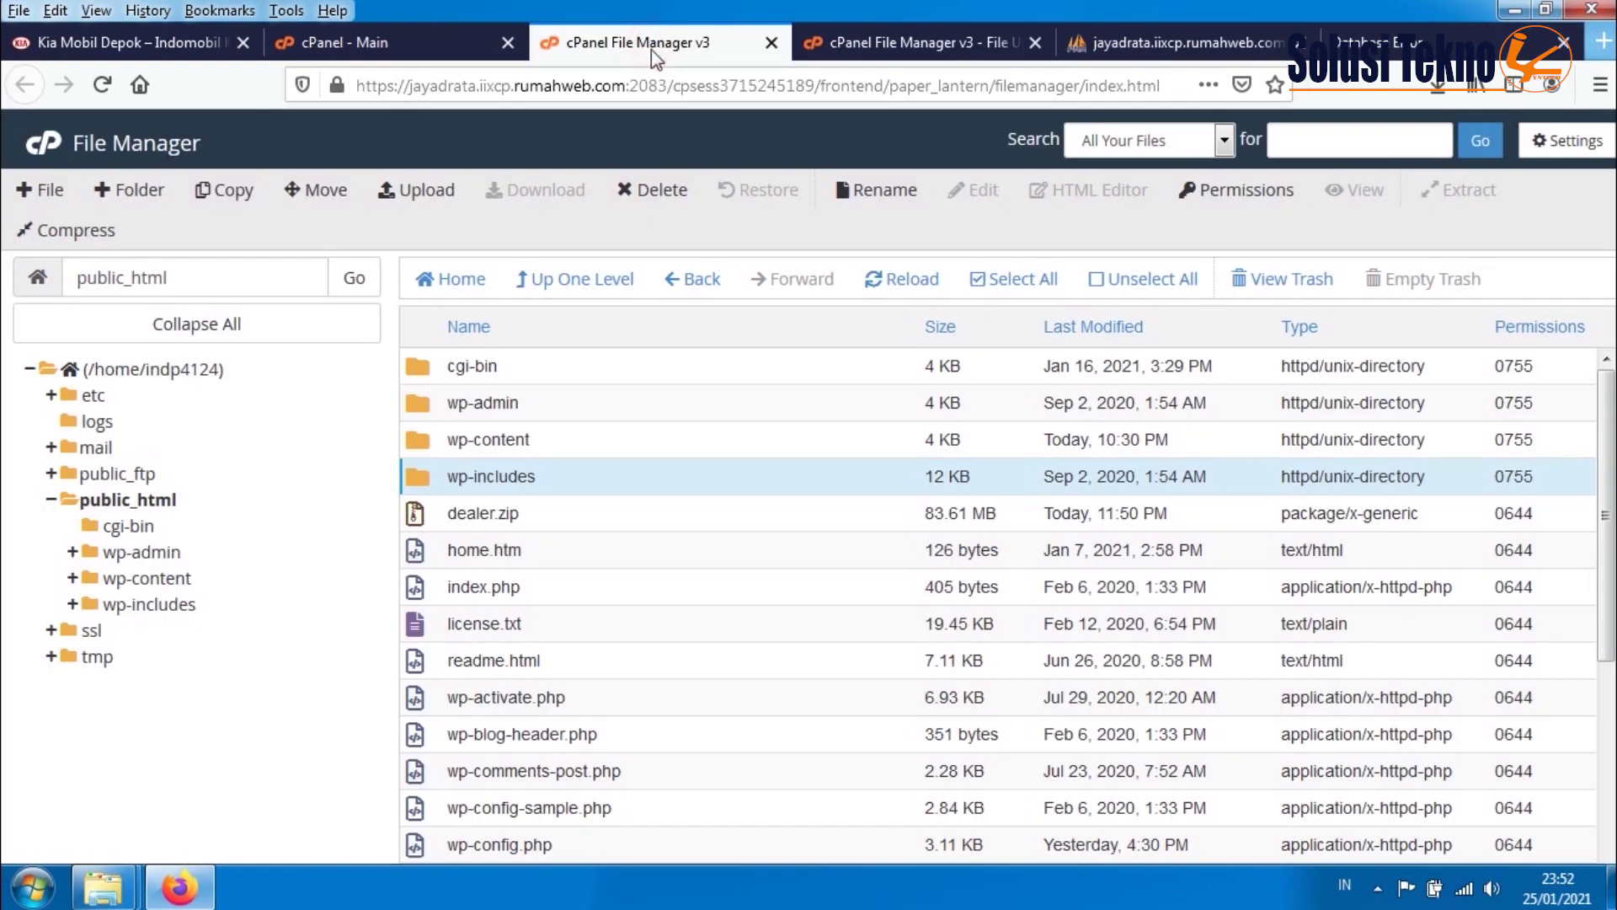
scroll(506, 549, down, 3)
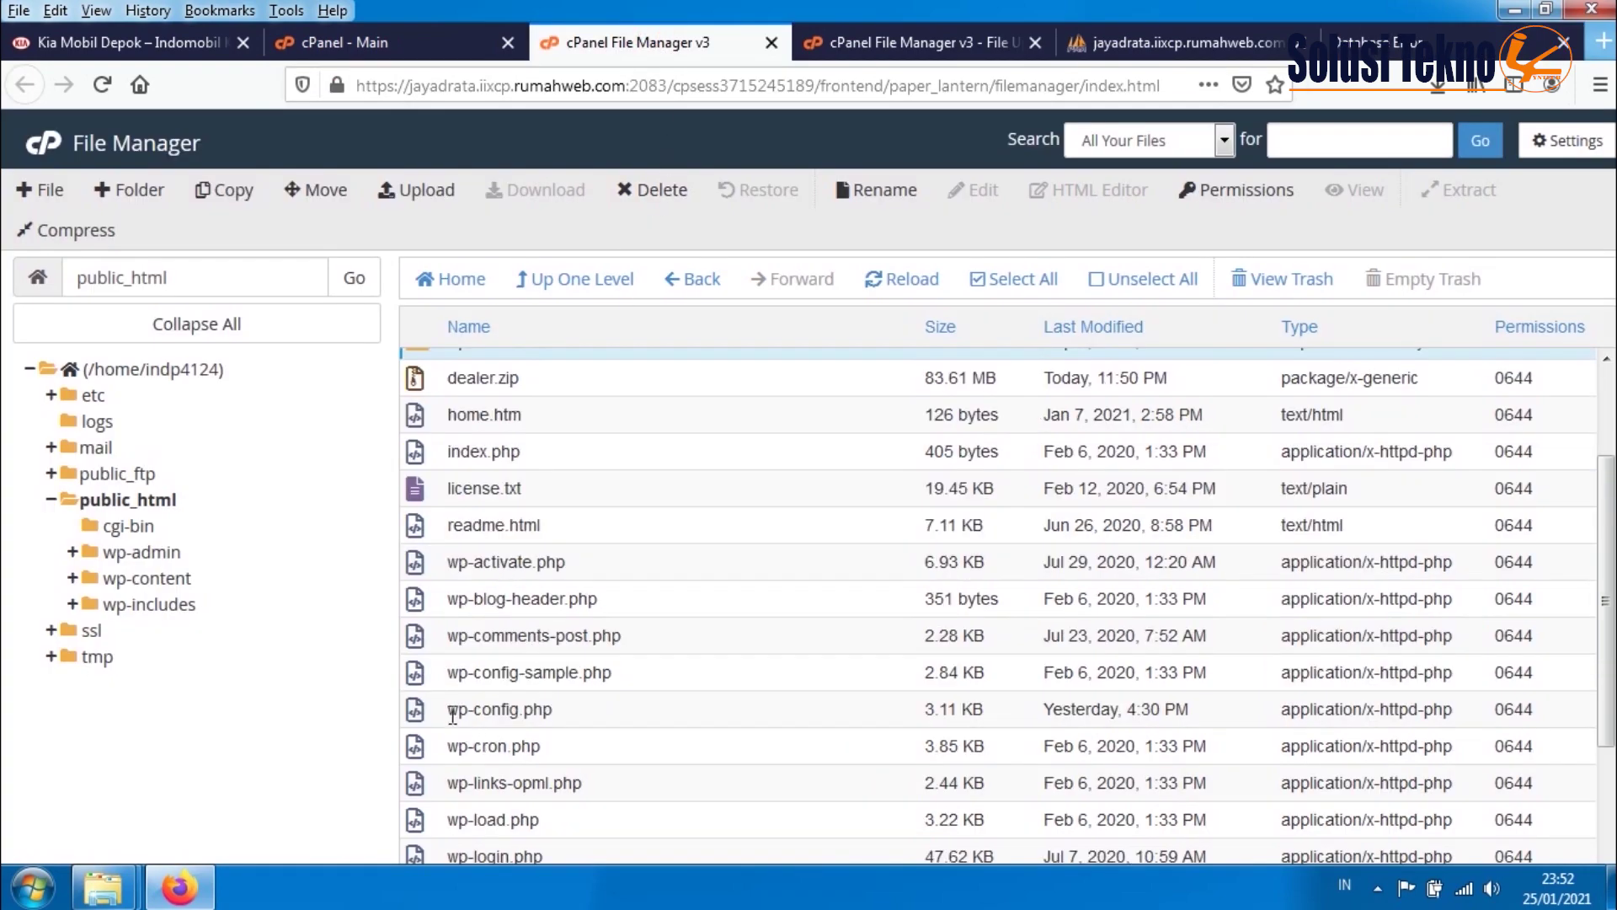
click(421, 722)
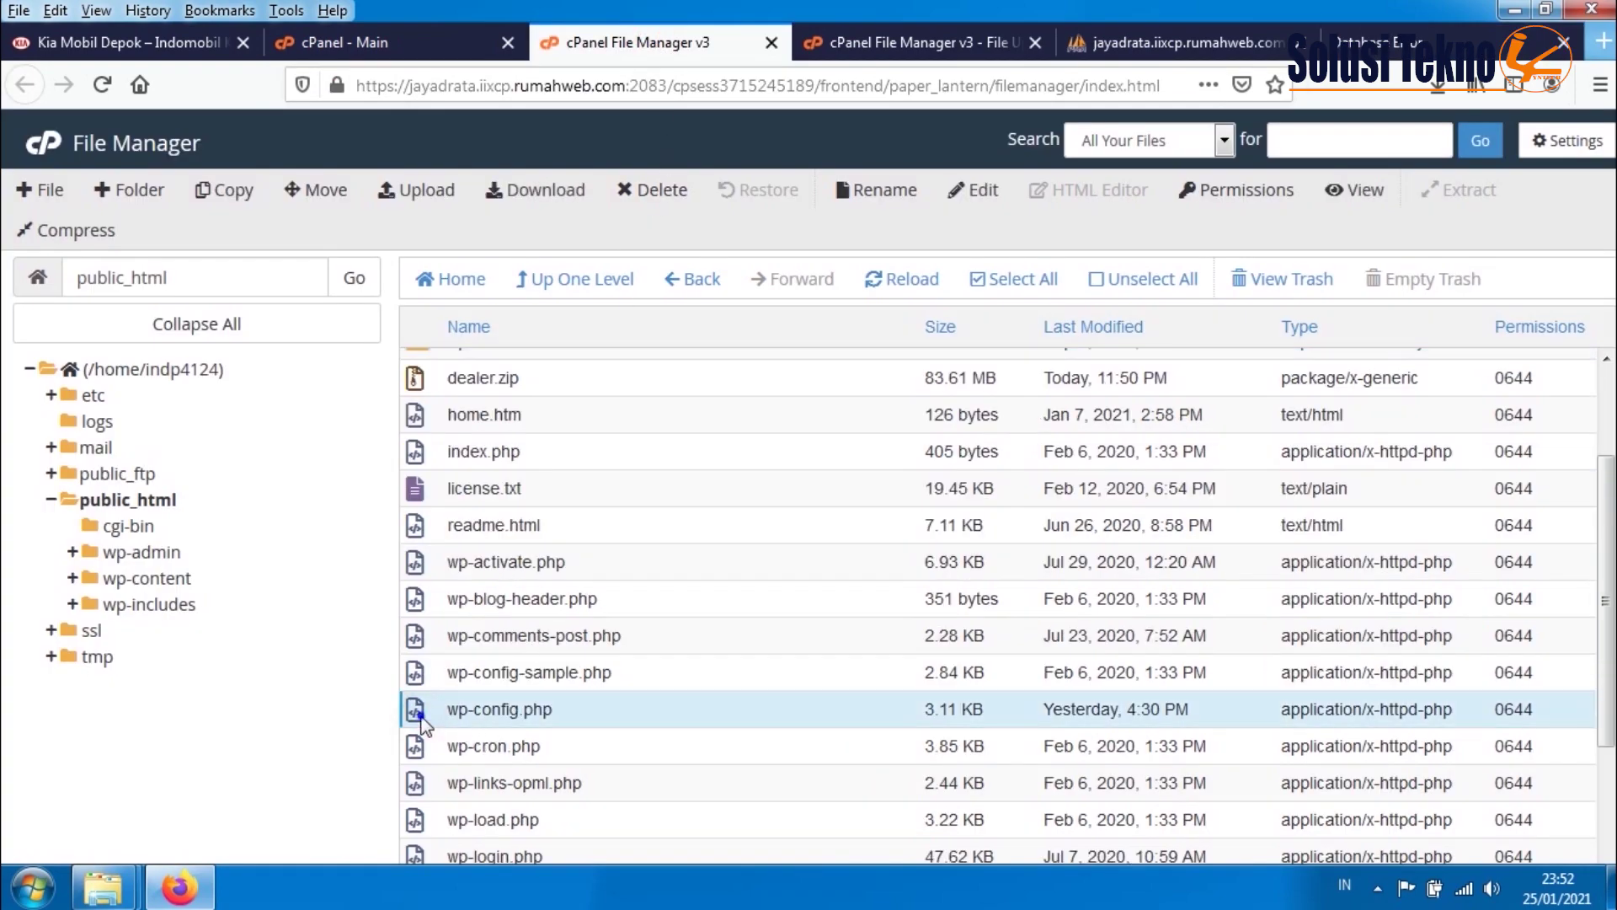
click(453, 718)
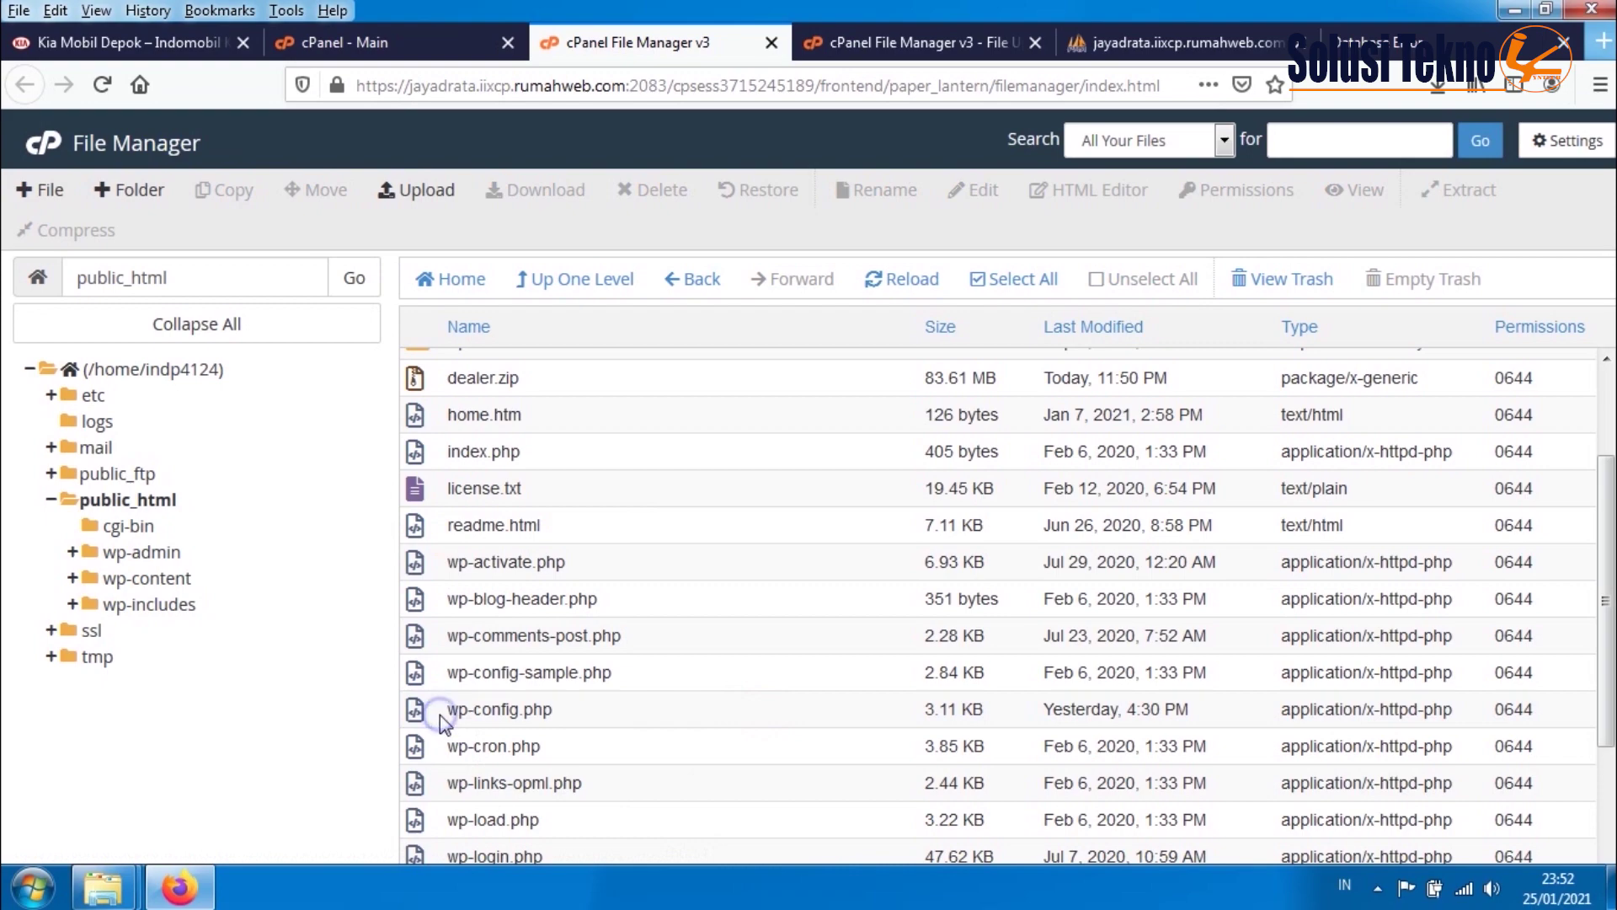
right_click(440, 715)
click(496, 628)
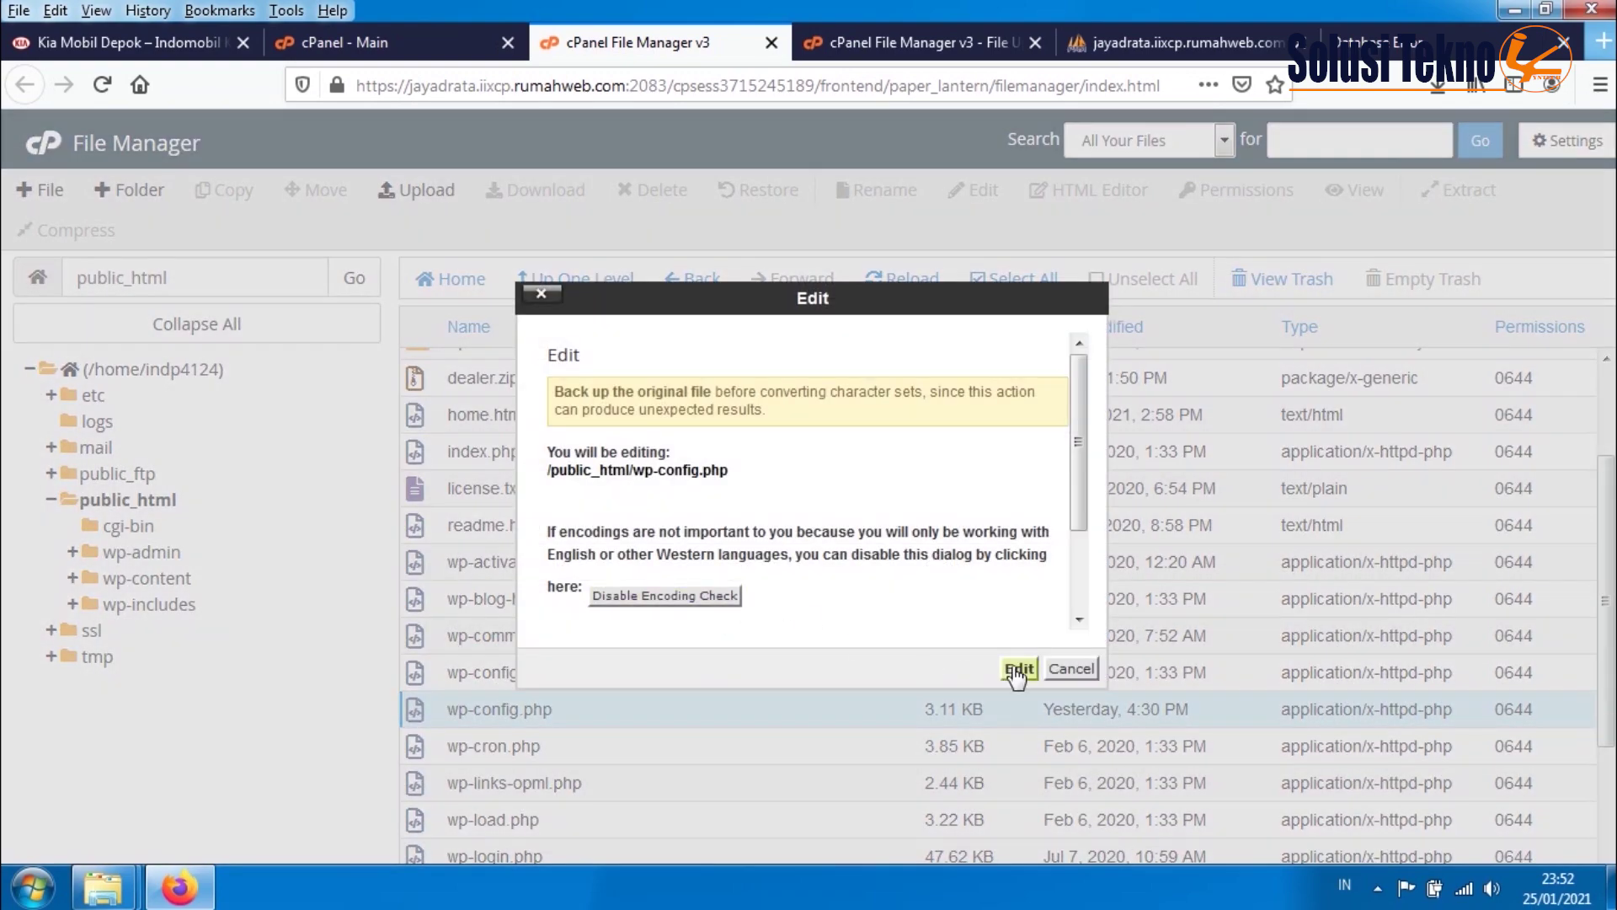
click(1016, 666)
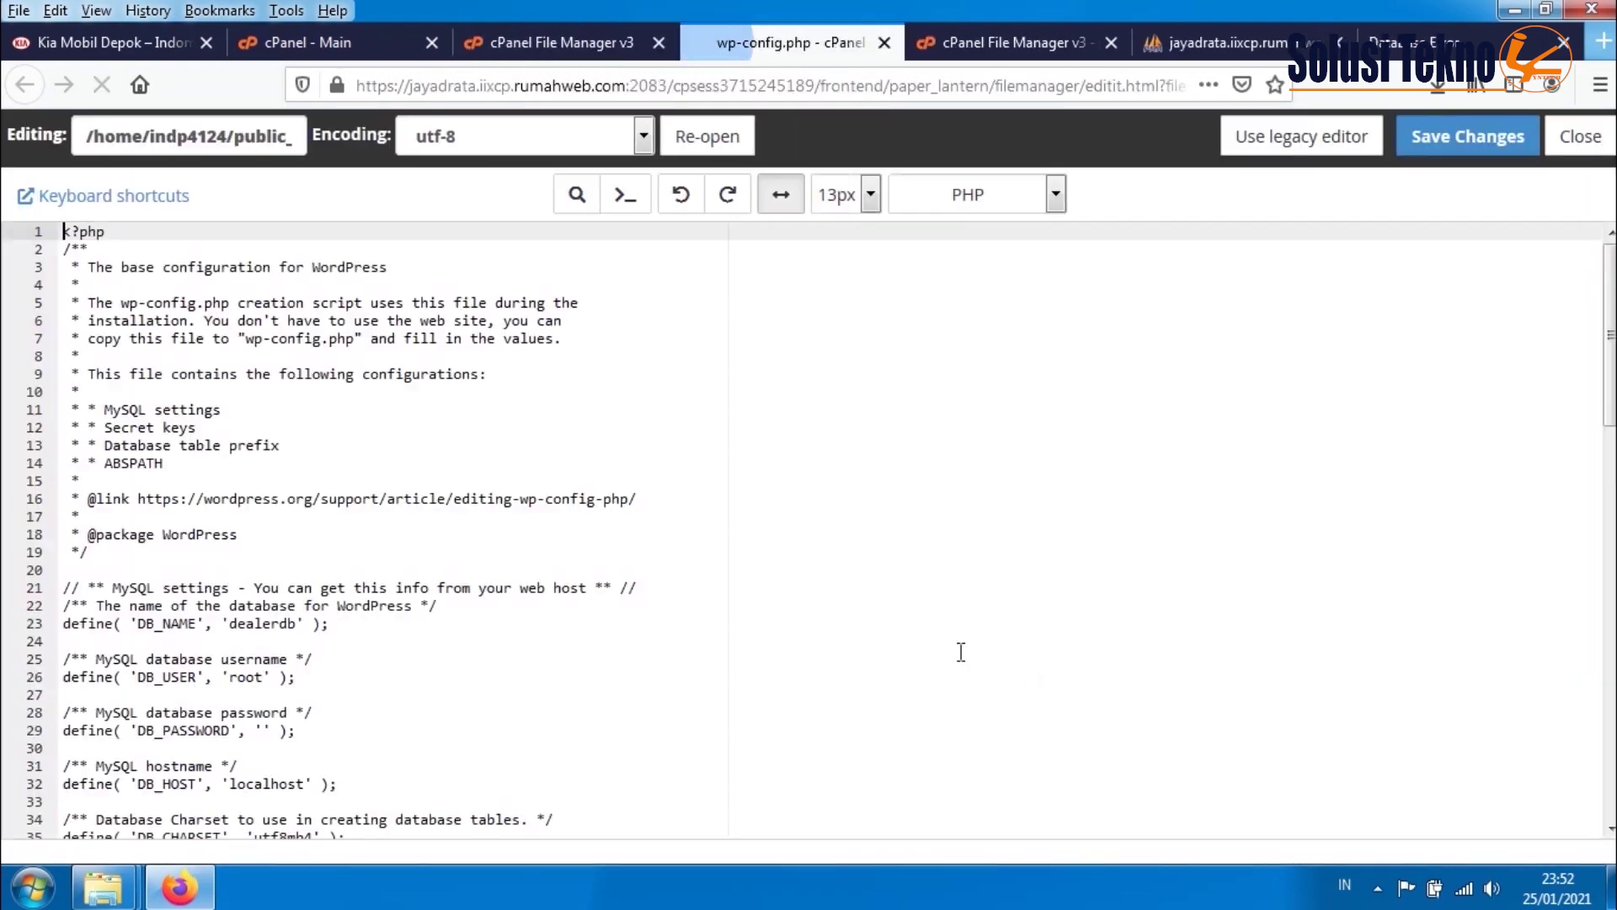
scroll(345, 649, down, 3)
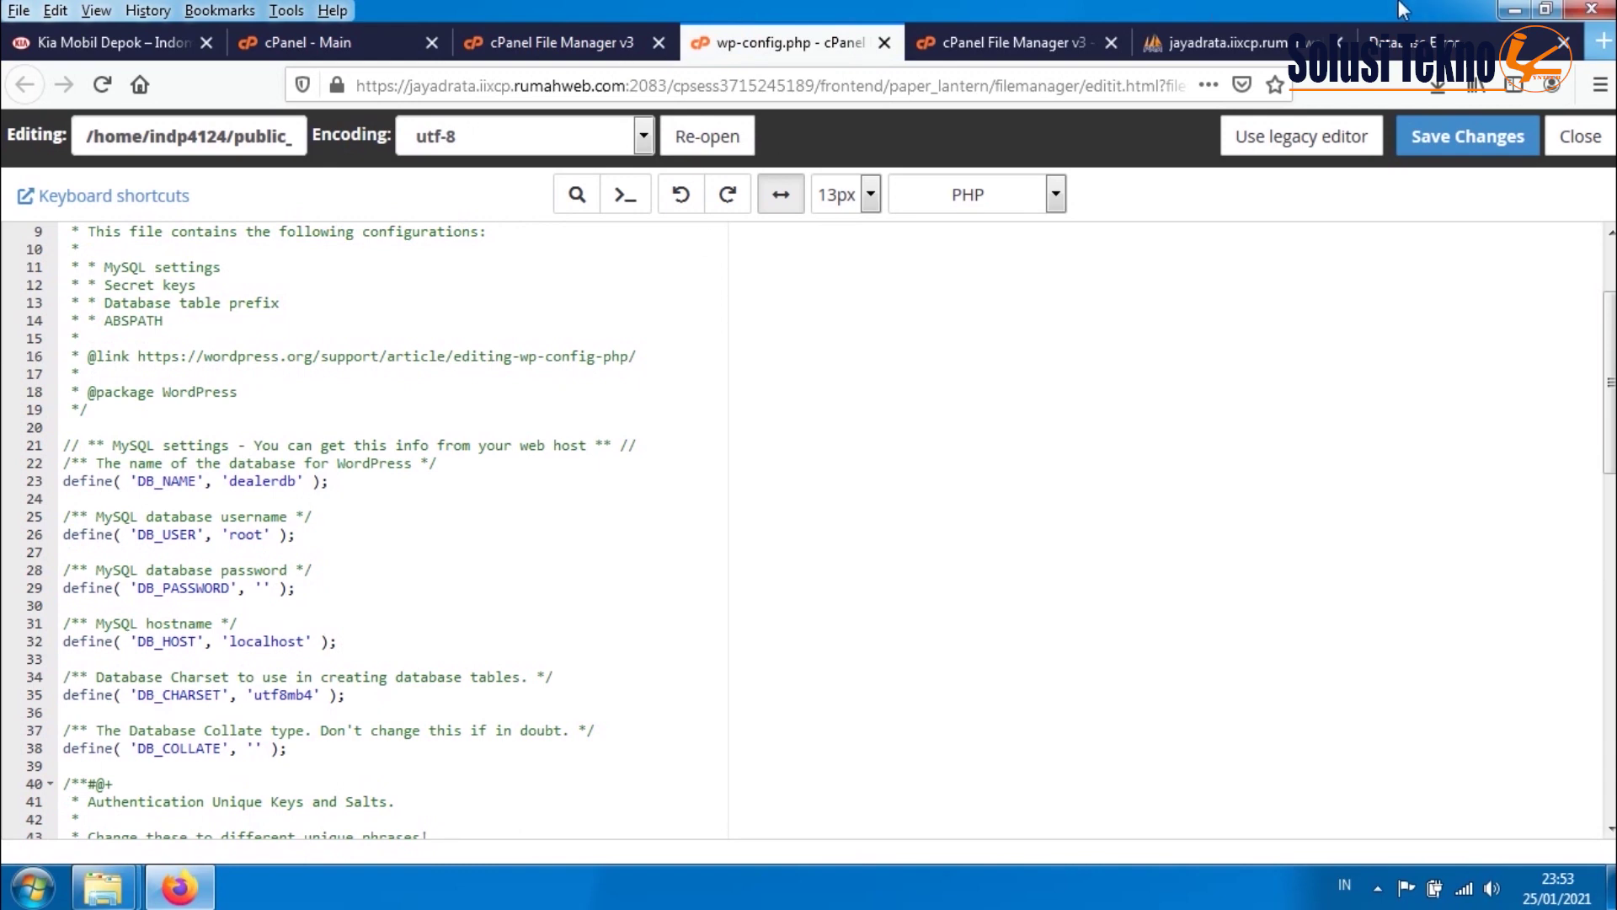
click(517, 43)
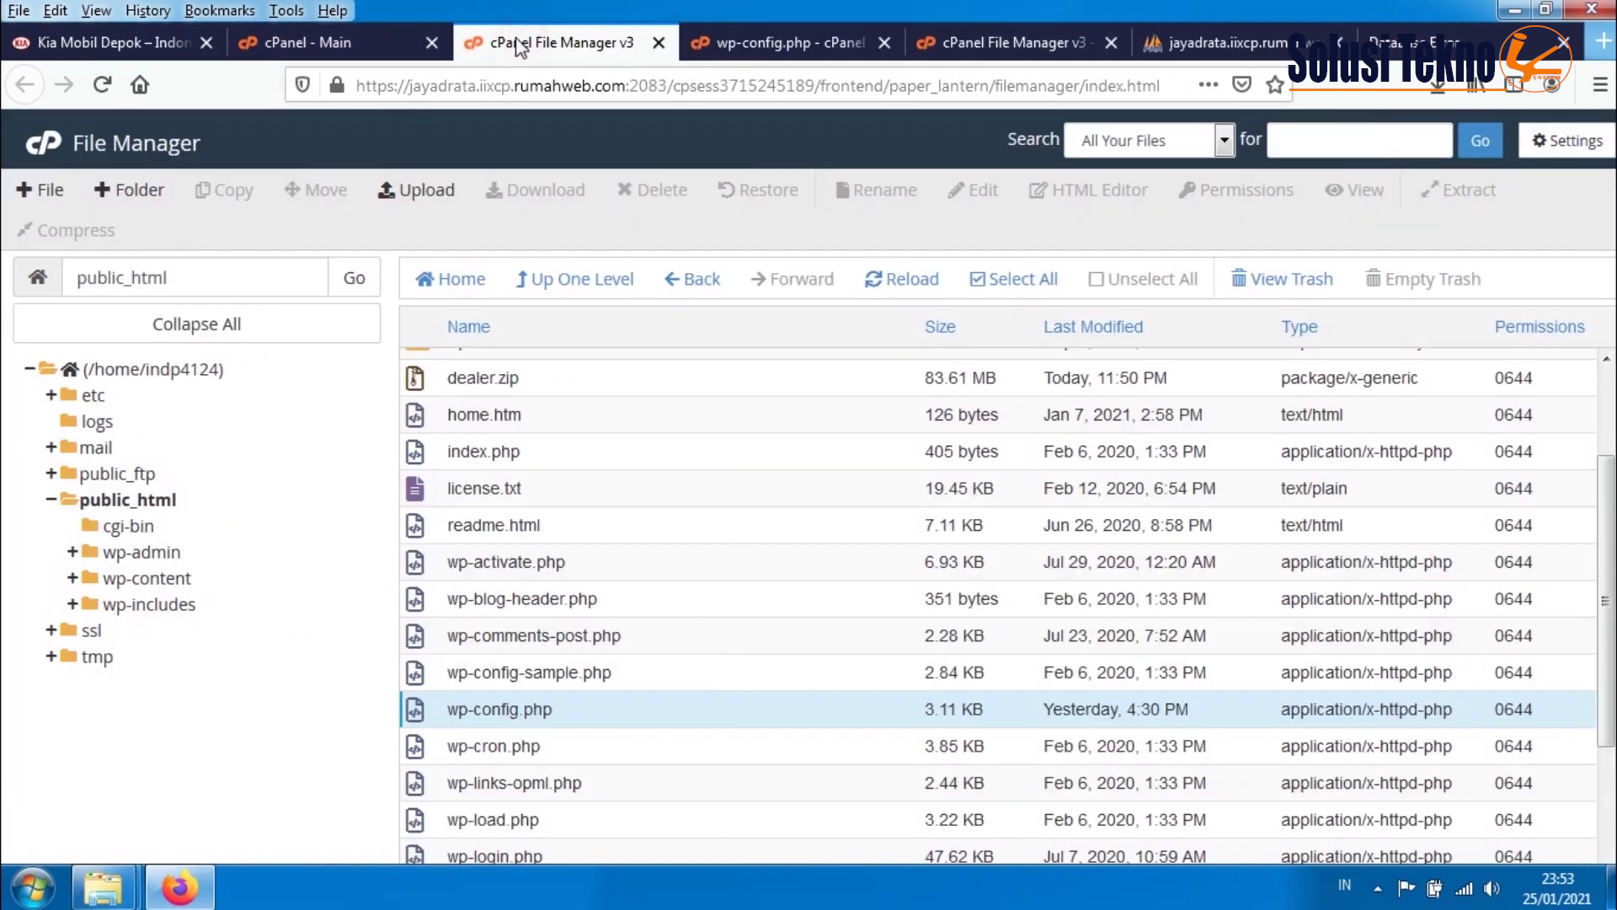
- Replace DB_NAME dealerdb with the hosting database name indp4124_indokiadb copied from MySQL Databases
click(321, 46)
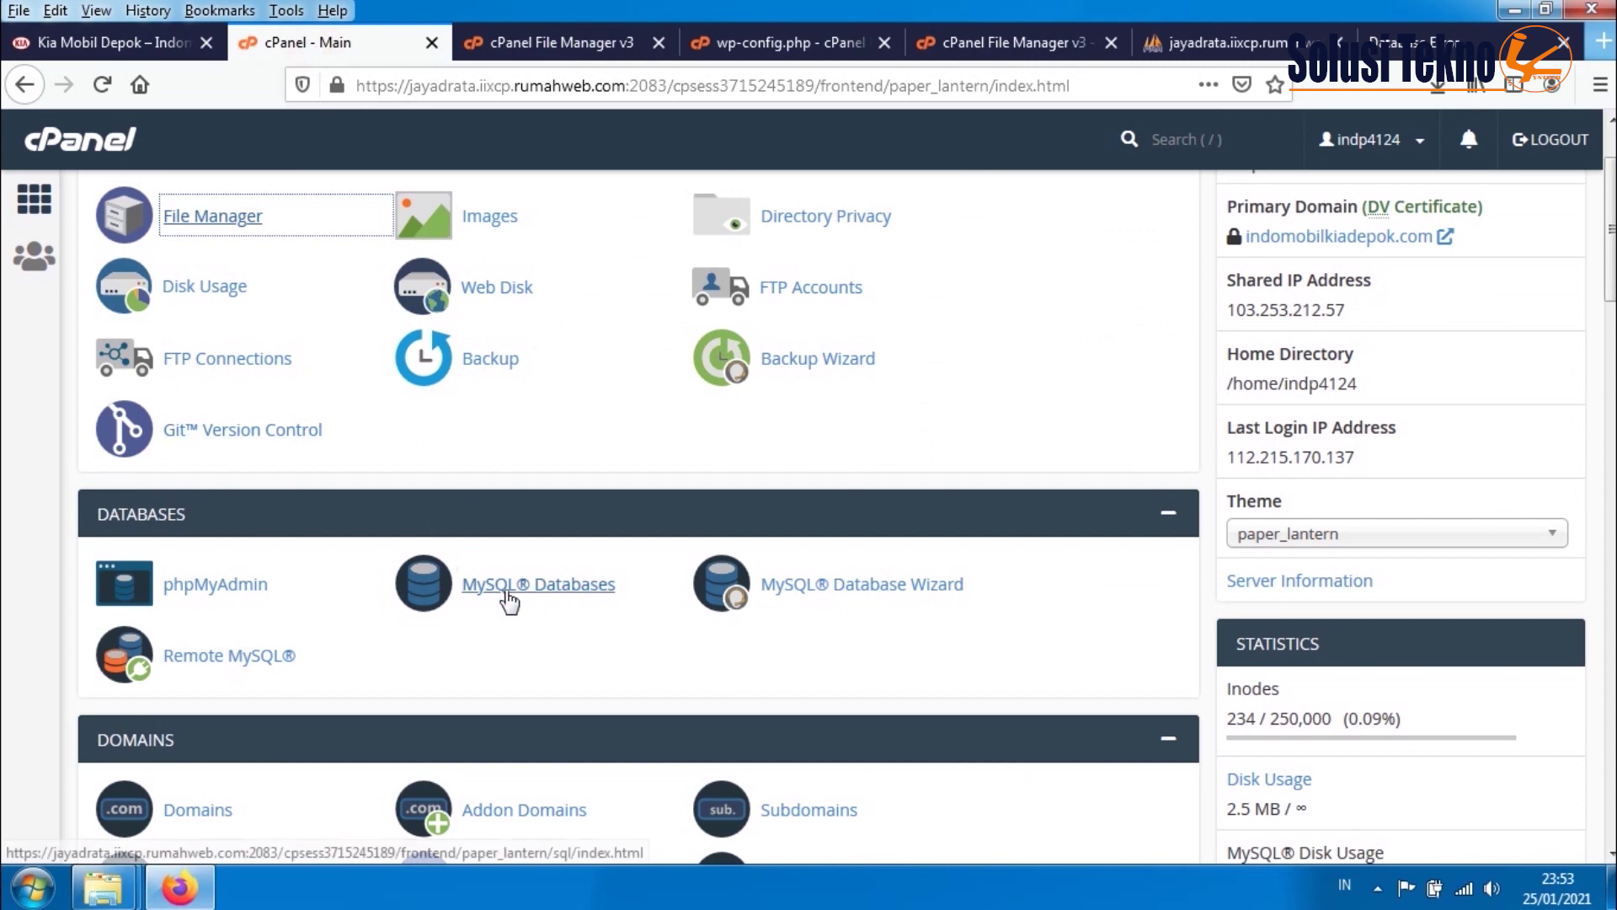
click(509, 598)
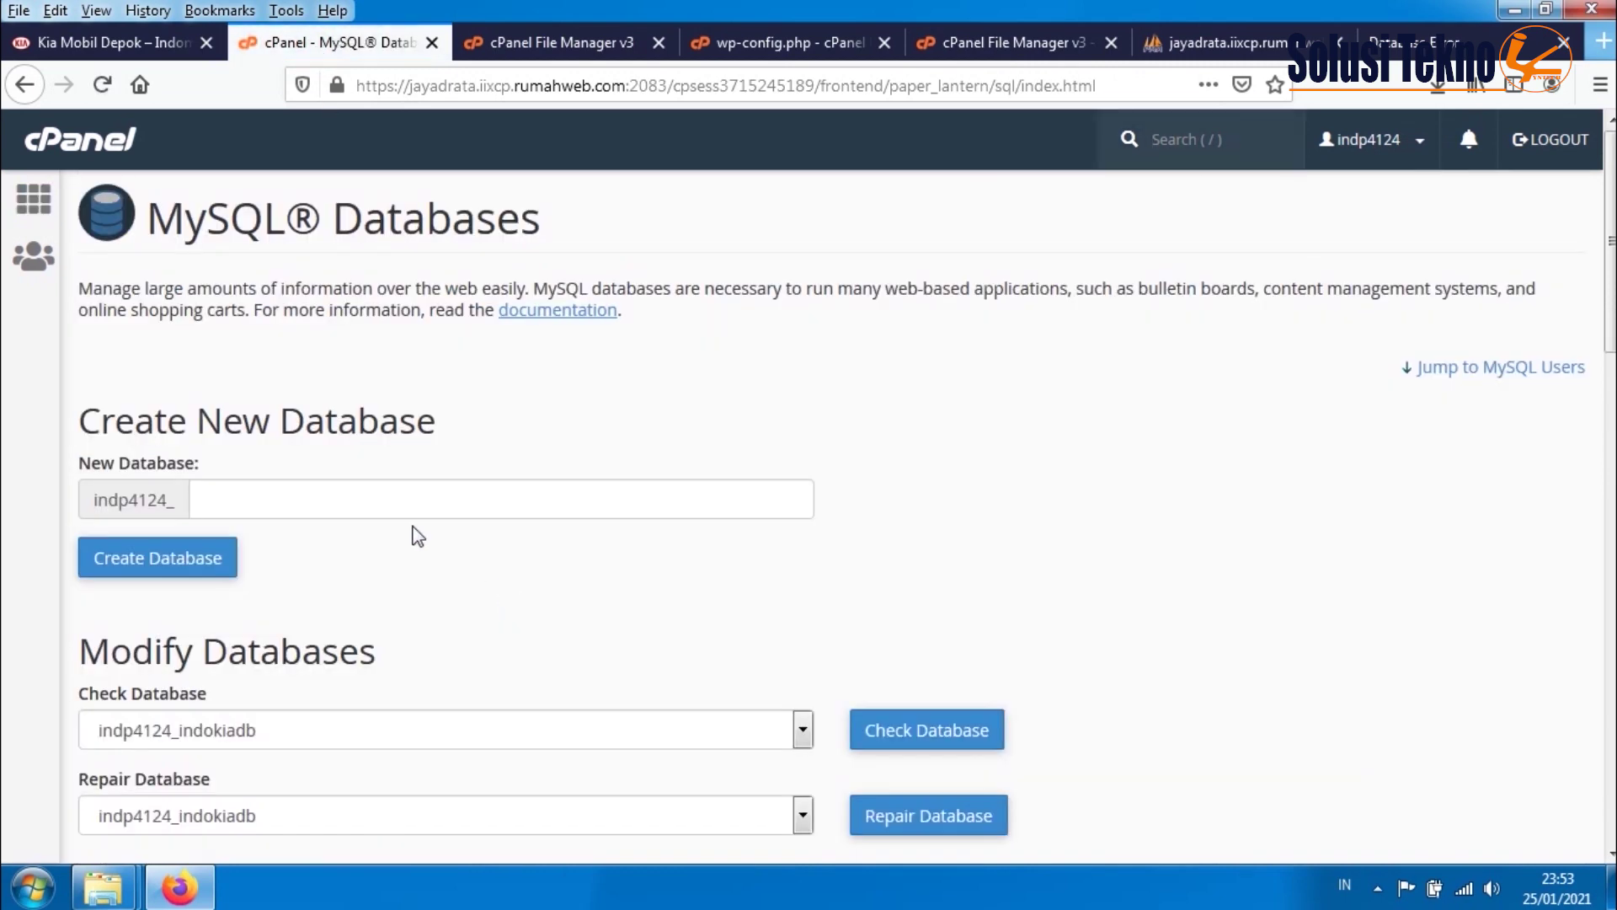
scroll(416, 529, down, 5)
drag(246, 590, 91, 588)
click(169, 661)
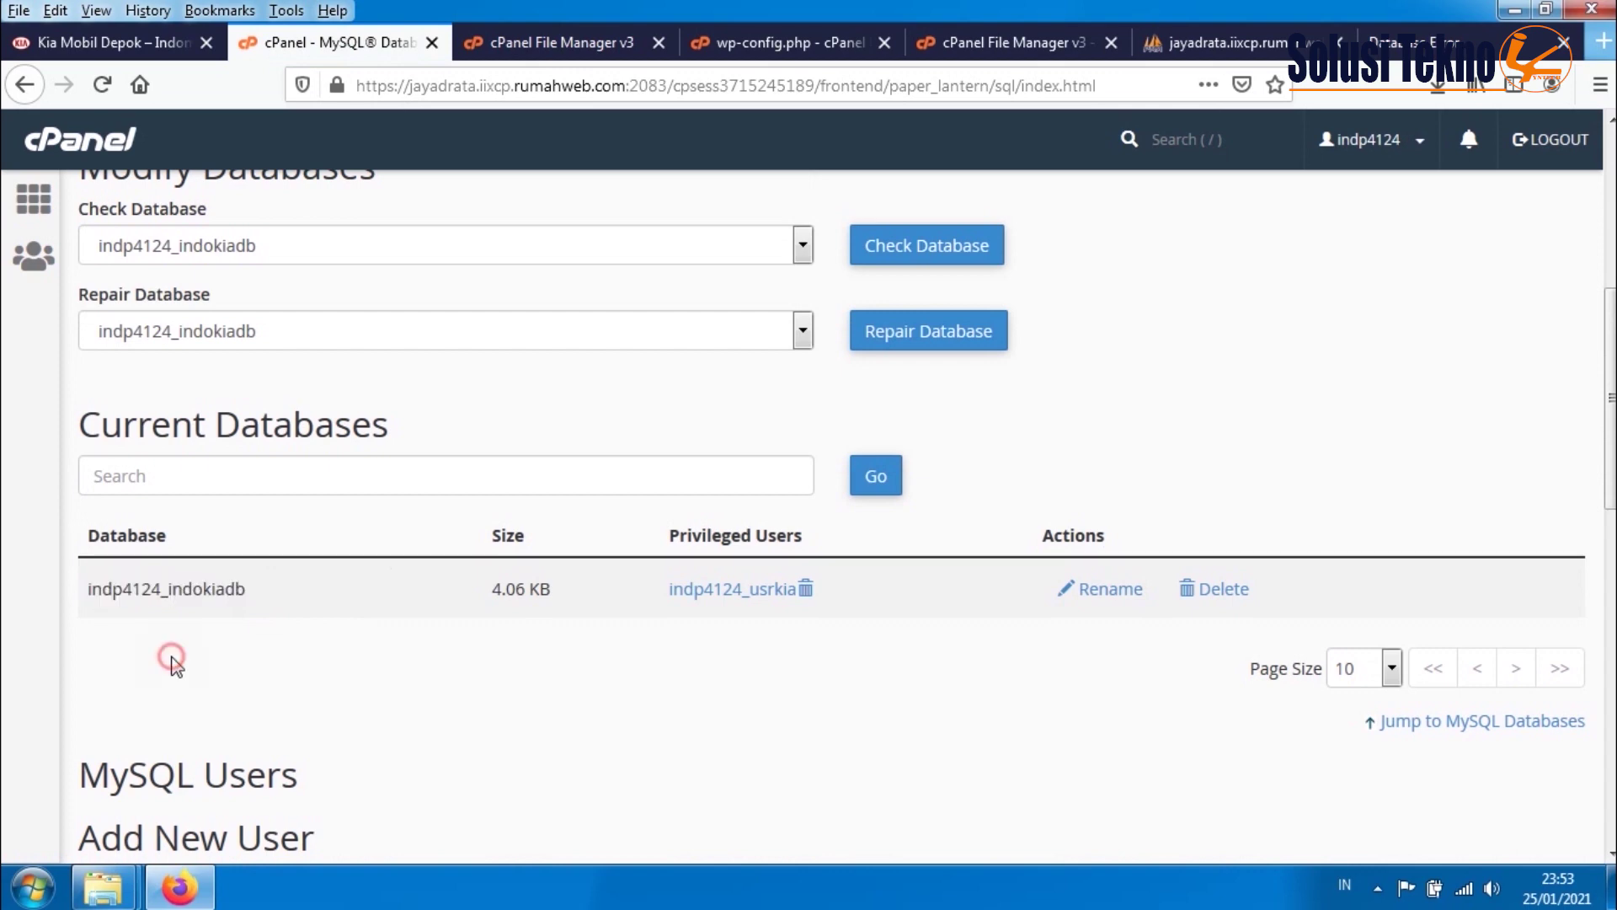
drag(253, 589, 88, 588)
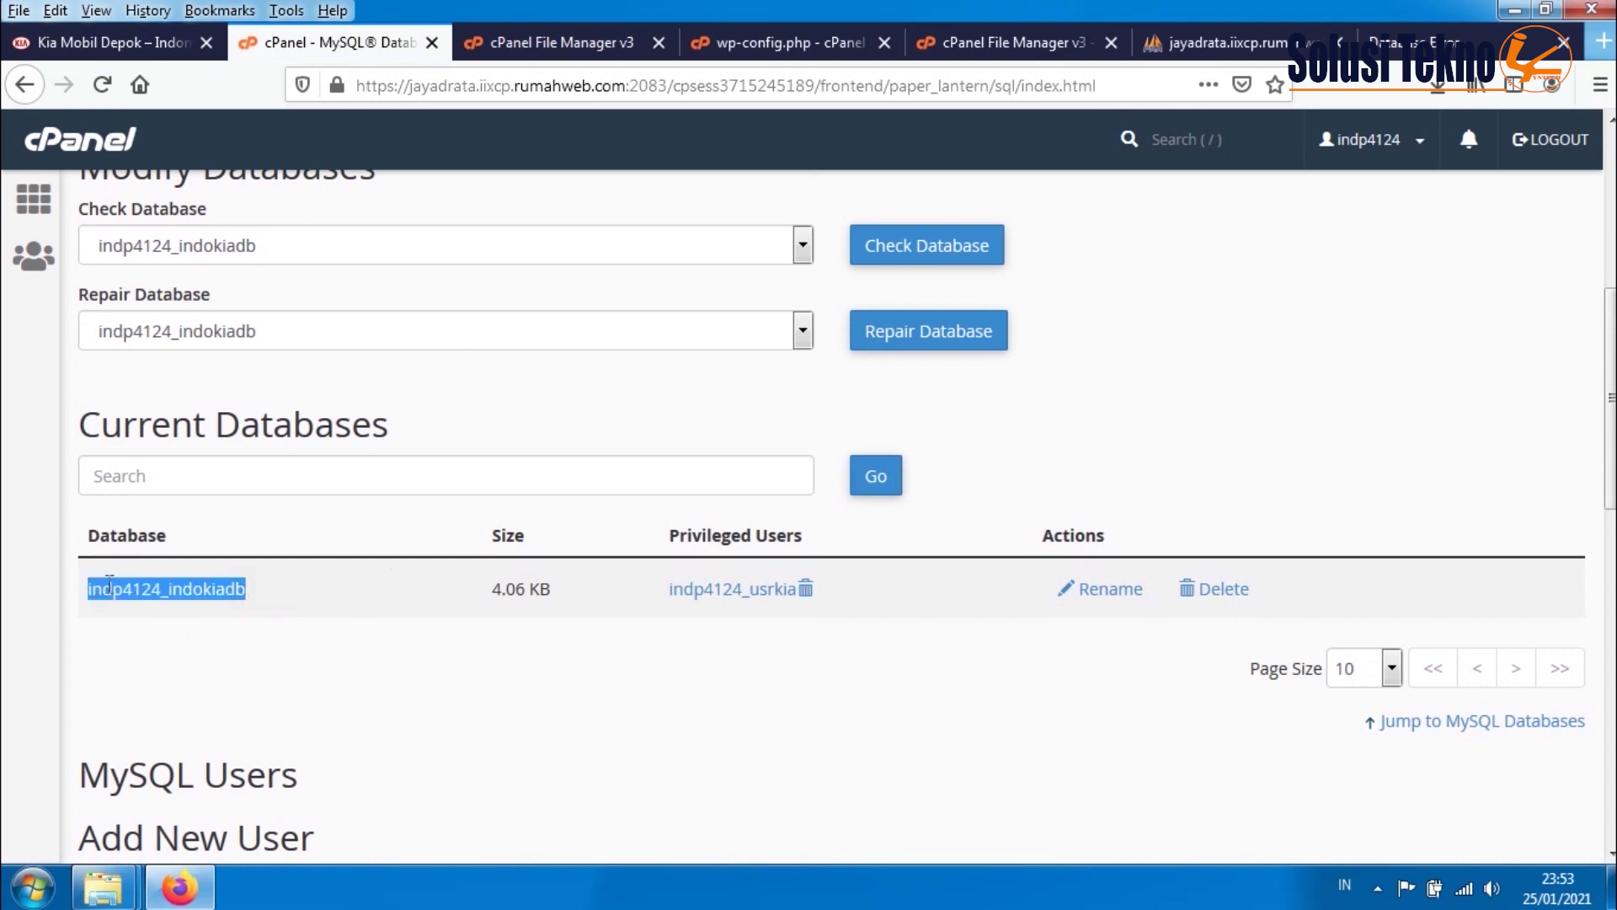
right_click(118, 586)
click(169, 600)
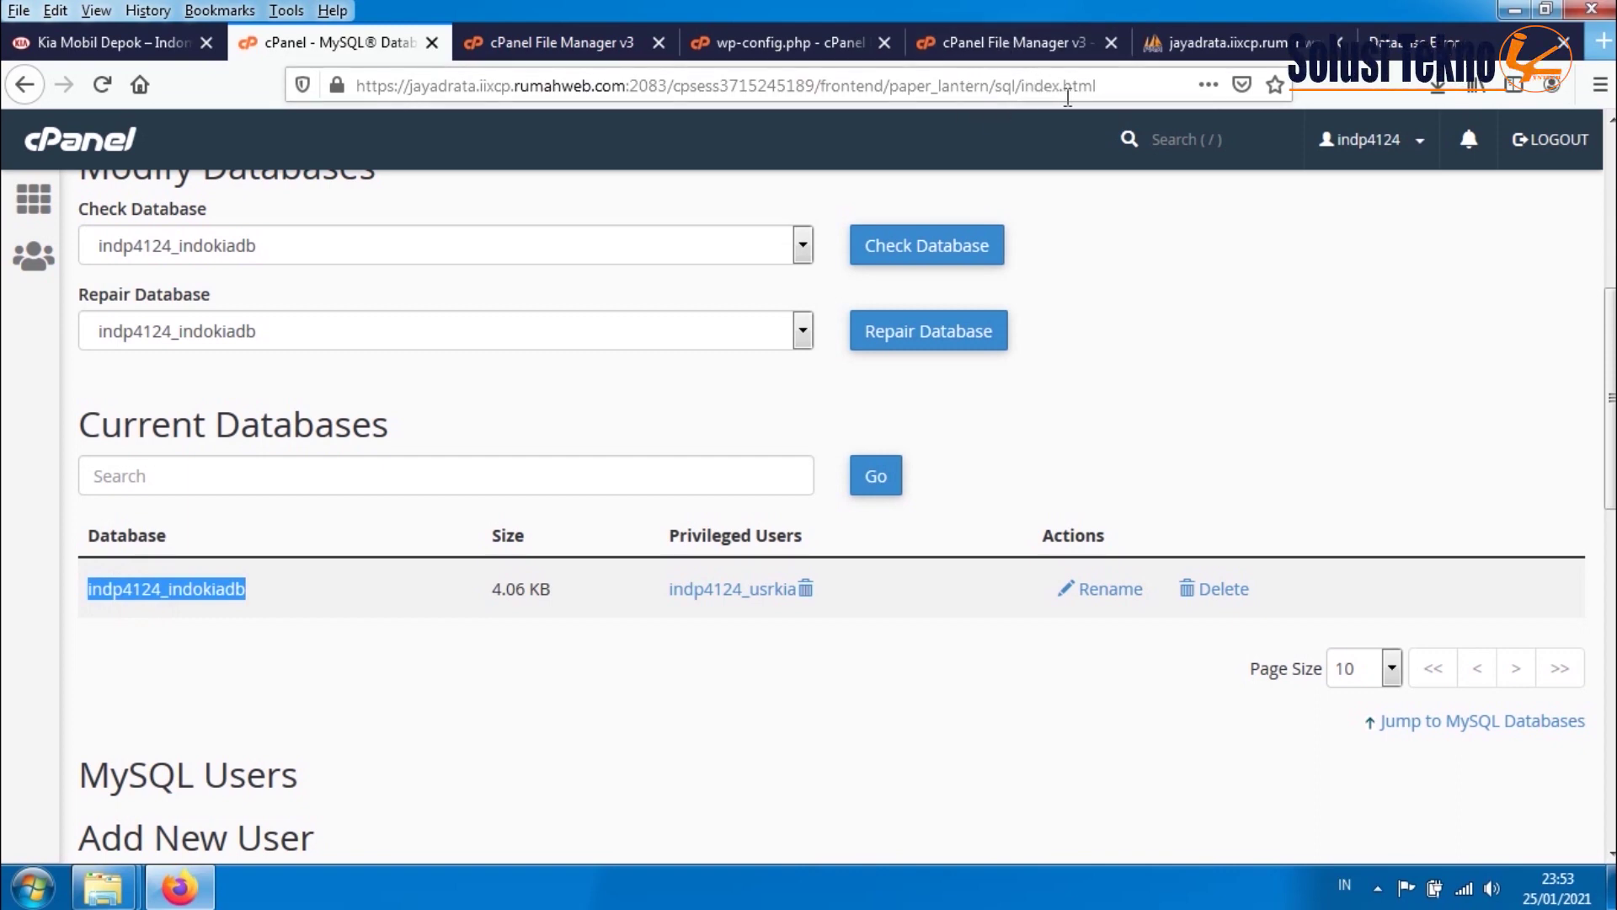
click(775, 44)
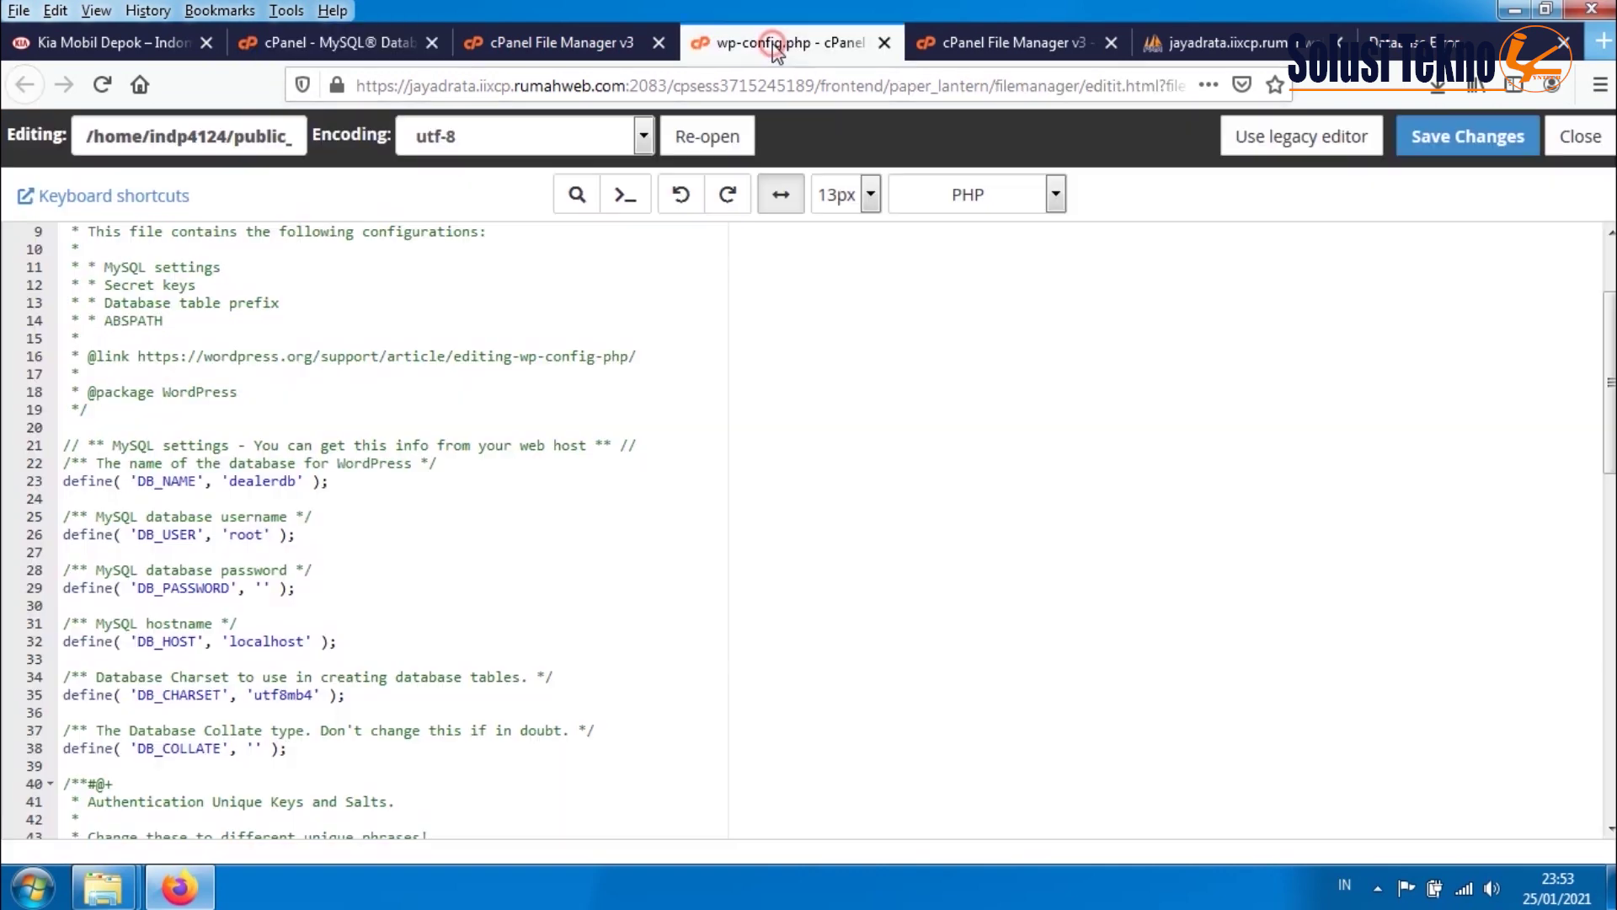
drag(301, 487, 232, 492)
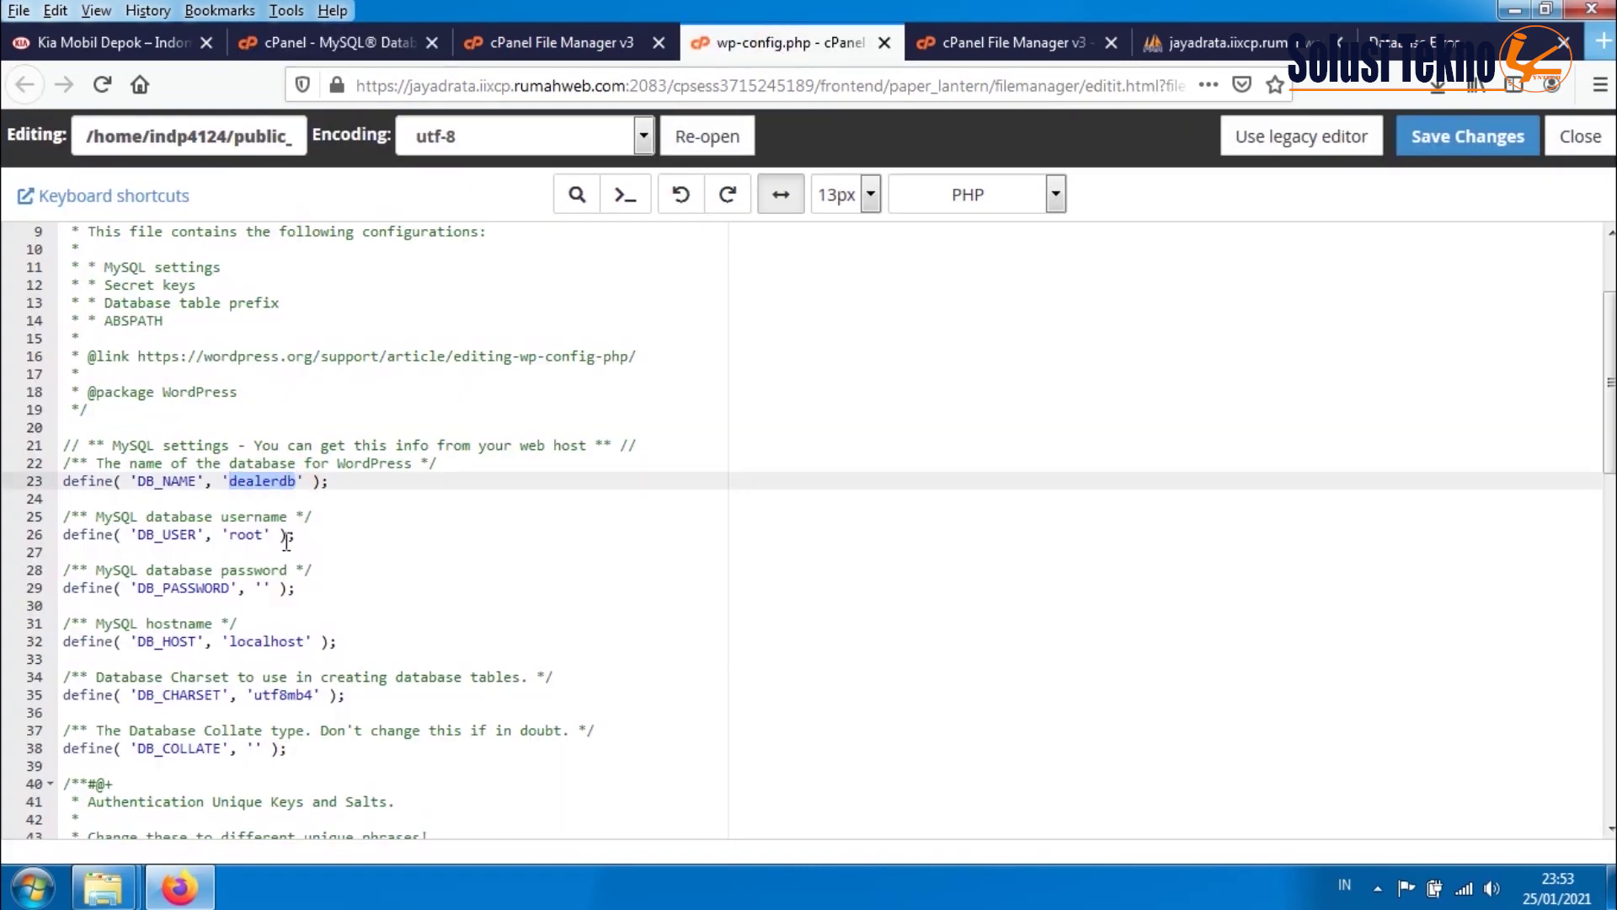
key(ctrl+v)
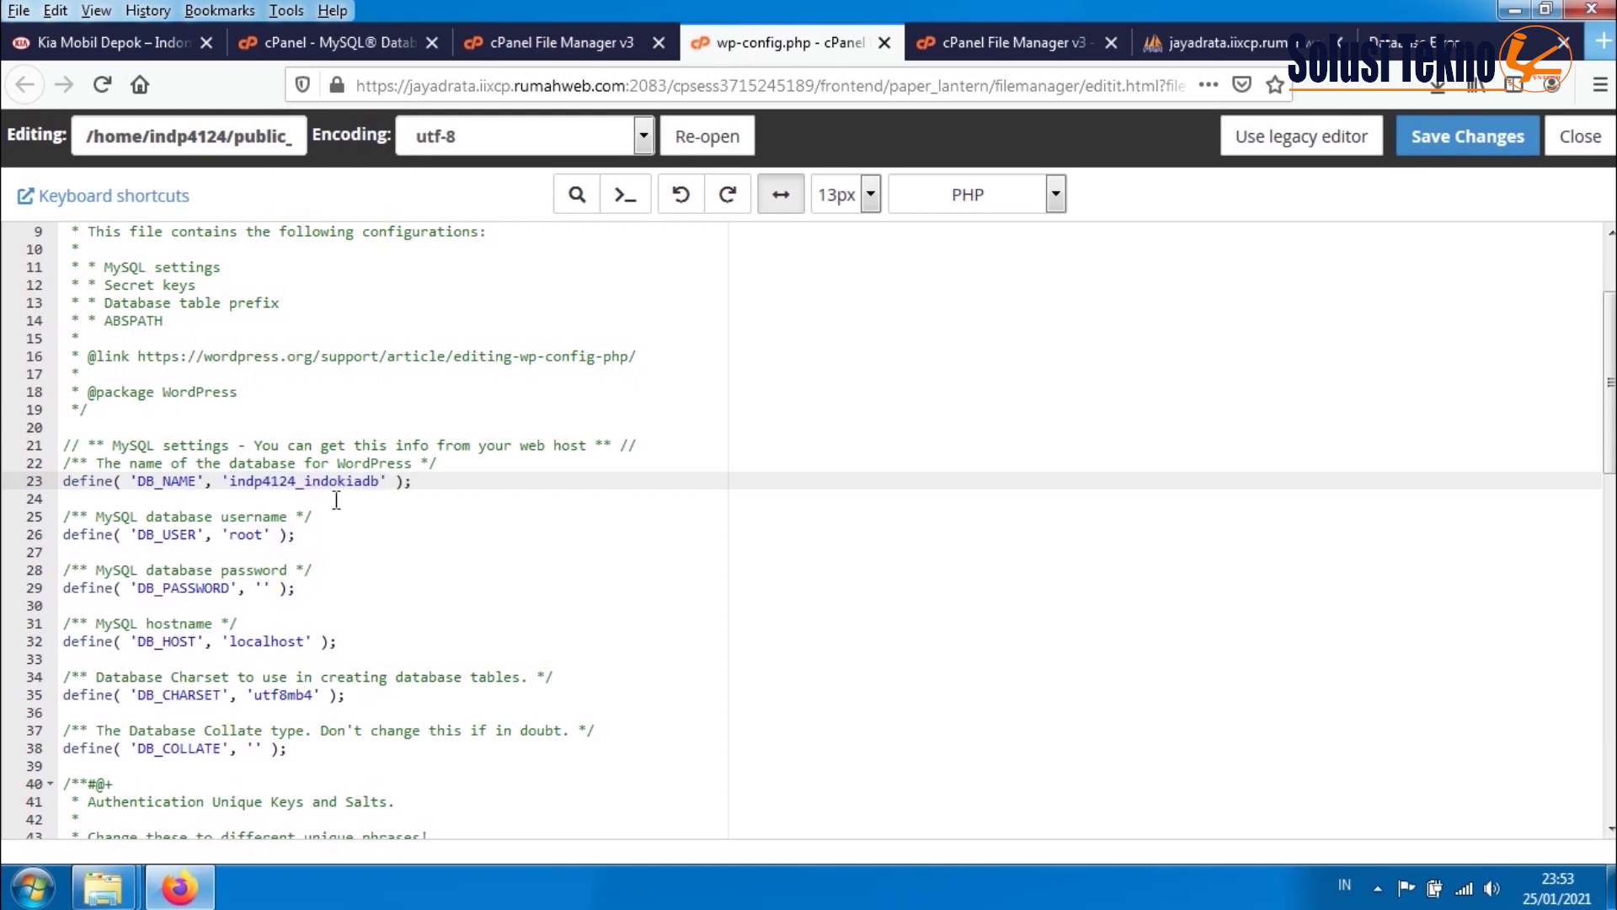
click(260, 539)
click(347, 41)
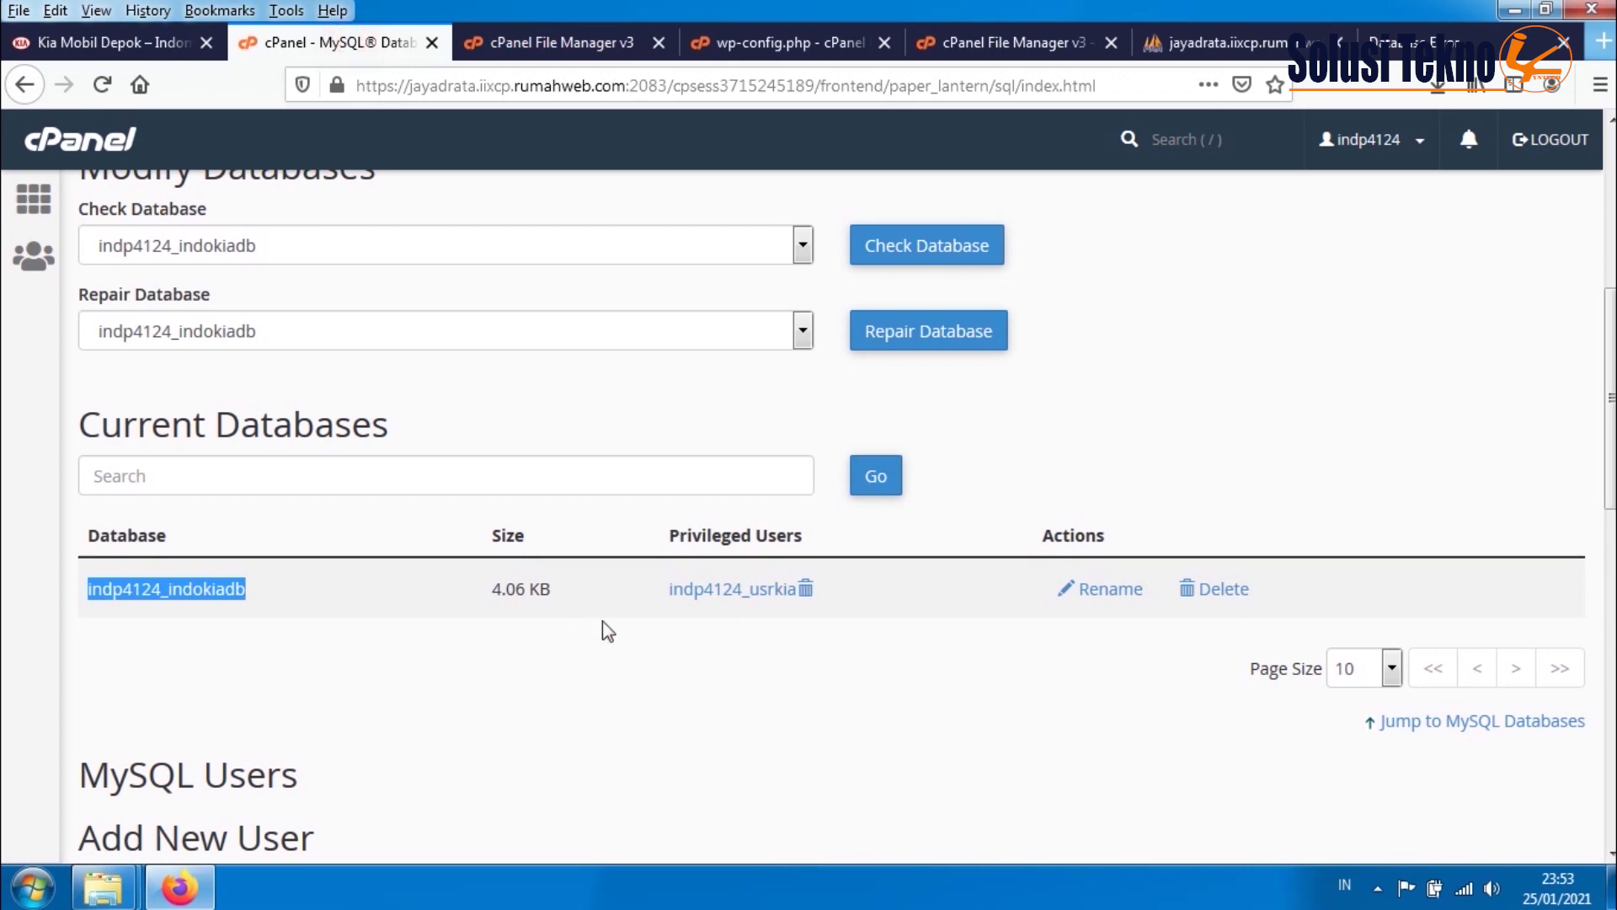
drag(672, 592, 793, 600)
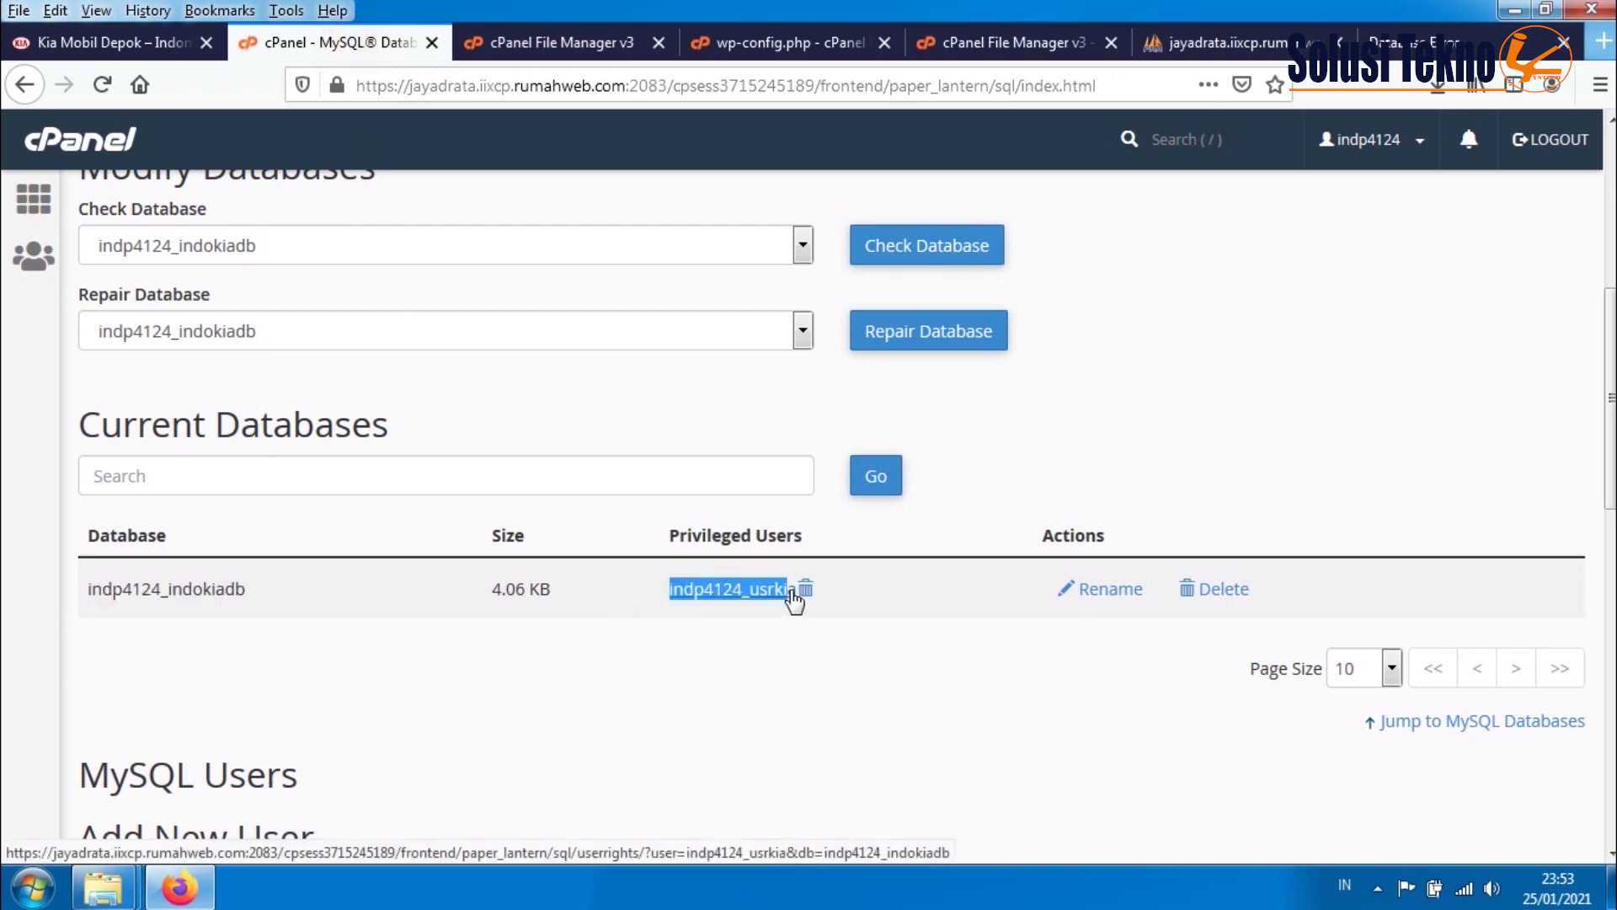
right_click(747, 585)
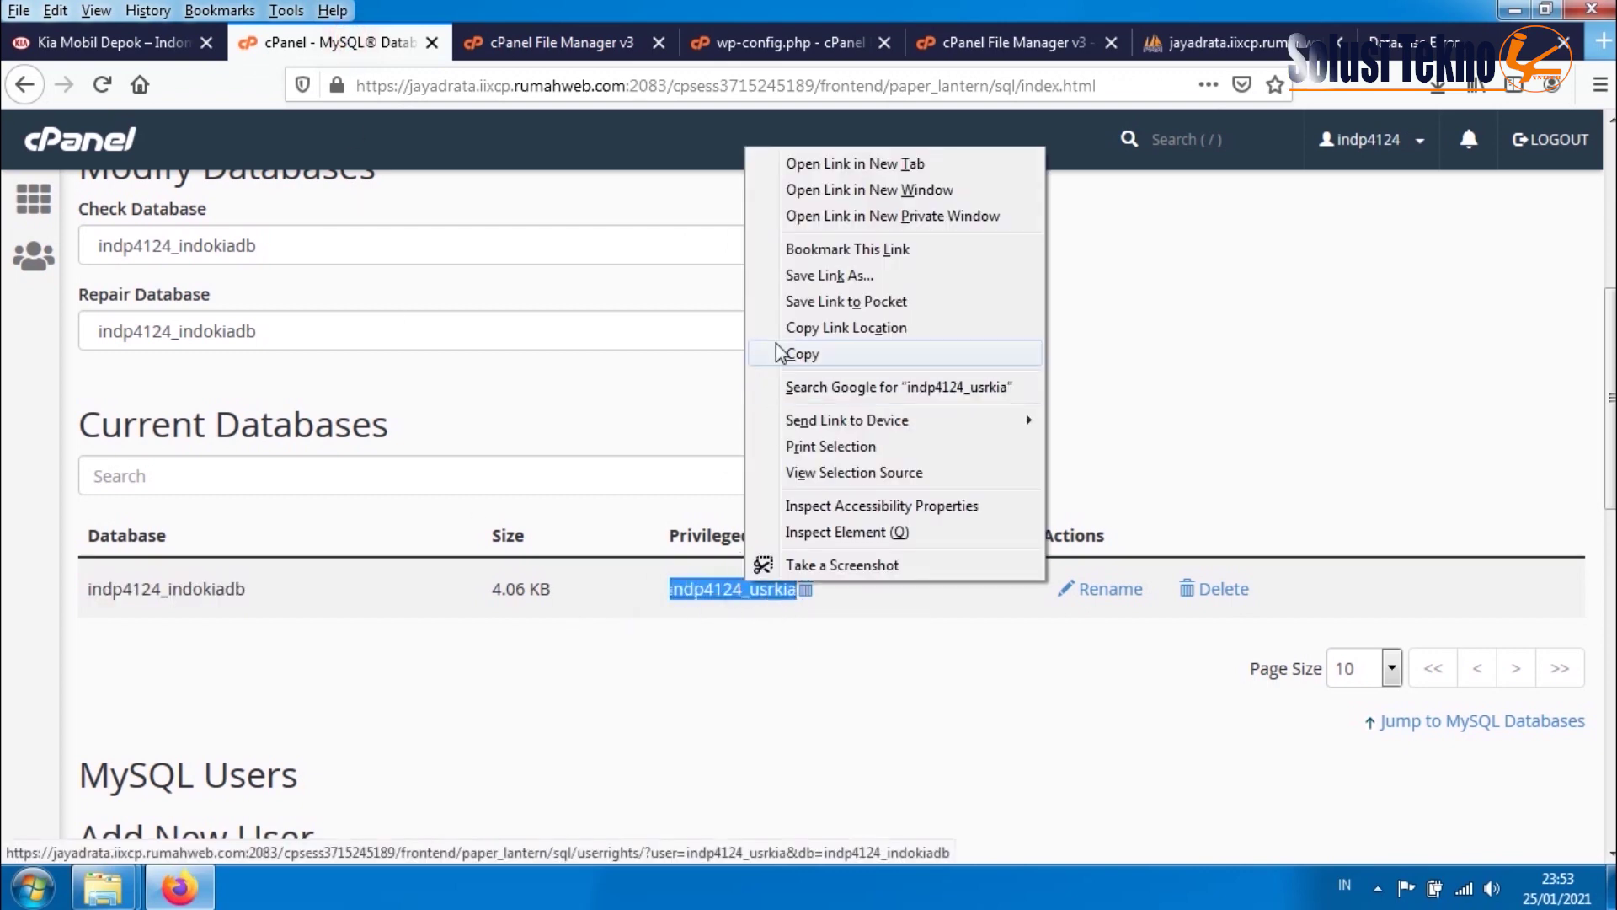
click(797, 355)
click(556, 43)
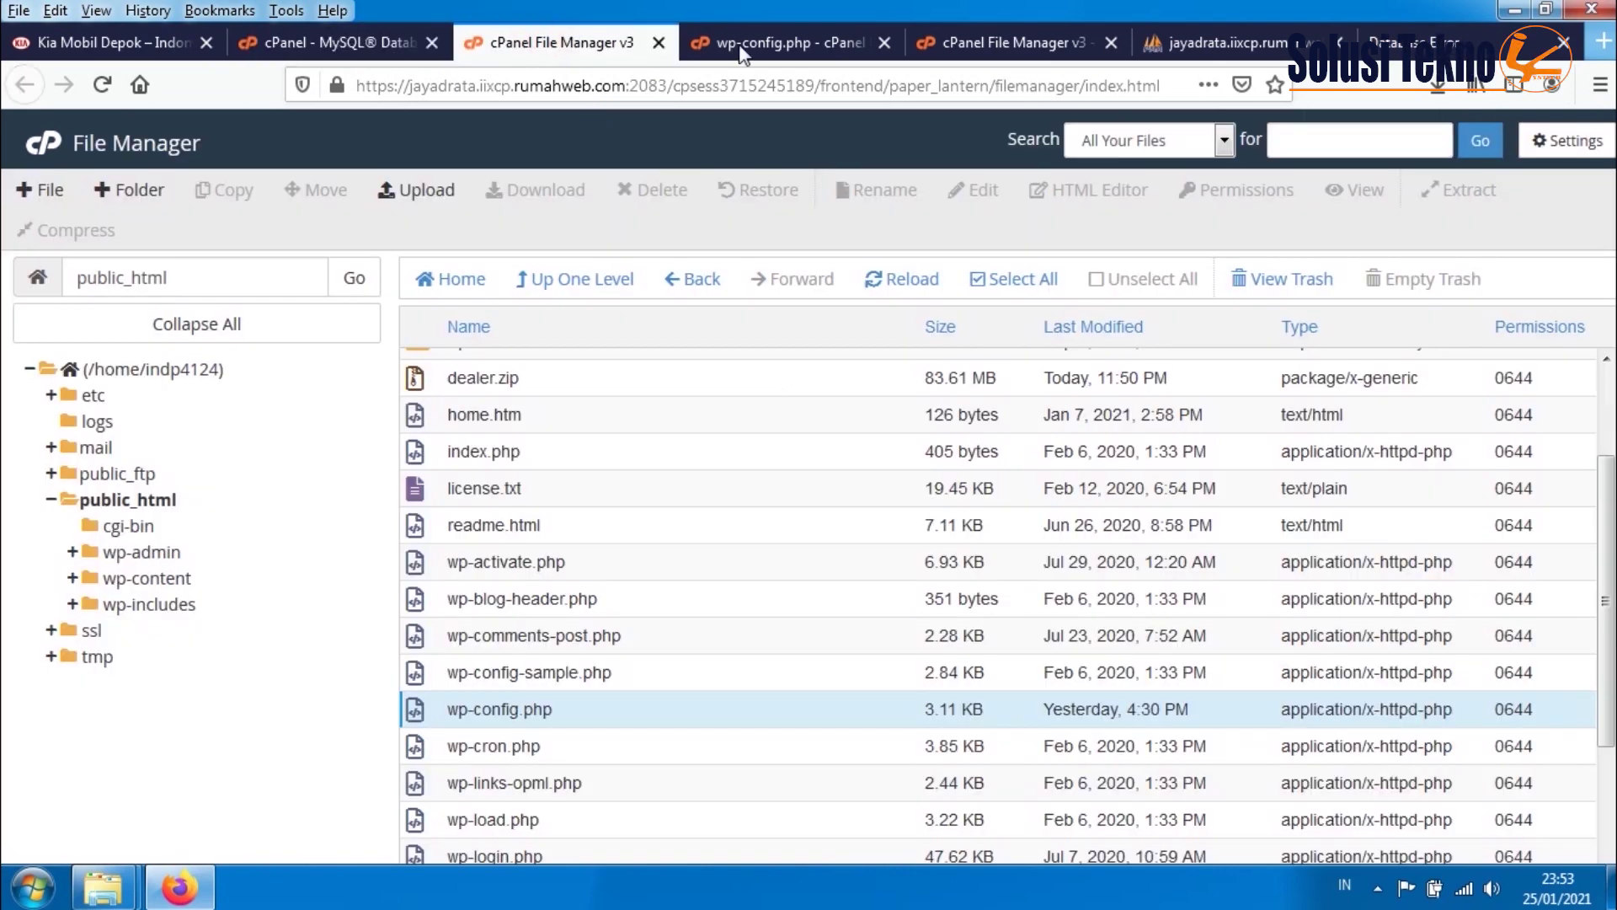
click(758, 42)
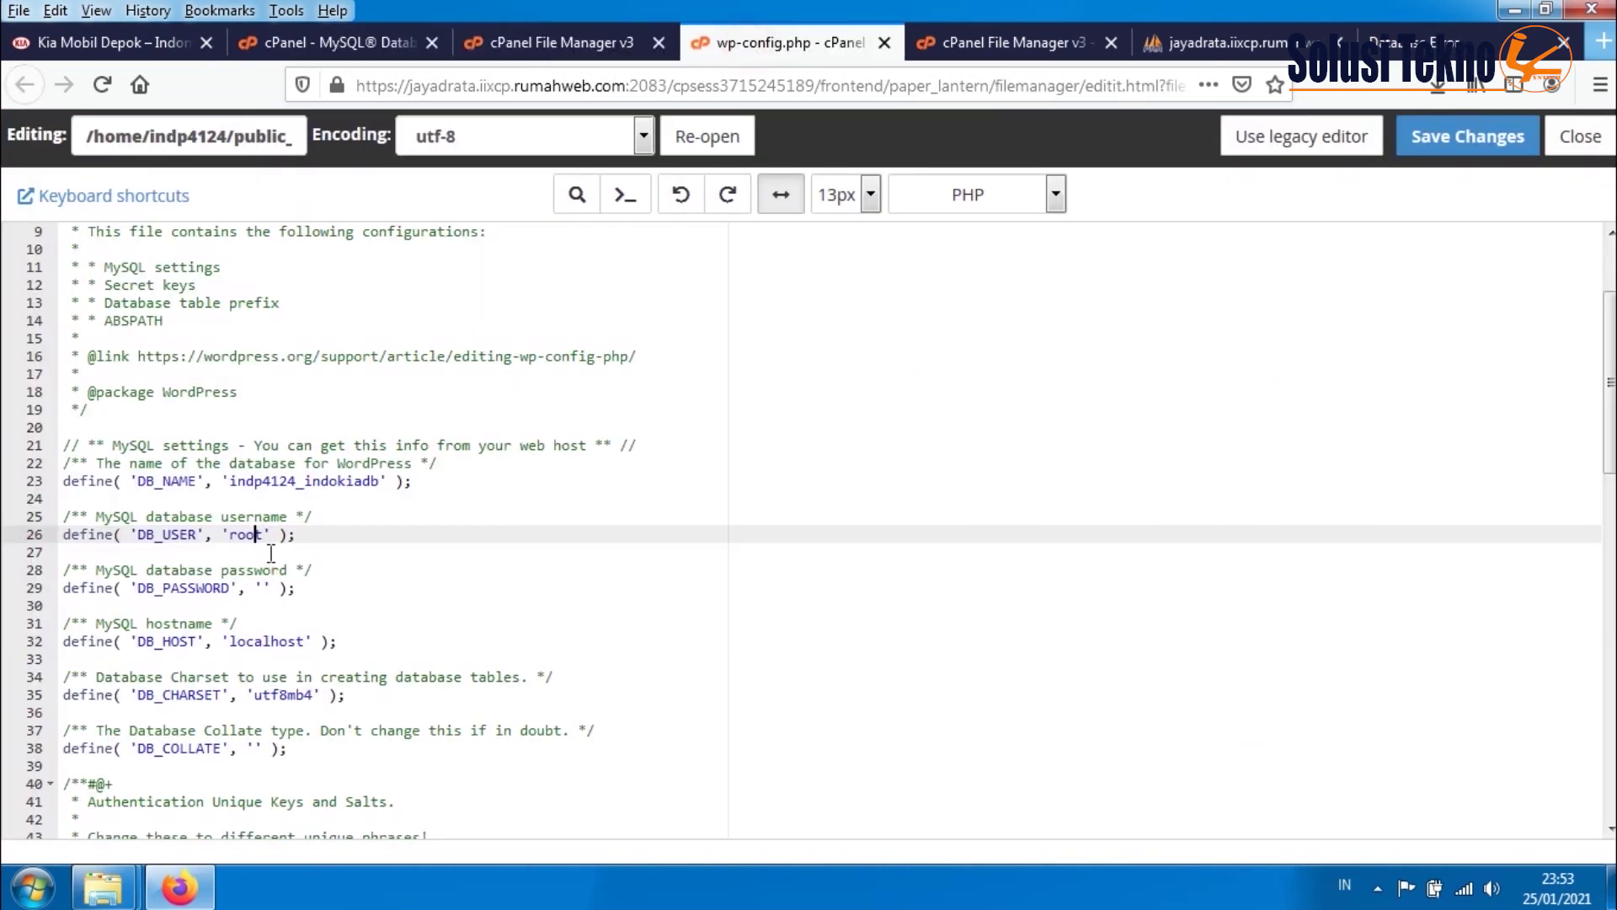
drag(266, 539, 232, 537)
key(ctrl+v)
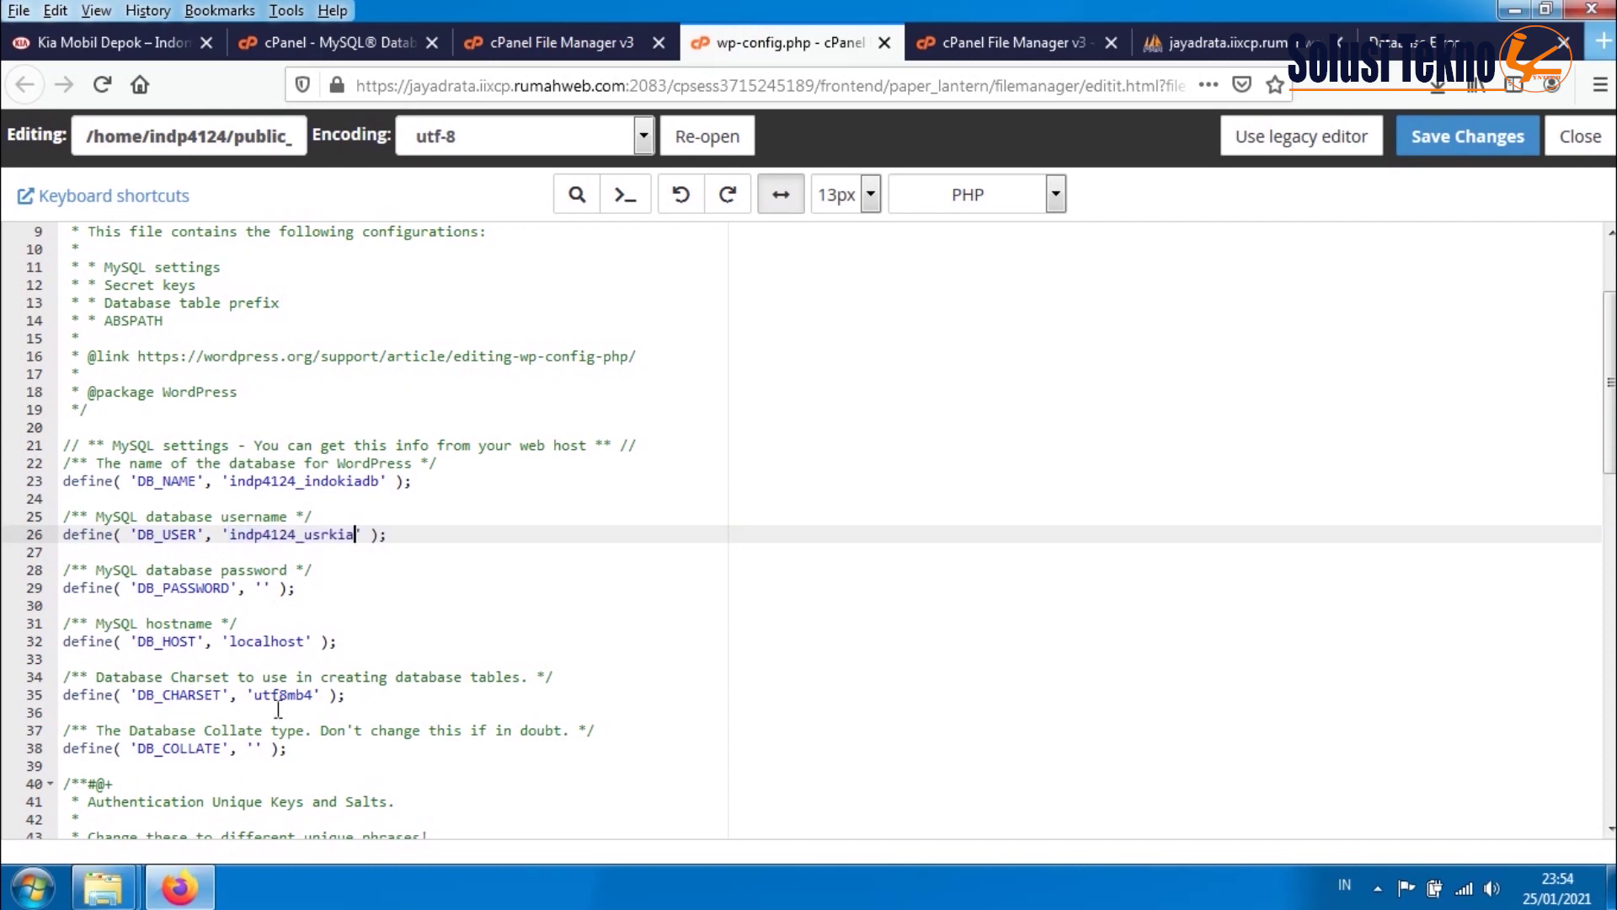
- Fill in the database user's password for DB_PASSWORD and save wp-config.php
click(264, 588)
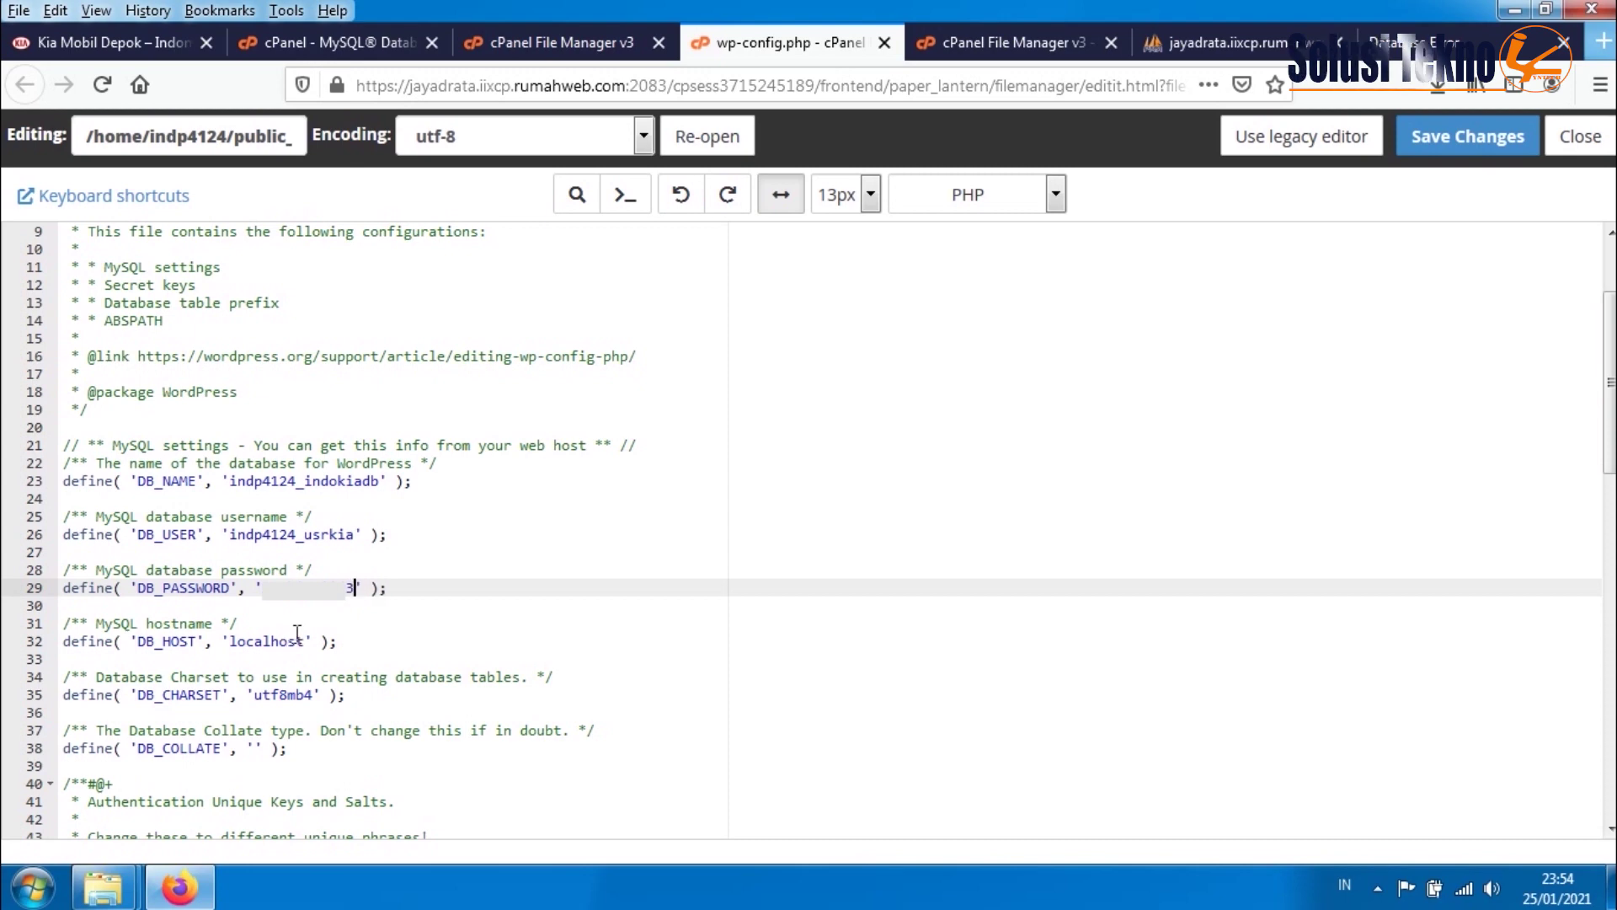
click(1467, 136)
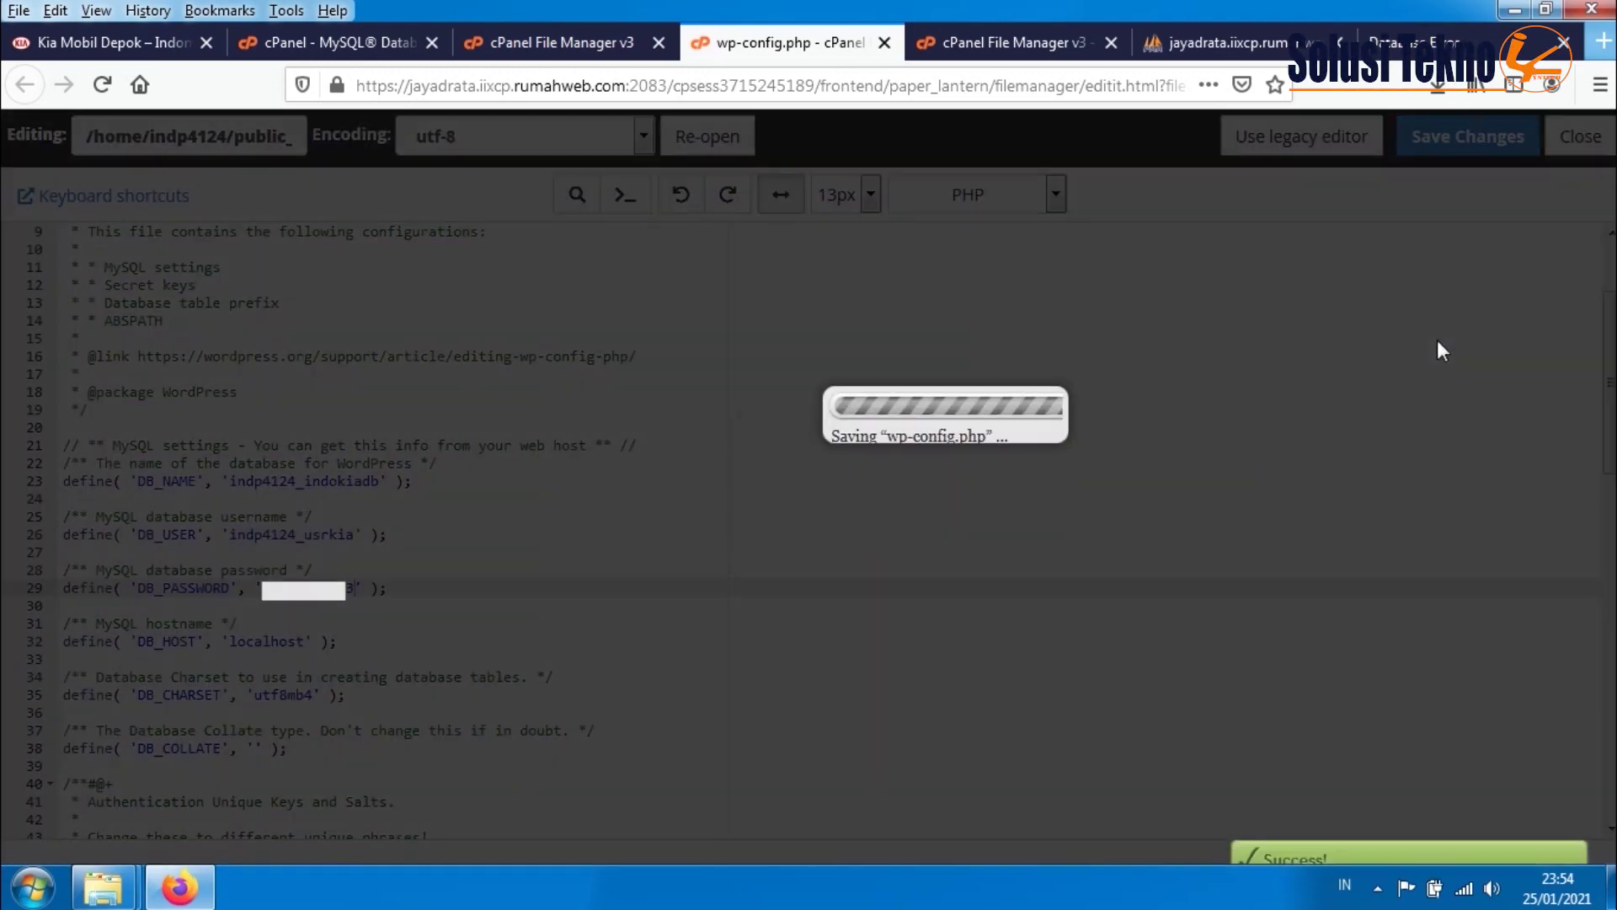
click(616, 561)
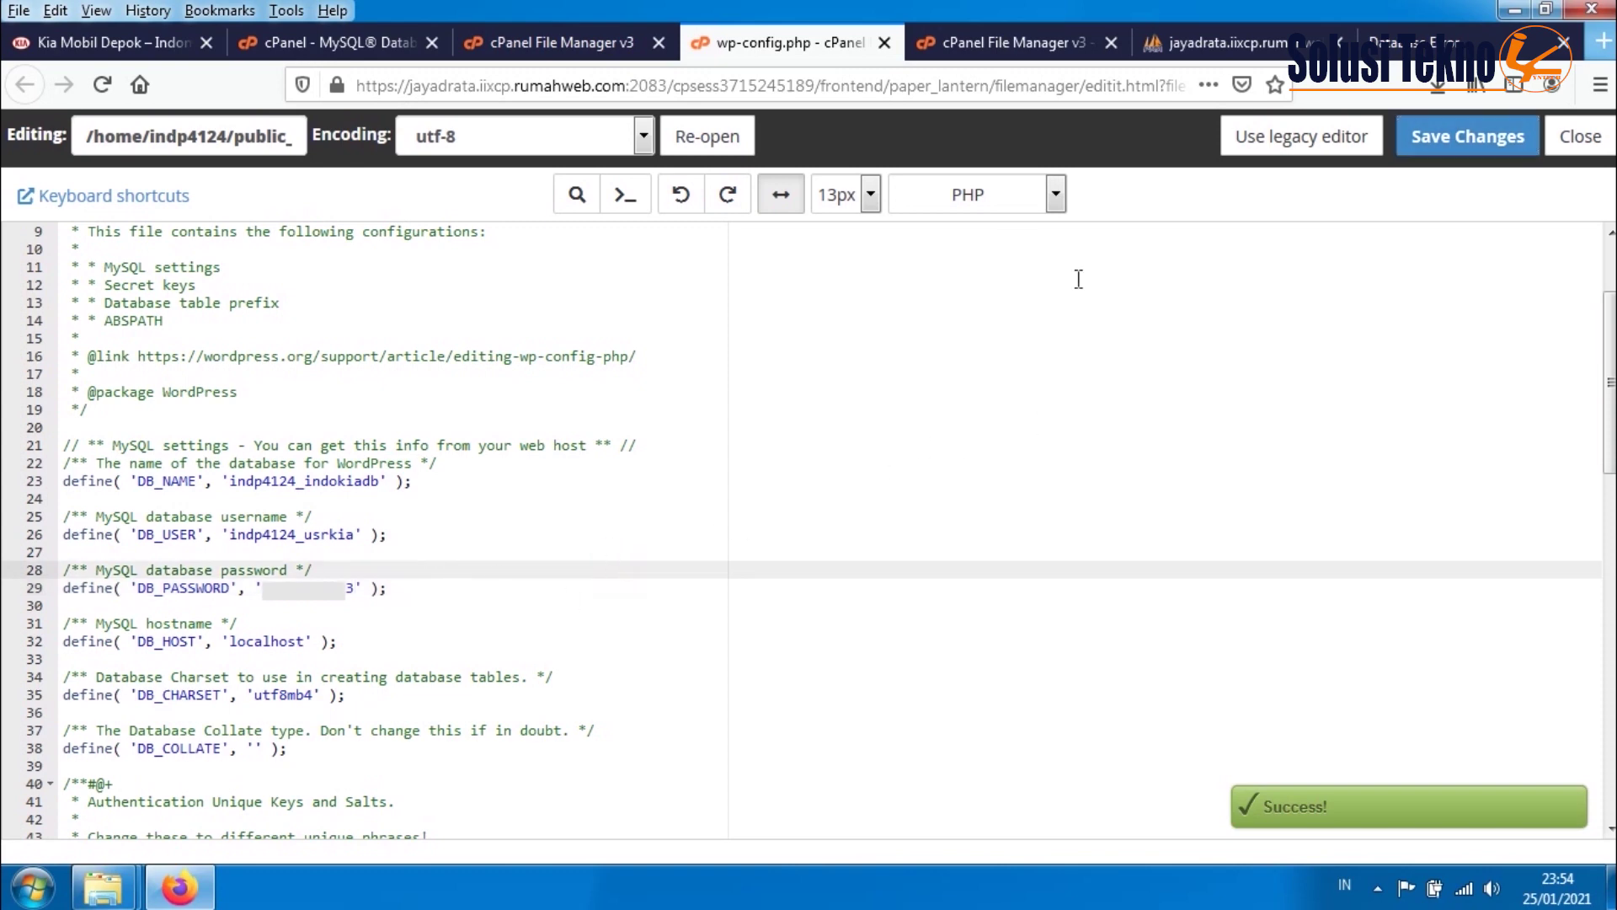
click(1415, 42)
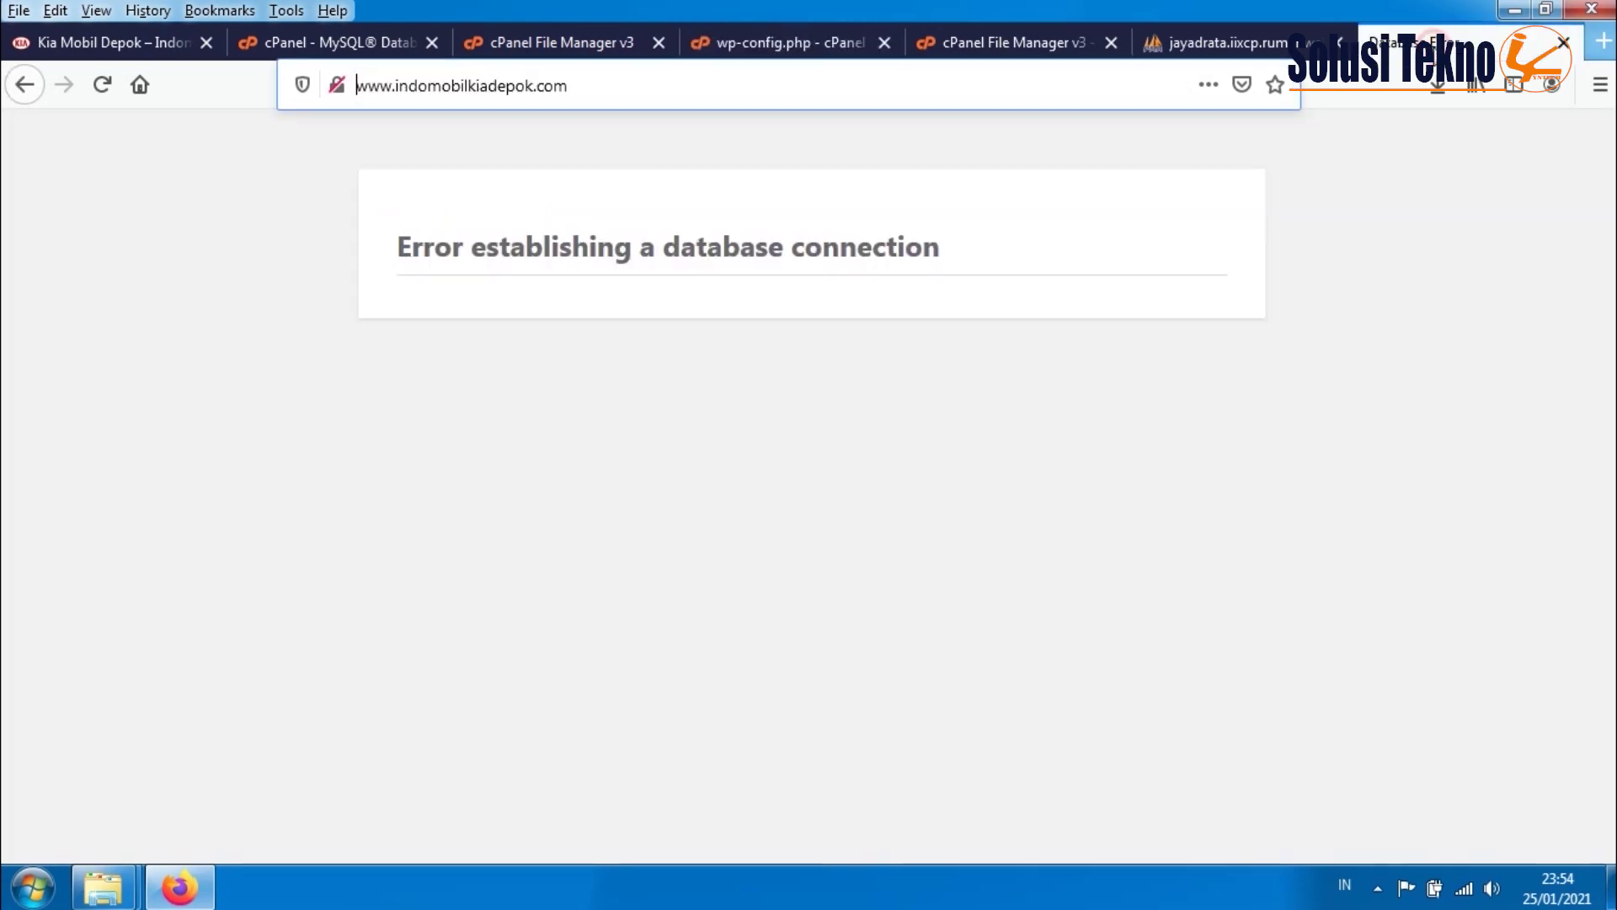
- Reload the live site, which now shows the Indomobil KIA Depok homepage
click(102, 84)
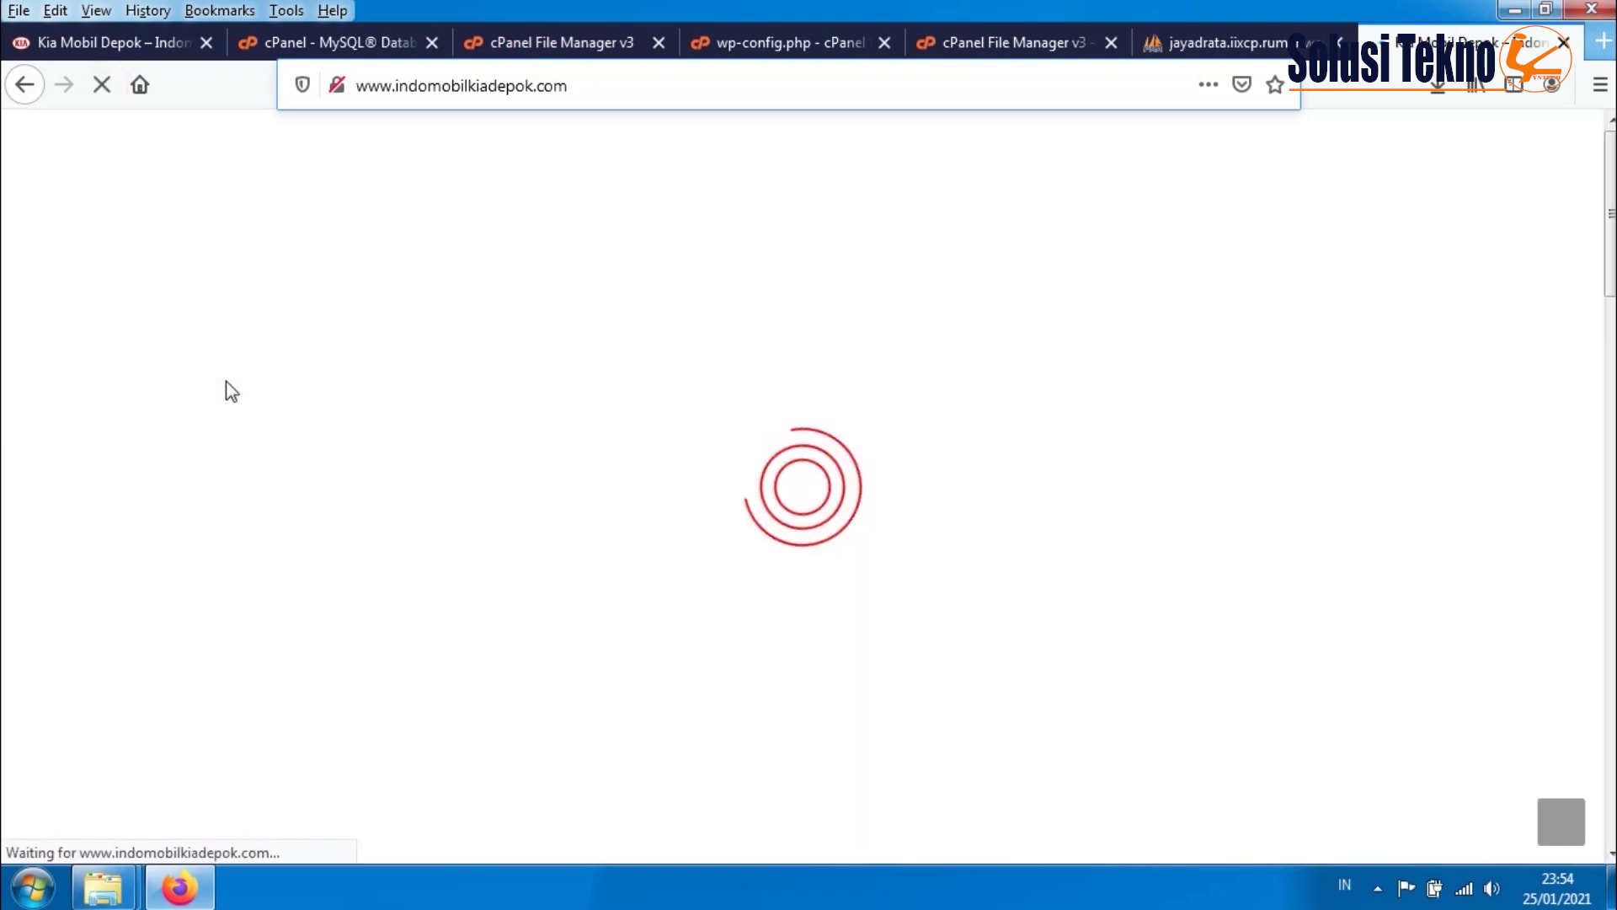
scroll(452, 371, down, 8)
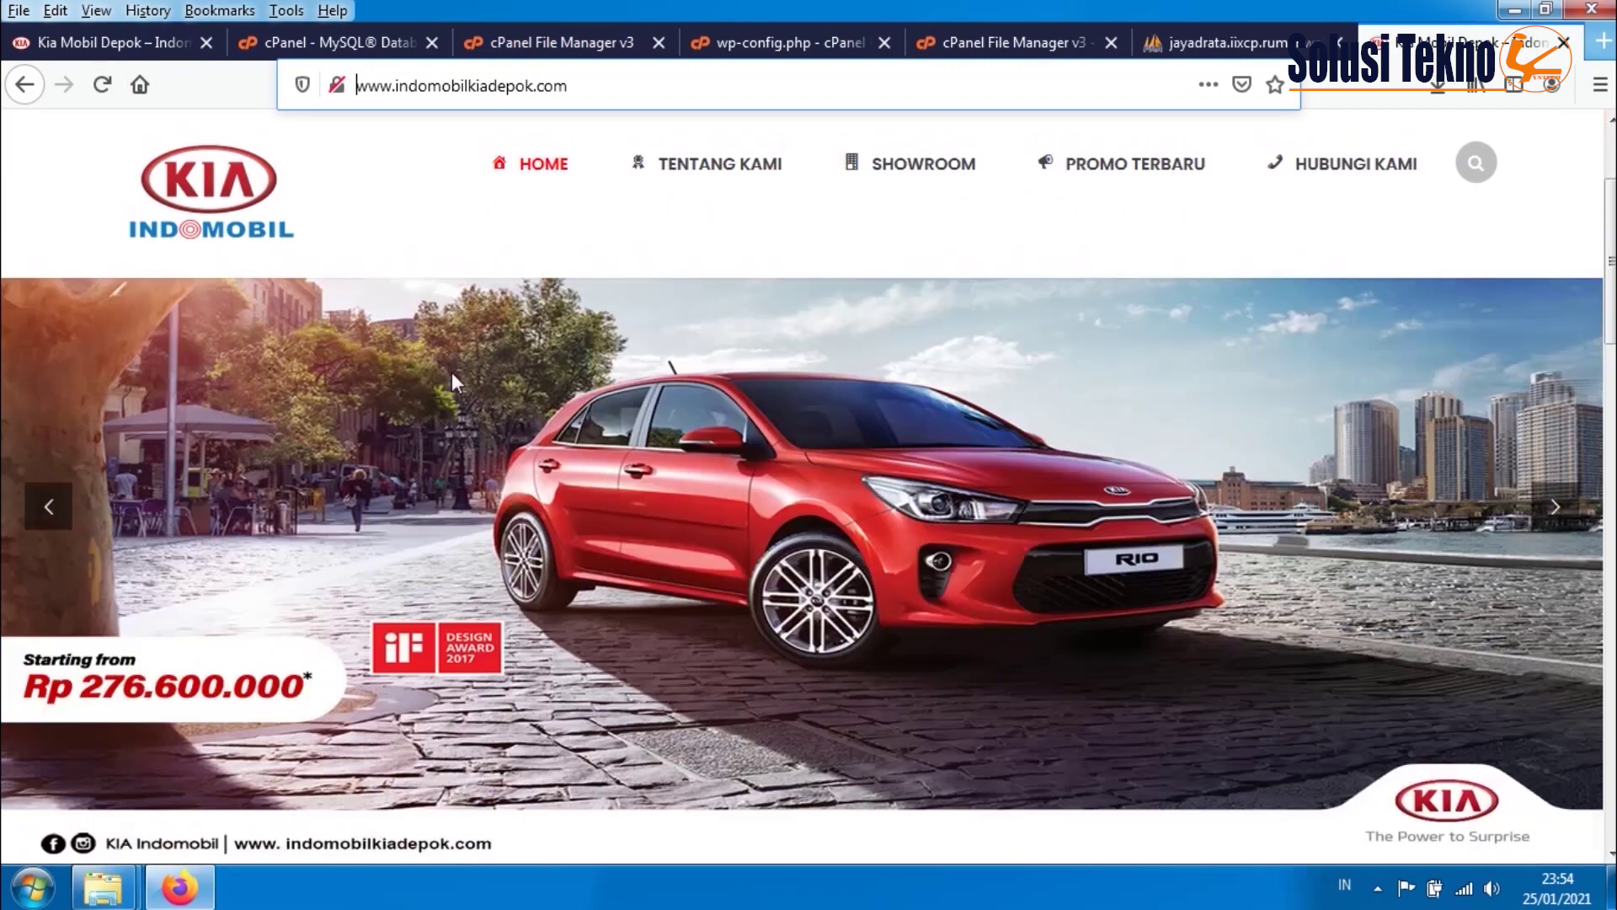
scroll(453, 376, up, 8)
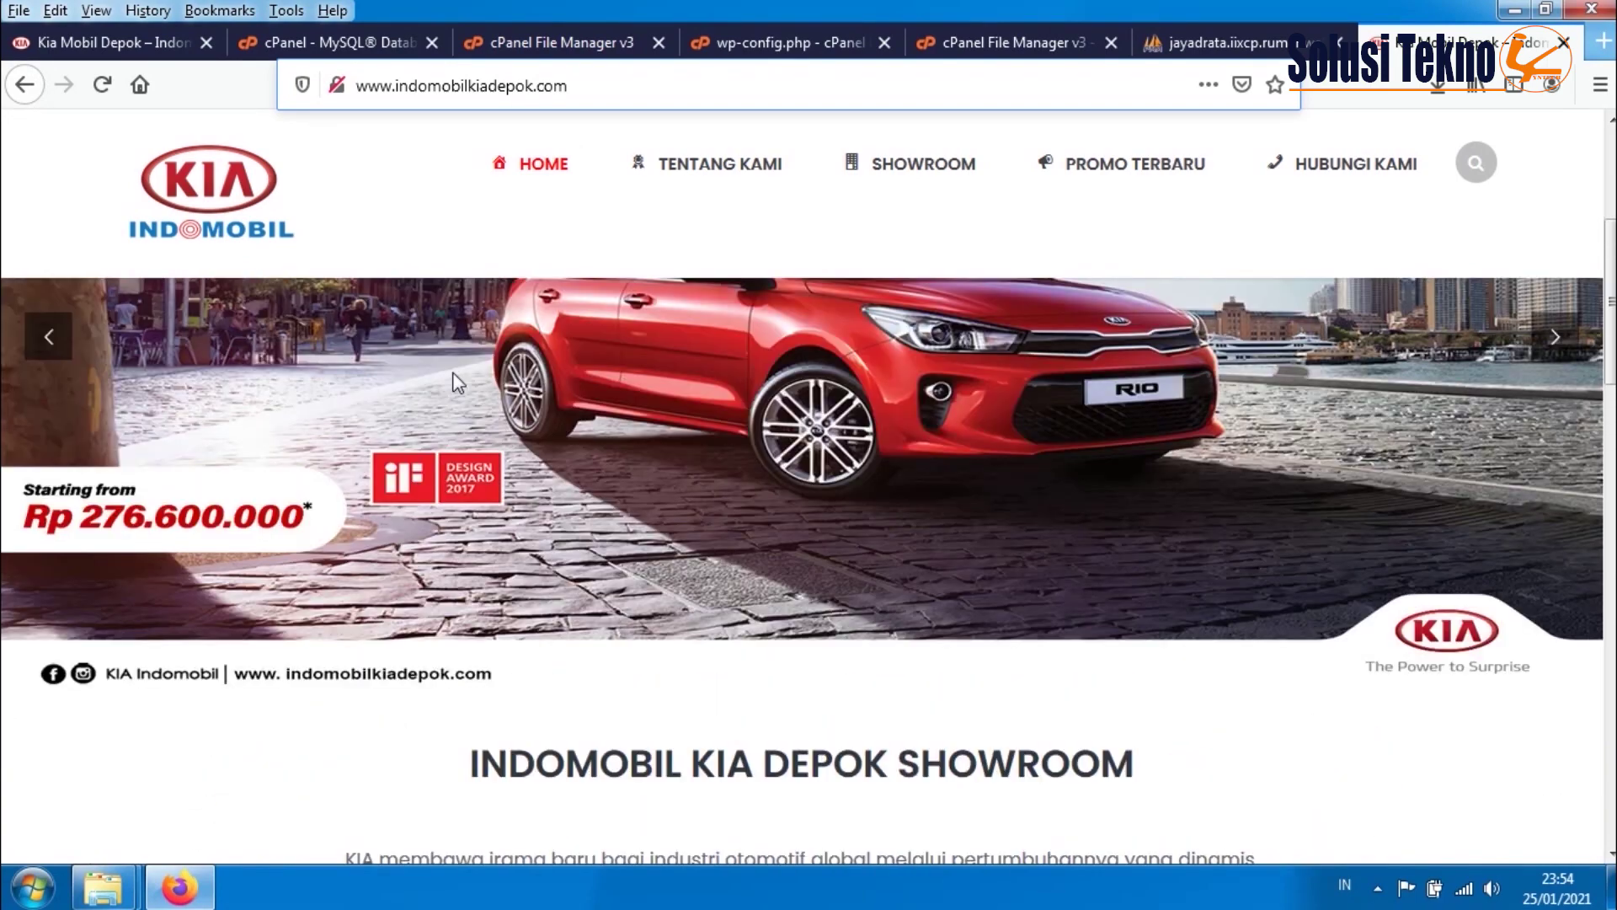
- Check the Tentang Kami, Showroom, Promo Terbaru and Hubungi Kami pages, each returning 404 Not Found
click(695, 208)
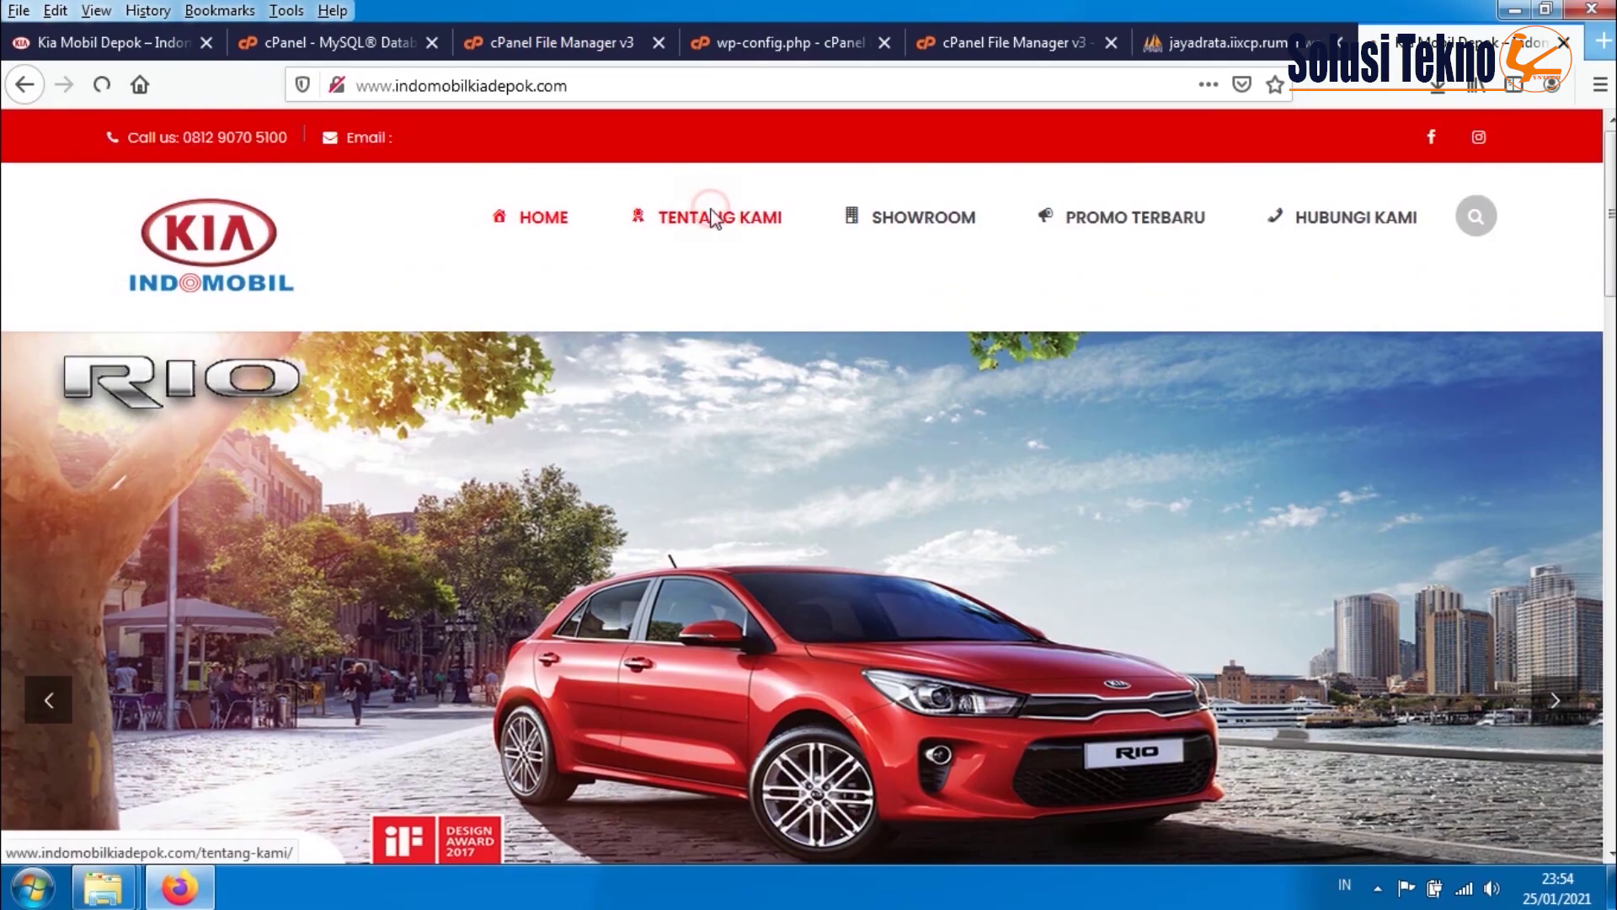
click(24, 85)
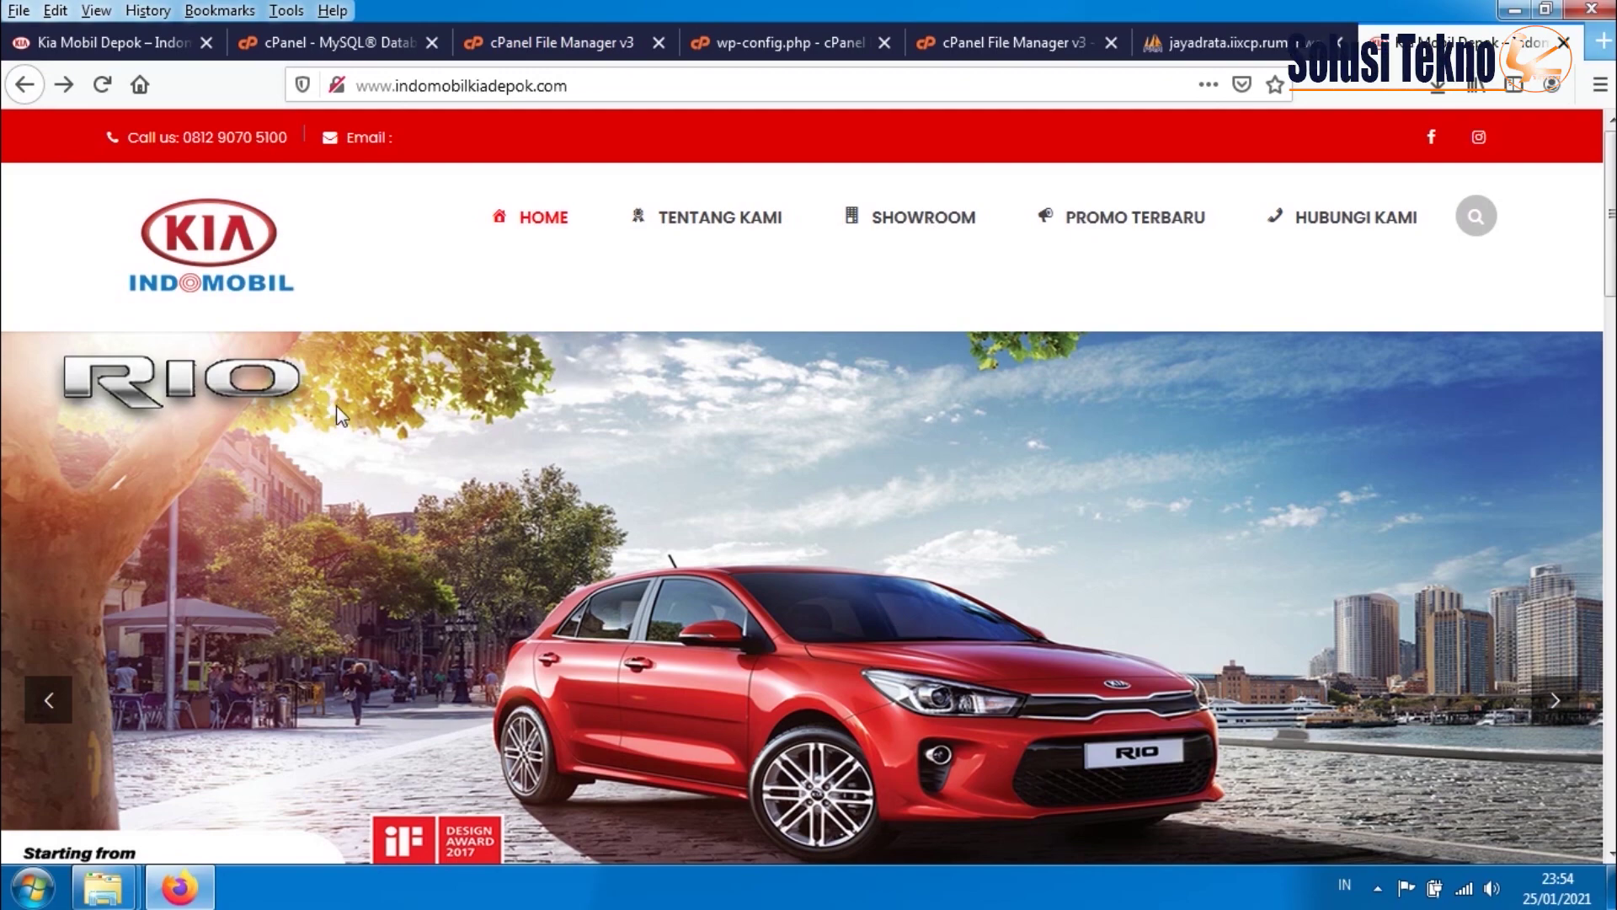
scroll(420, 421, down, 15)
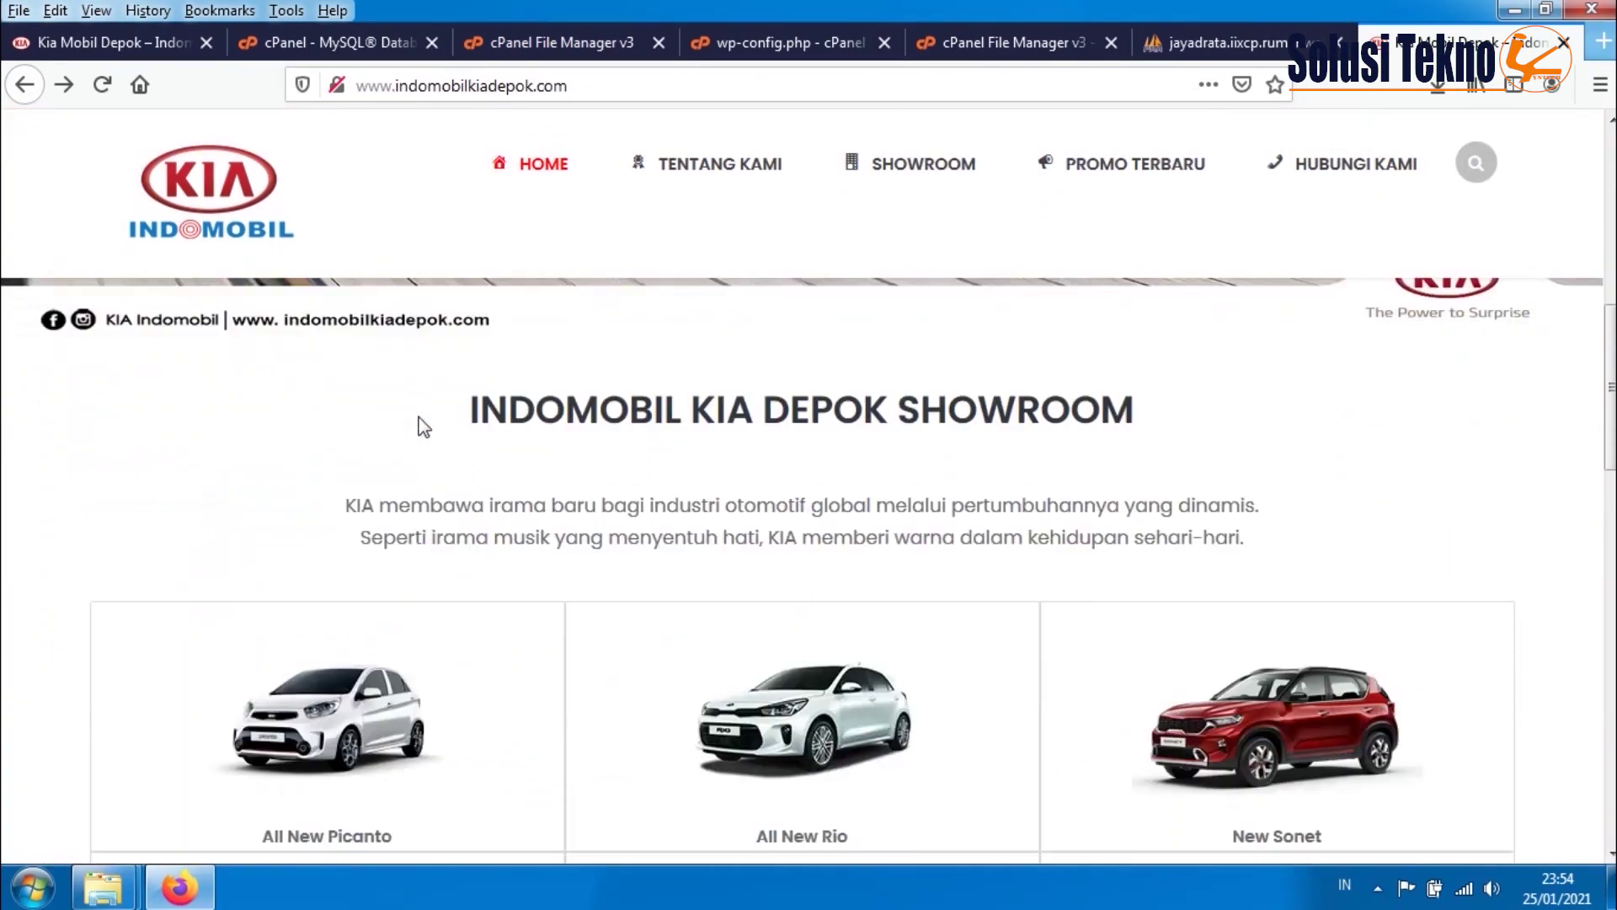
scroll(421, 428, up, 15)
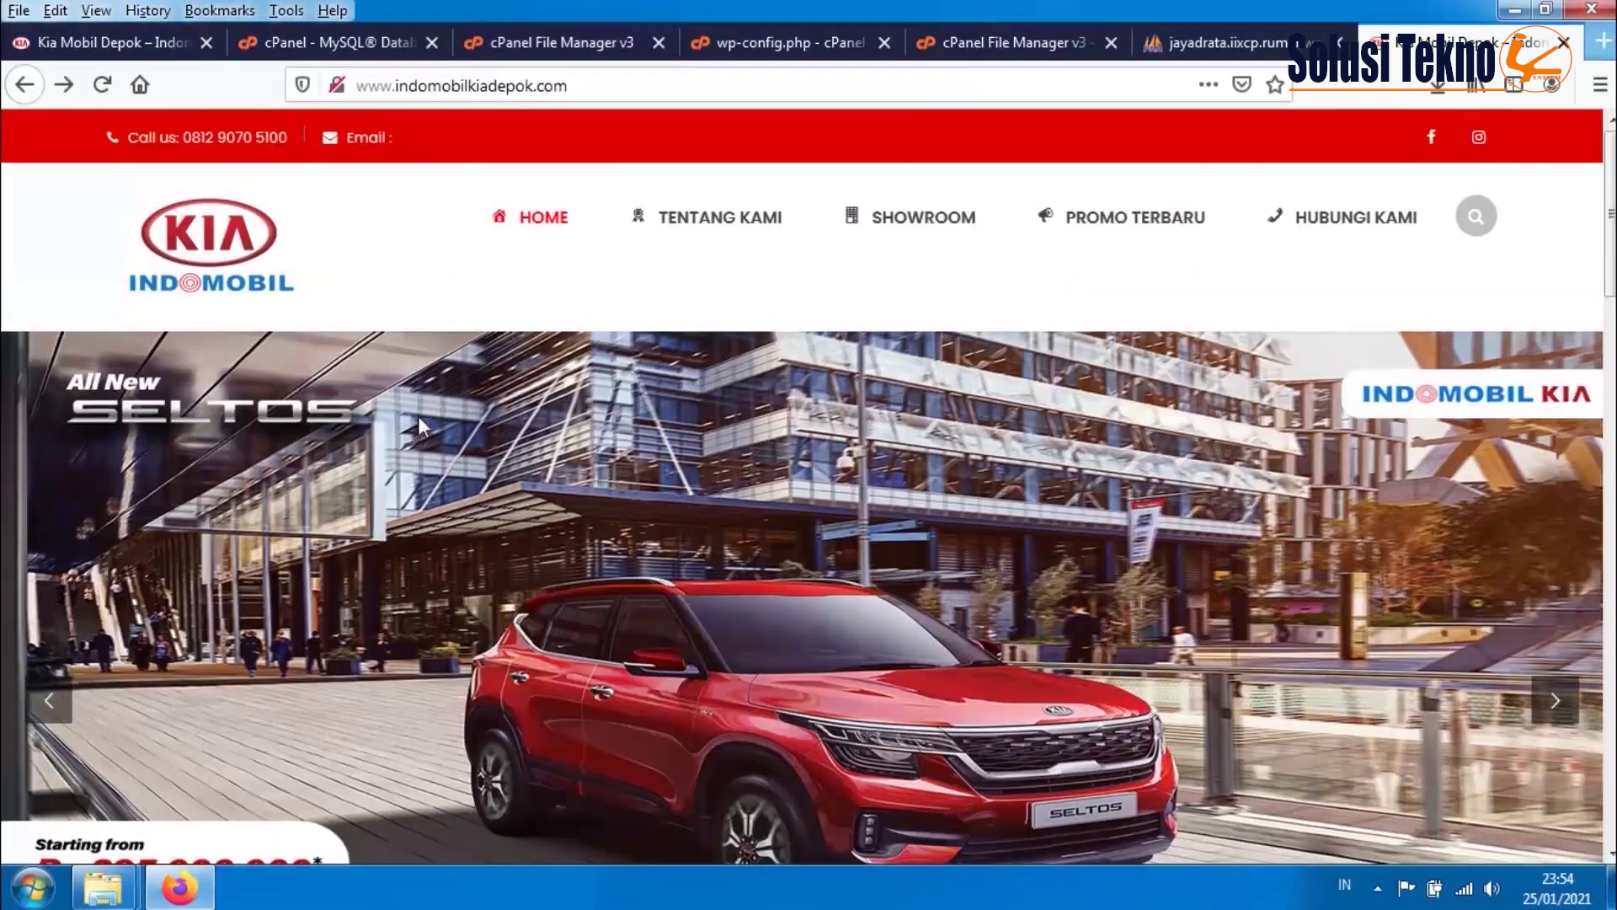
click(711, 221)
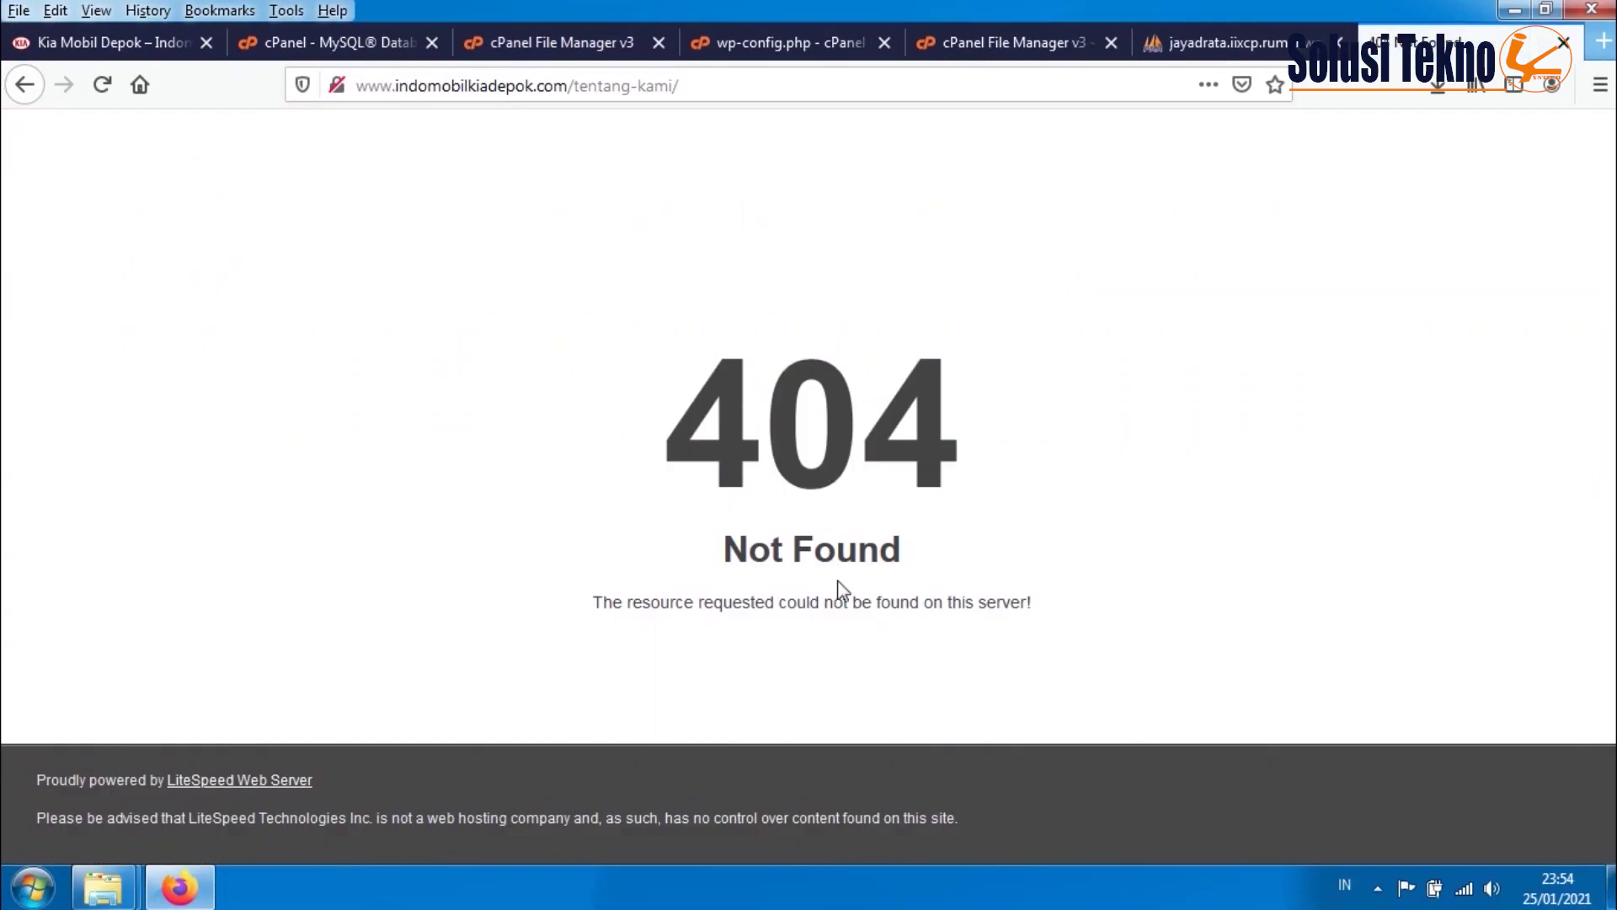
click(26, 85)
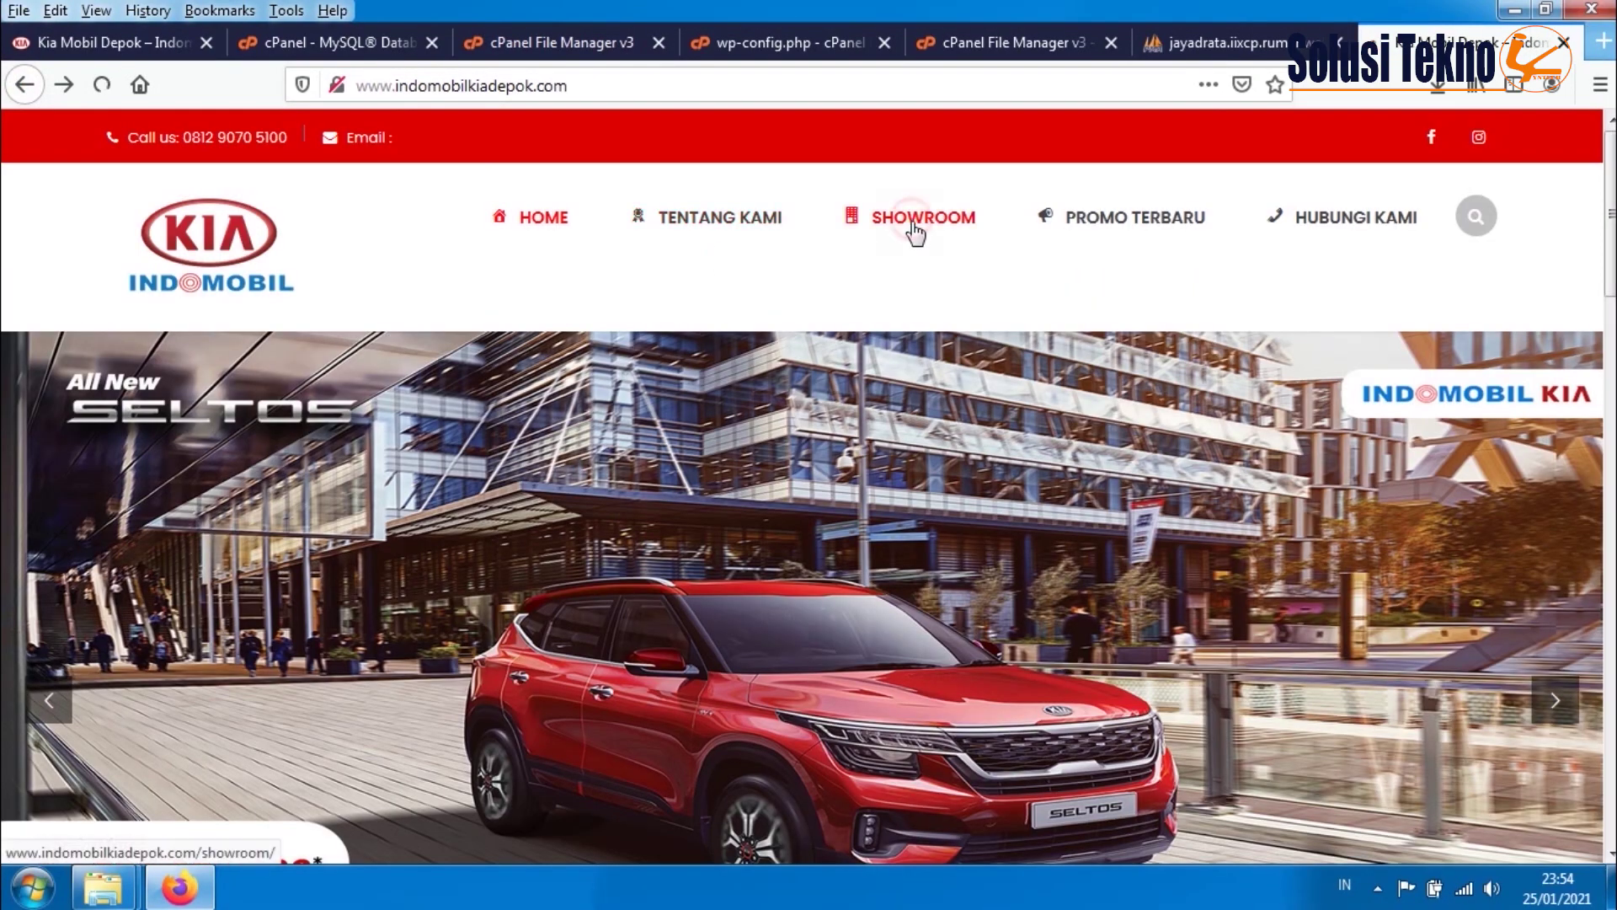
click(906, 225)
click(25, 85)
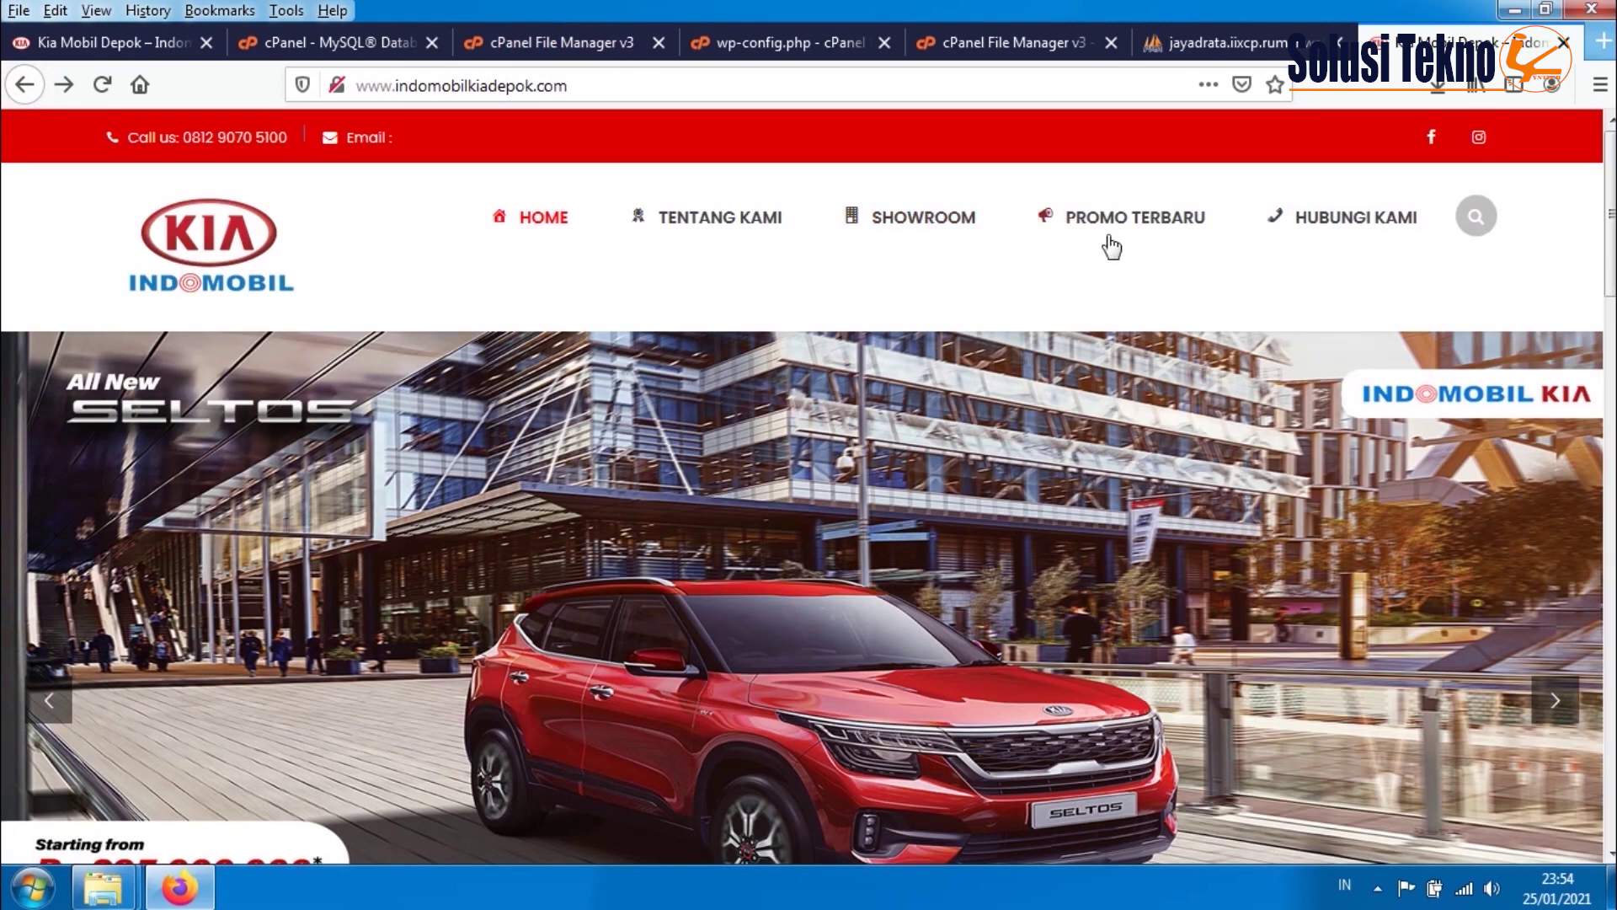
click(1106, 221)
click(25, 84)
click(1335, 226)
click(25, 85)
scroll(549, 308, down, 5)
scroll(747, 198, up, 5)
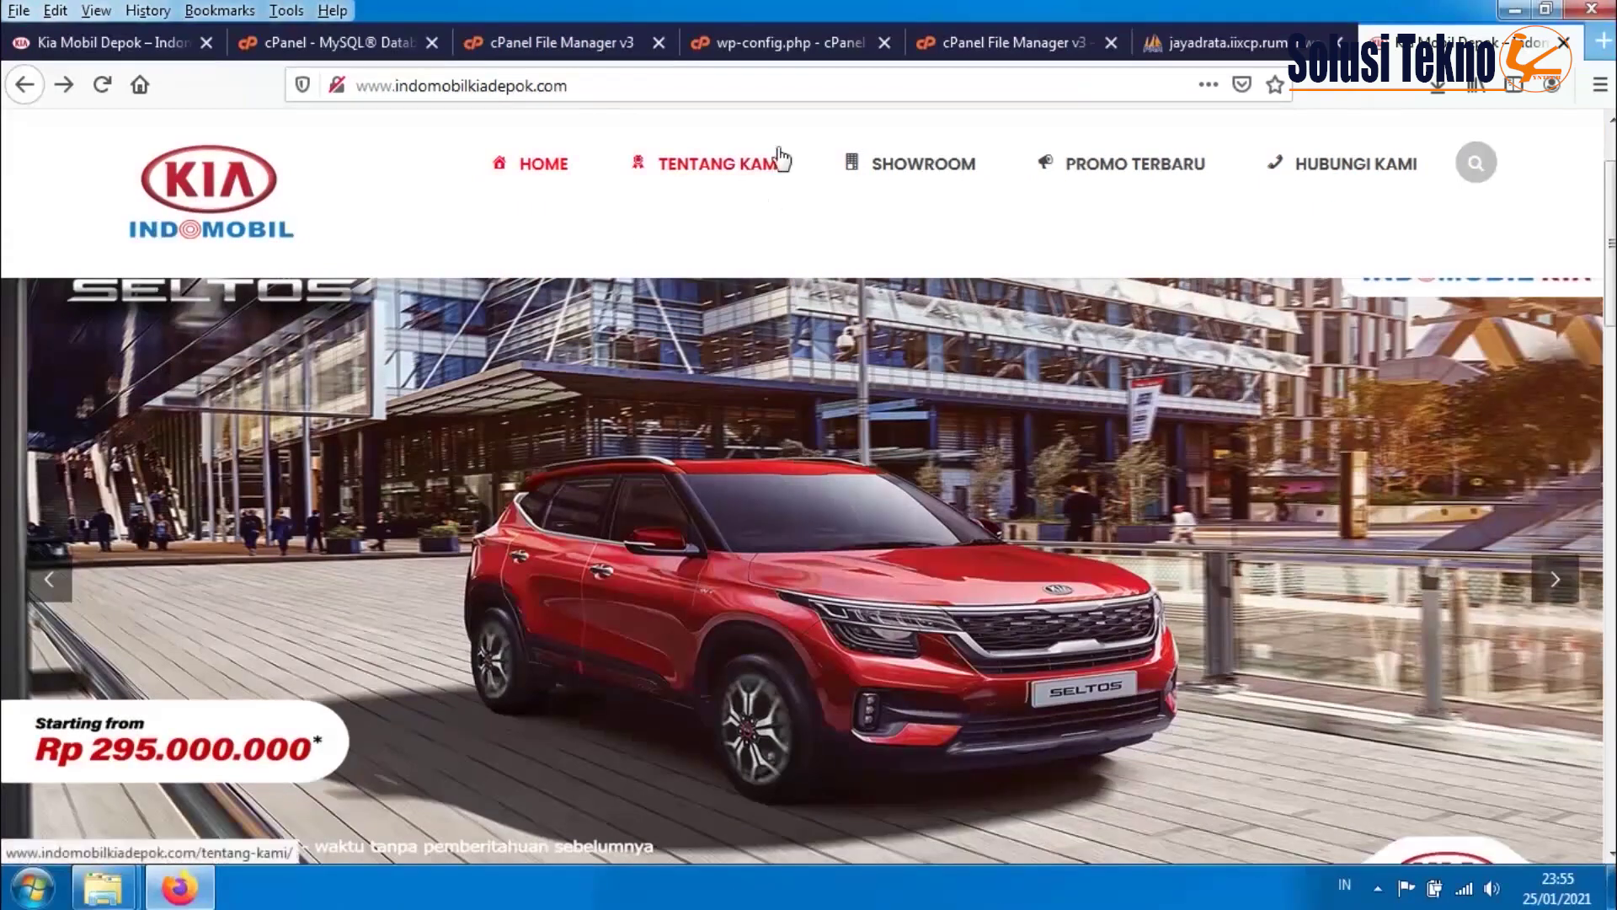
- Enable Show Hidden Files in the File Manager settings so dotfiles are listed
click(562, 43)
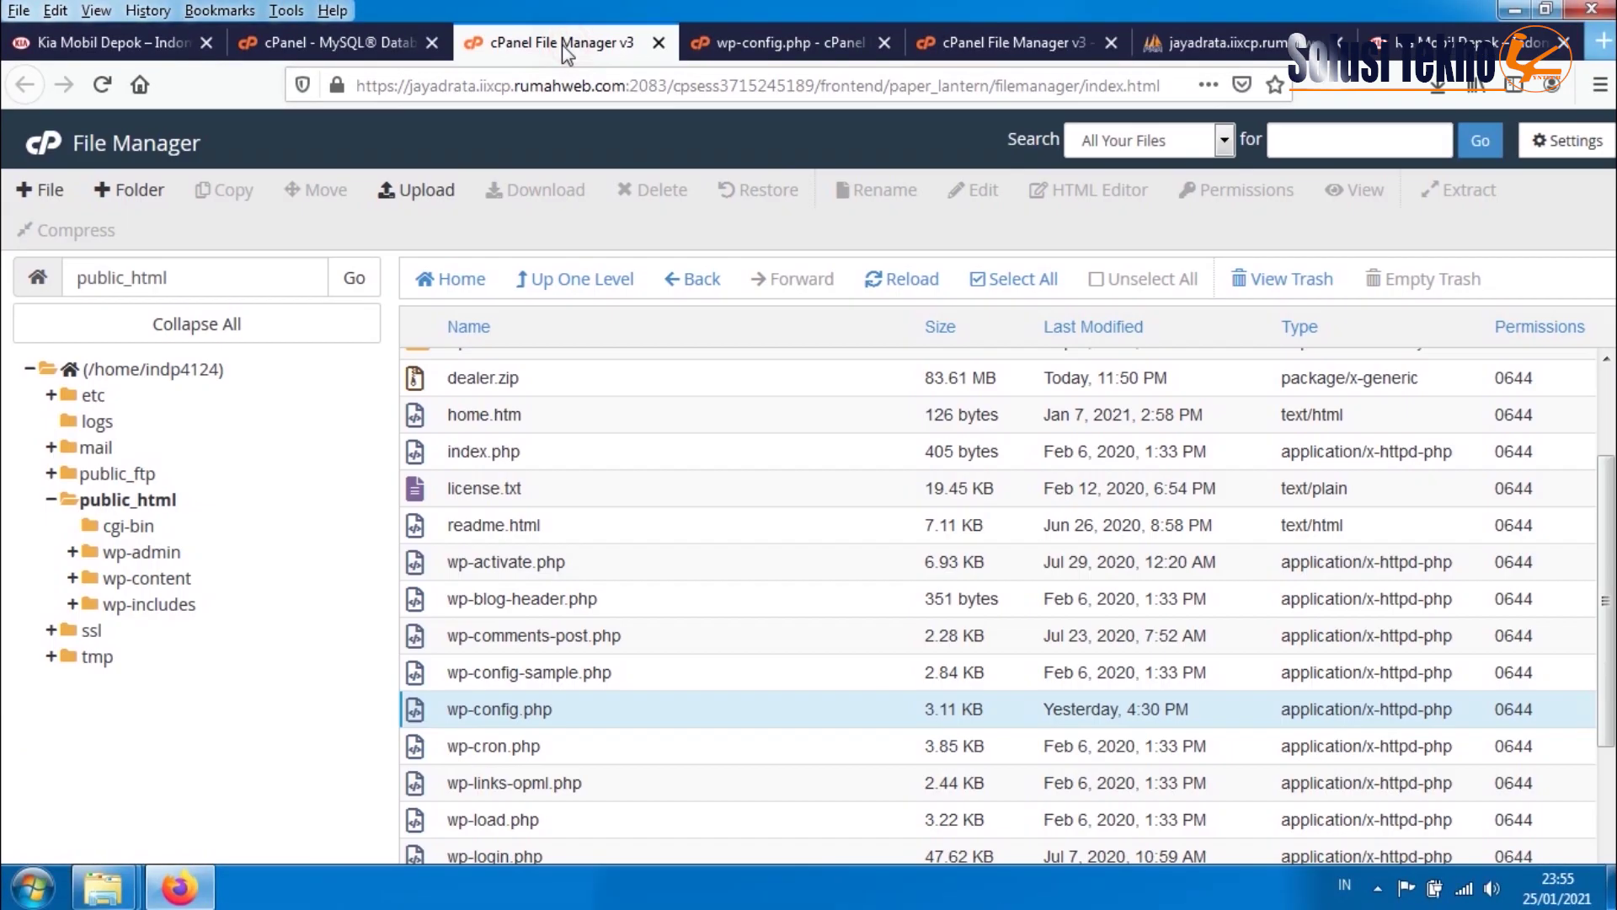
scroll(538, 528, up, 3)
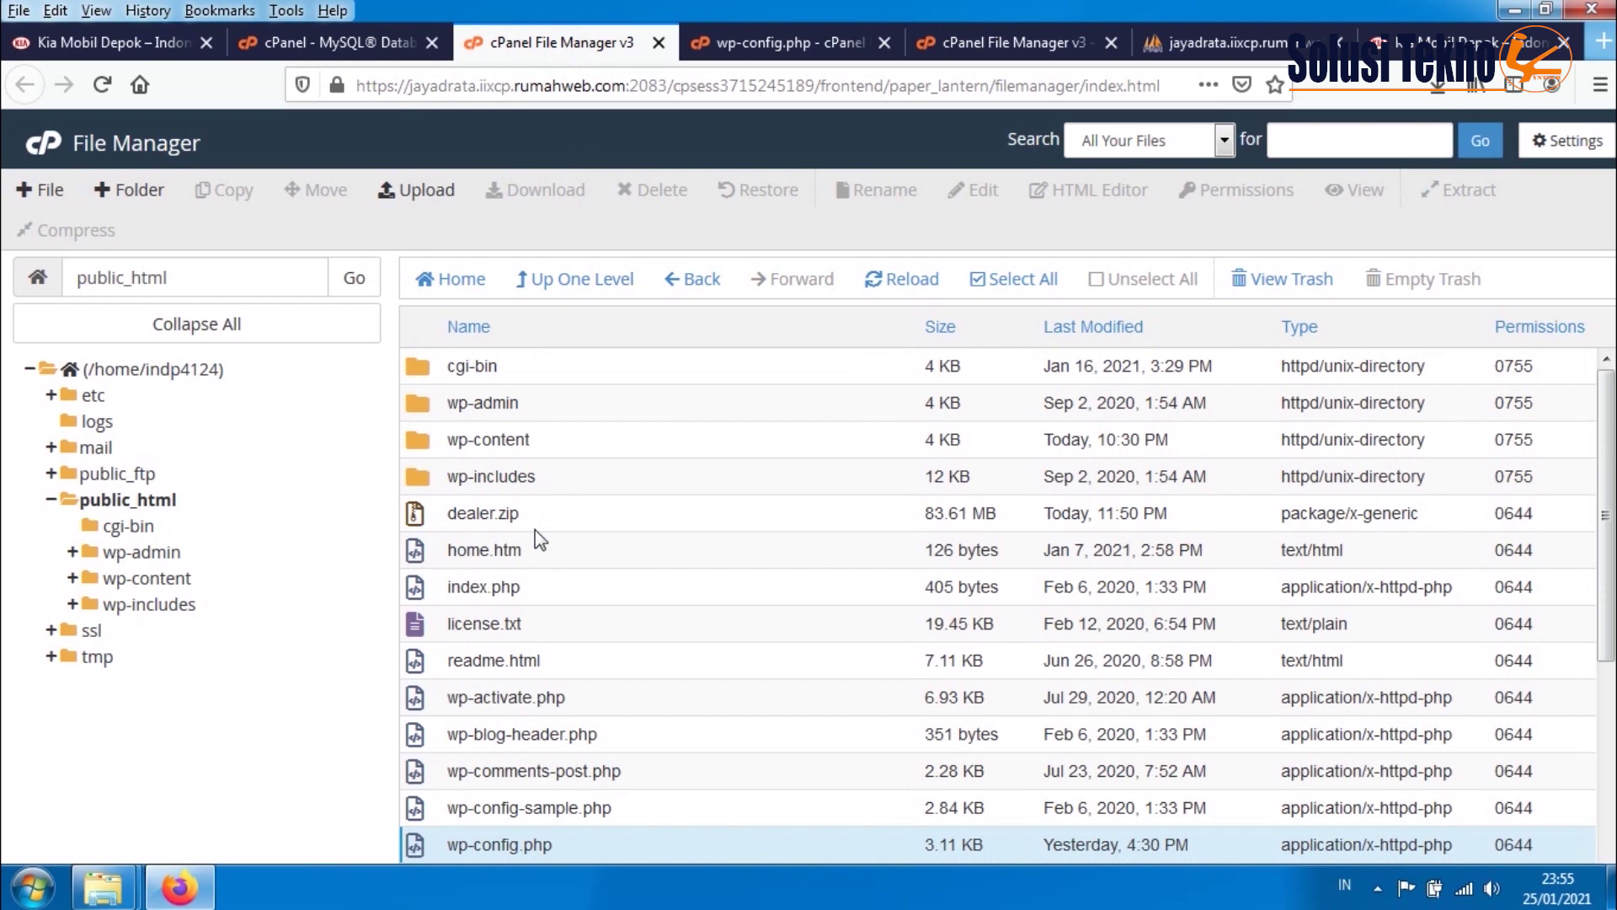
scroll(540, 539, down, 6)
scroll(590, 539, up, 6)
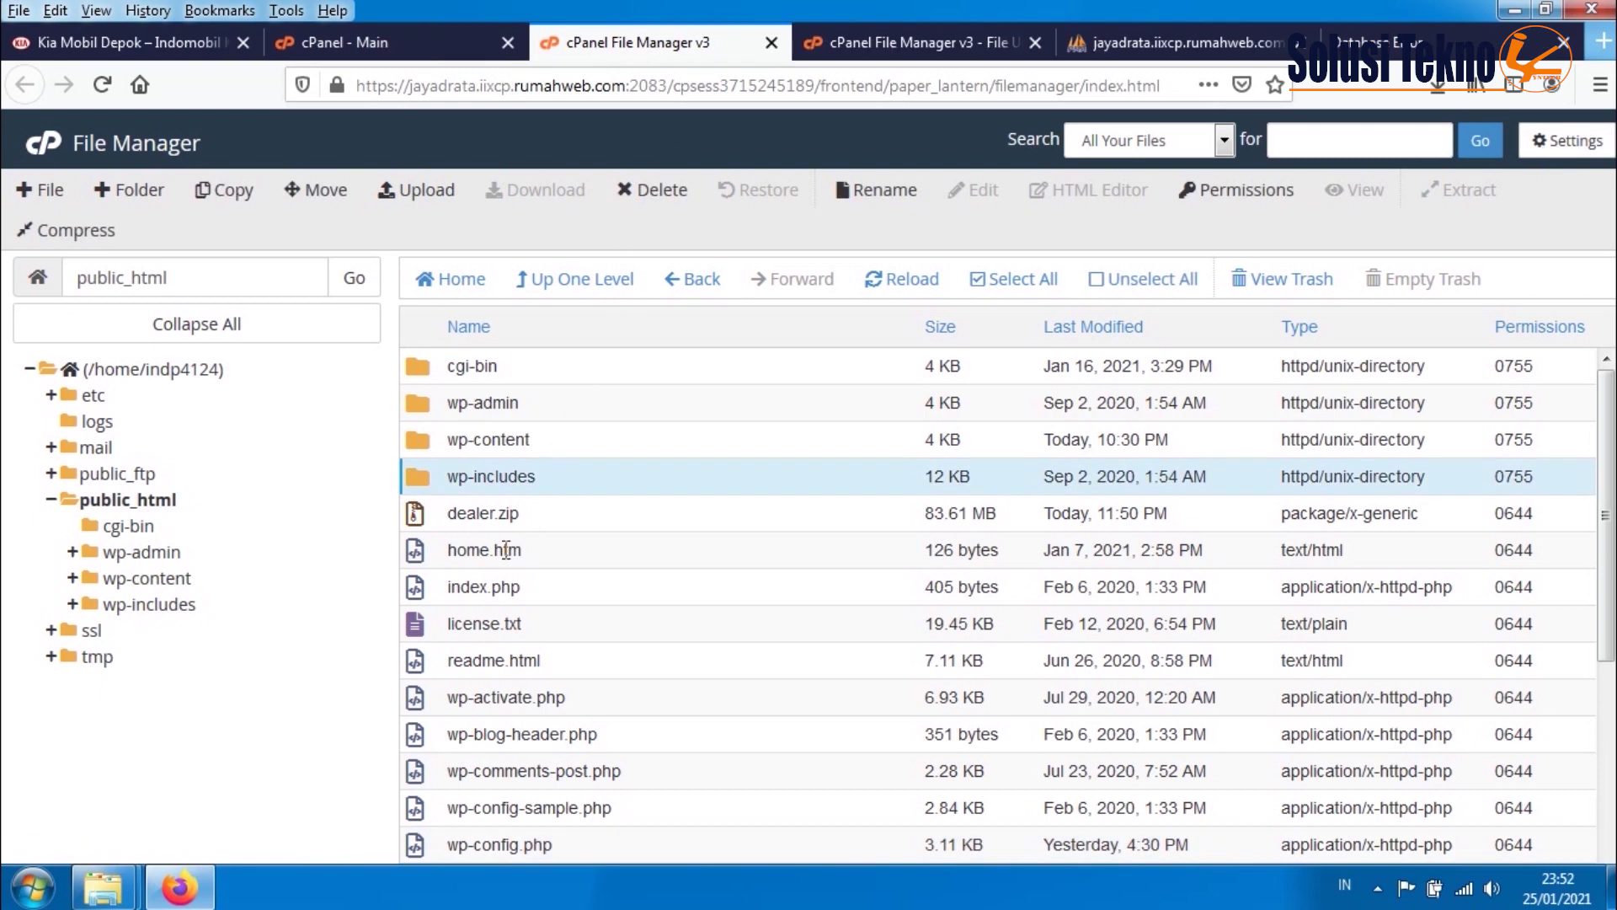
scroll(512, 615, down, 3)
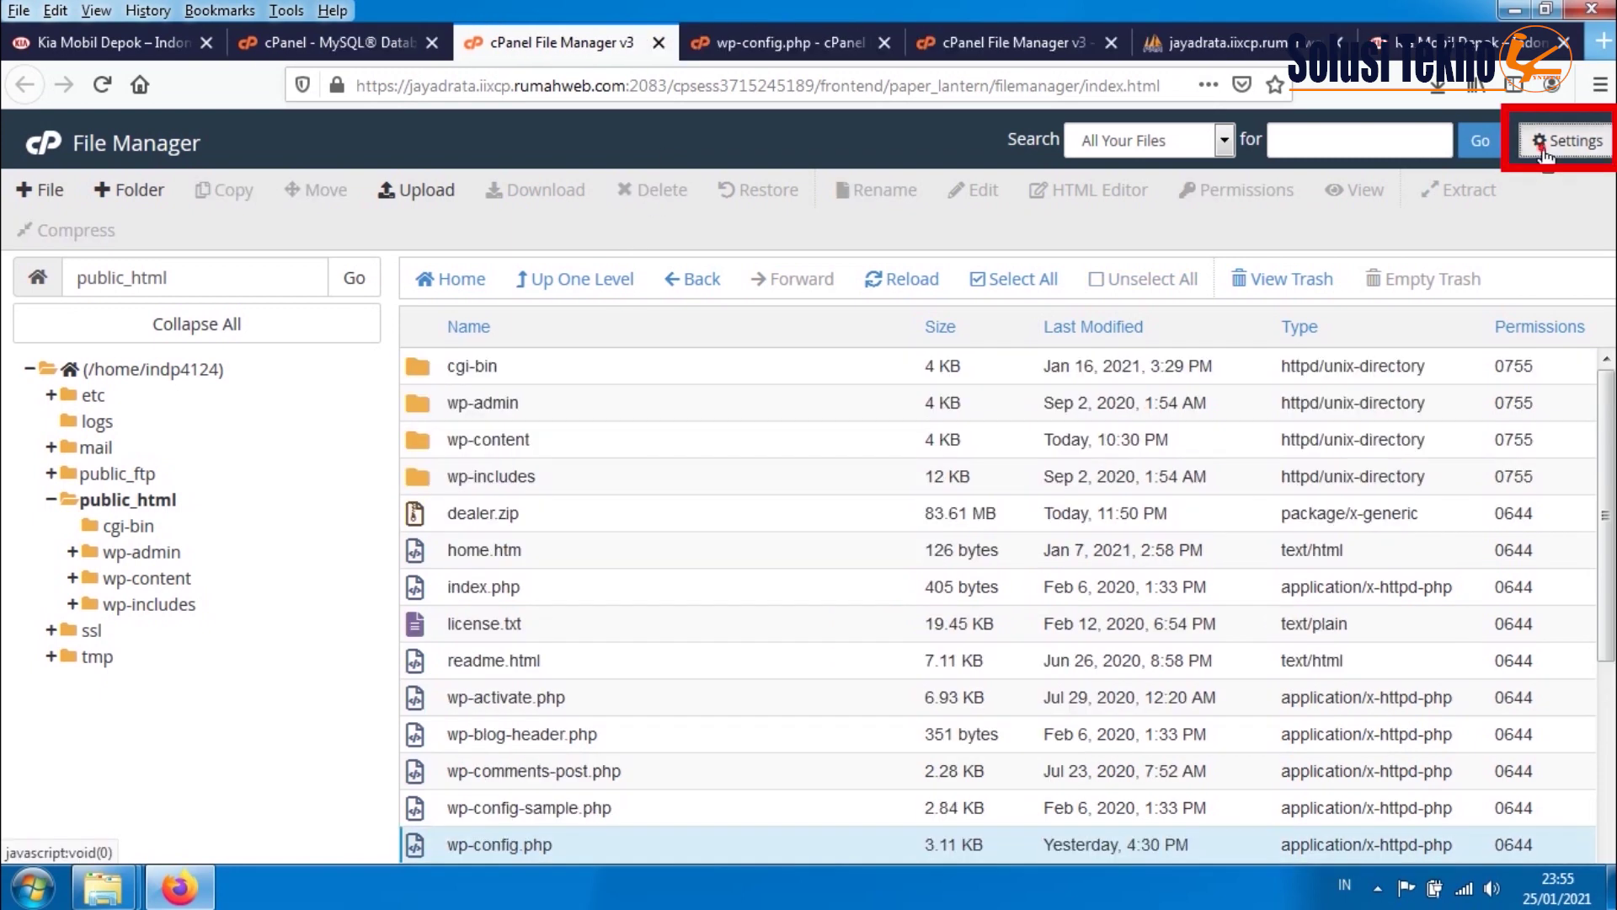
click(1568, 141)
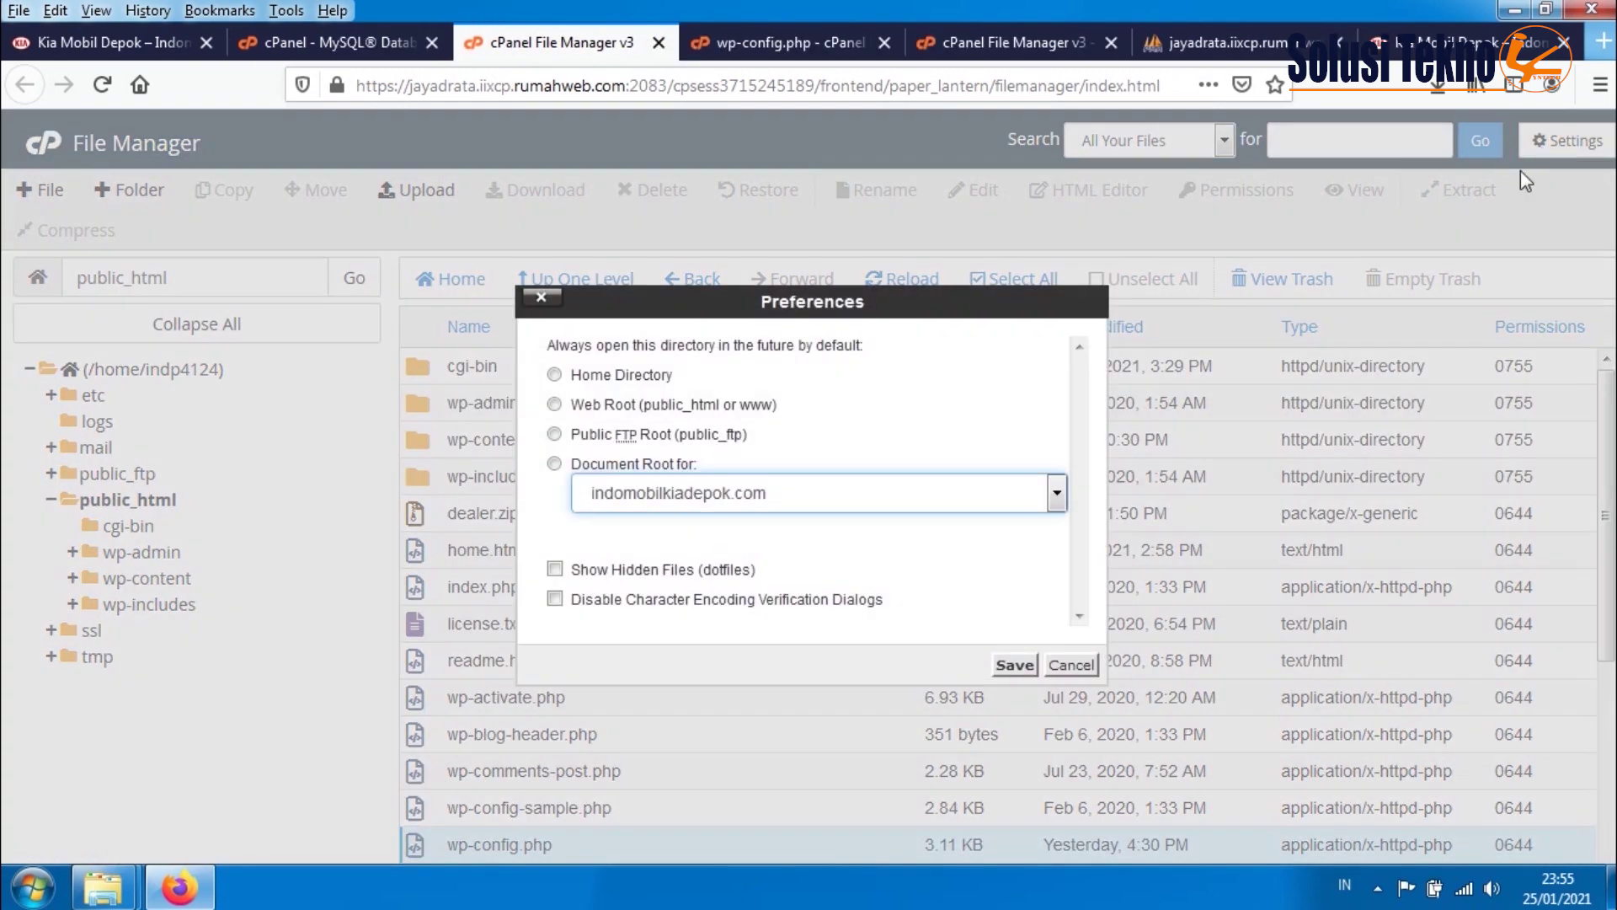
click(641, 570)
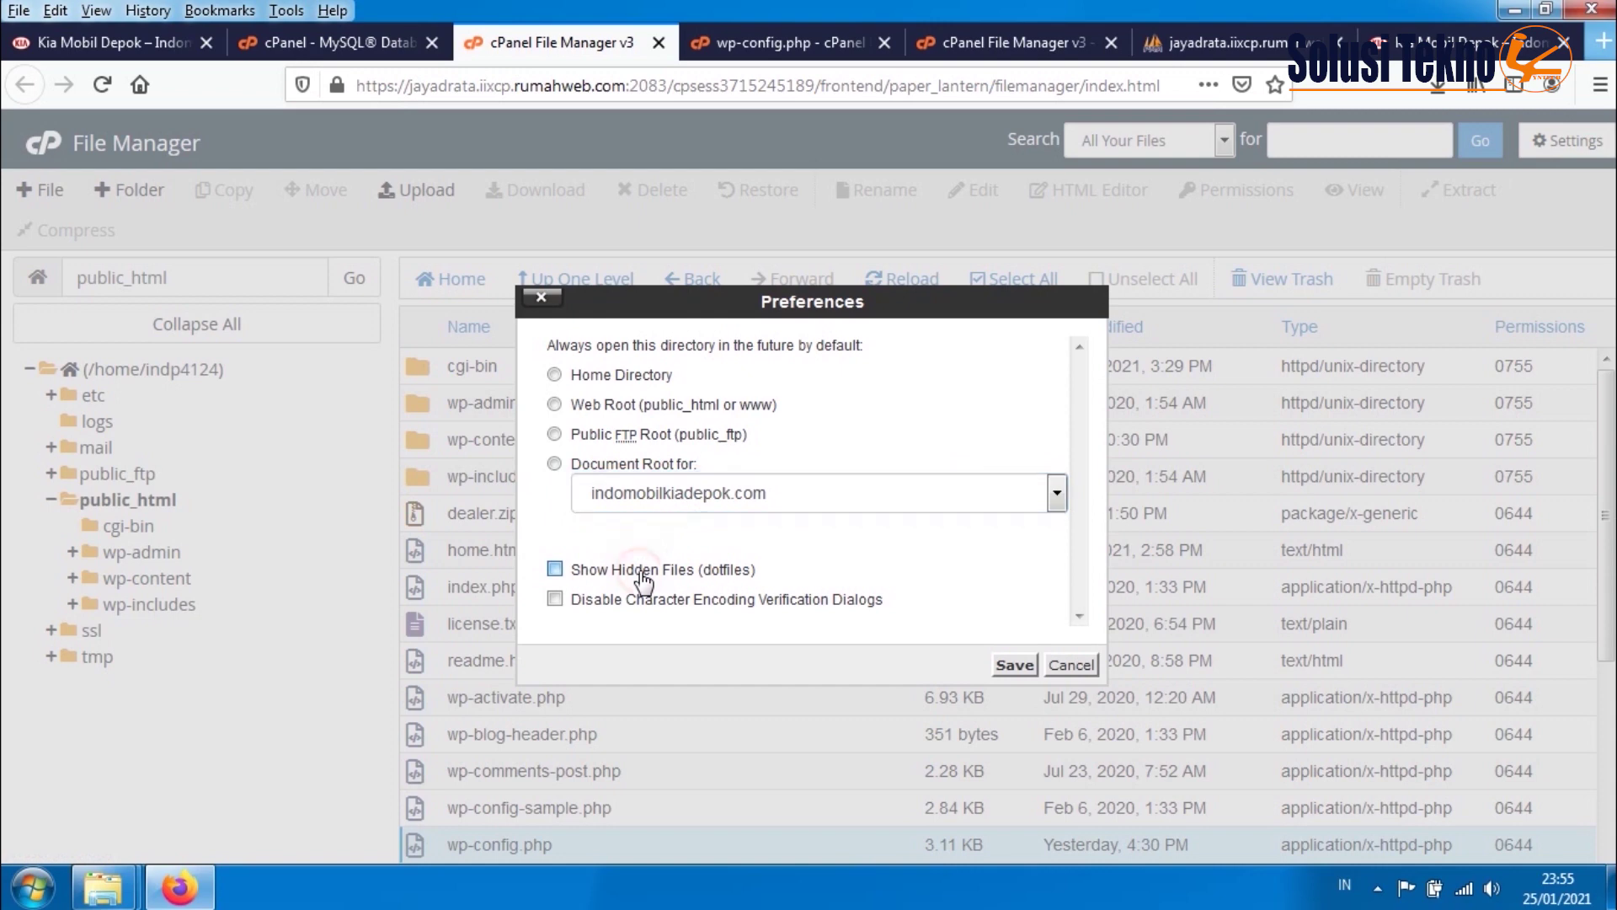
click(1018, 667)
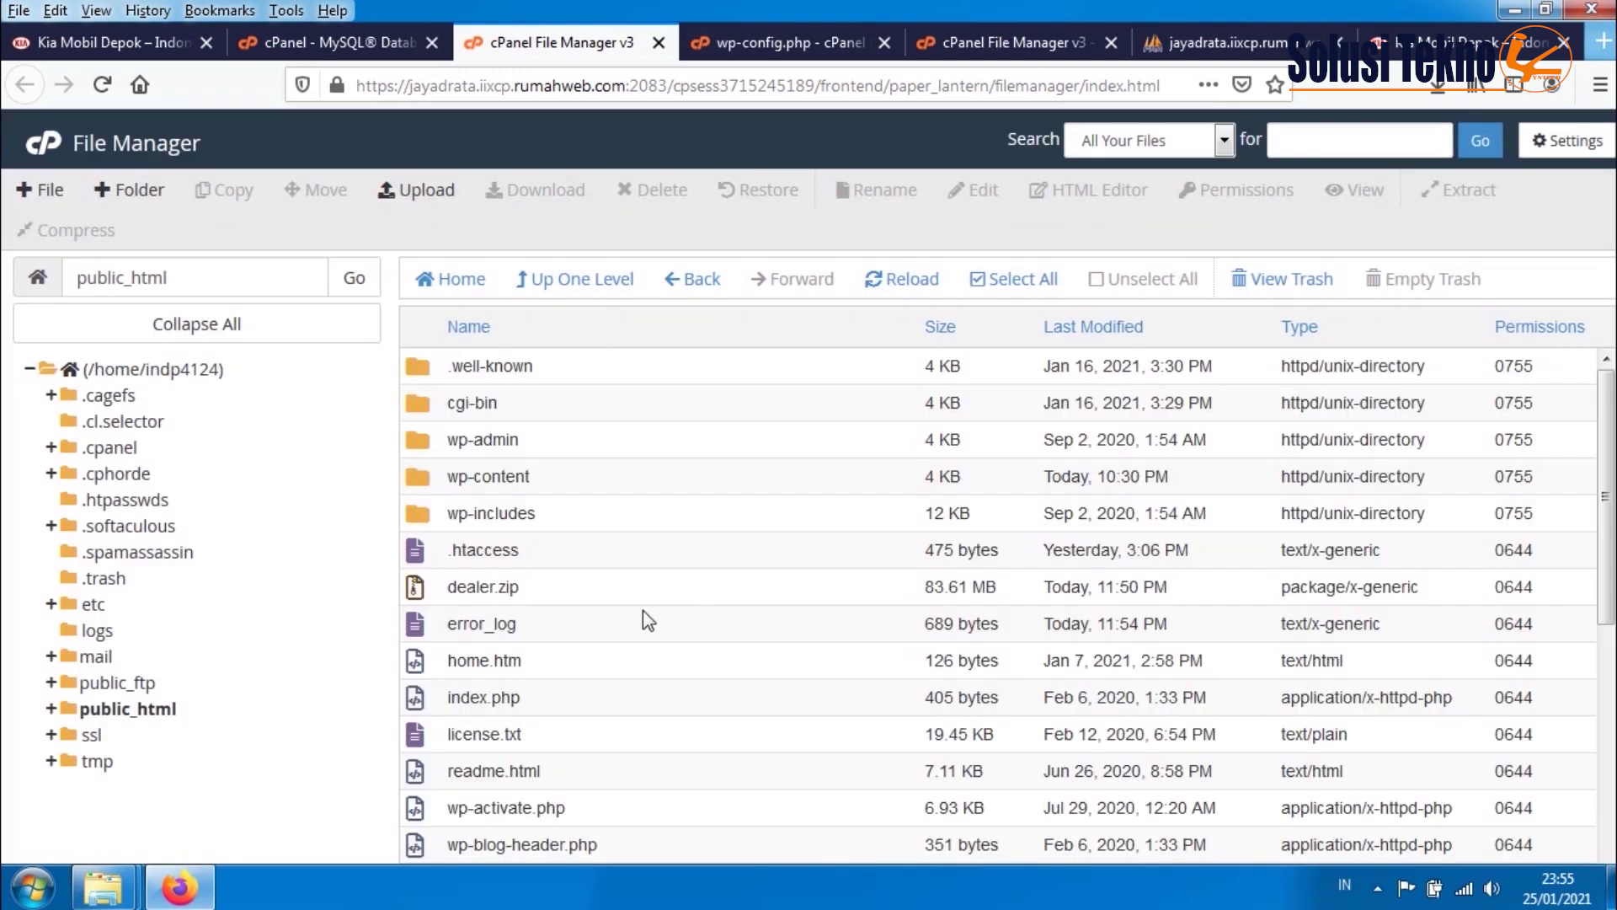
- Open the .htaccess file in public_html for editing
right_click(442, 554)
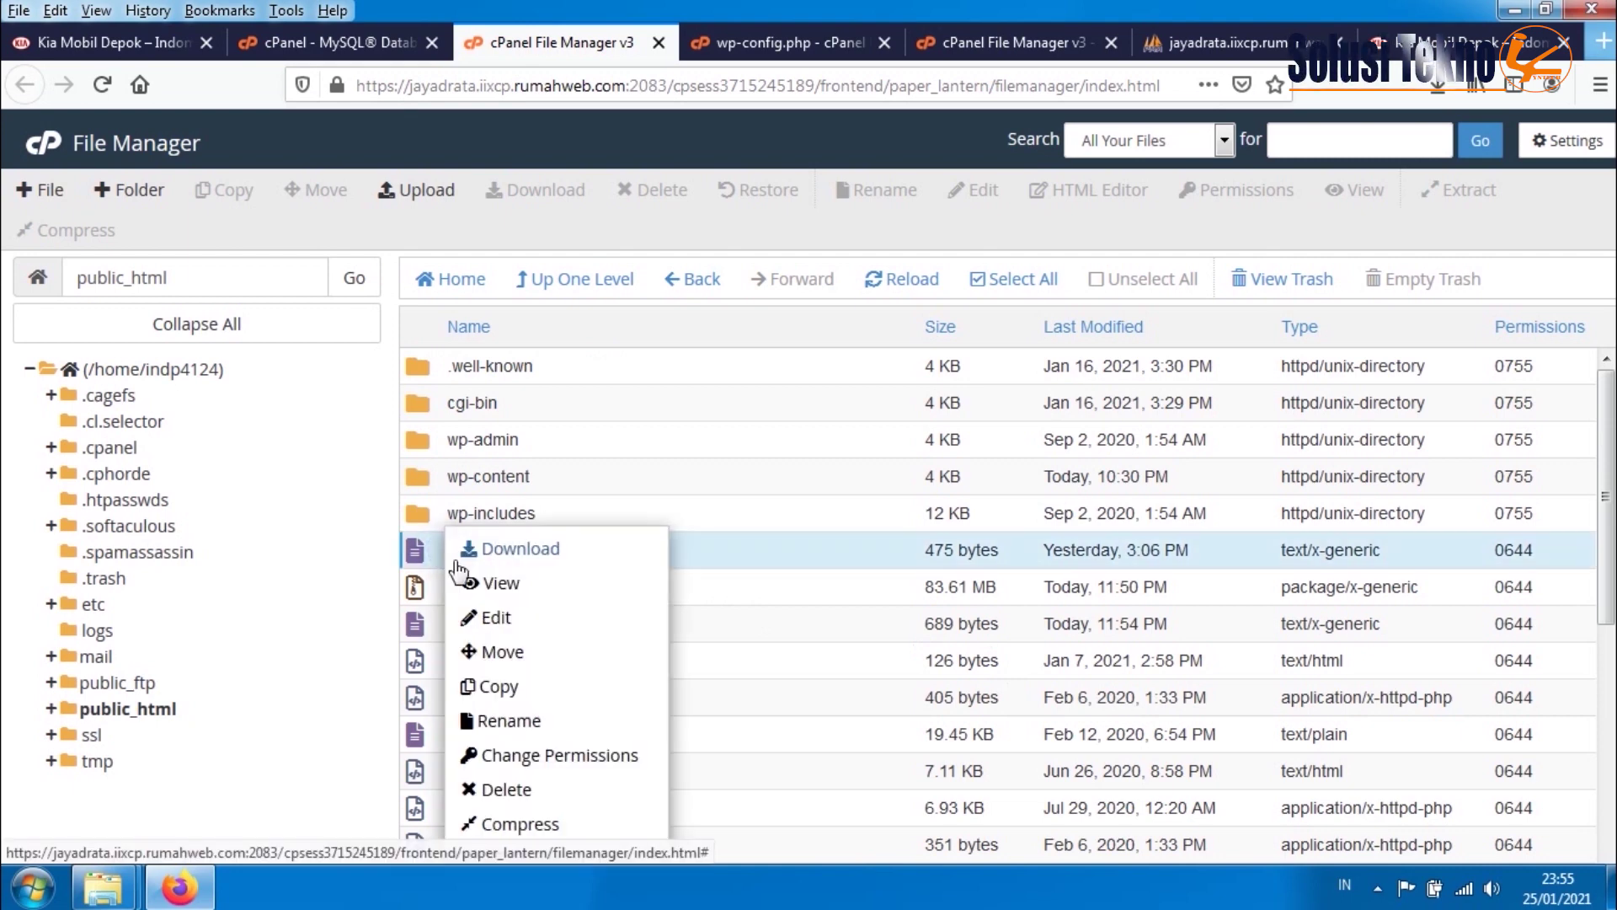
click(489, 614)
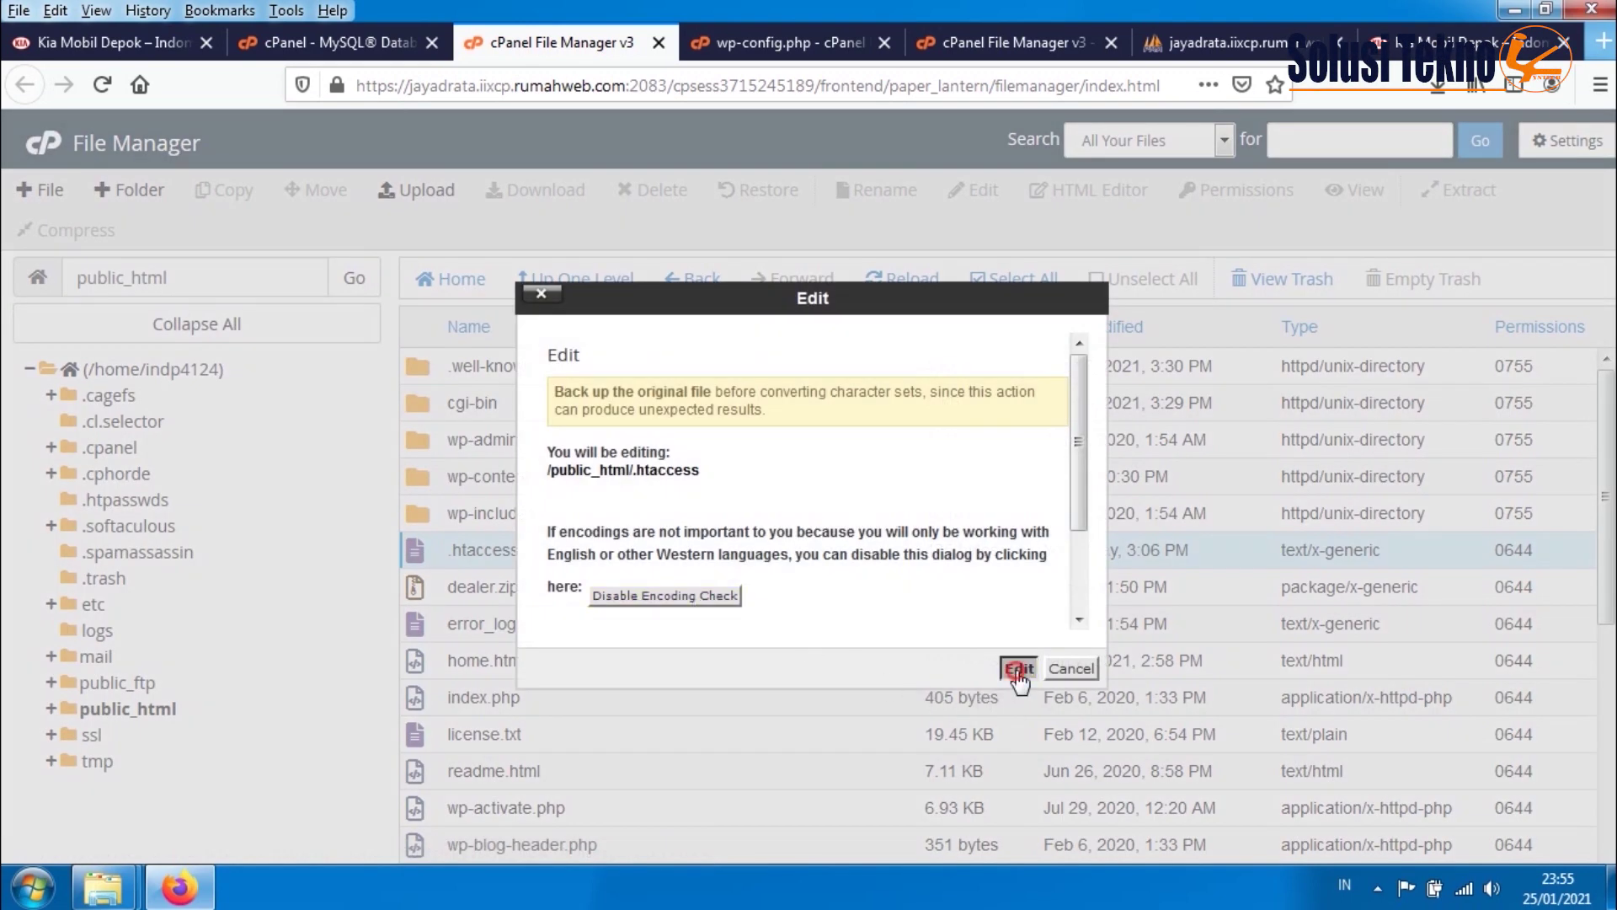
click(1019, 668)
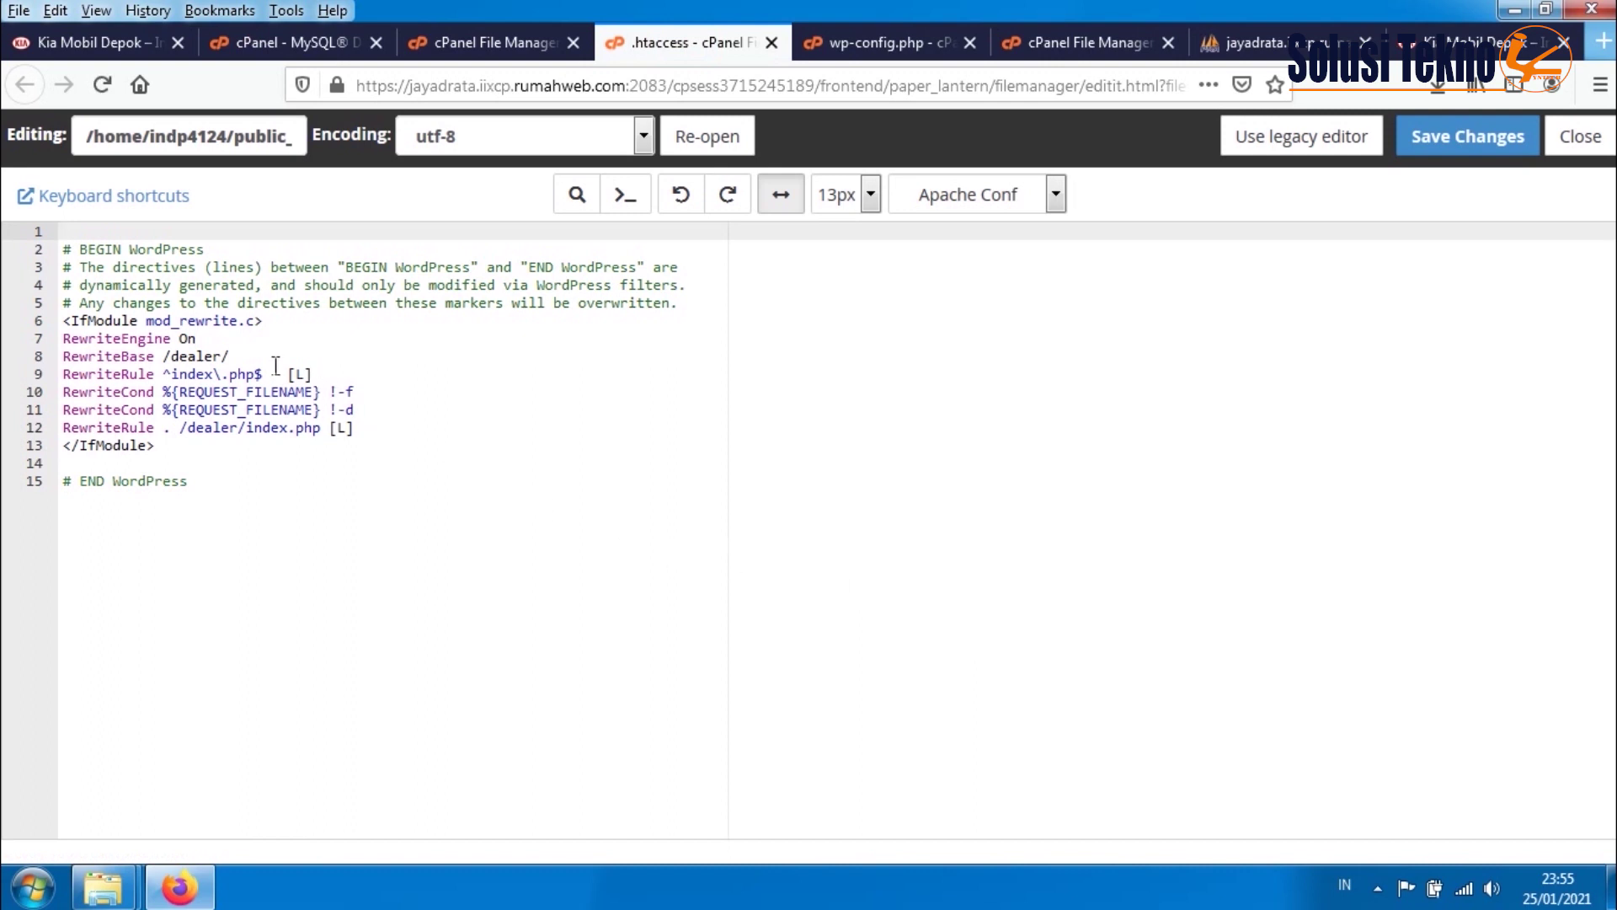
- Remove 'dealer/' from the RewriteBase and RewriteRule paths, save .htaccess, and reload the live site
drag(244, 358, 180, 360)
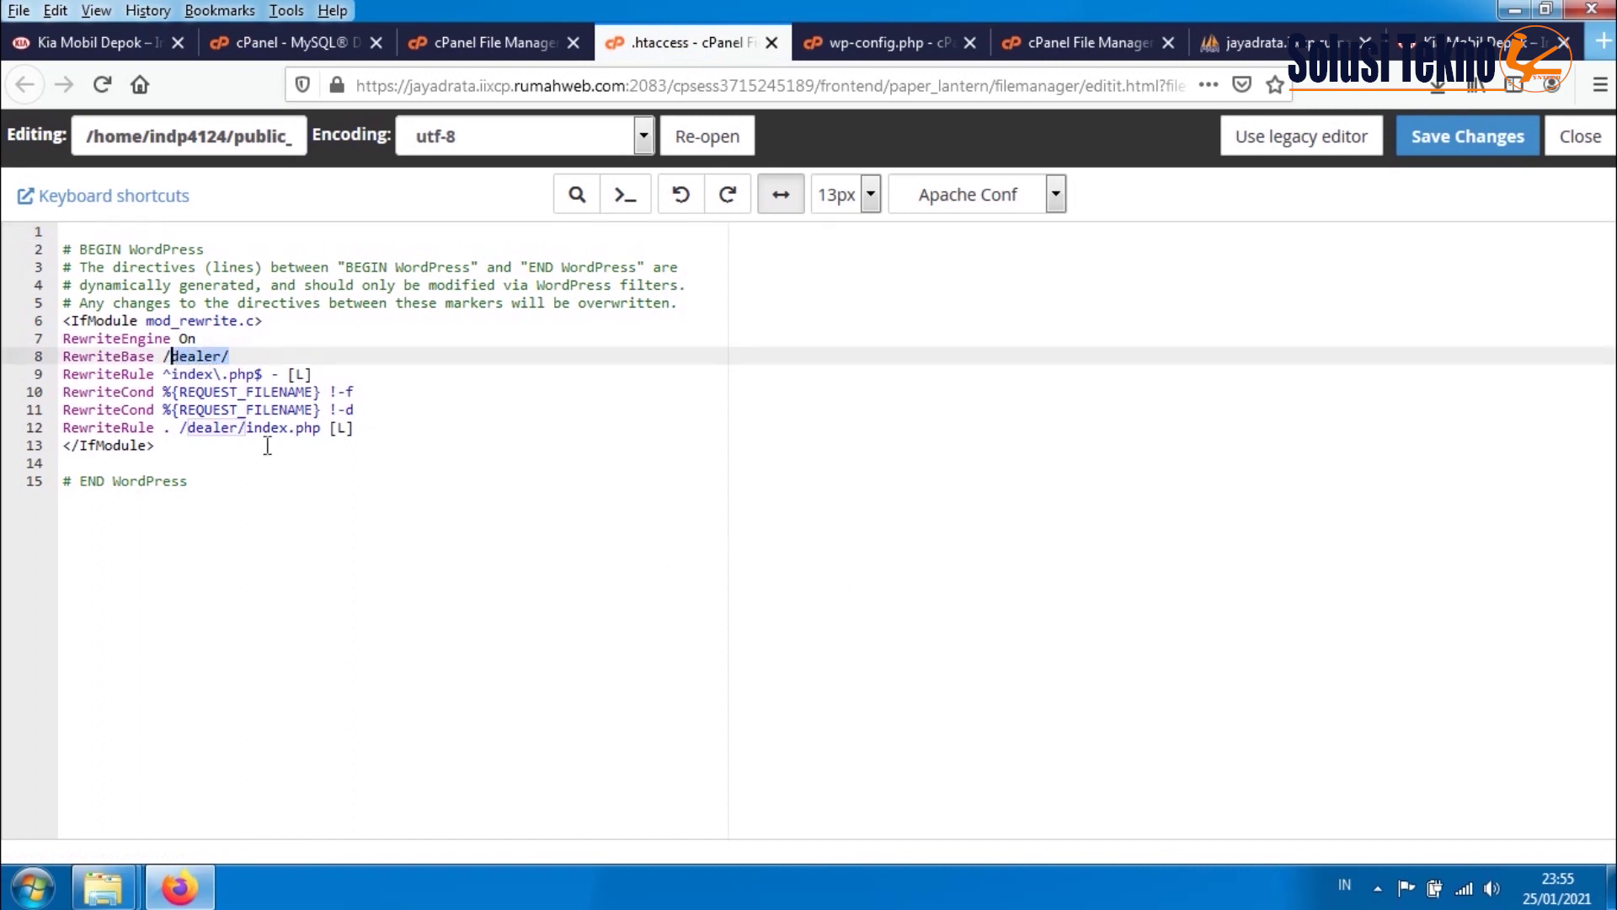
key(BackSpace)
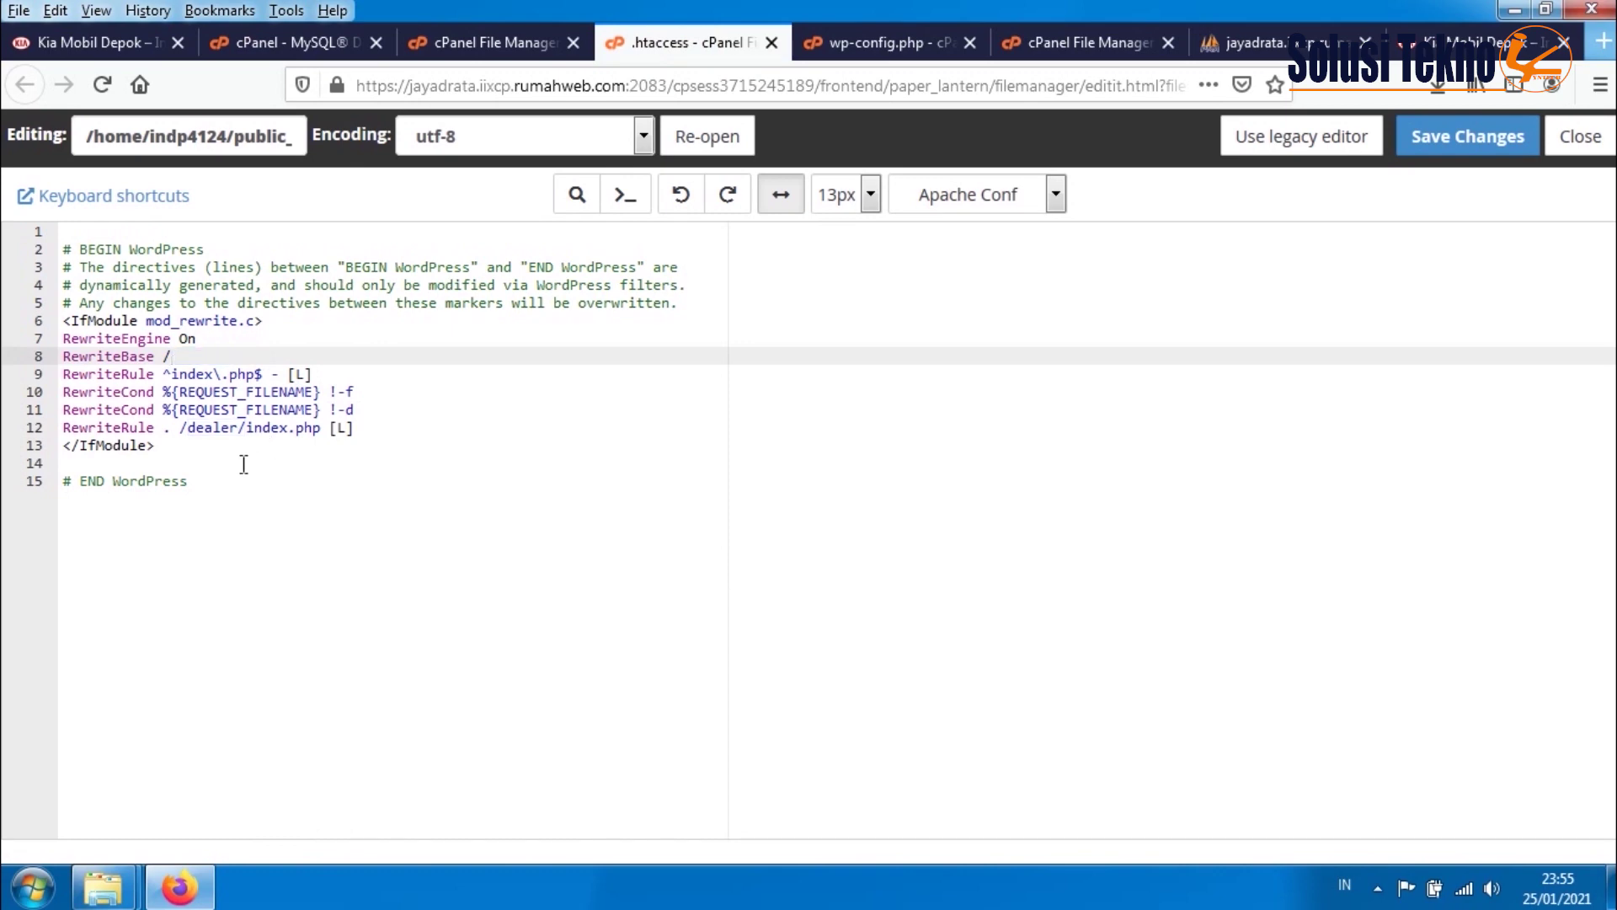
click(245, 428)
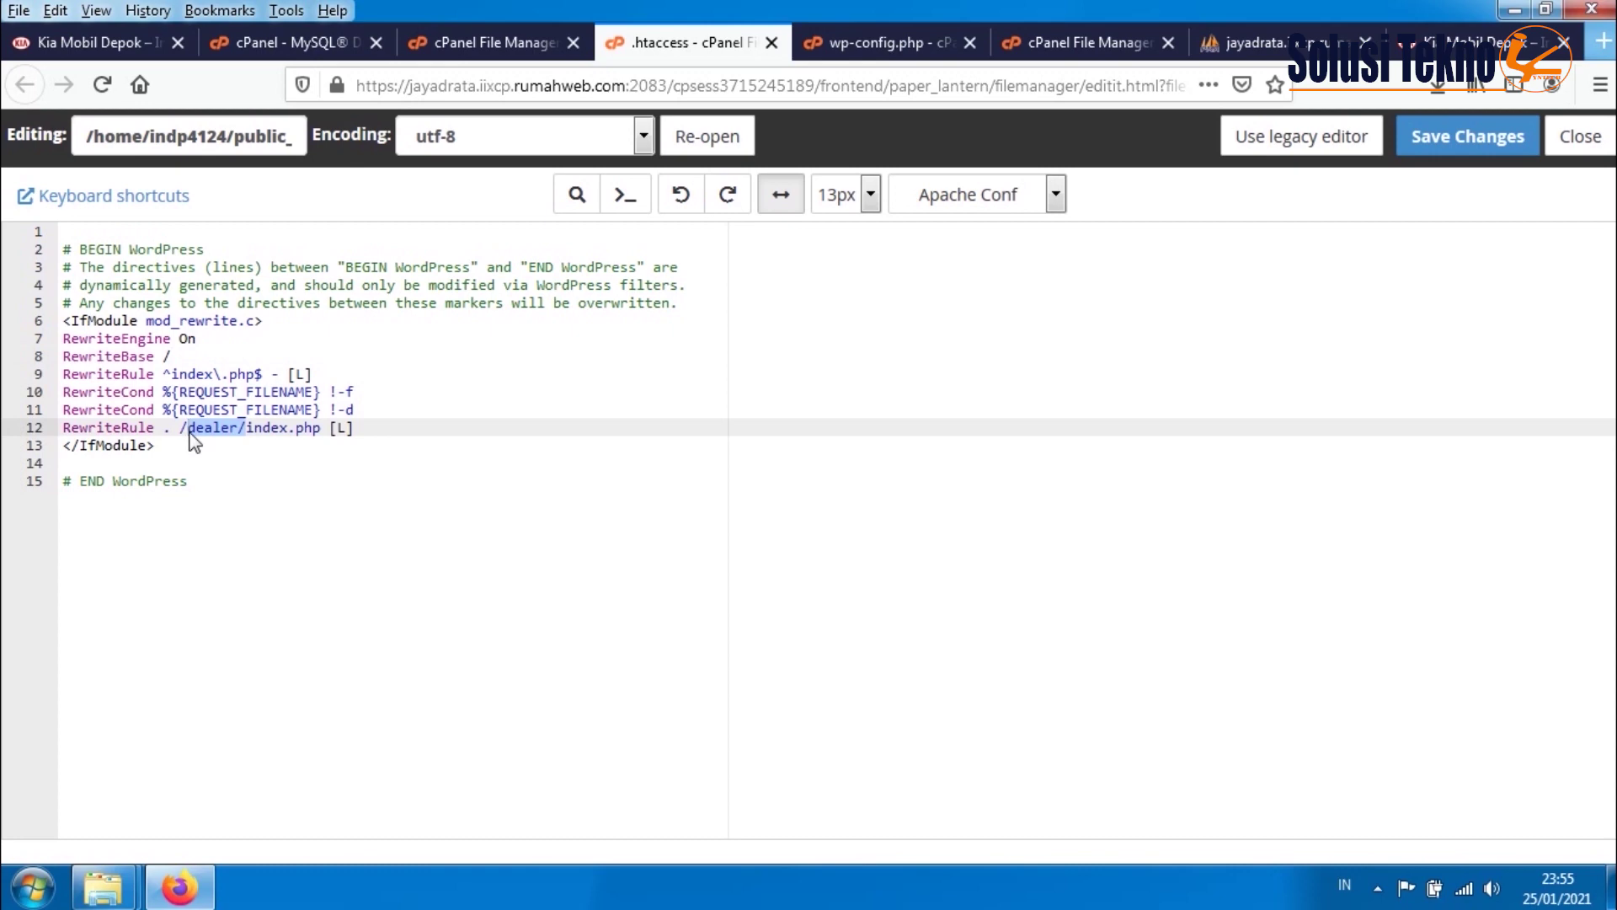
key(BackSpace)
click(200, 466)
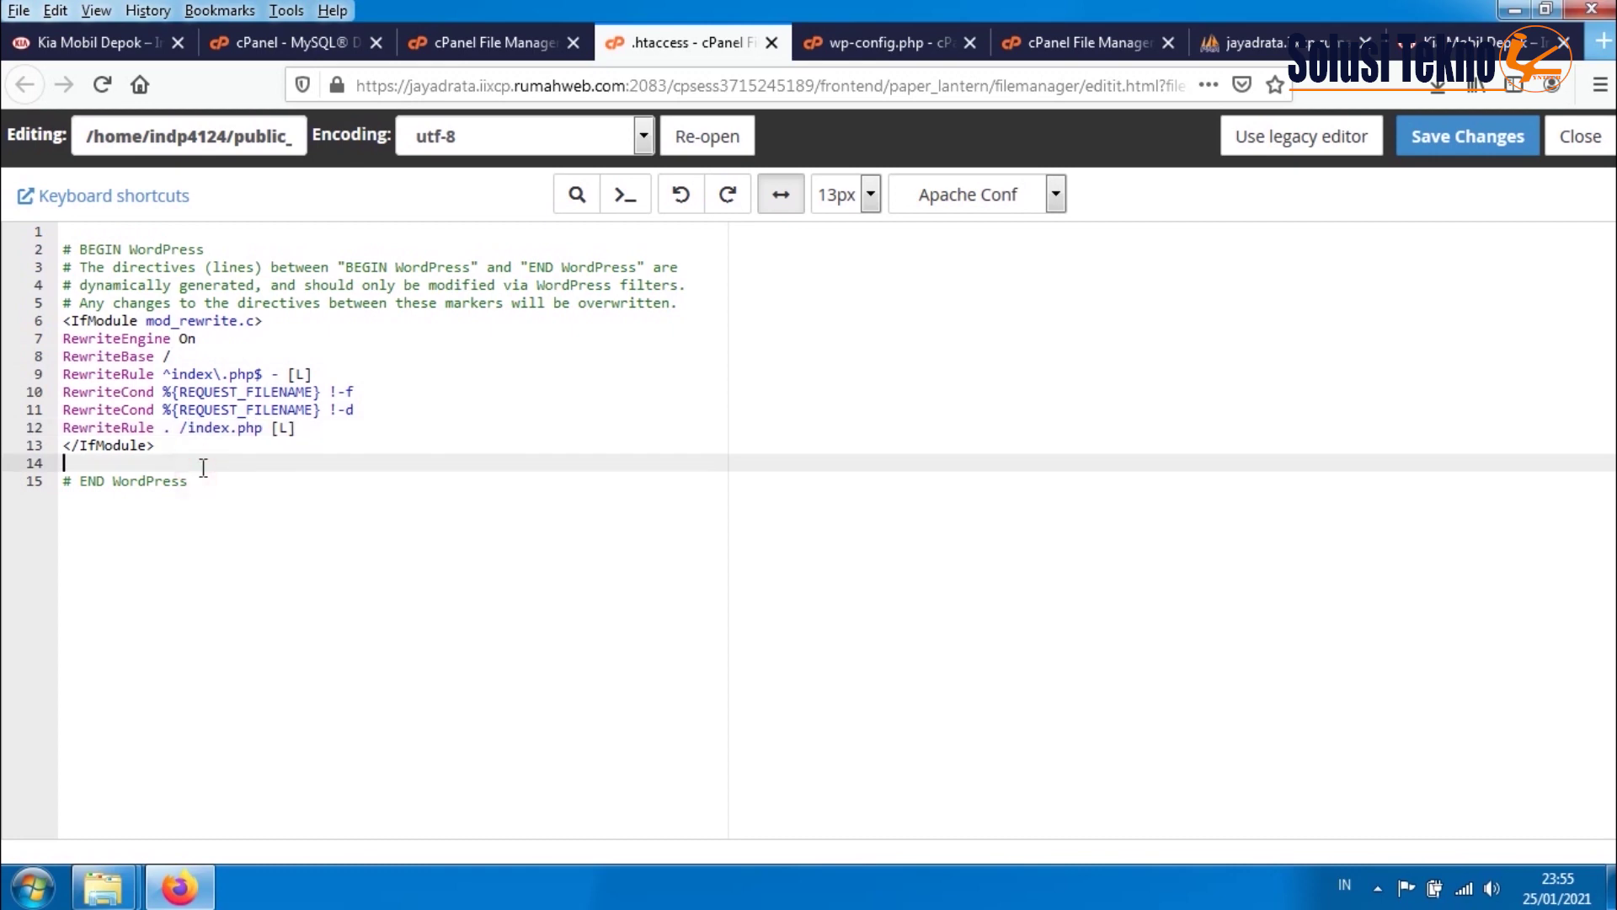
click(1490, 147)
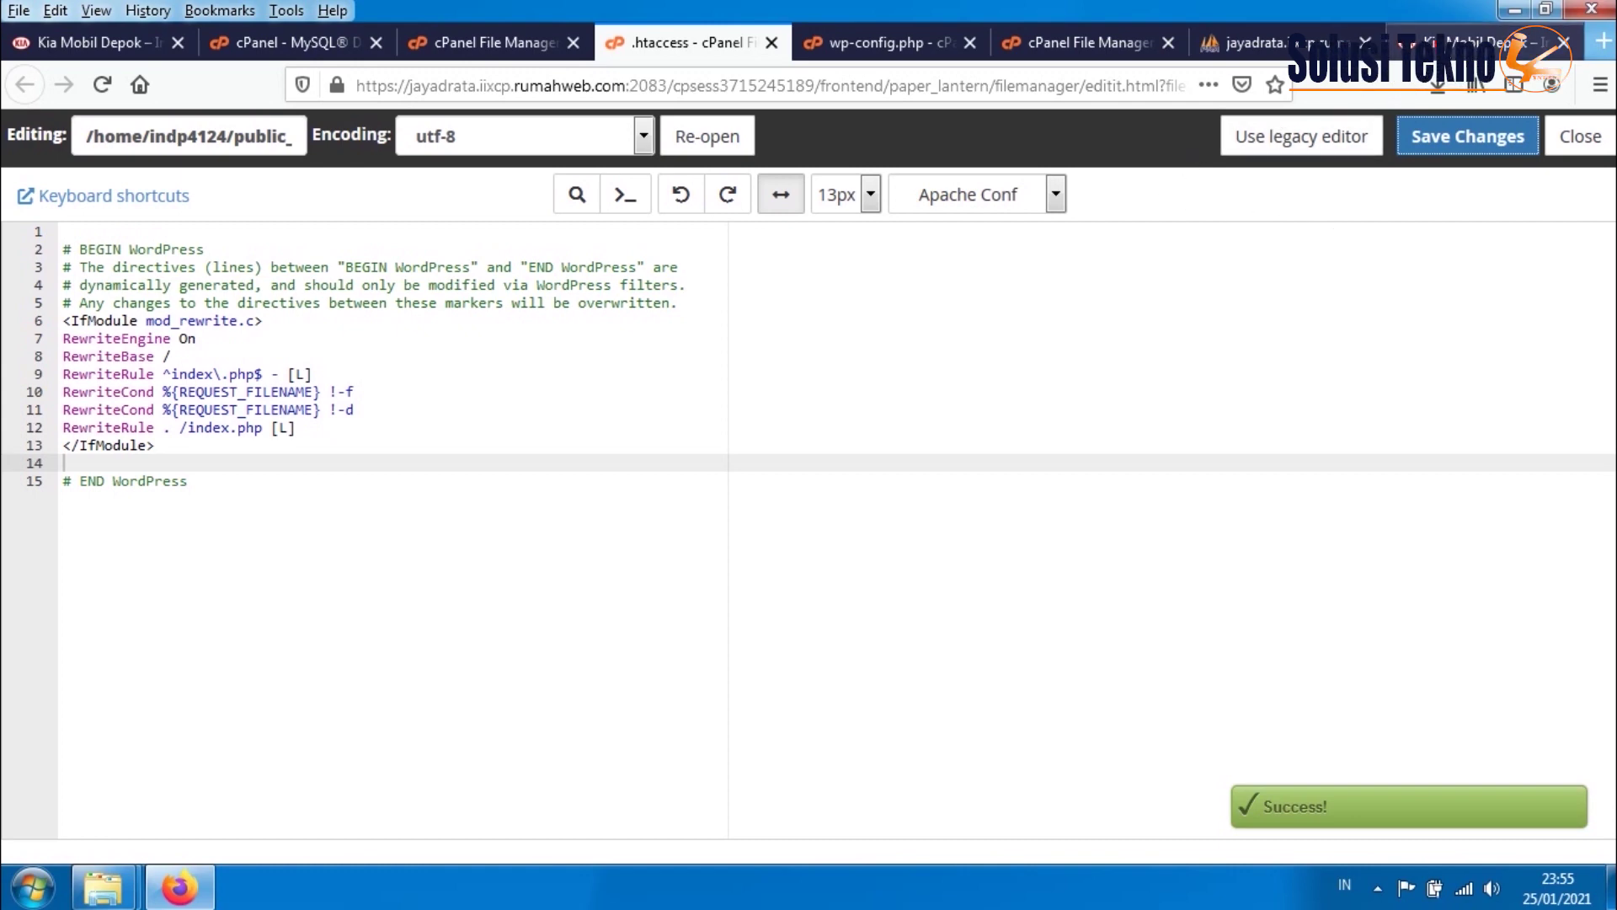
click(1448, 43)
click(106, 93)
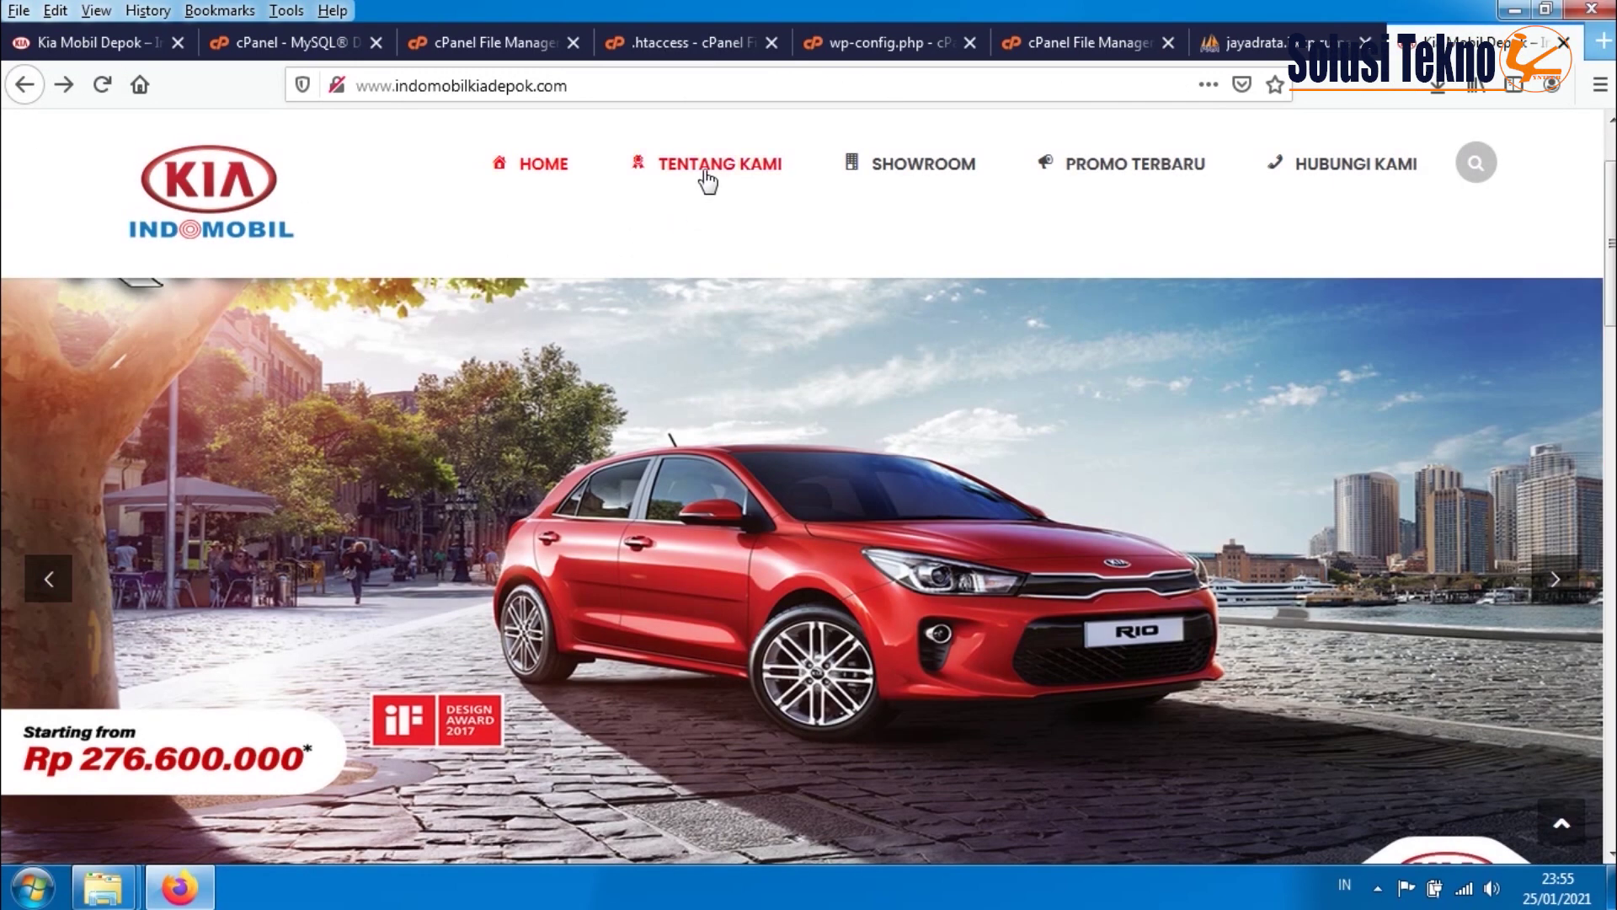
click(706, 168)
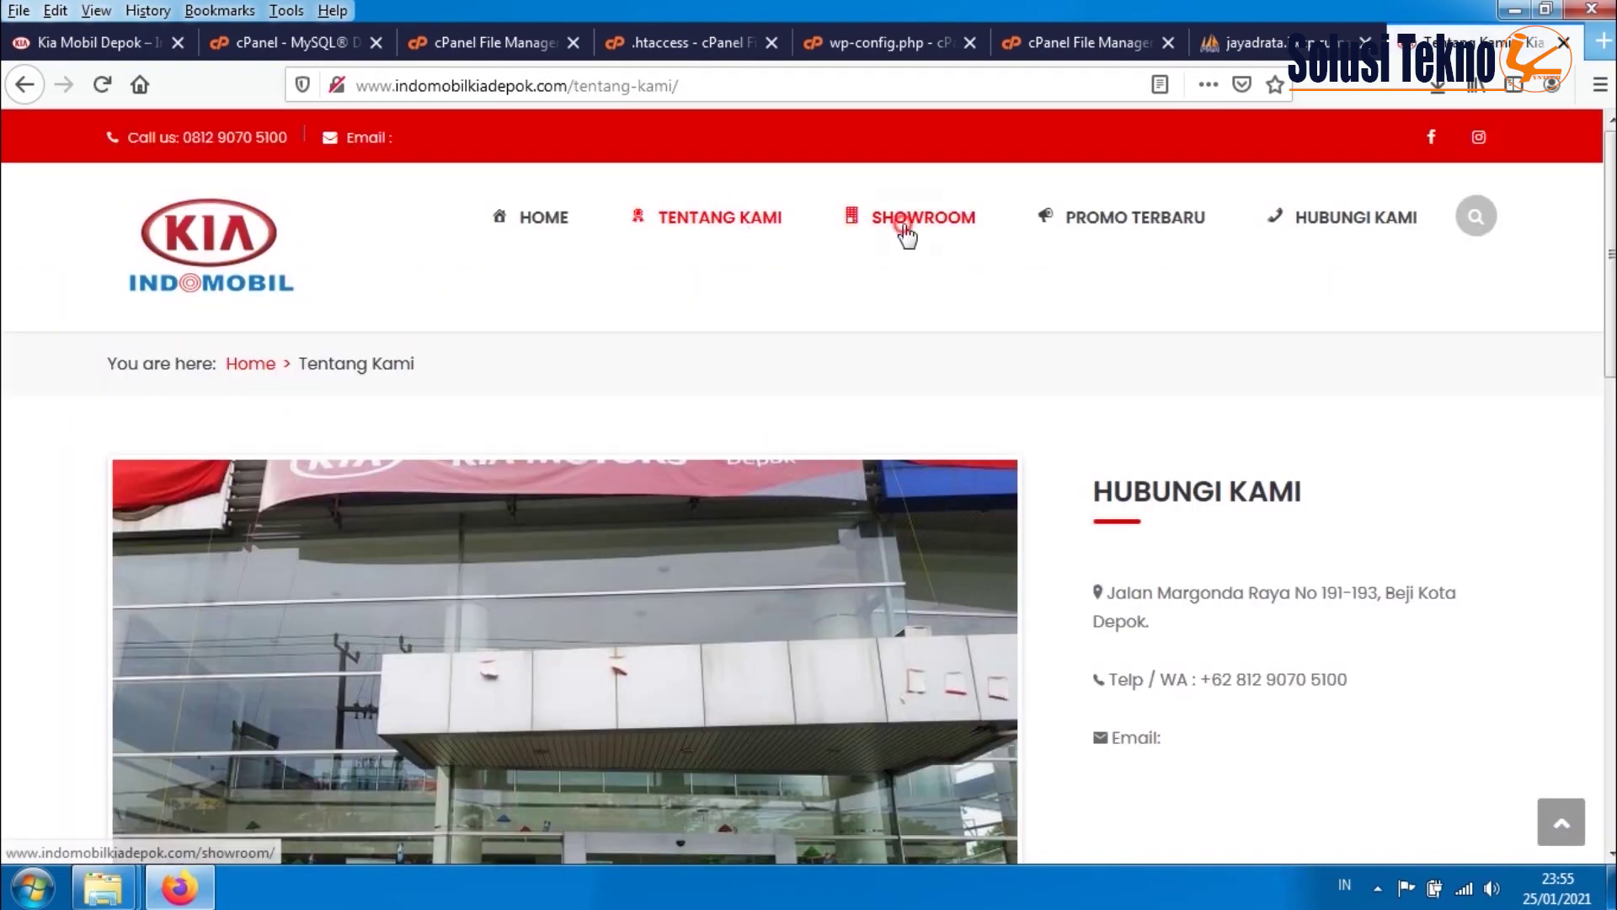
click(905, 229)
click(1129, 232)
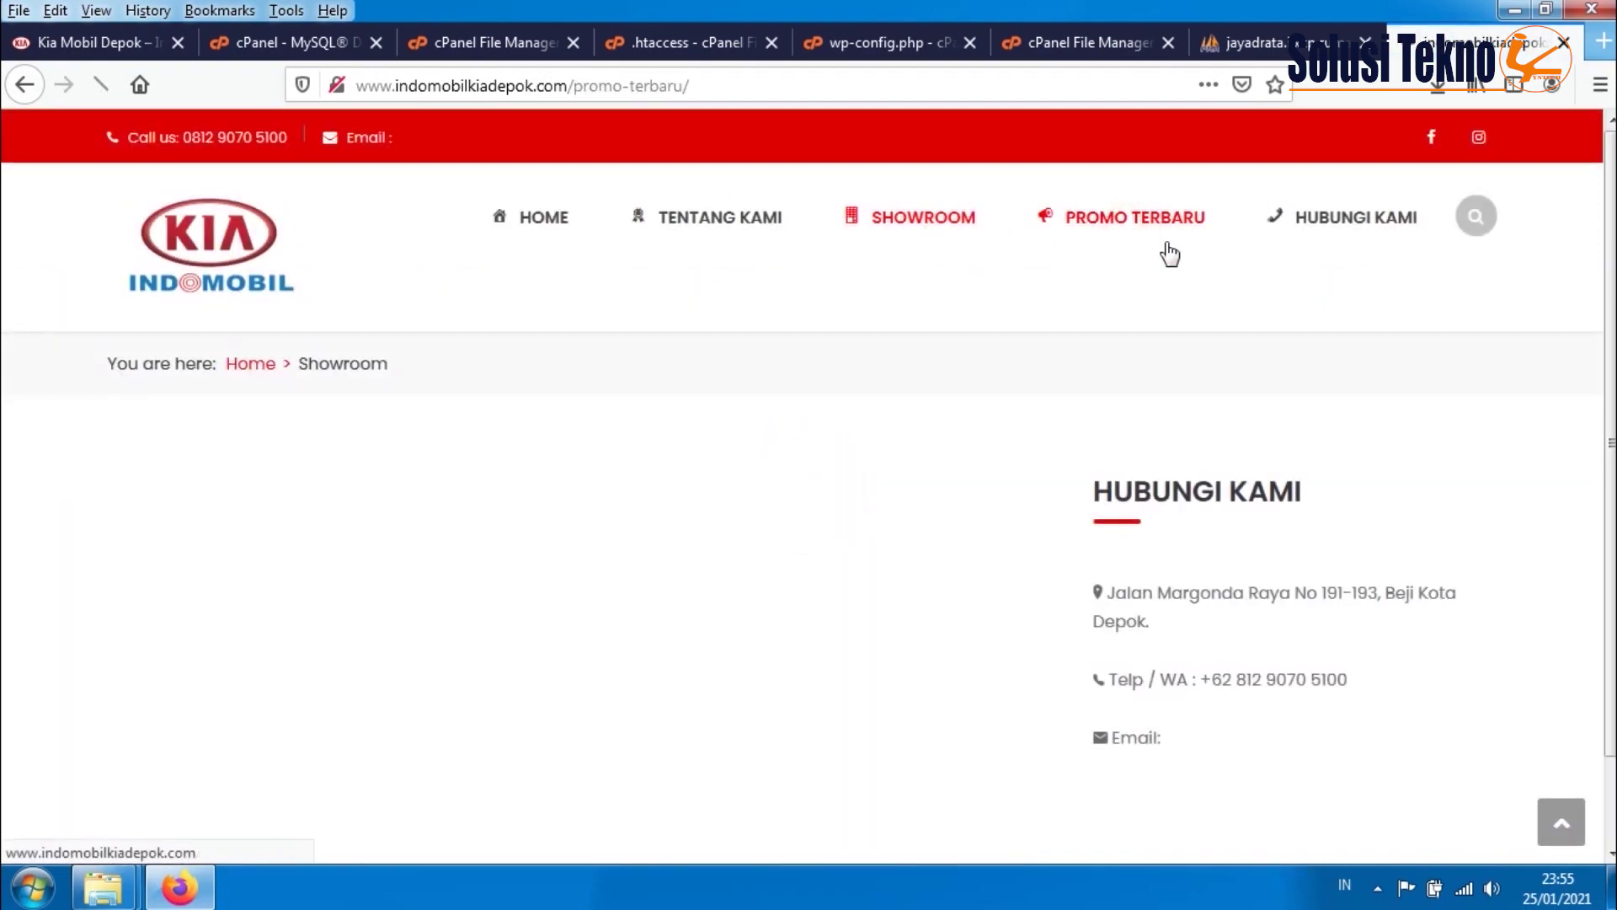
click(1345, 237)
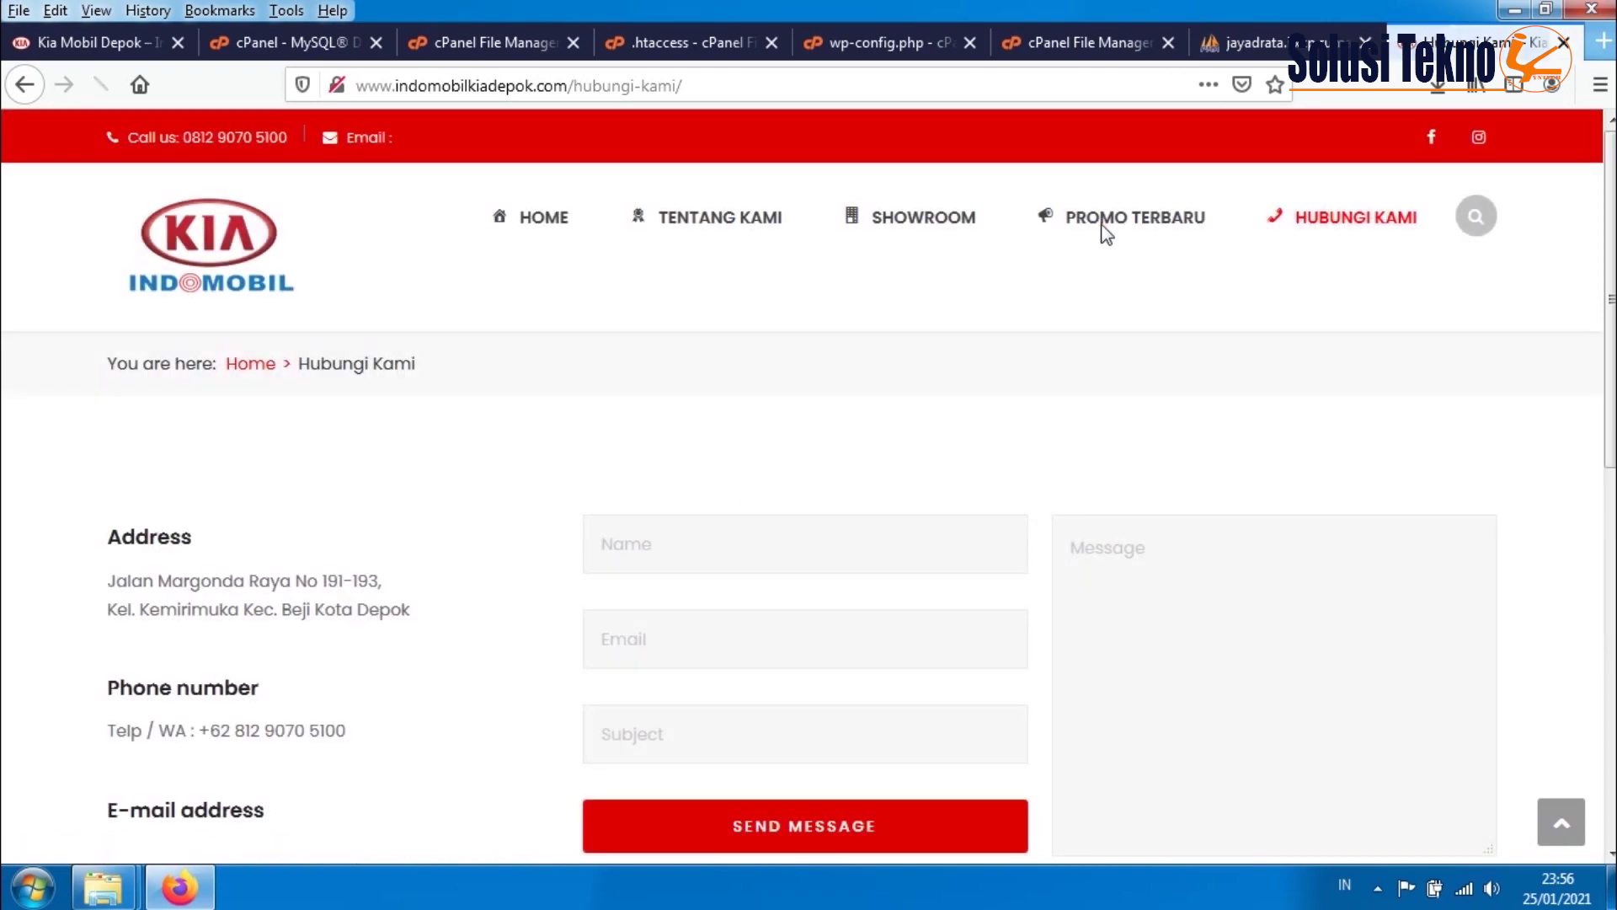
click(1055, 236)
click(529, 234)
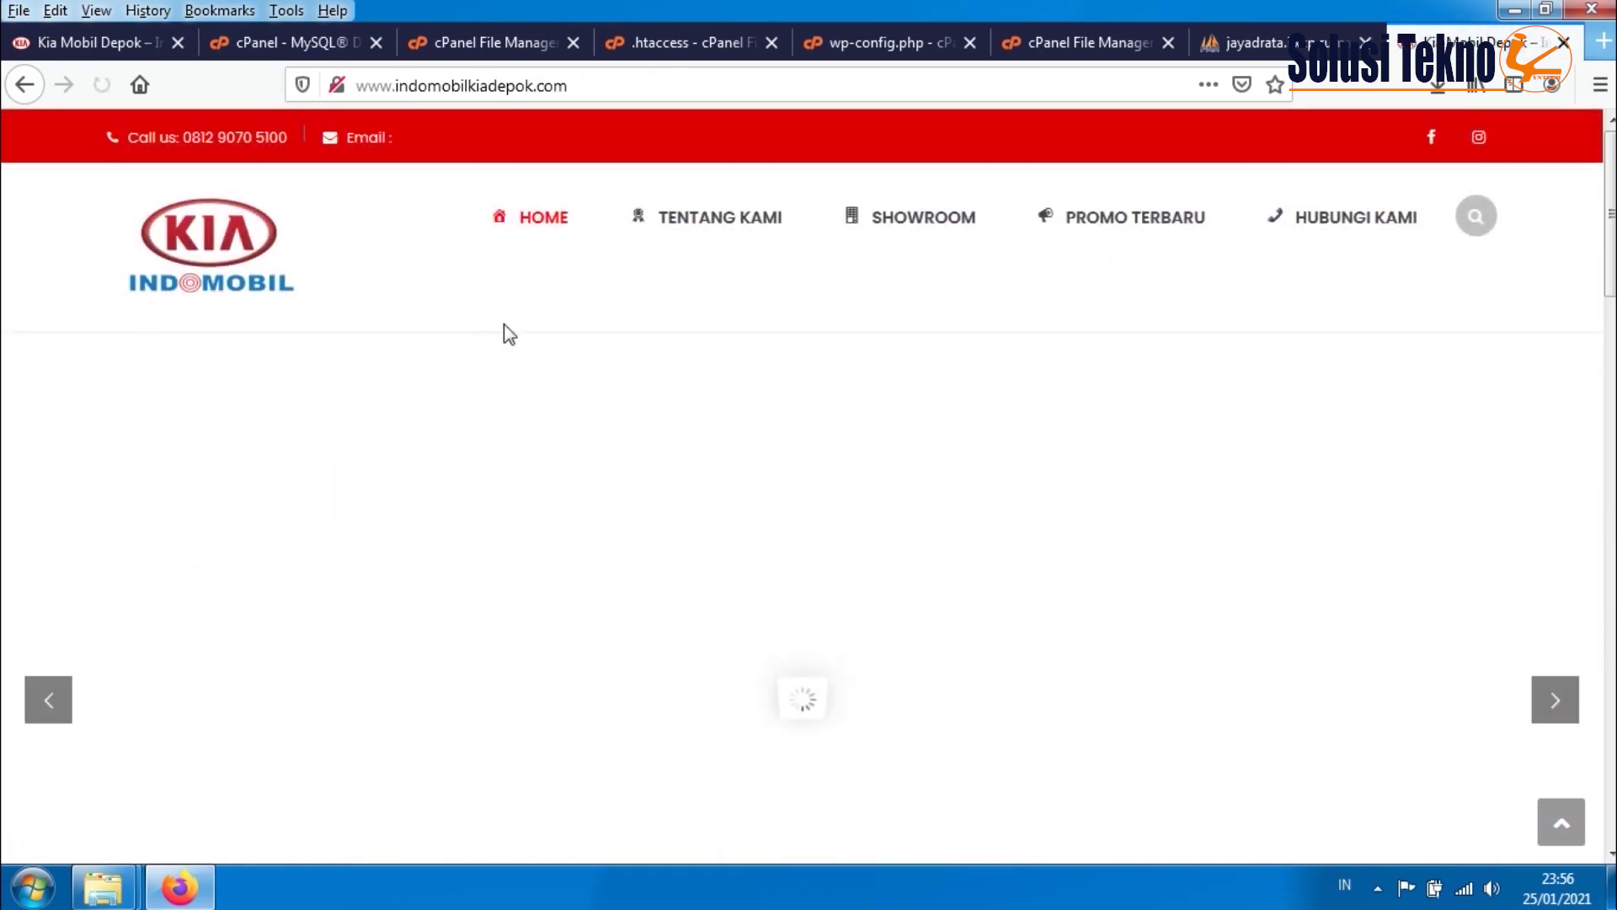
scroll(607, 455, down, 15)
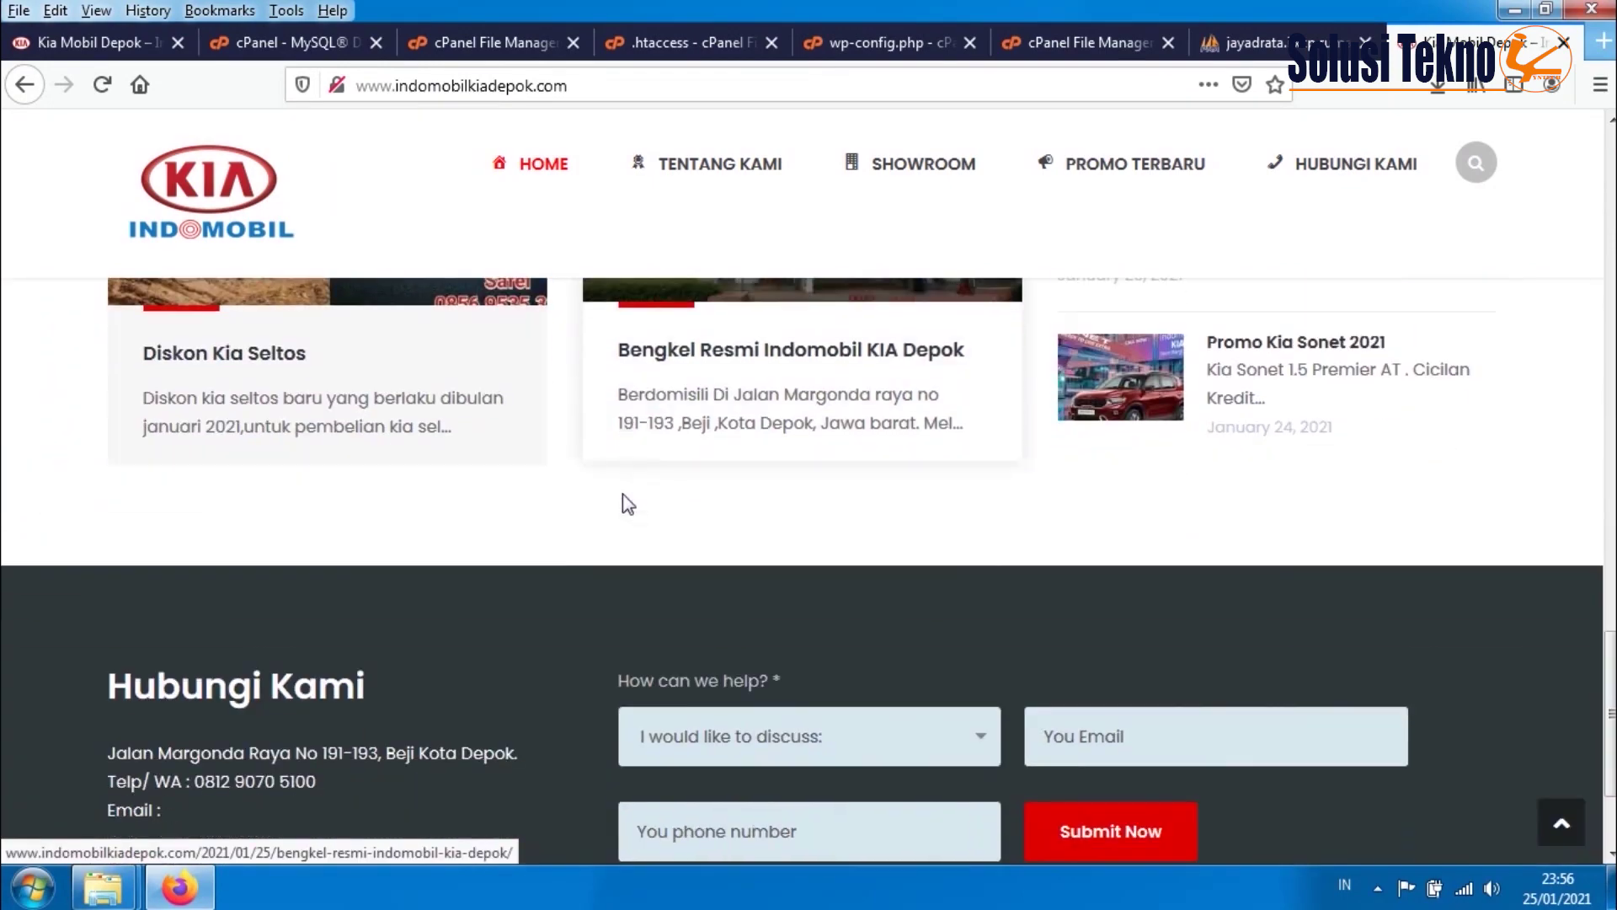
scroll(627, 504, up, 10)
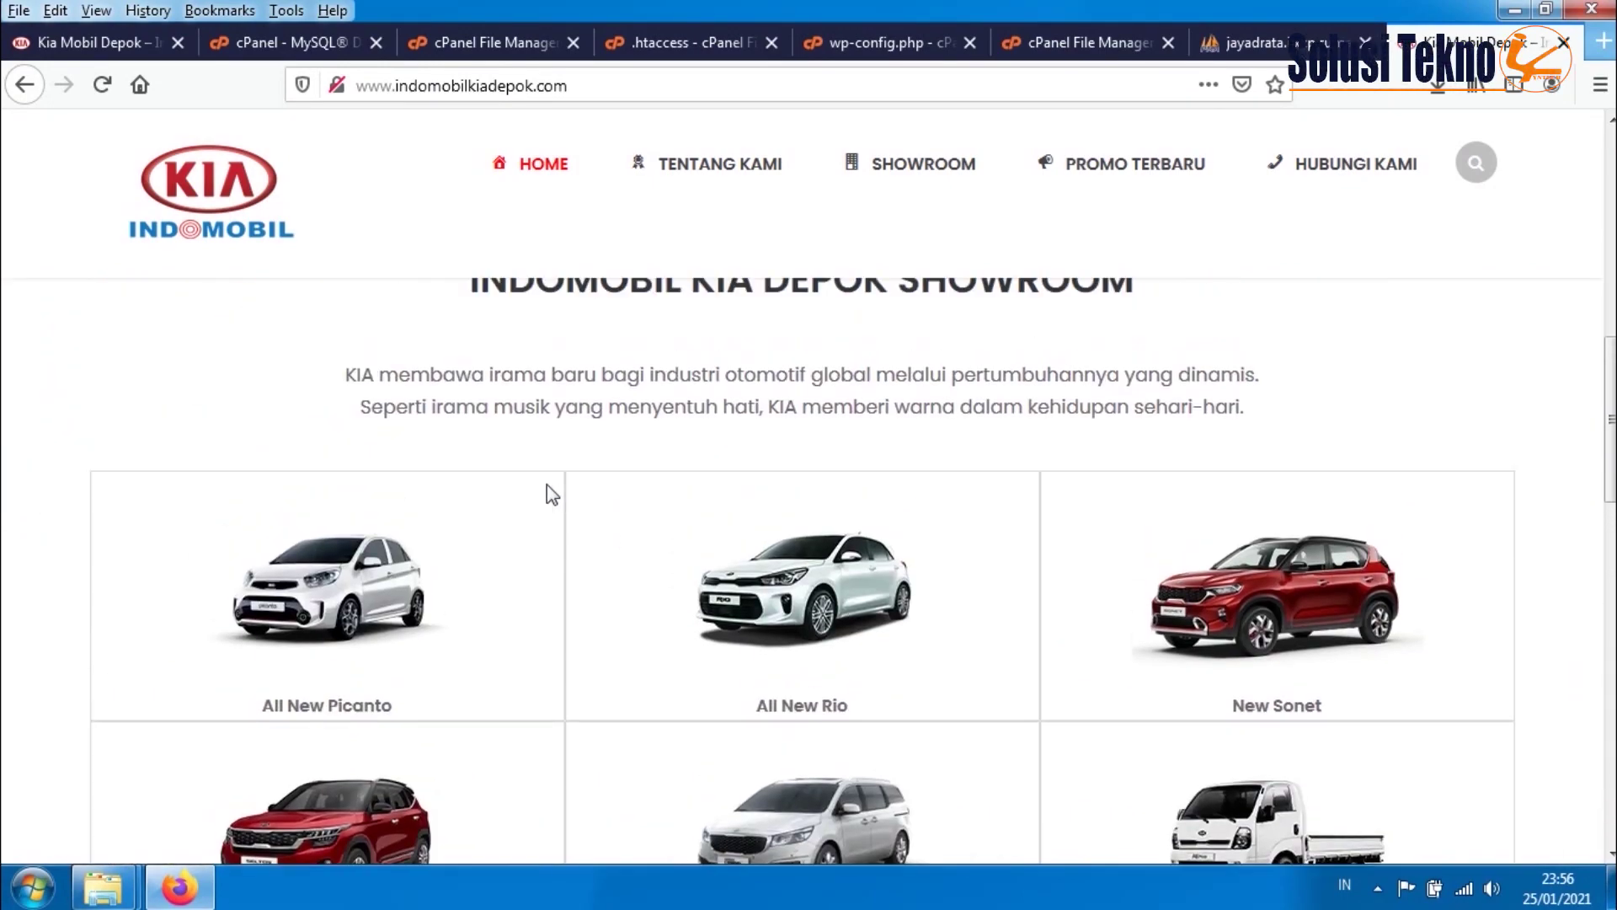
scroll(674, 580, up, 8)
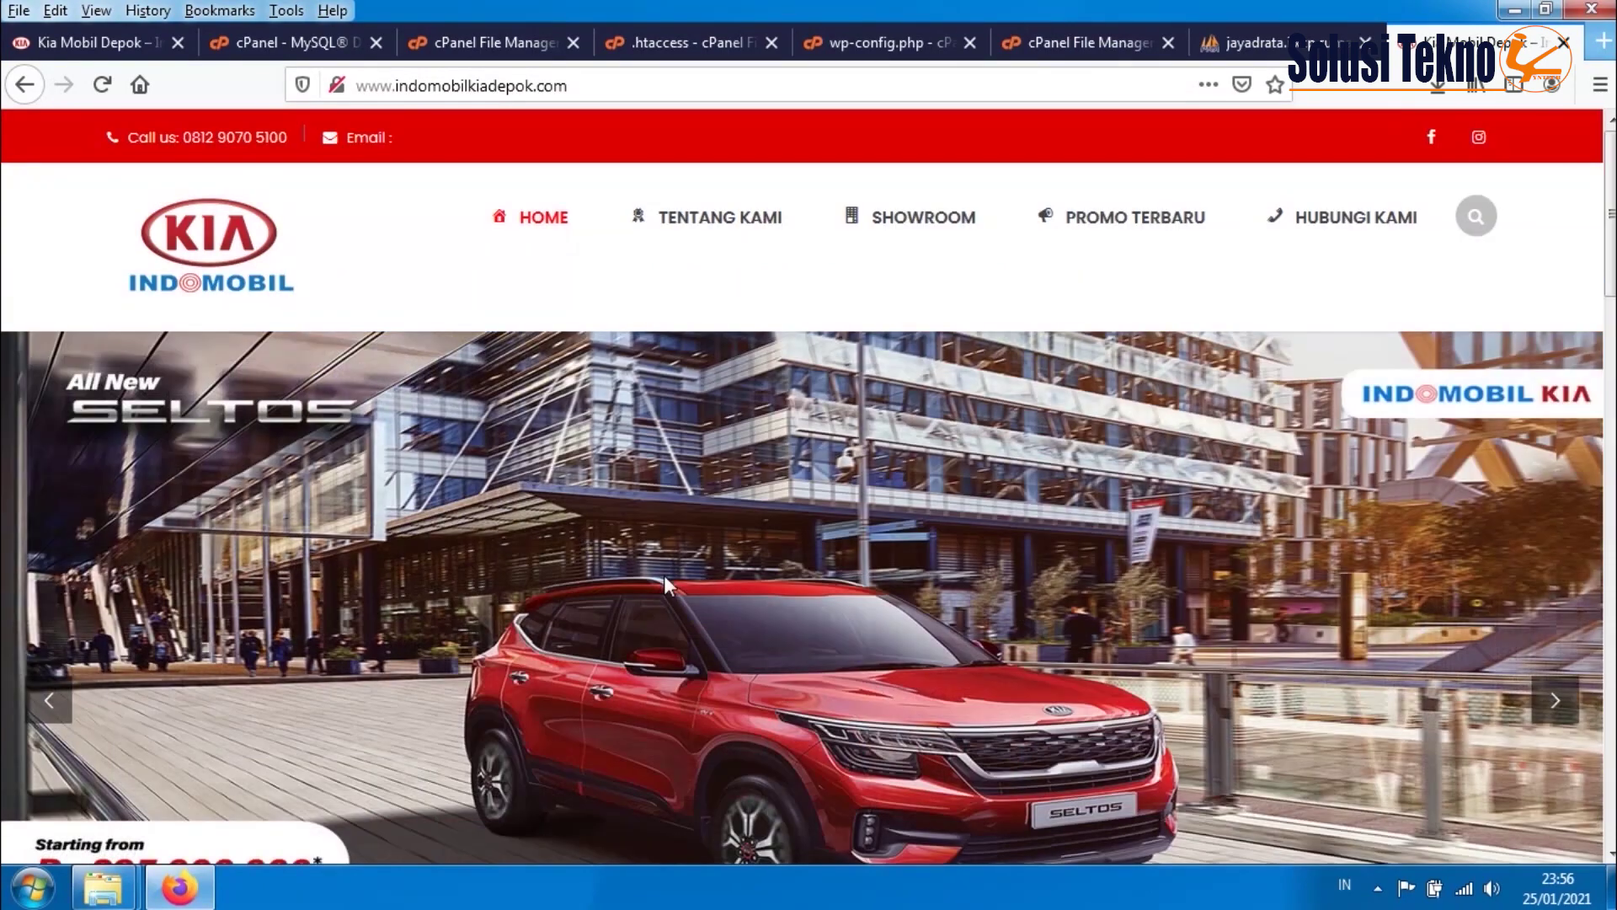